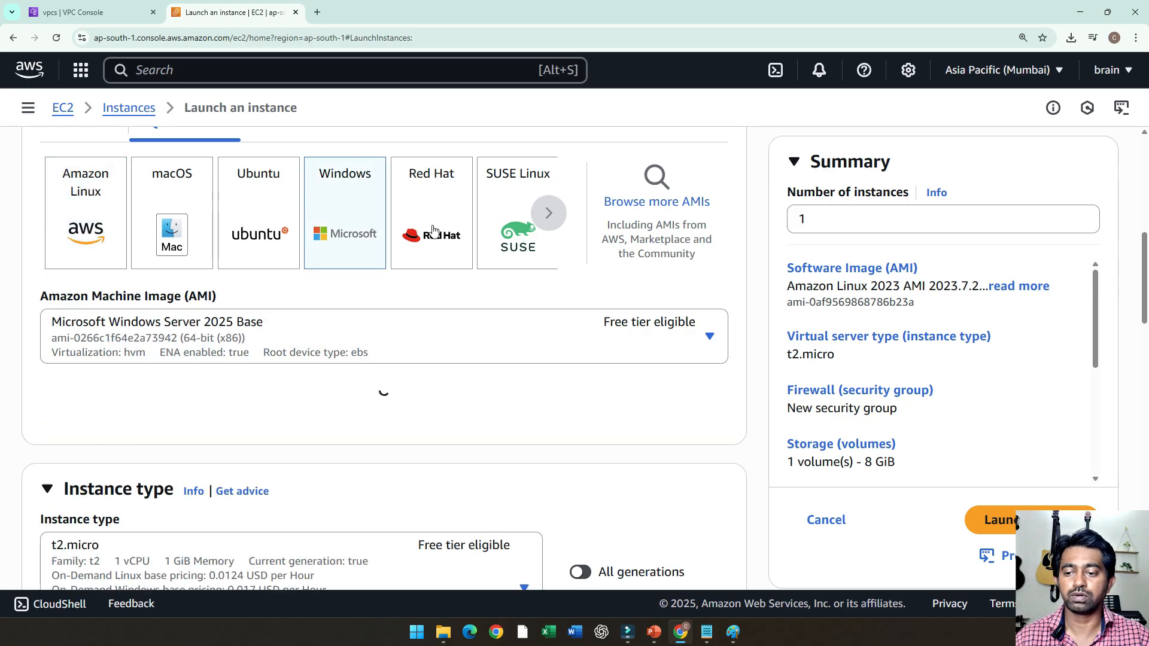
Select Microsoft Windows Server 2022 Base as the machine image and look over the instance type options
scroll(336, 321, "down", 3)
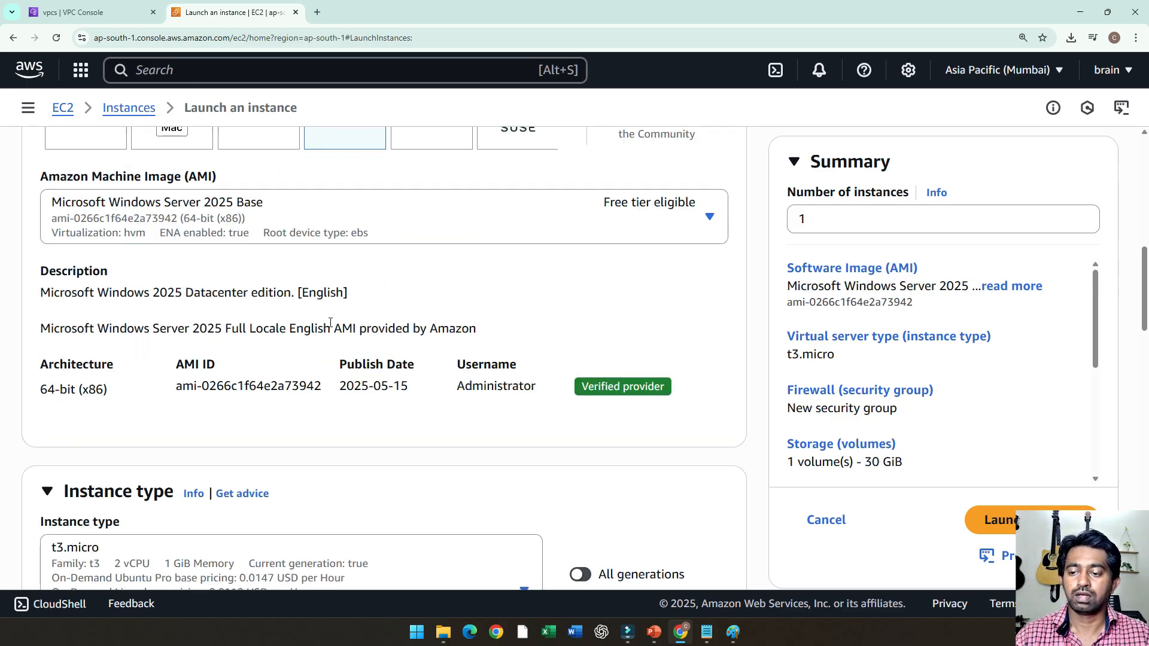
scroll(336, 321, "down", 5)
scroll(341, 246, "up", 8)
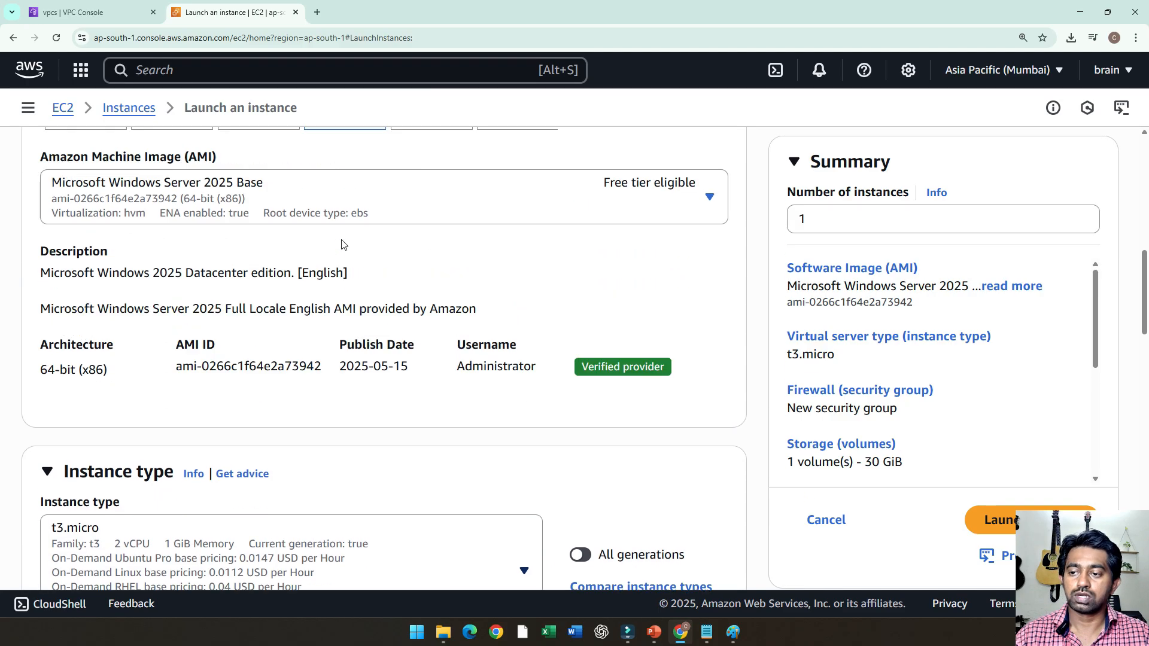
left_click(312, 324)
scroll(354, 443, "down", 3)
scroll(323, 478, "up", 2)
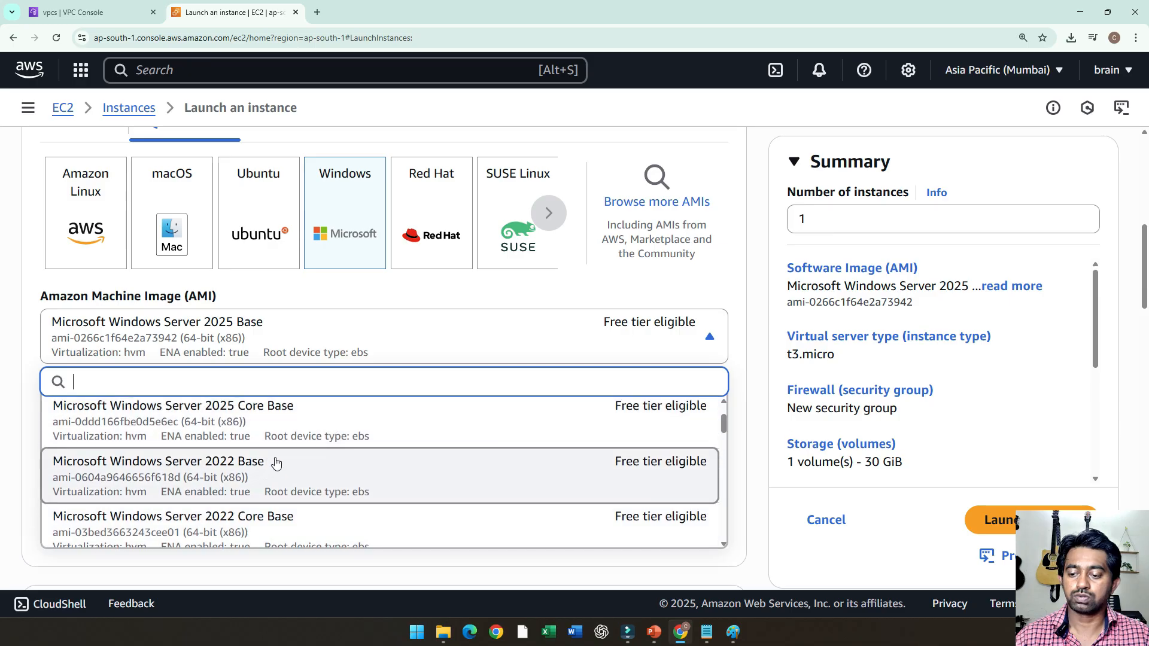
left_click(428, 450)
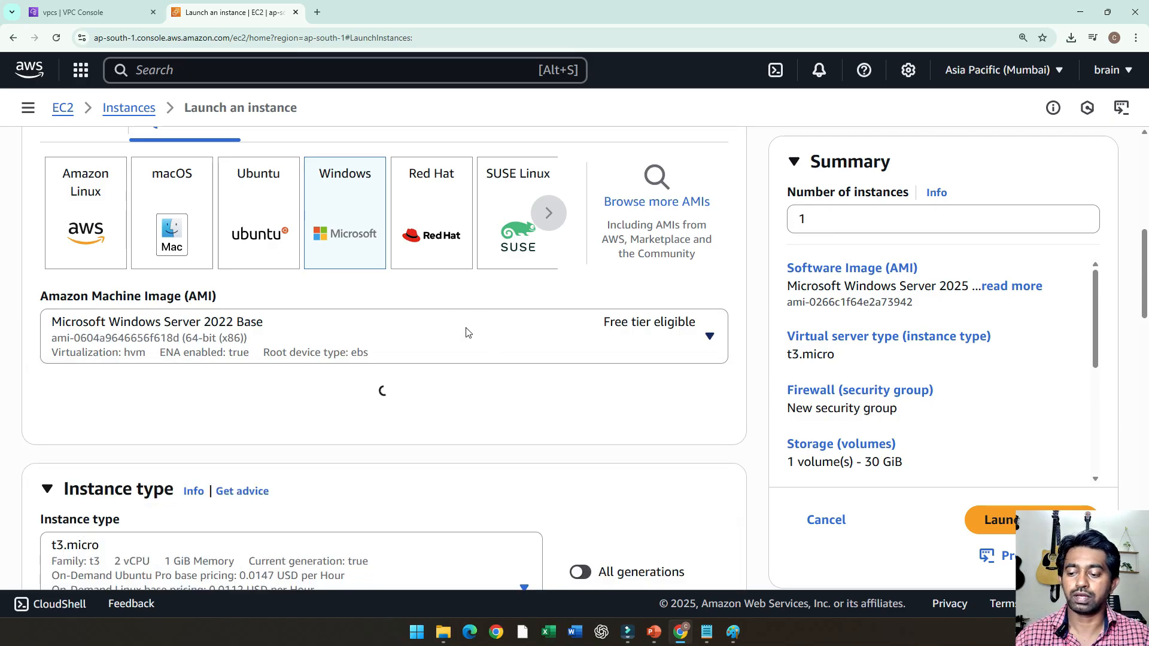
scroll(503, 393, "down", 6)
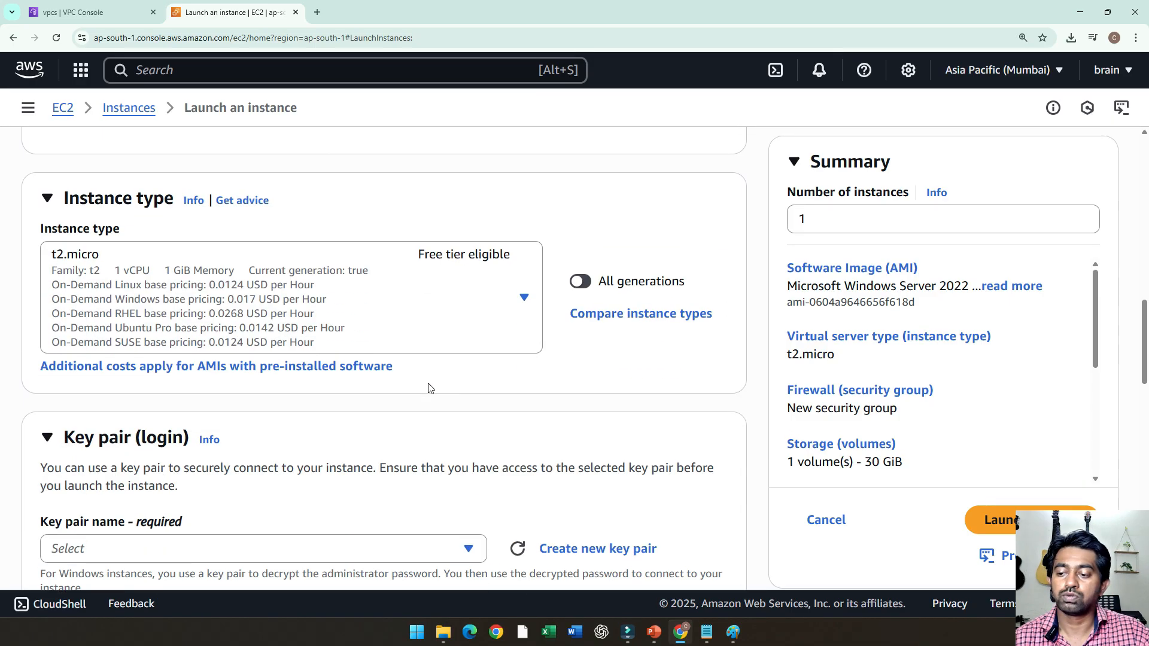
left_click(347, 290)
left_click(638, 202)
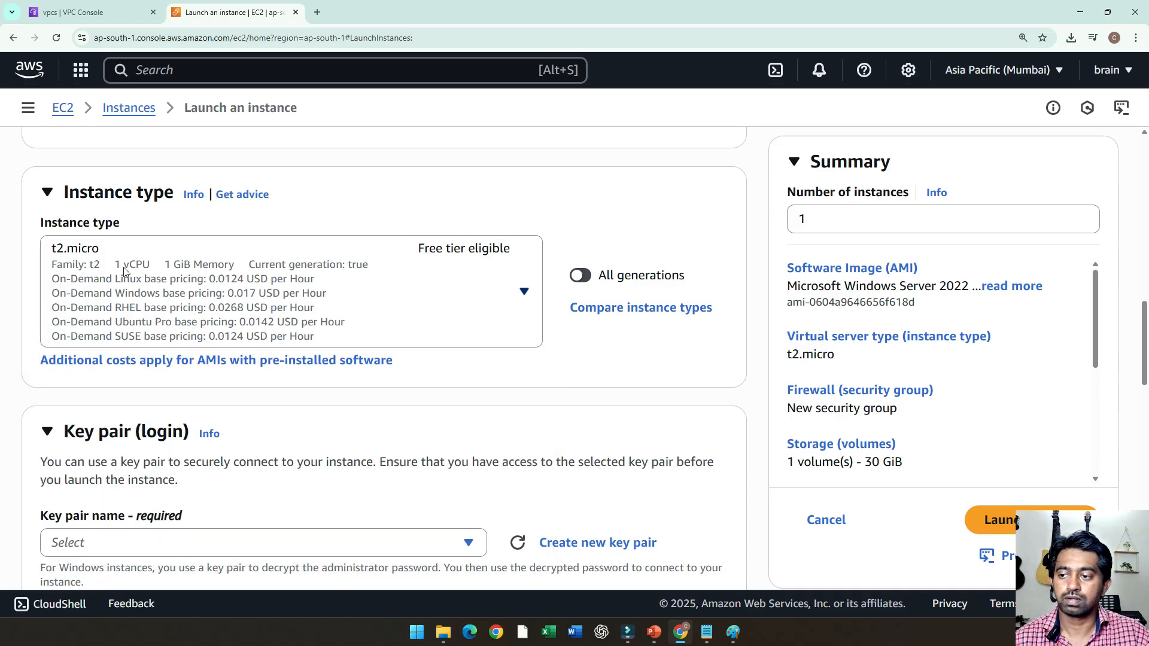
Create a new RSA key pair named windows-key in .pem format for the instance login
scroll(395, 306, "down", 5)
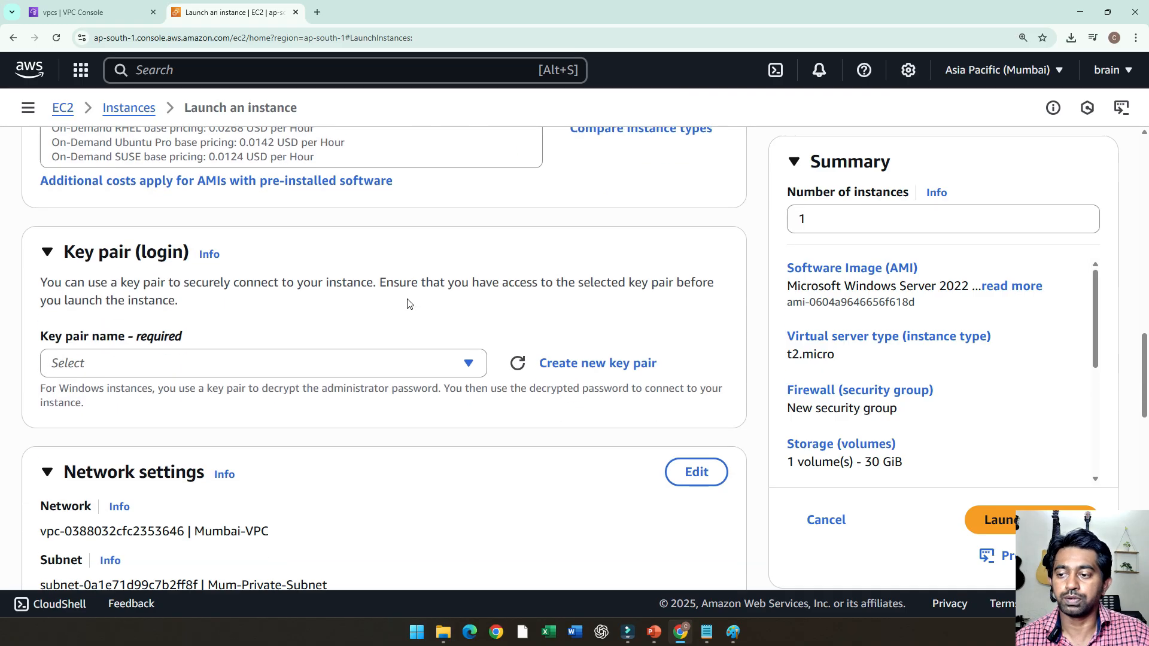
left_click(579, 244)
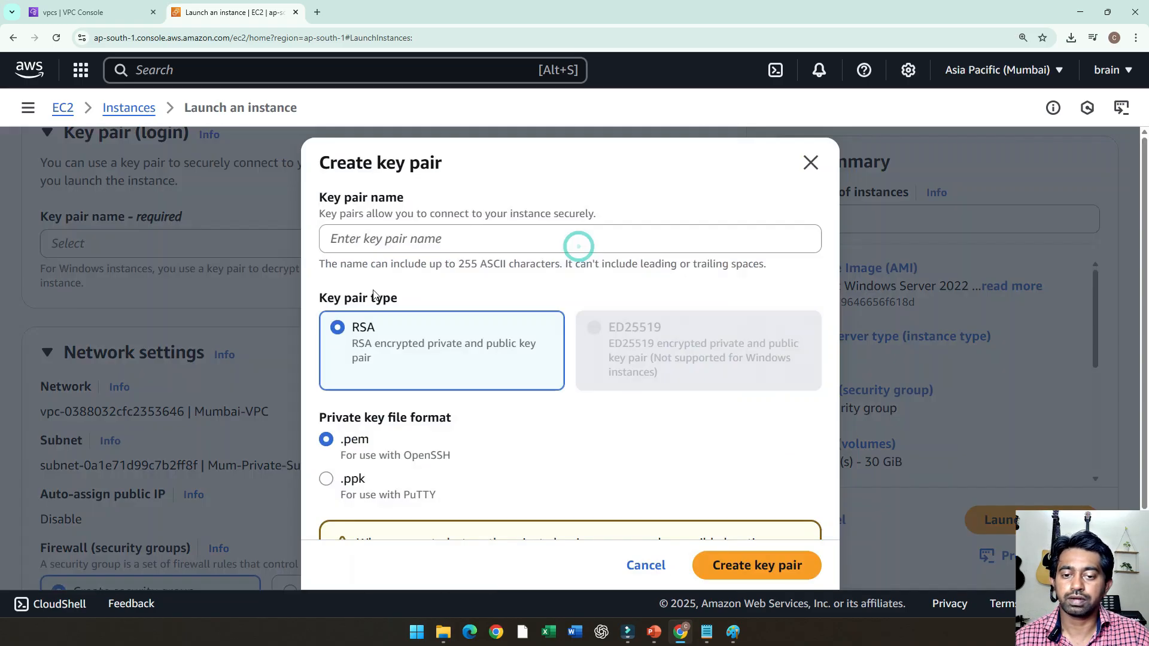
left_click(377, 246)
type("windows-key")
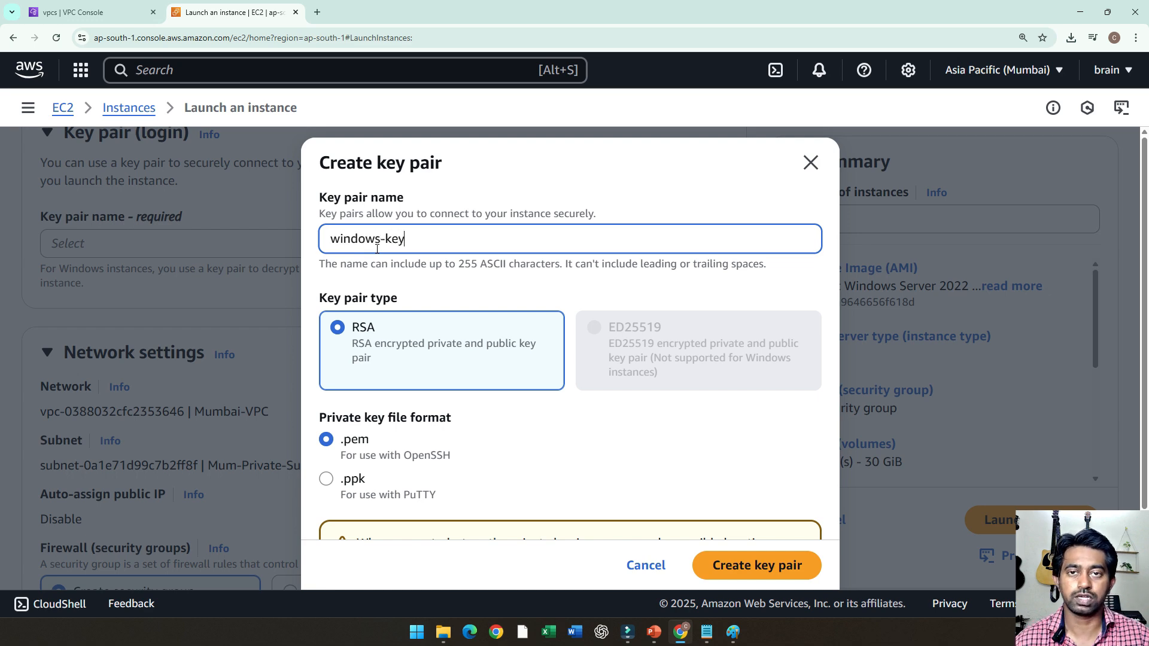
scroll(568, 359, "down", 2)
left_click(766, 562)
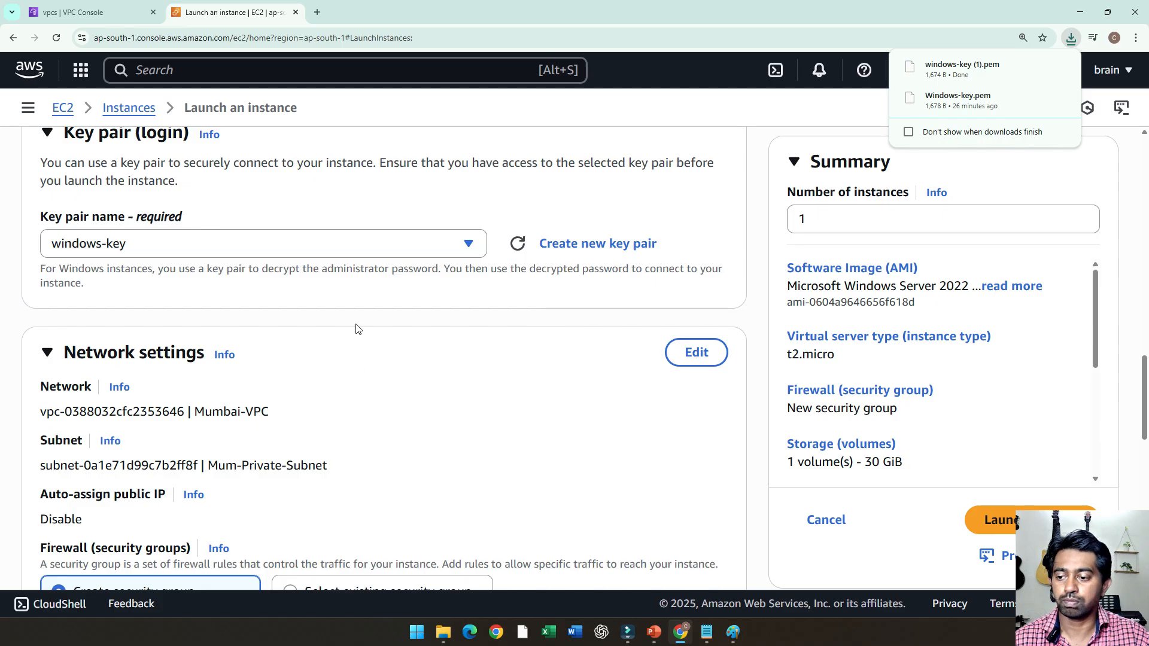
Edit the network settings to place the instance in Mumbai-VPC on the Mum-Public-Subnet subnet
scroll(354, 314, "down", 3)
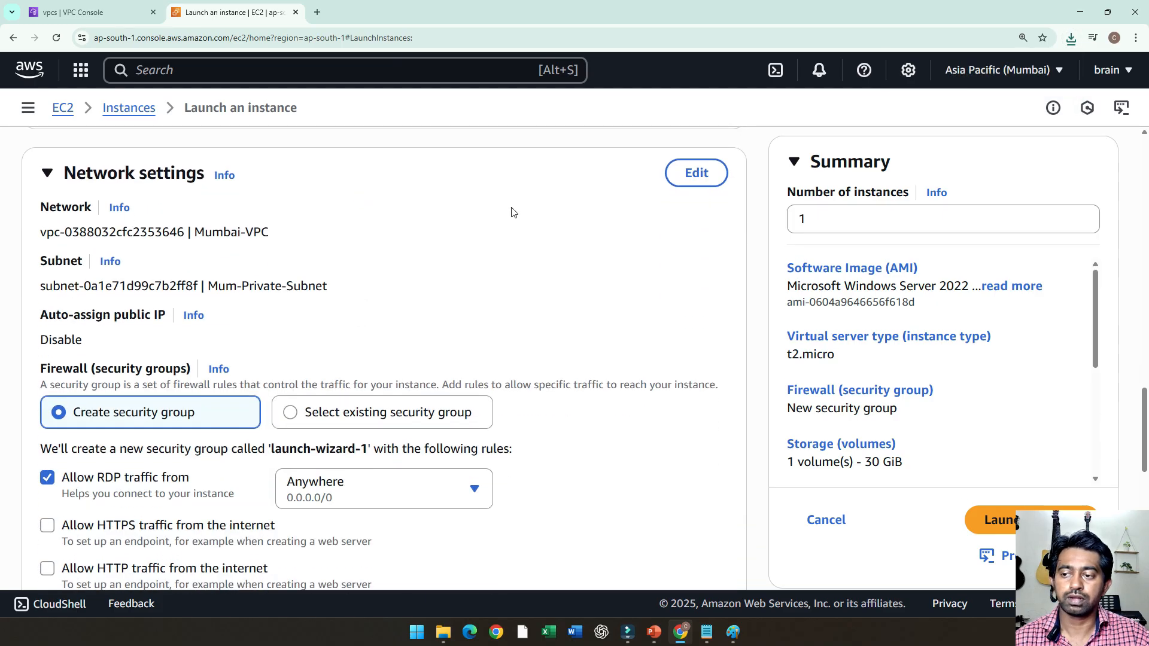
left_click(699, 173)
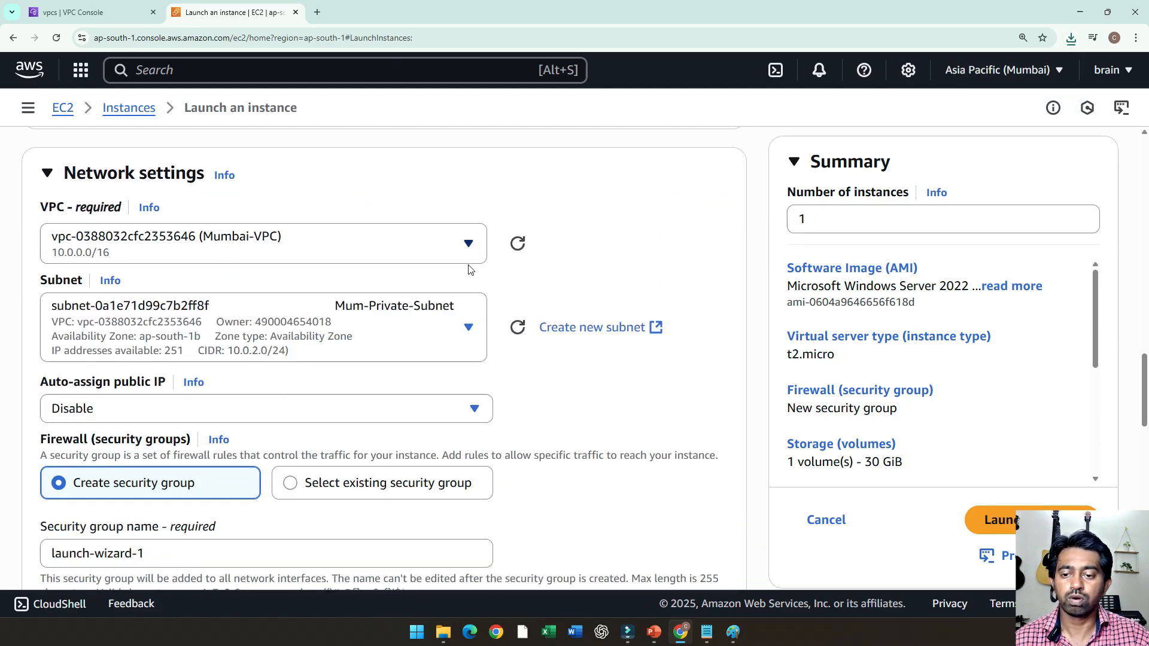
left_click(362, 256)
left_click(336, 309)
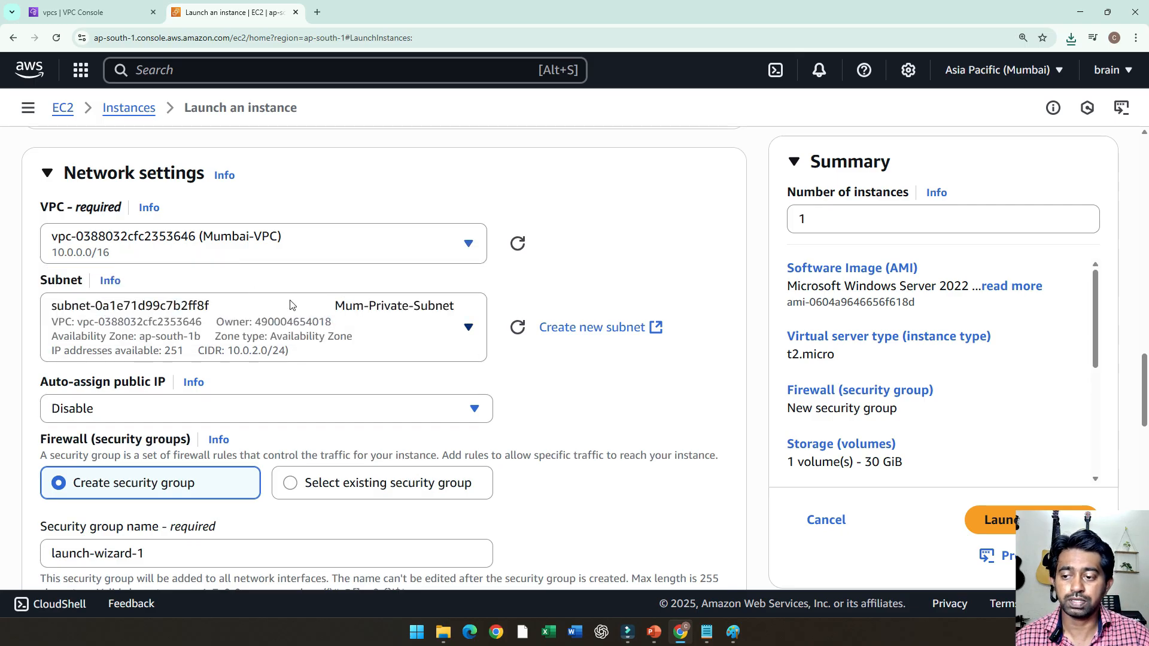
left_click(411, 311)
scroll(411, 492, "down", 1)
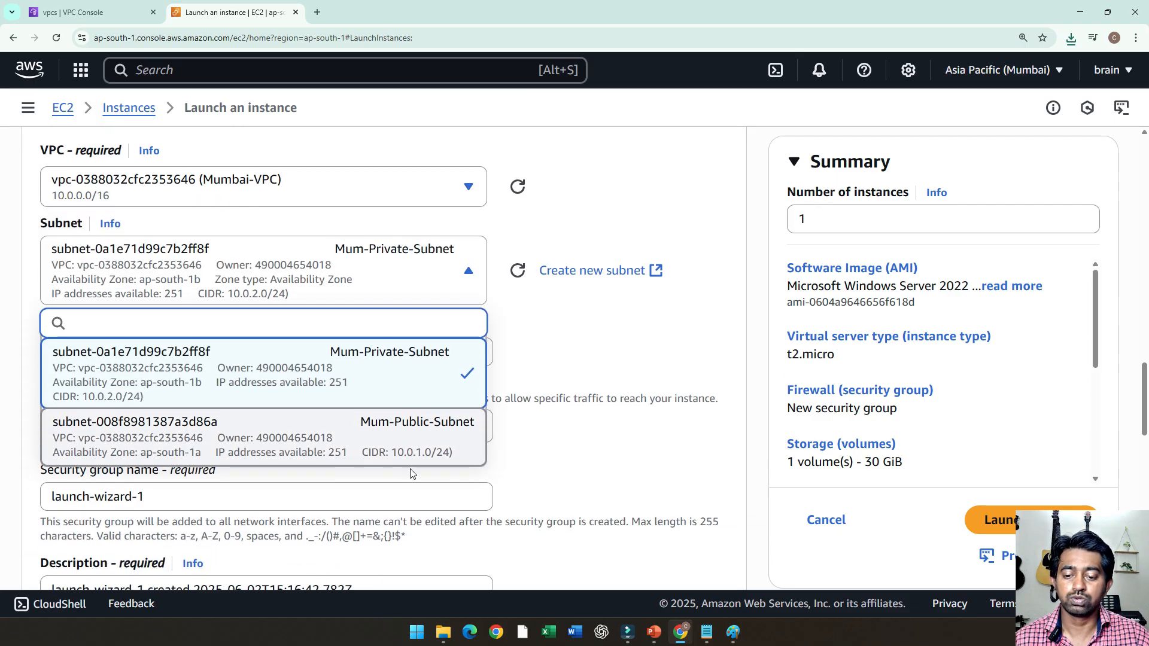
left_click(418, 423)
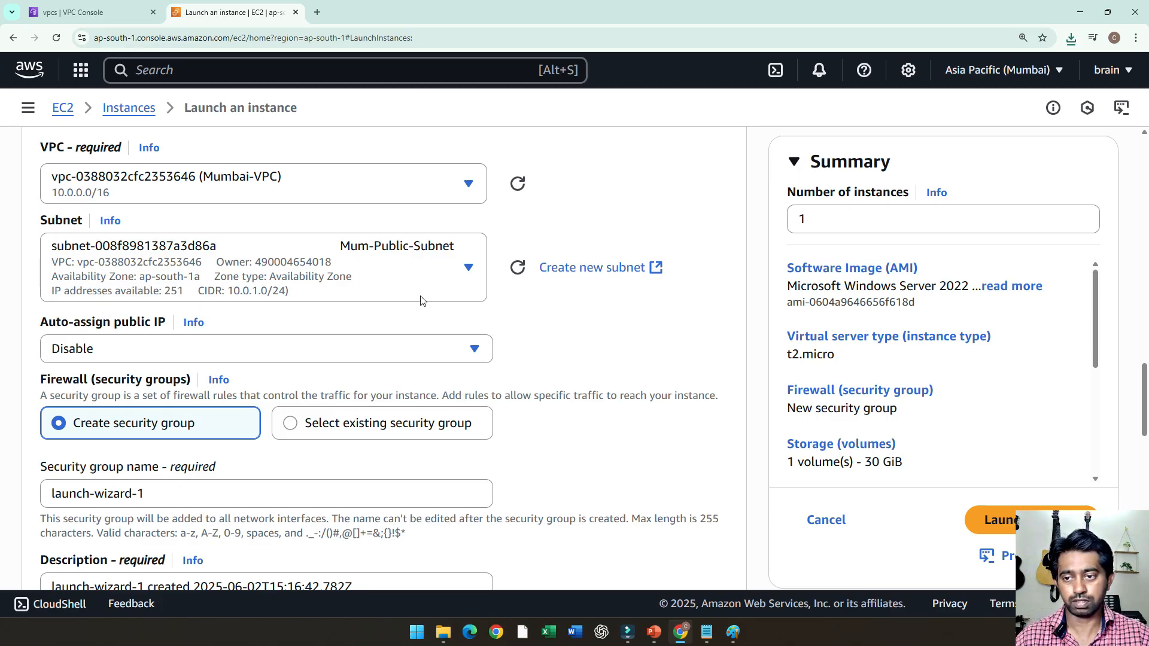
left_click(329, 192)
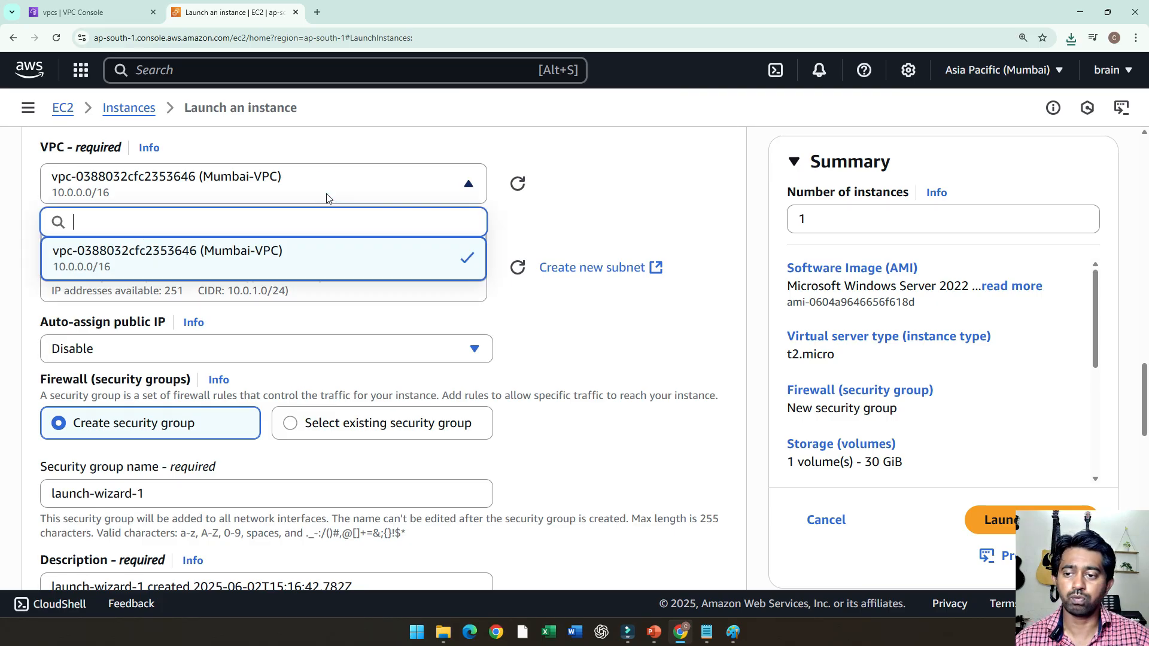
left_click(303, 259)
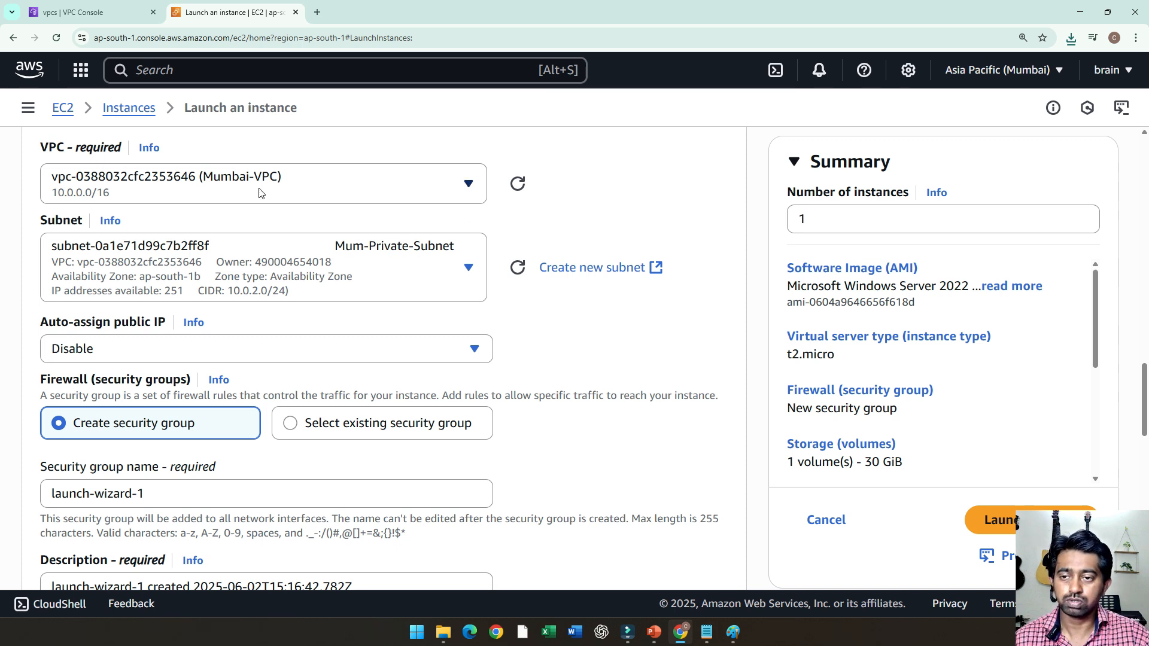
left_click(404, 281)
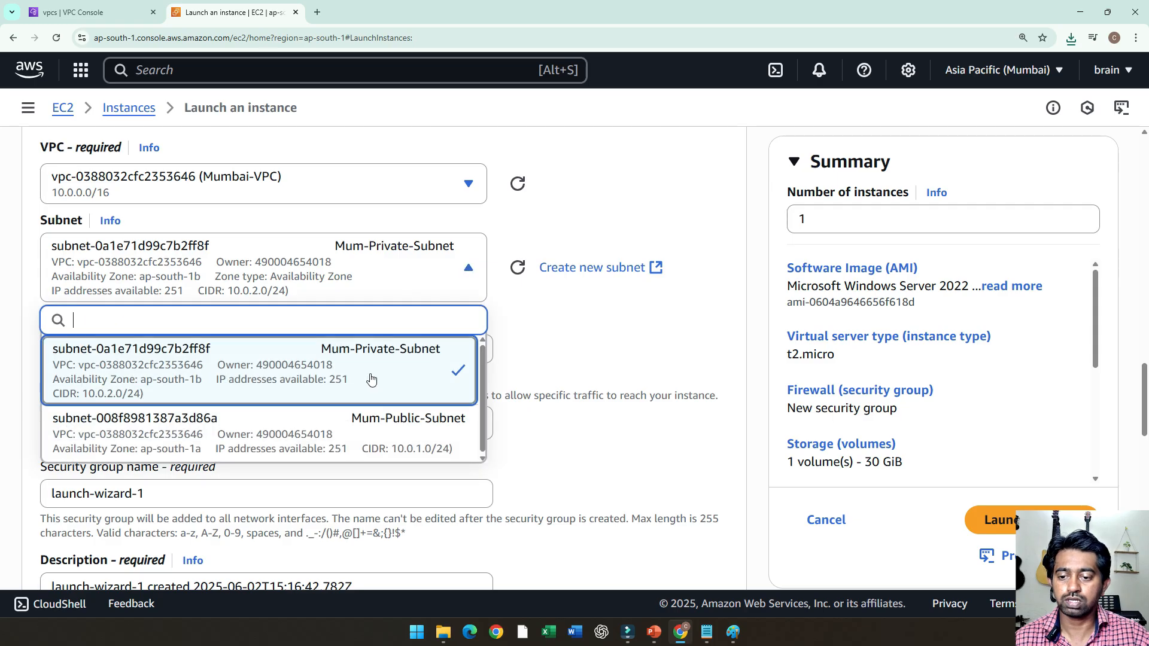
left_click(362, 437)
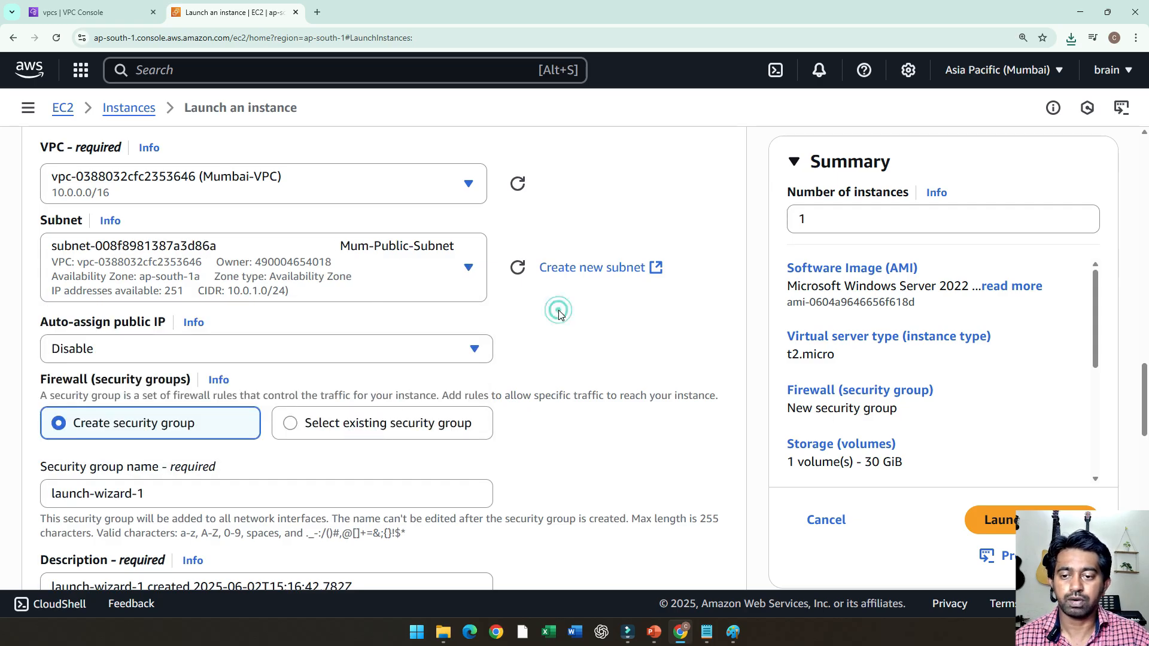
Enable auto-assignment of a public IP for the instance
scroll(563, 314, "up", 3)
scroll(565, 317, "up", 6)
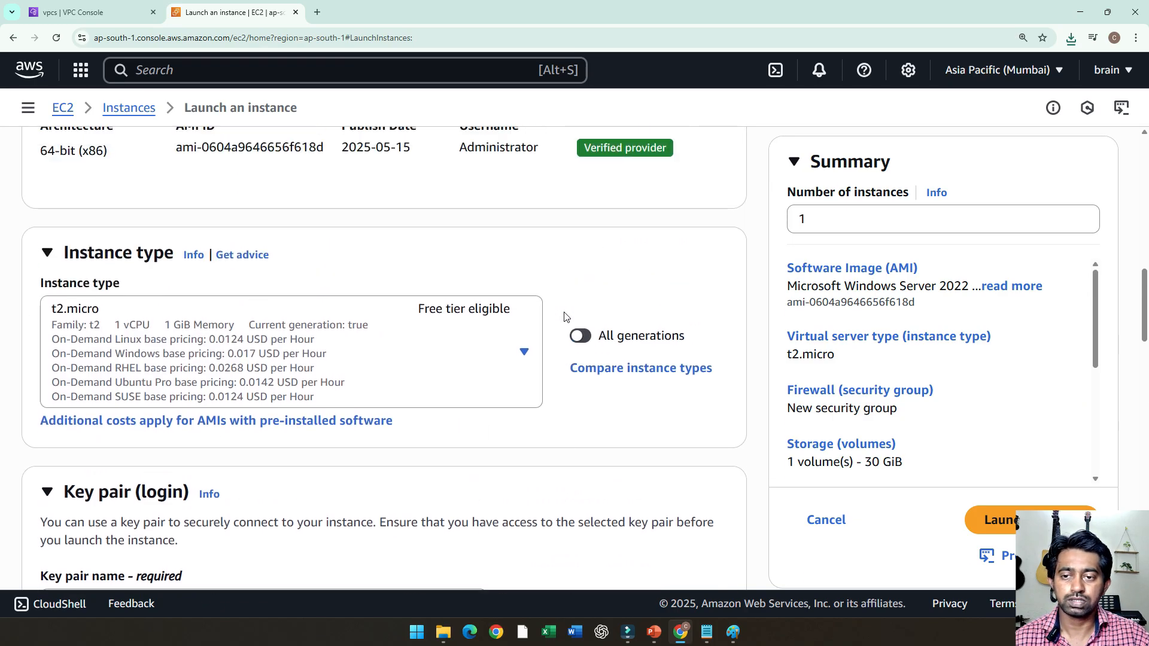
scroll(564, 316, "down", 10)
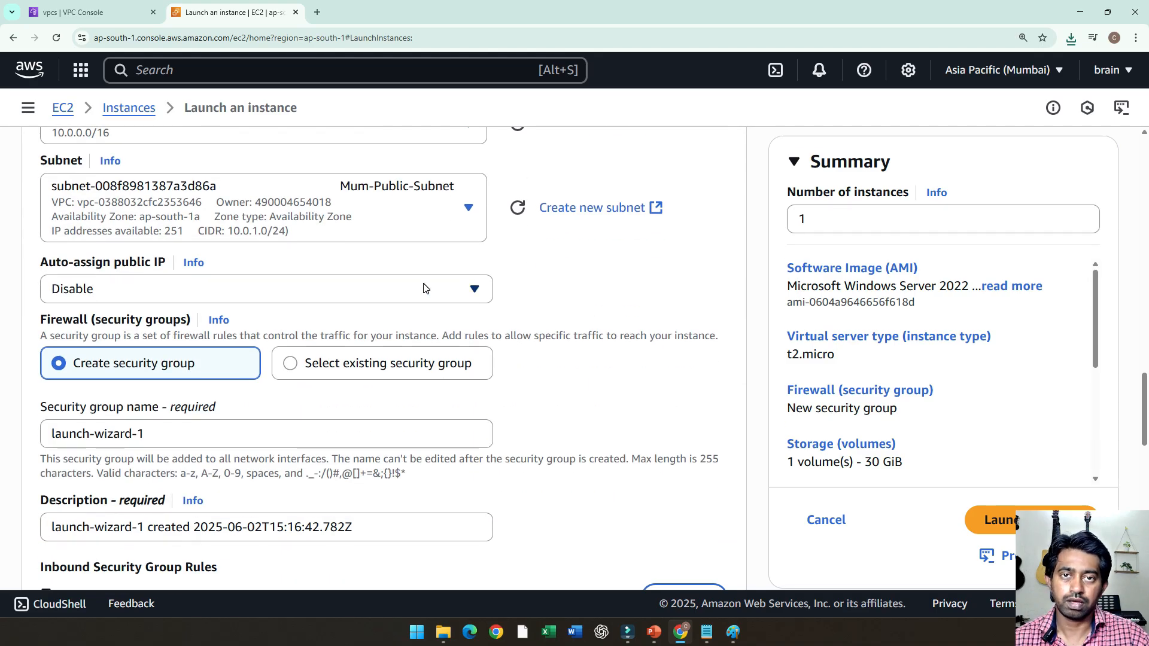
left_click(424, 288)
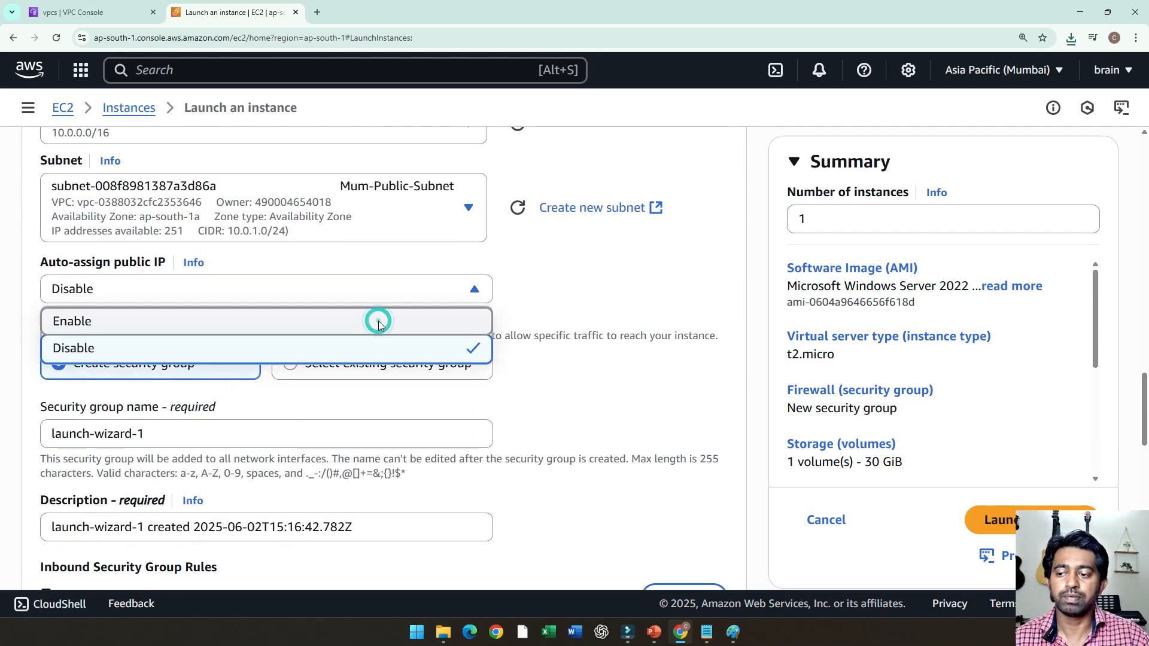
left_click(379, 322)
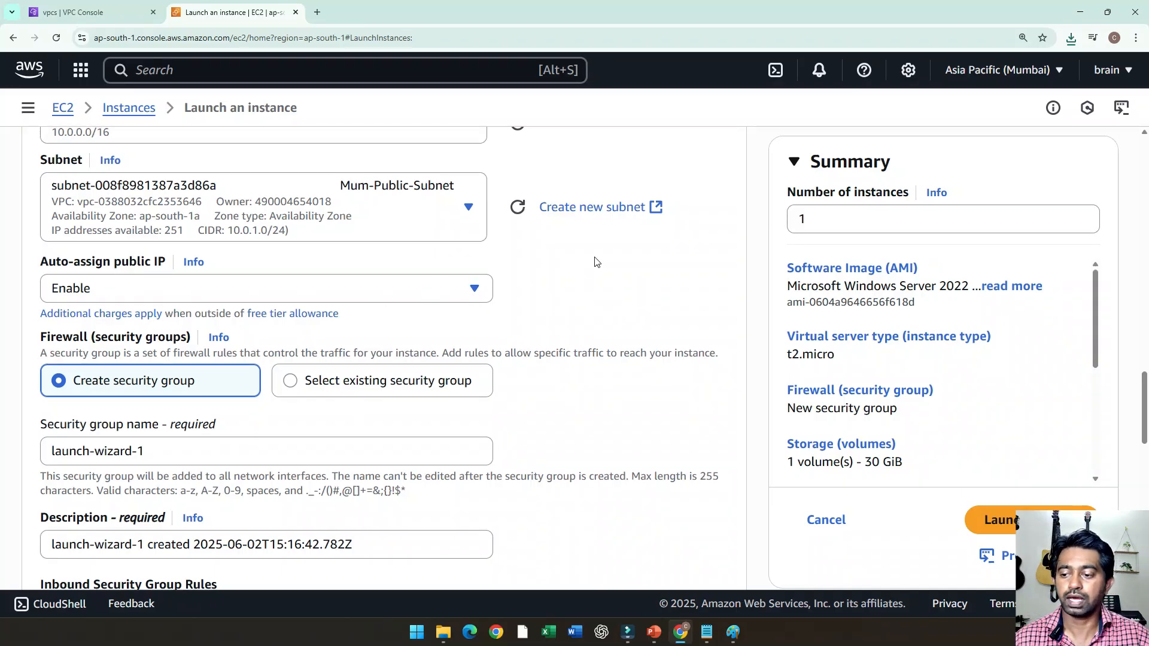
Name the new security group Demo-SG
scroll(595, 259, "down", 3)
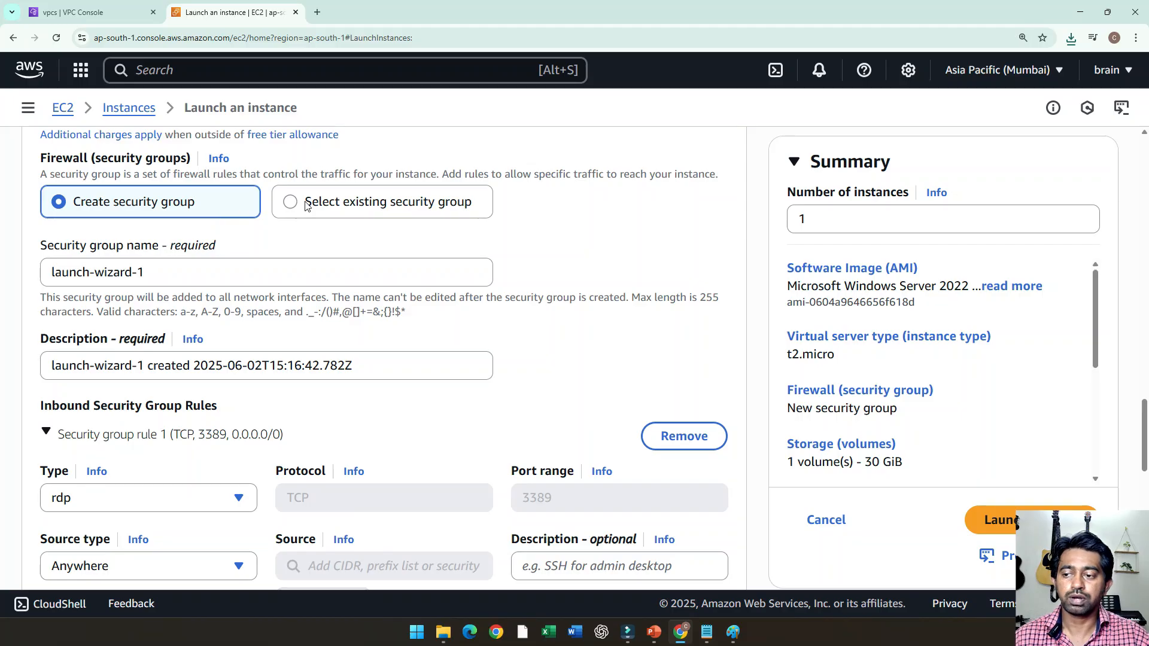
left_click_drag(218, 271, 13, 278)
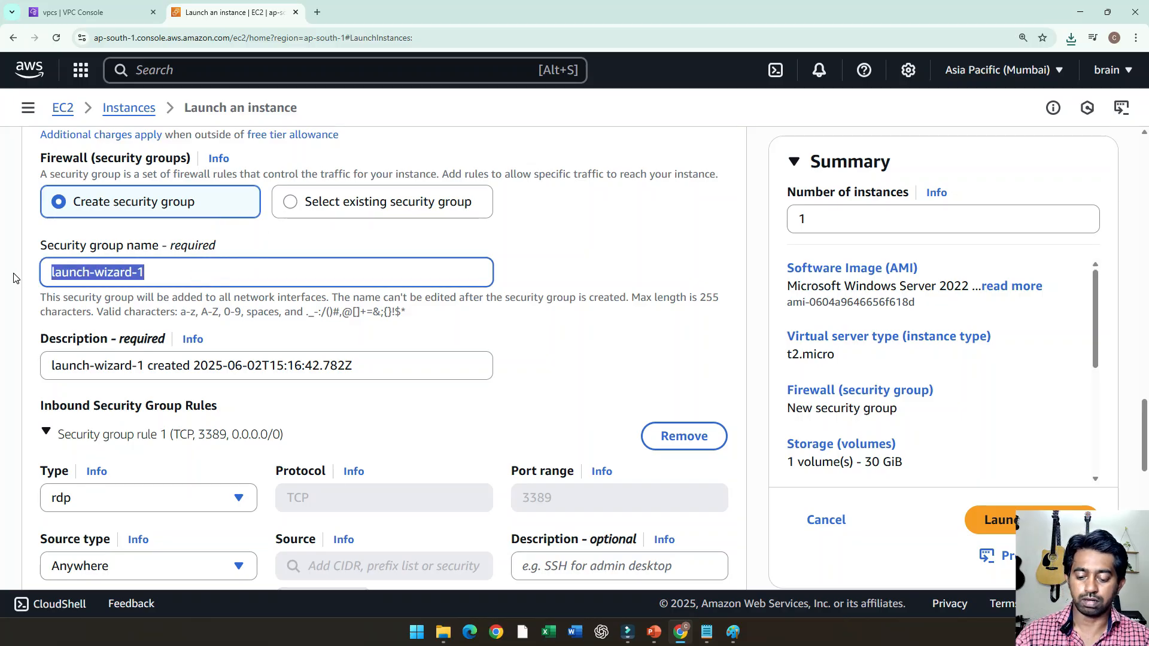
type("Demo-SG")
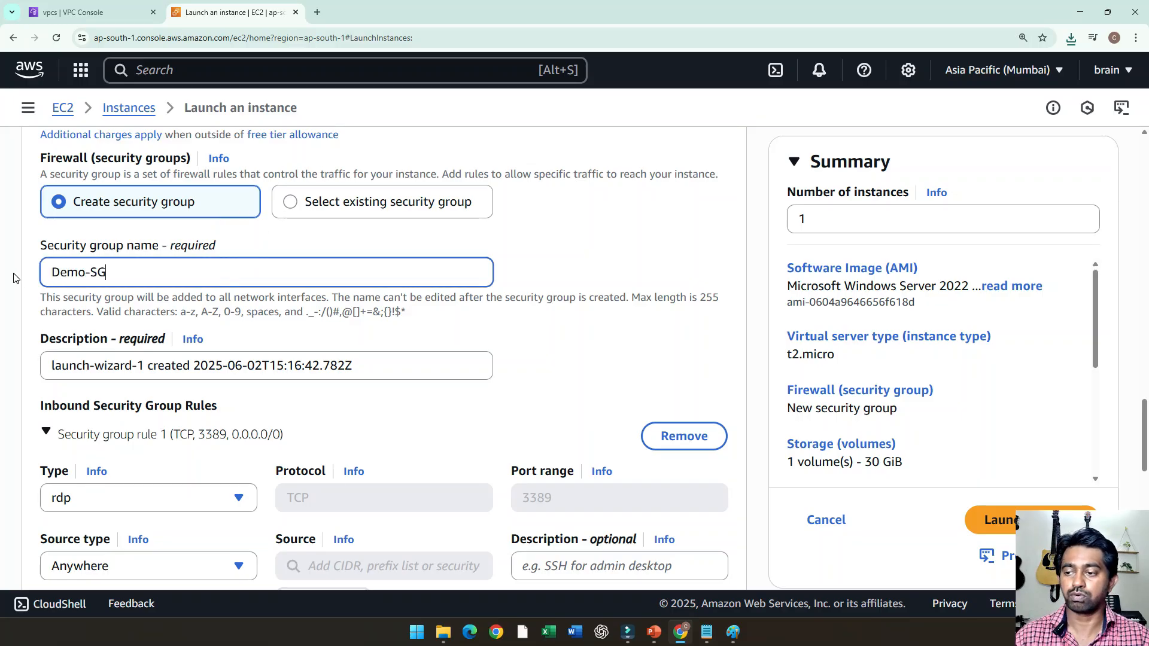
Review the security group's inbound RDP rule and source, and the storage configuration below it
scroll(120, 258, "down", 4)
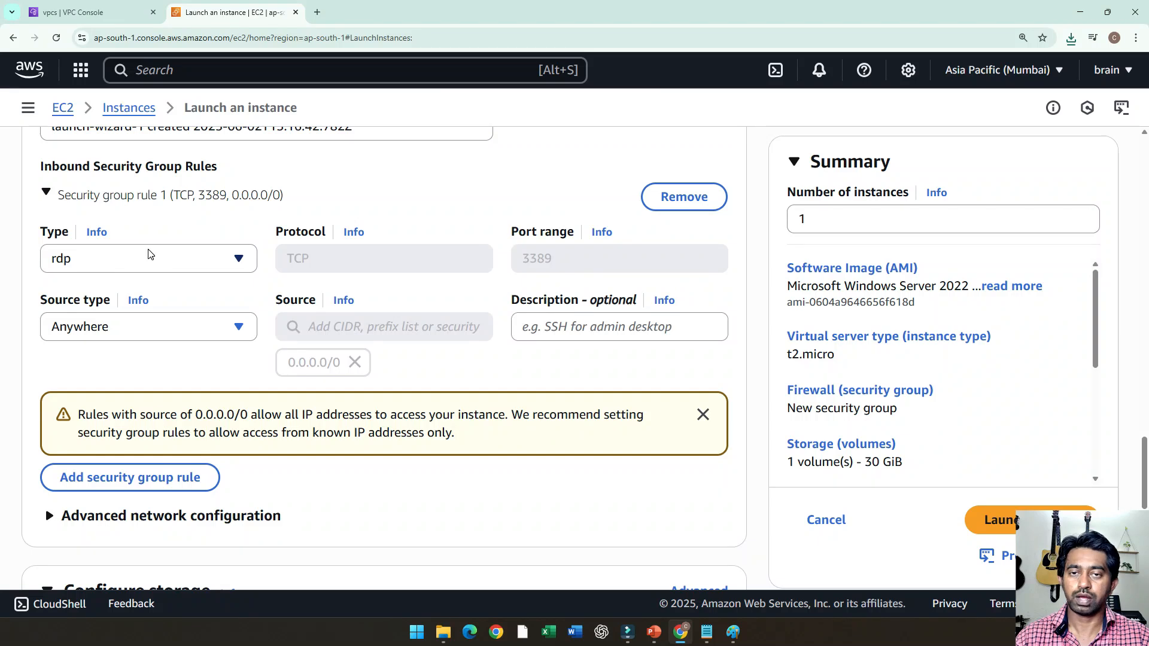
scroll(148, 252, "up", 2)
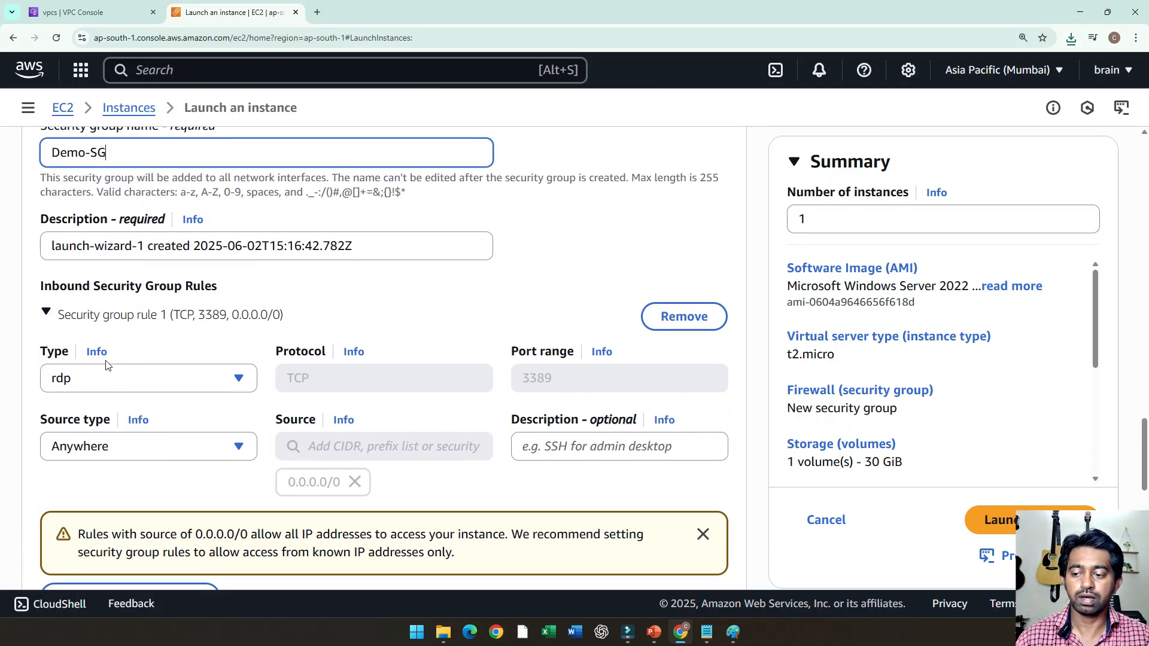
scroll(114, 359, "down", 2)
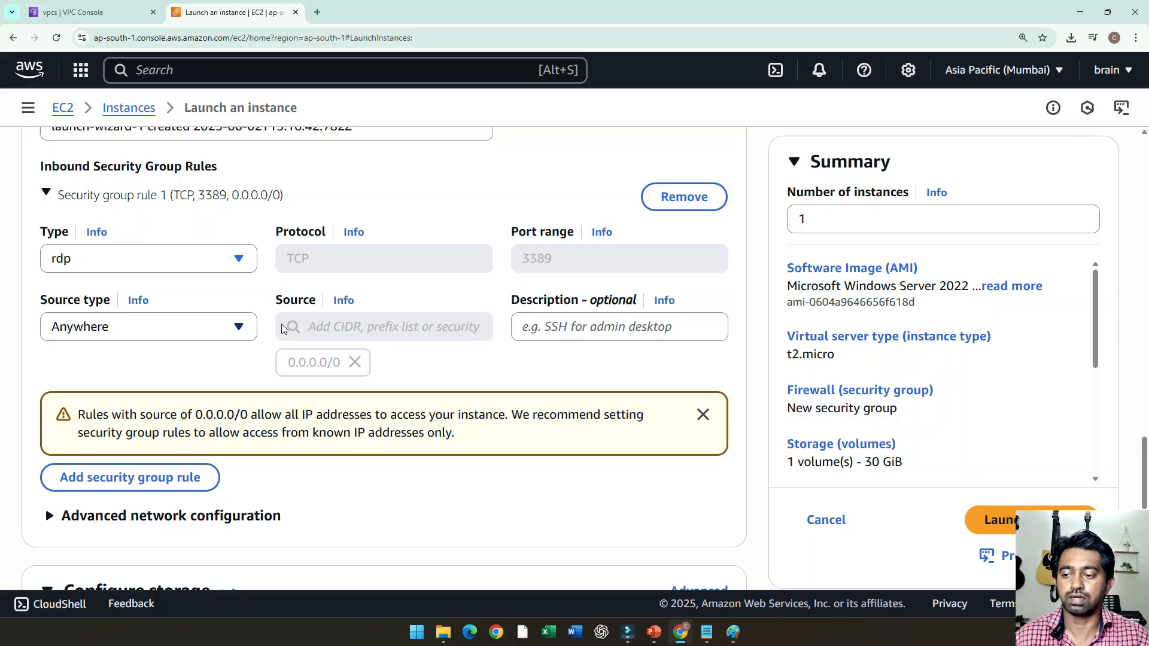
scroll(302, 320, "up", 1)
scroll(354, 293, "up", 3)
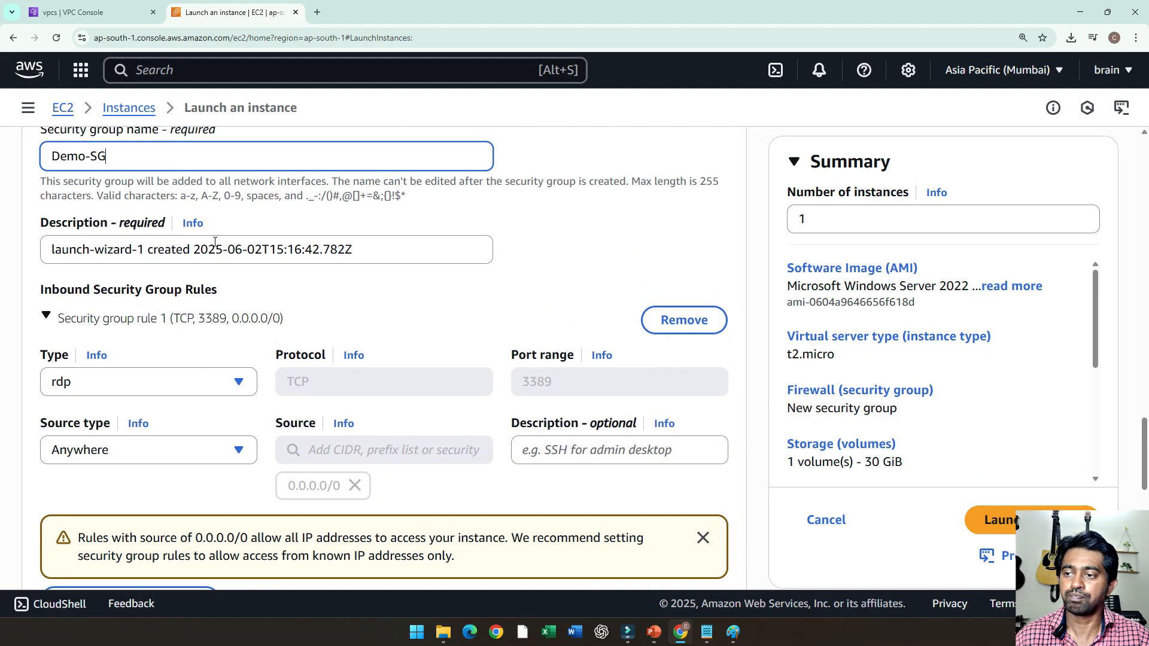
left_click_drag(123, 268, 38, 272)
left_click(38, 273)
scroll(180, 232, "down", 4)
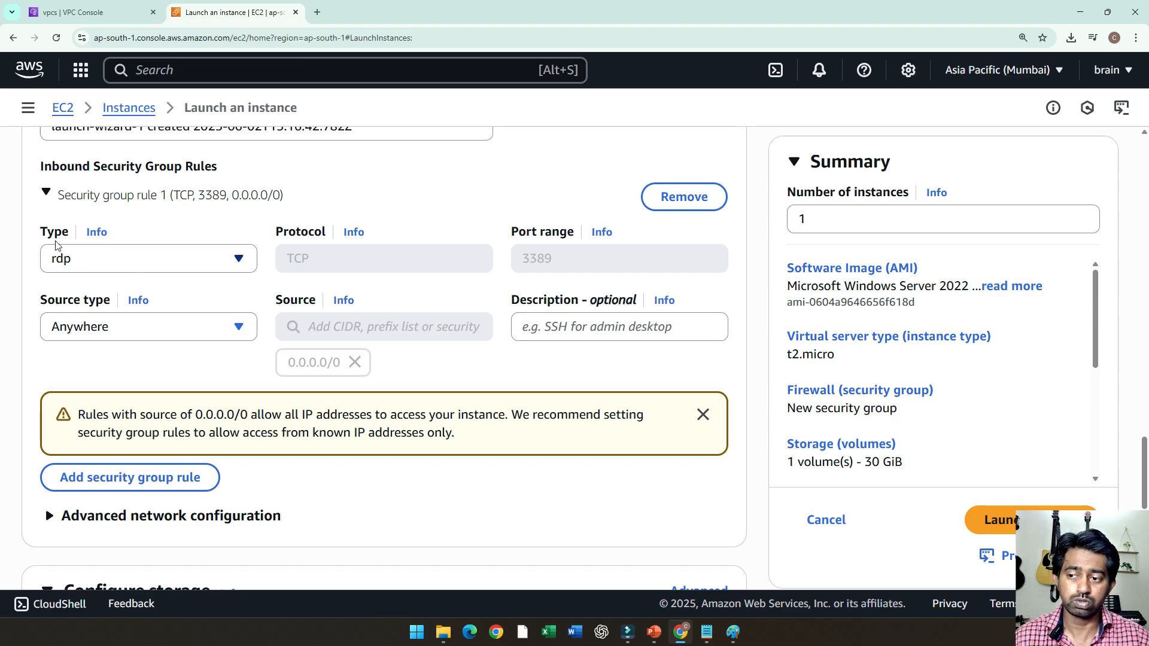
scroll(206, 368, "down", 3)
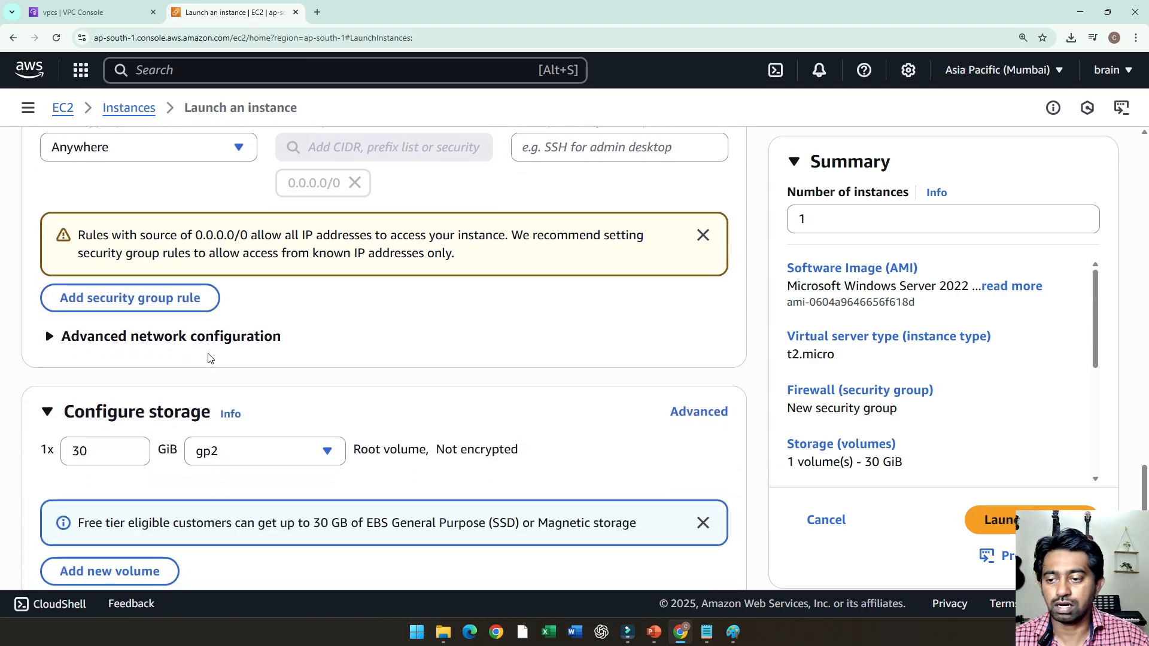
scroll(411, 336, "down", 2)
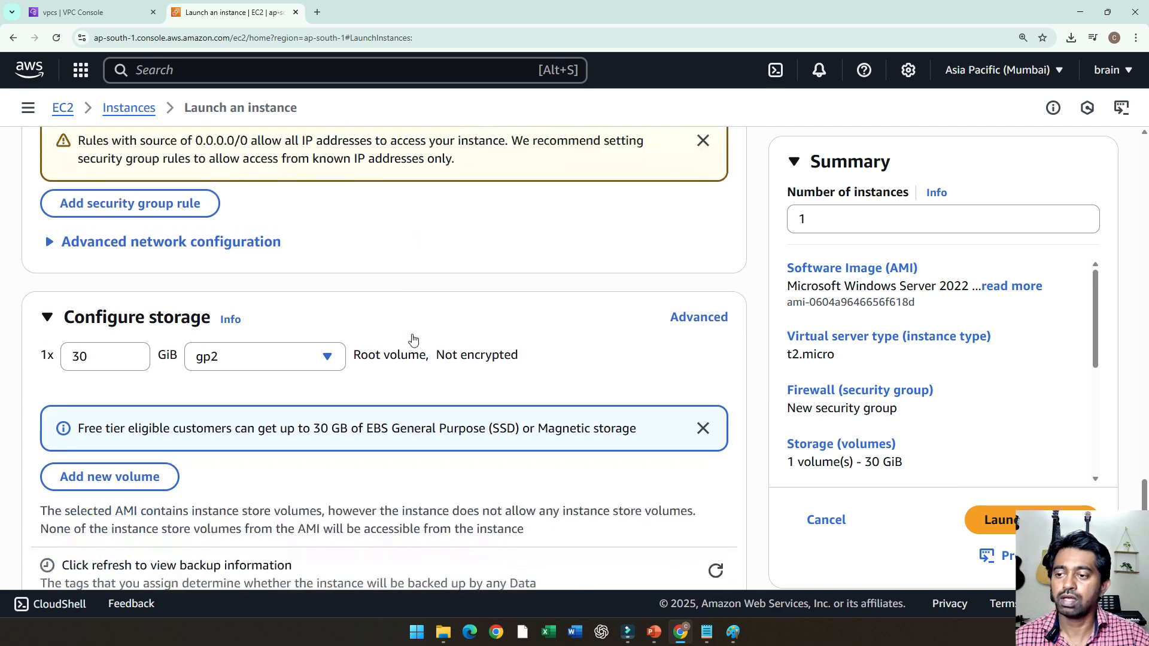
Add a second inbound rule to the new security group, allowing HTTP traffic from the source type Anywhere
scroll(411, 335, "up", 4)
left_click(175, 418)
scroll(251, 419, "down", 1)
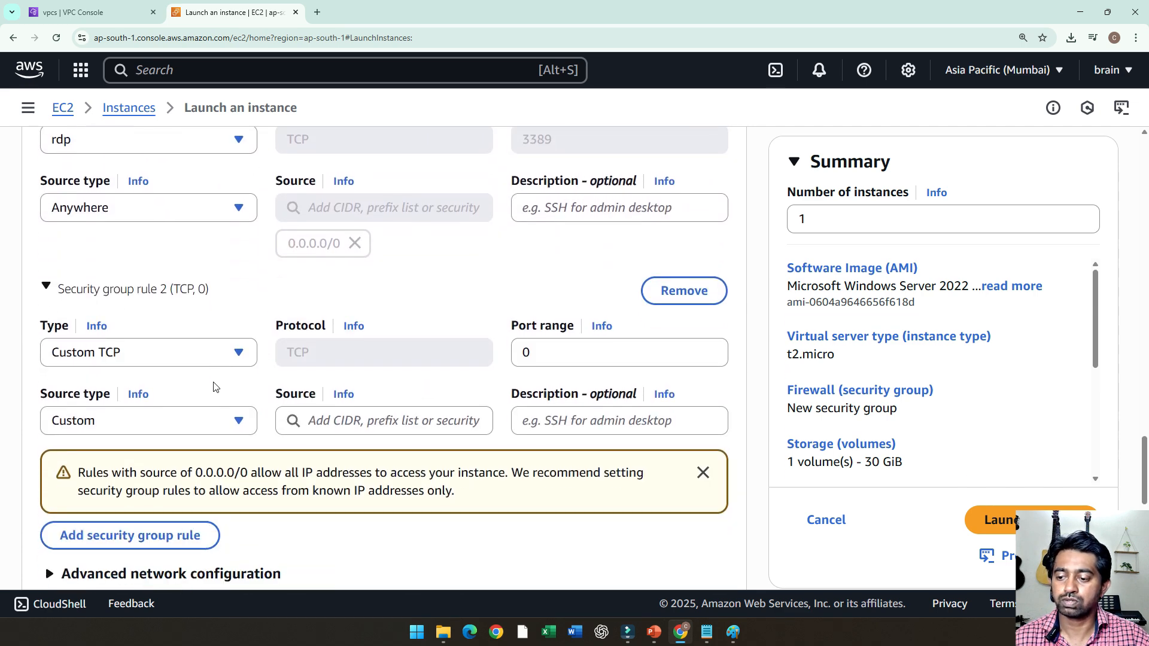
left_click(210, 350)
scroll(169, 481, "down", 4)
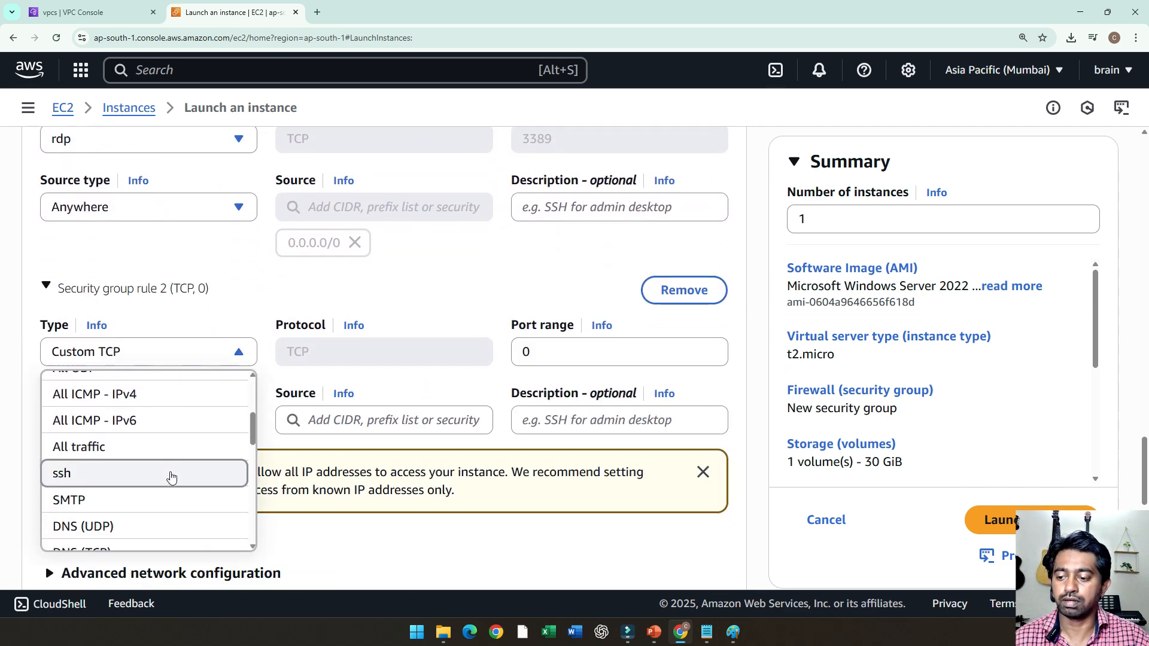
scroll(171, 479, "up", 1)
scroll(172, 476, "down", 2)
scroll(169, 473, "down", 1)
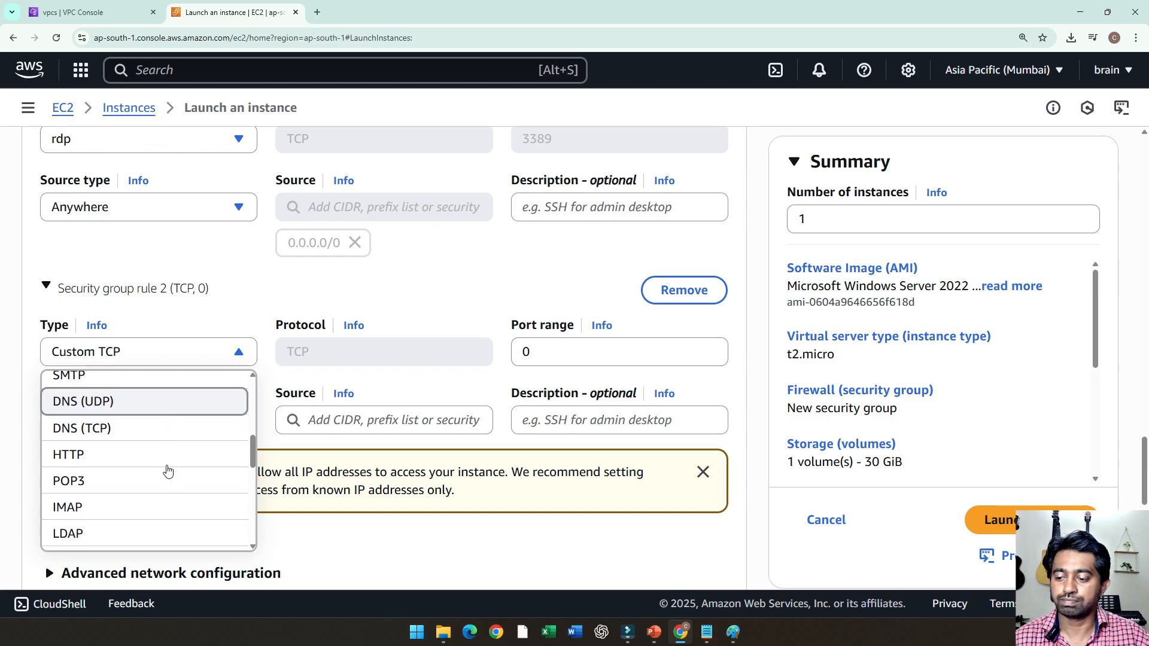
left_click(162, 454)
left_click(195, 418)
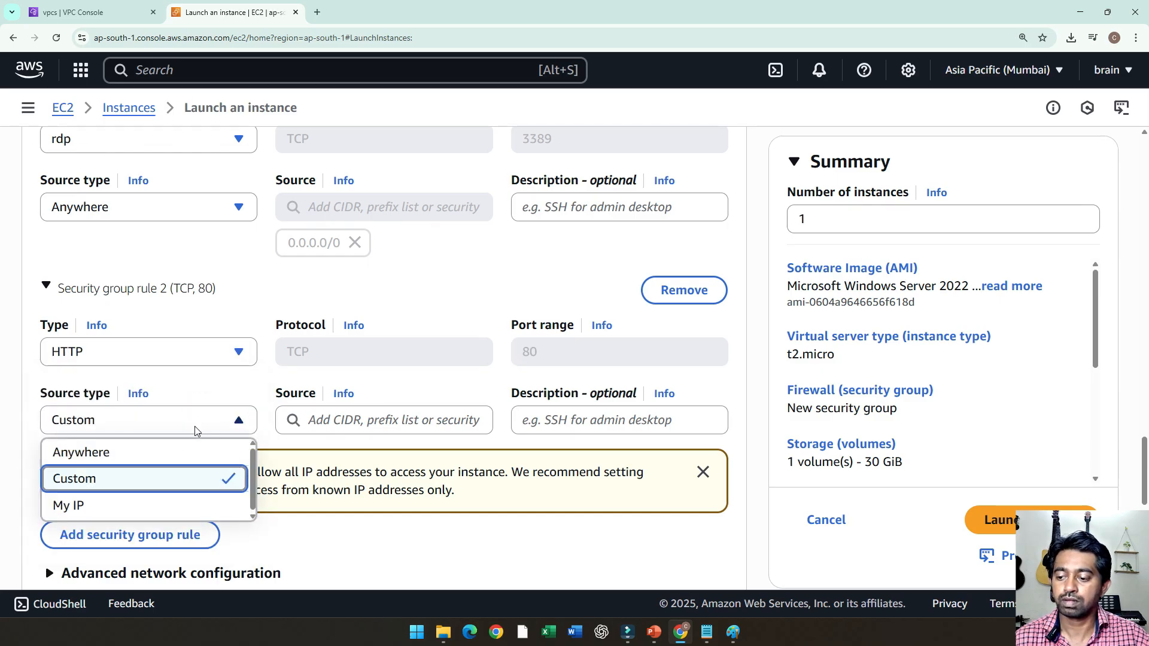
left_click(175, 450)
scroll(457, 398, "down", 4)
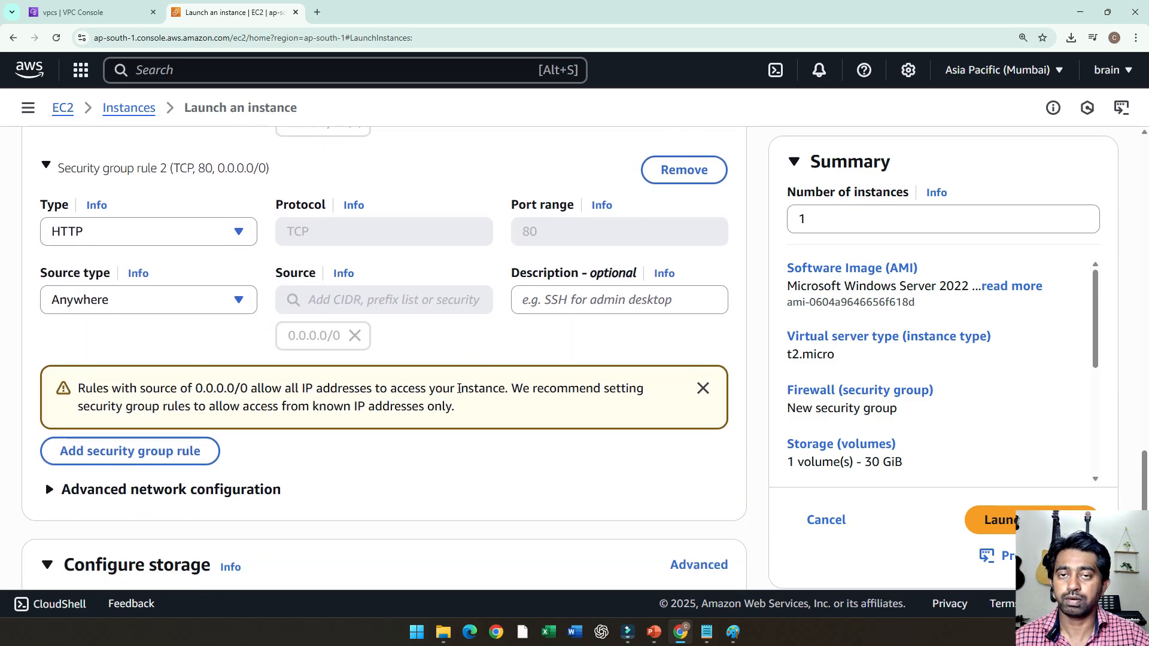
Check the security rules and storage configuration, and launch the public instance
scroll(449, 366, "up", 5)
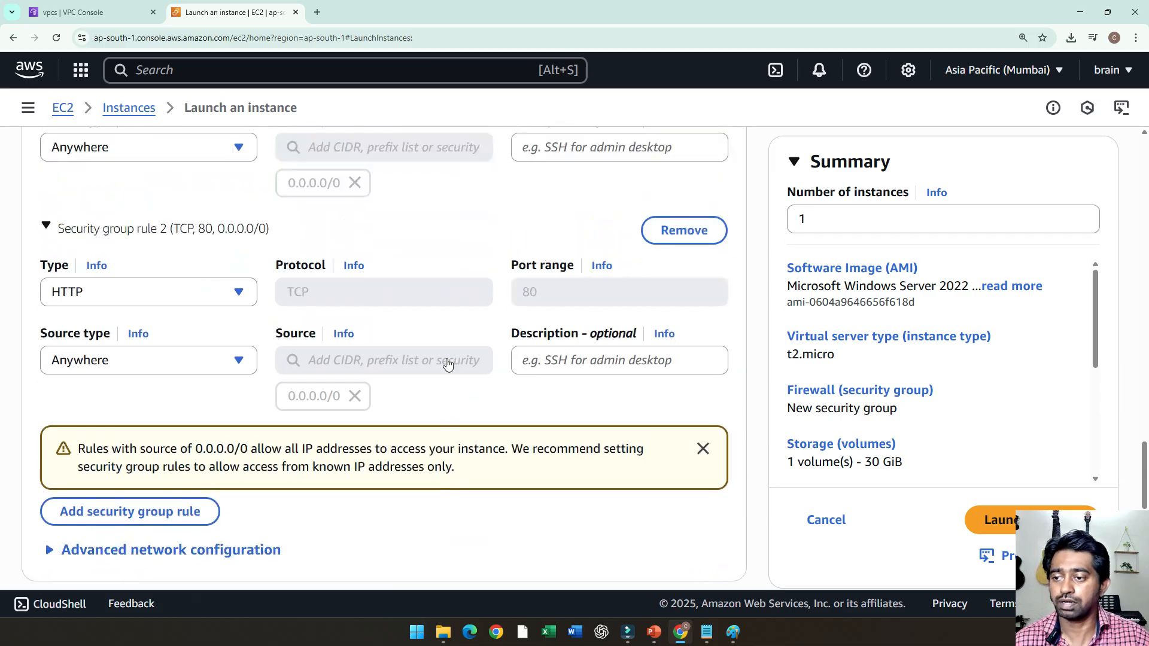
scroll(447, 365, "down", 7)
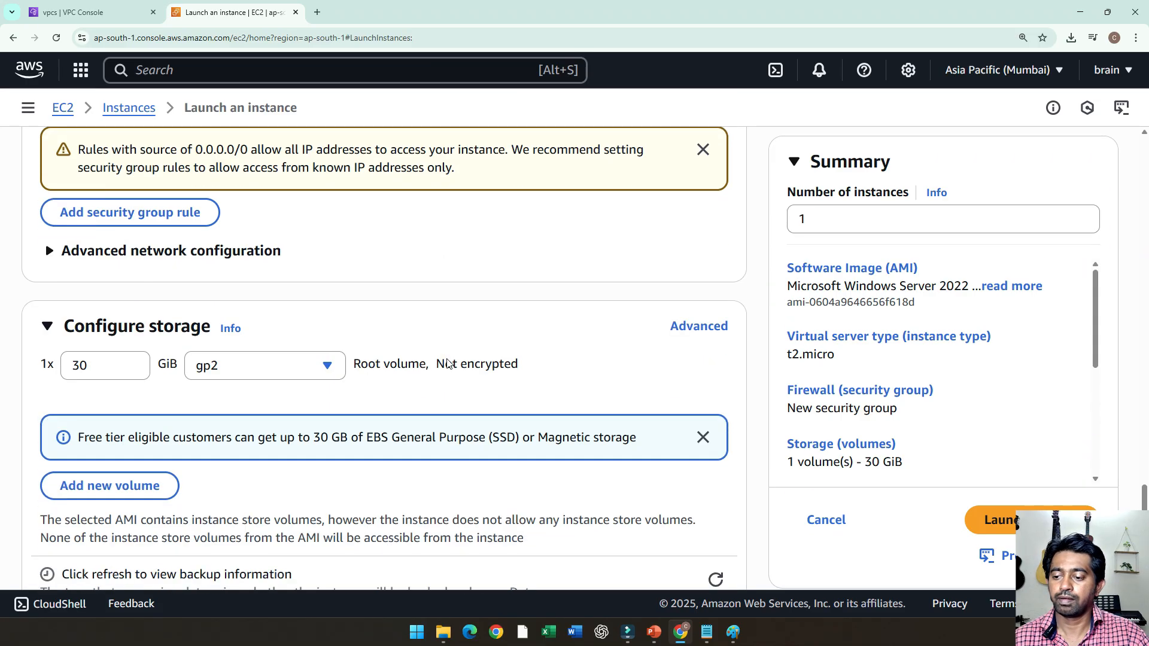
scroll(251, 362, "down", 2)
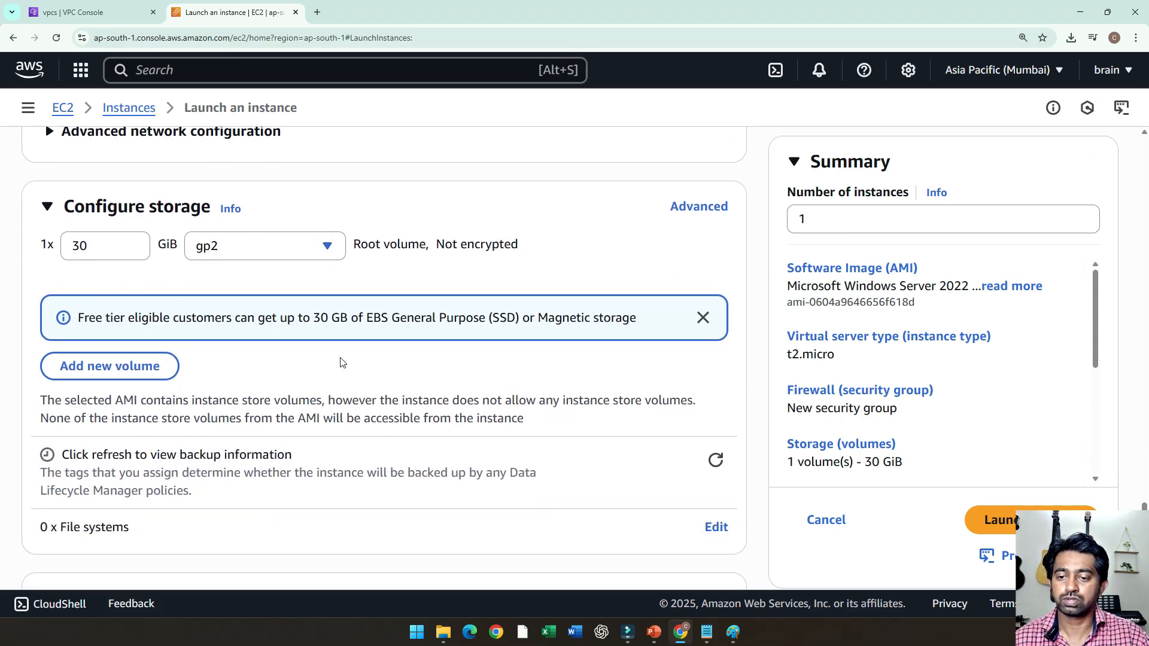
scroll(411, 356, "down", 1)
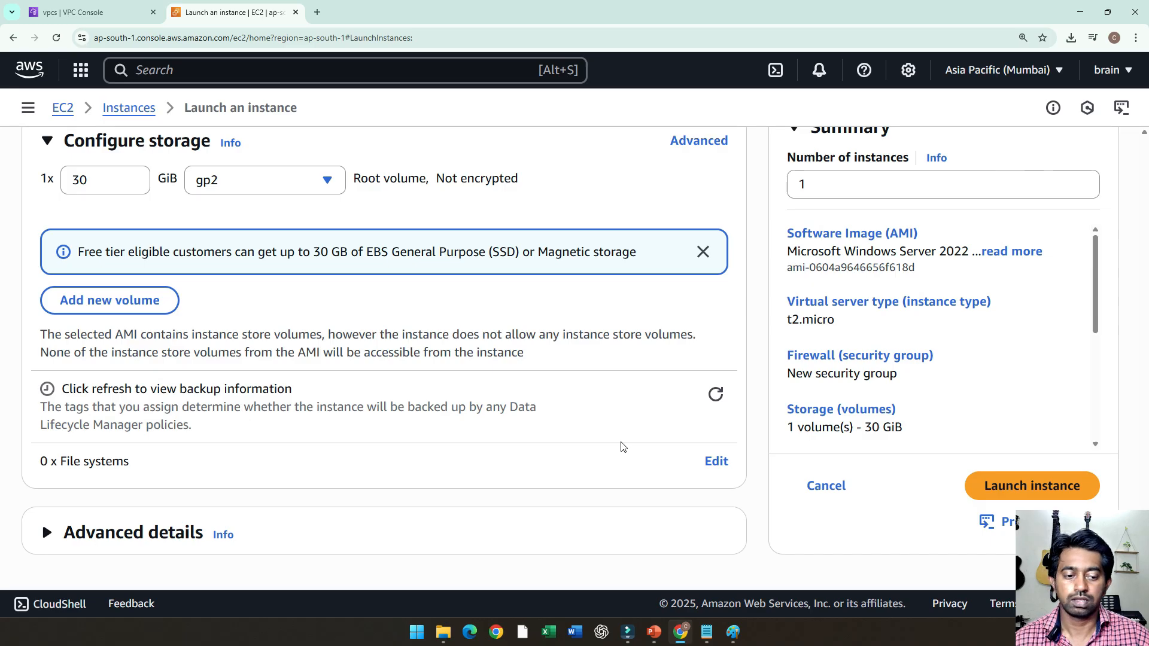
scroll(895, 441, "up", 5)
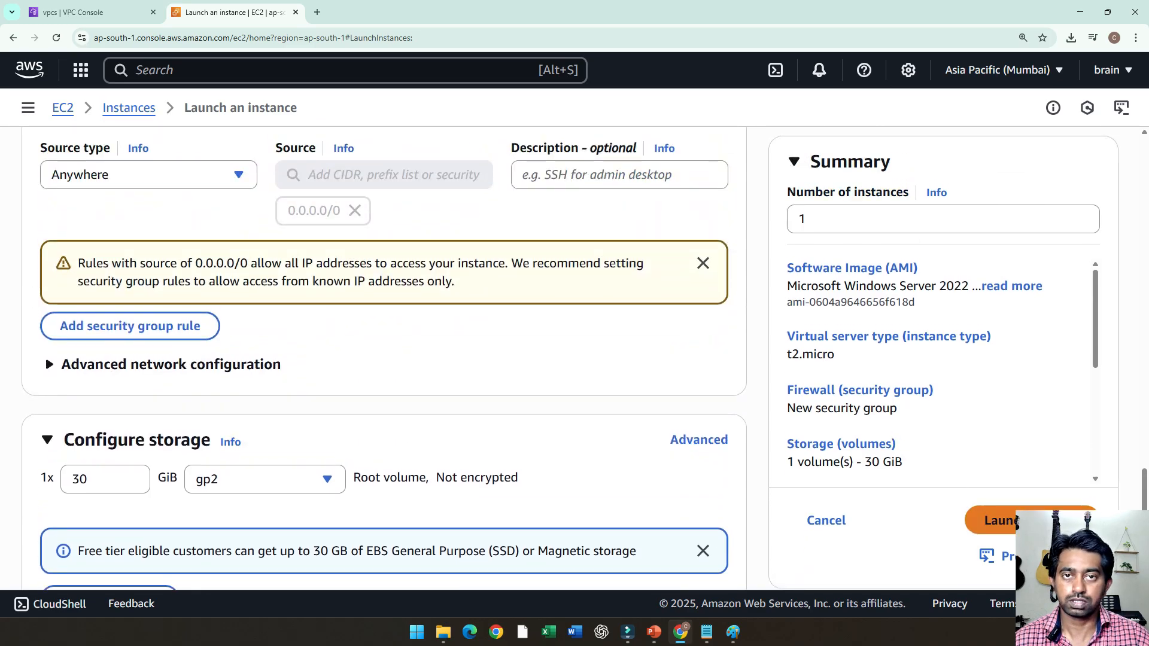
left_click(1015, 520)
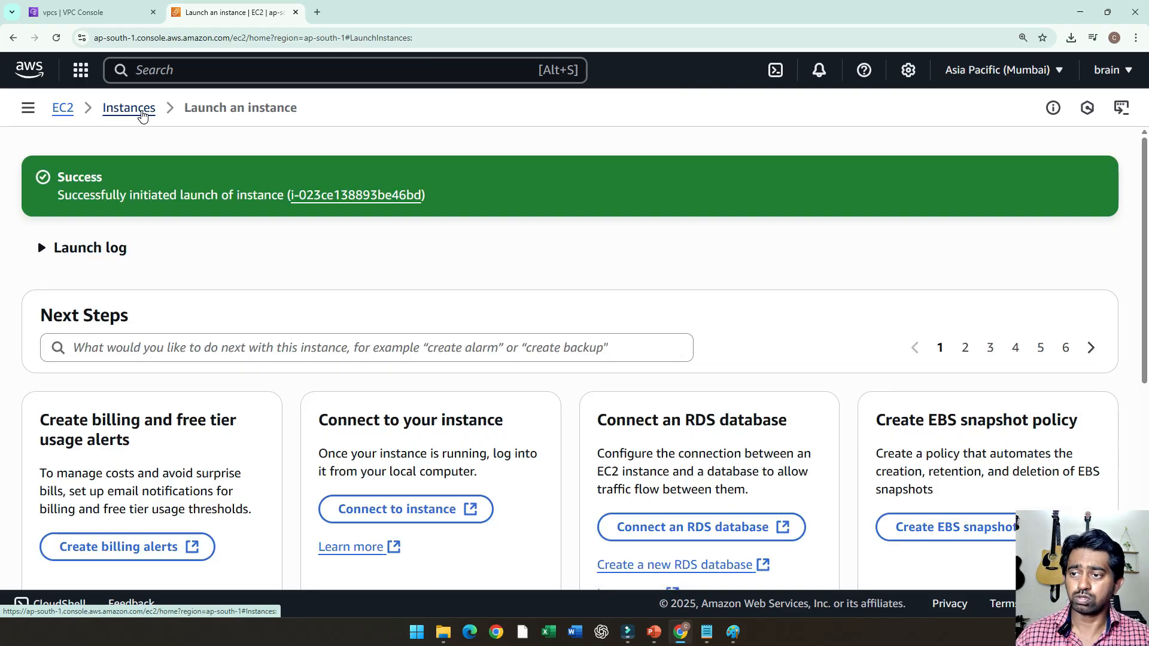
Start launching another instance from the instances list and name it Private-server
left_click(129, 108)
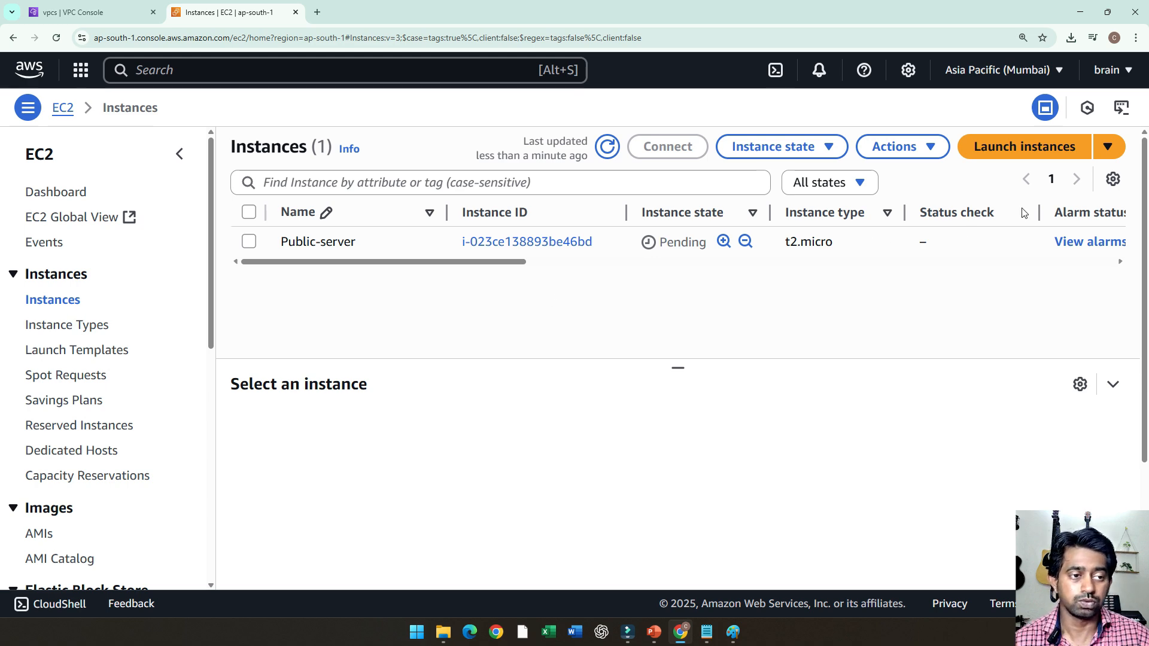
left_click(1024, 148)
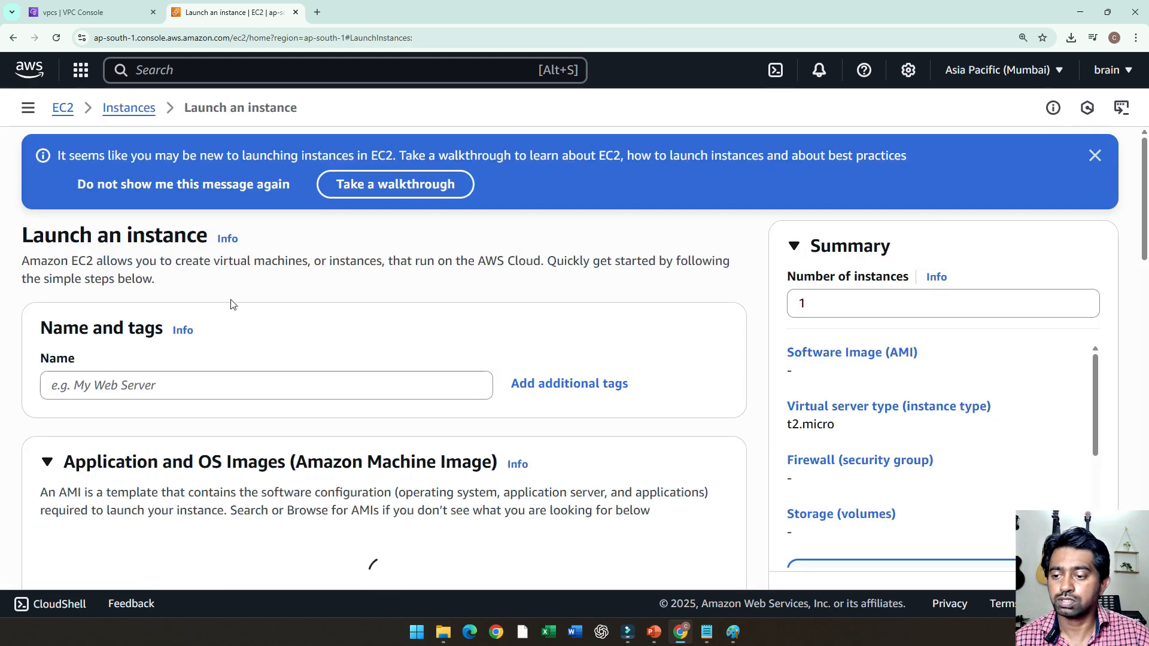
scroll(251, 318, "down", 3)
left_click(267, 205)
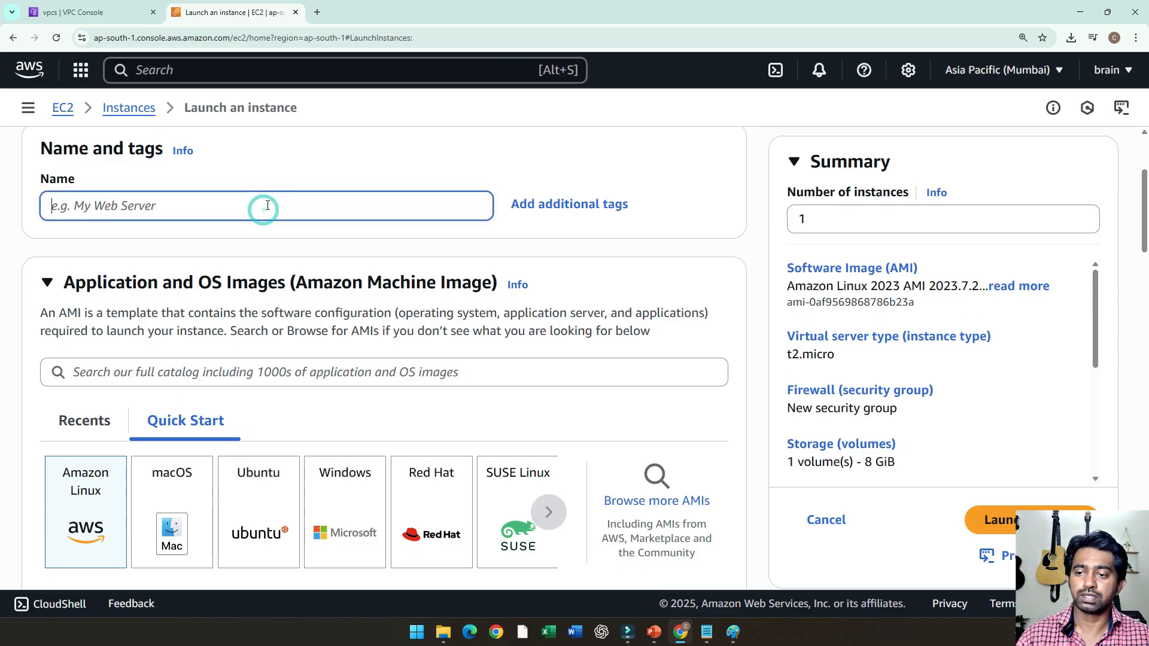
type("Pri")
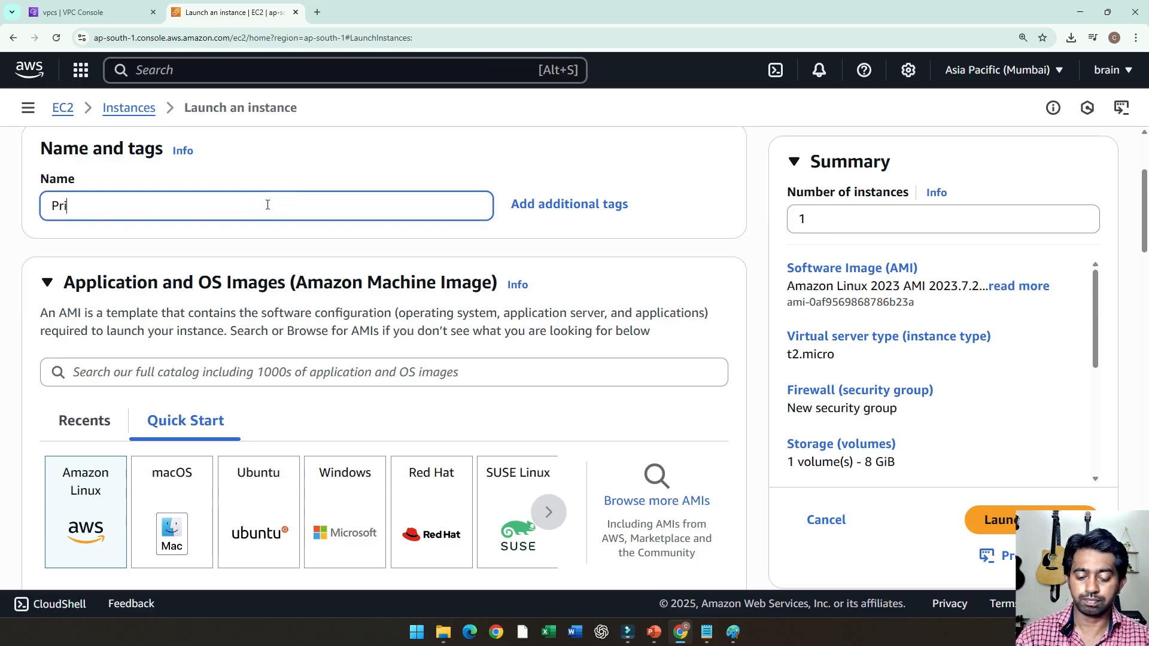
type("vate-server")
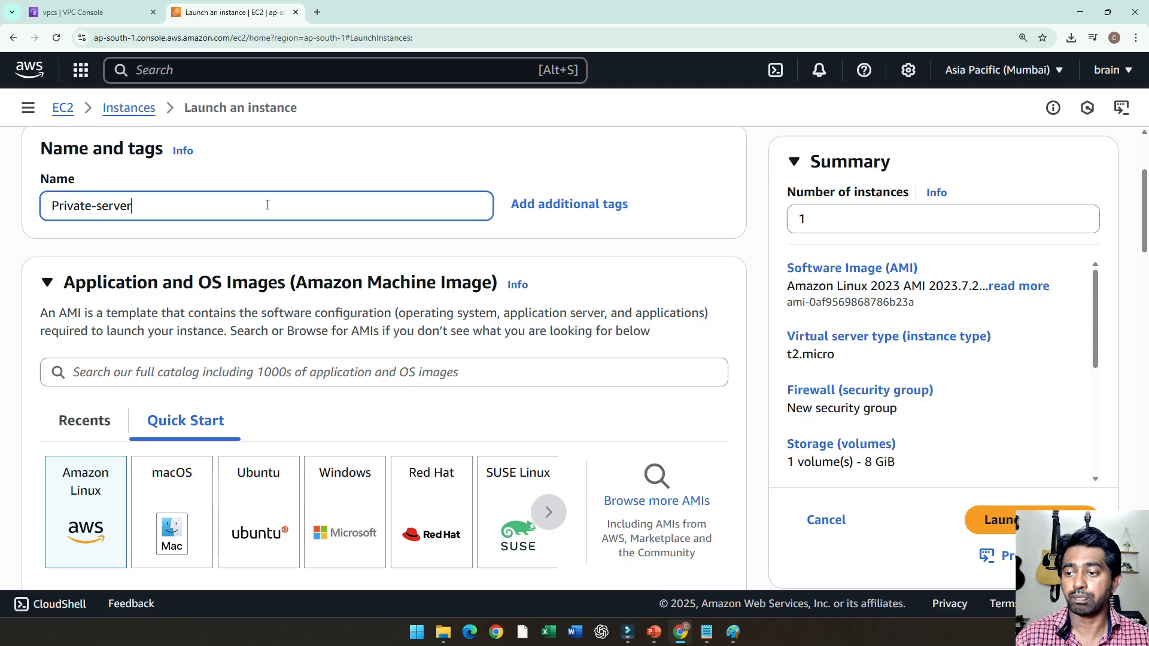
Choose the Windows image Microsoft Windows Server 2022 Base as the AMI for the private server
scroll(268, 205, "down", 3)
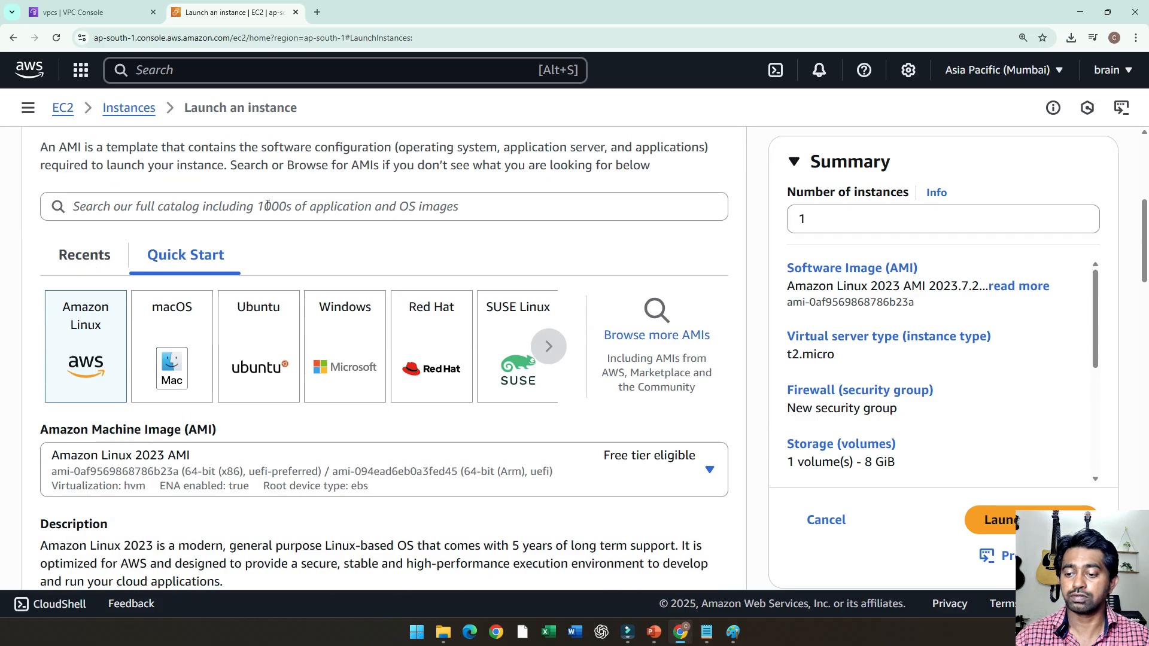
left_click(367, 304)
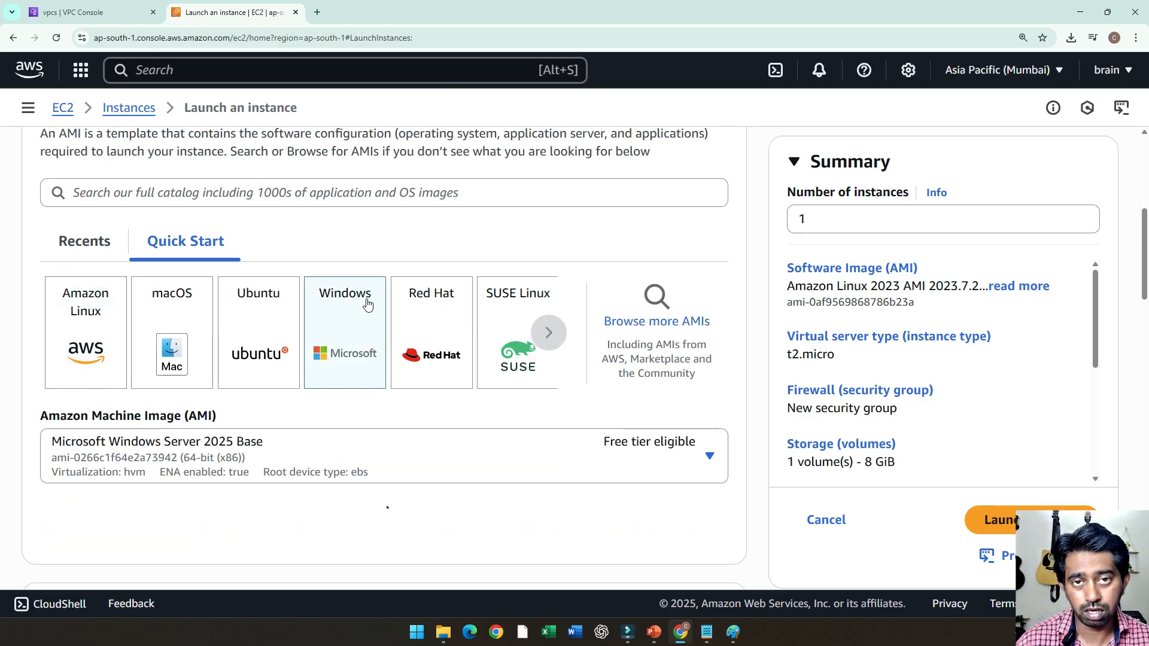
scroll(336, 305, "down", 3)
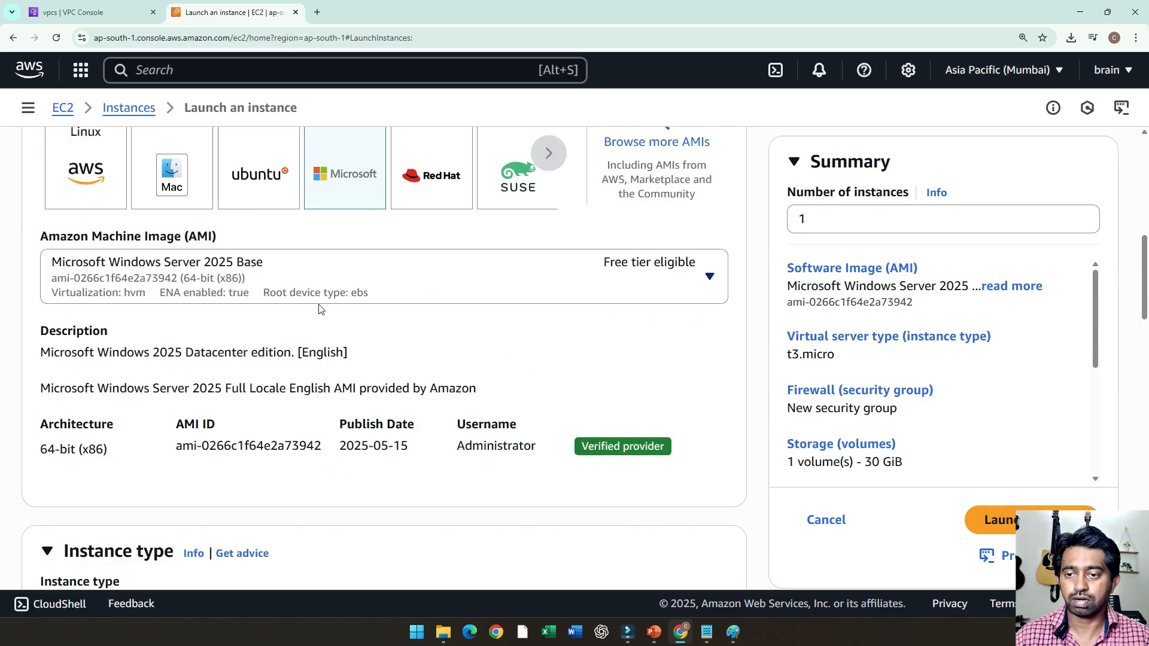
scroll(428, 305, "down", 2)
scroll(360, 314, "down", 3)
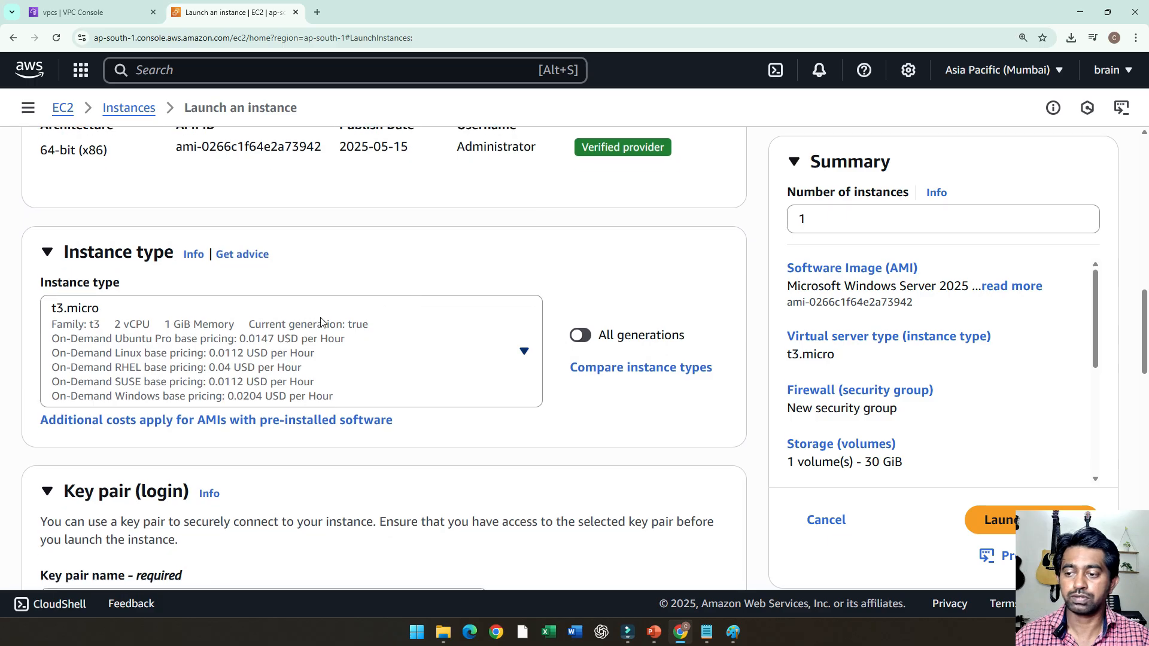
scroll(359, 312, "up", 5)
left_click(314, 284)
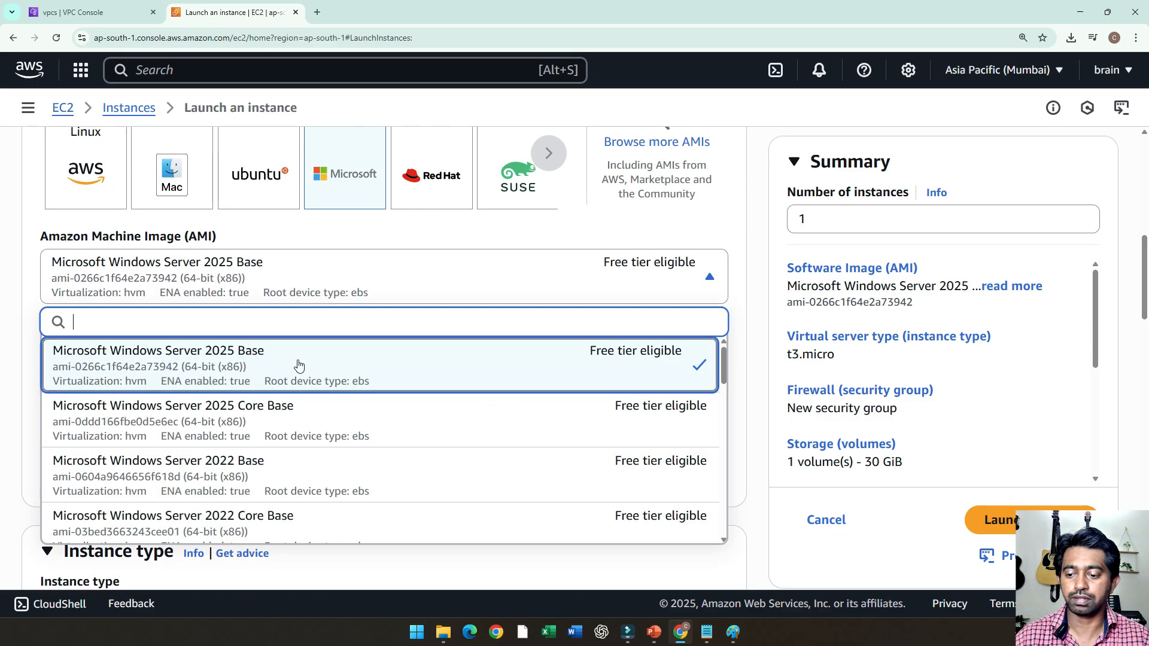
left_click(267, 467)
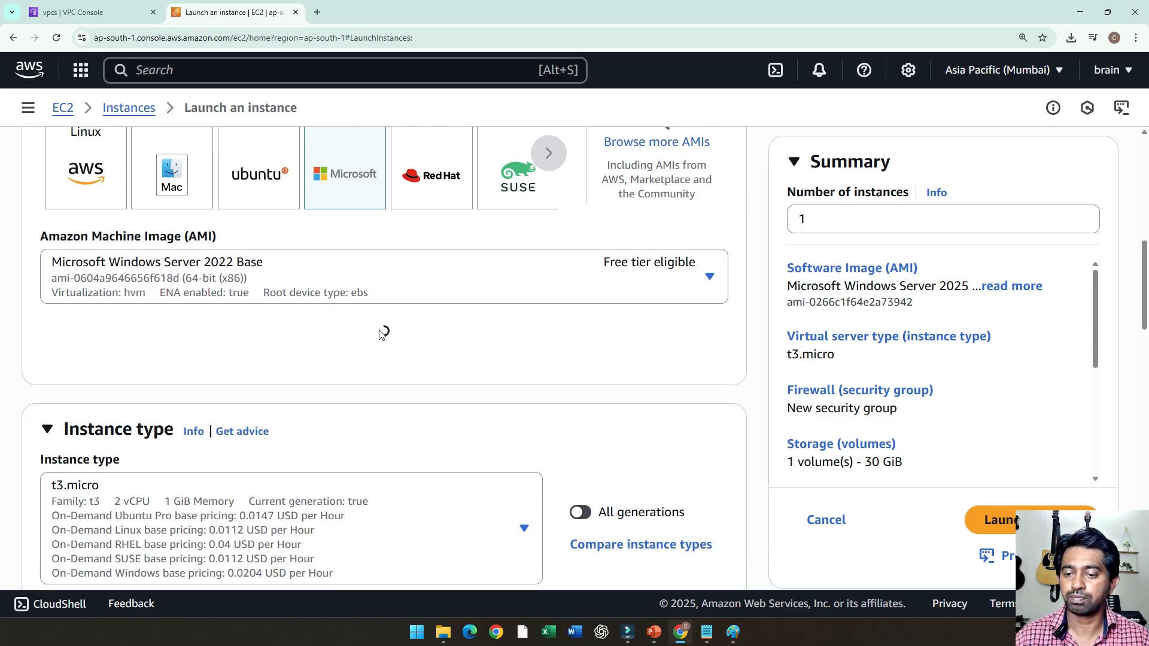
Select the existing key pair windows-key for the private server's login
scroll(380, 343, "down", 5)
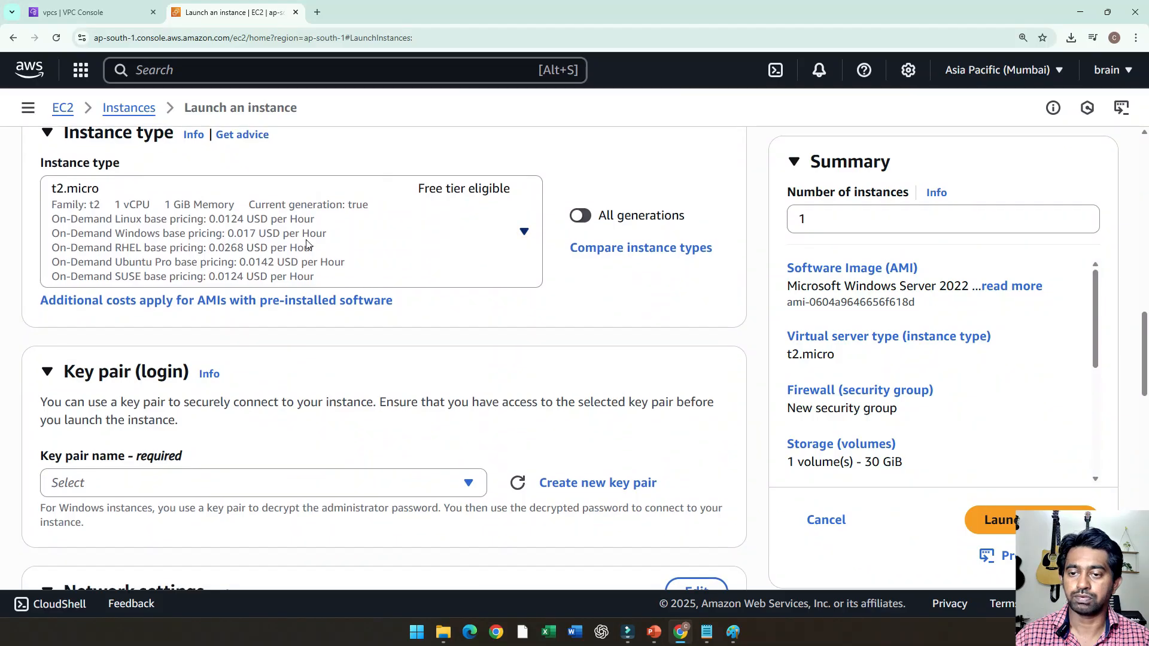
scroll(419, 323, "down", 3)
left_click(269, 303)
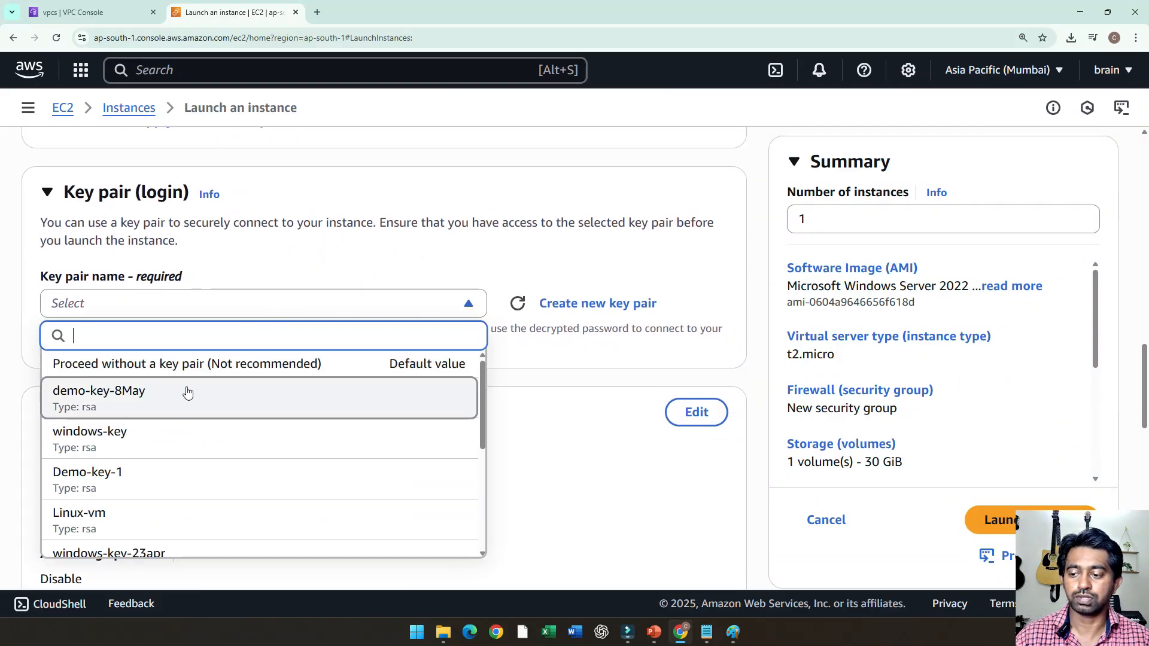
scroll(173, 413, "down", 1)
left_click(162, 377)
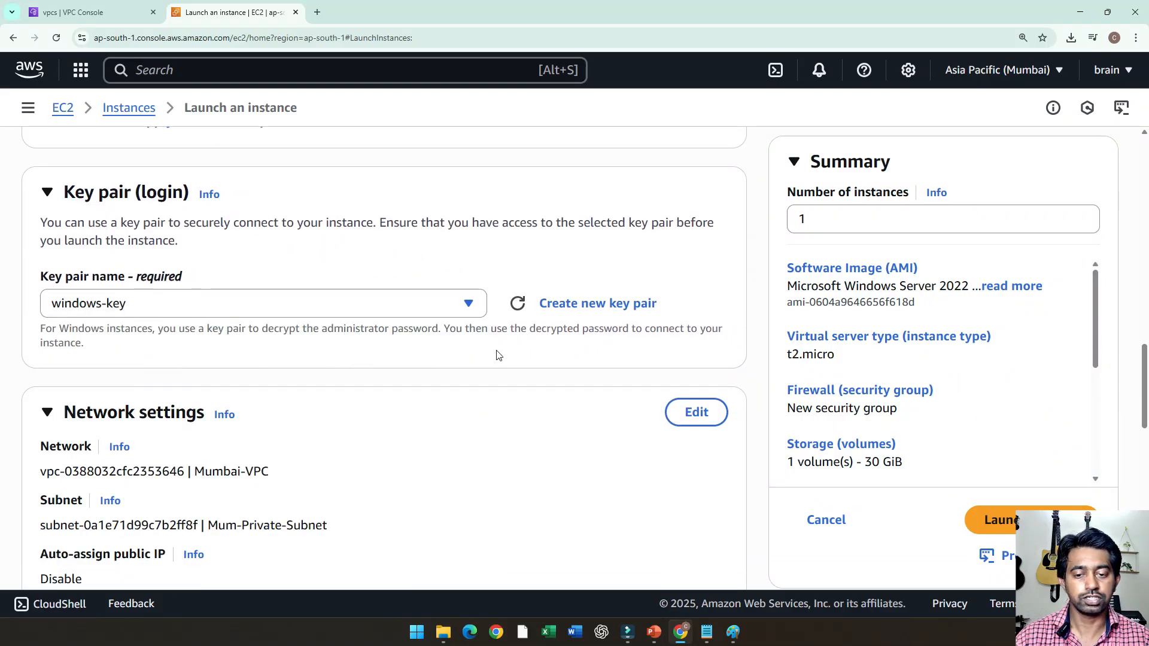
Edit the network settings and select the Mum-Private-Subnet subnet for the private server
scroll(426, 352, "down", 4)
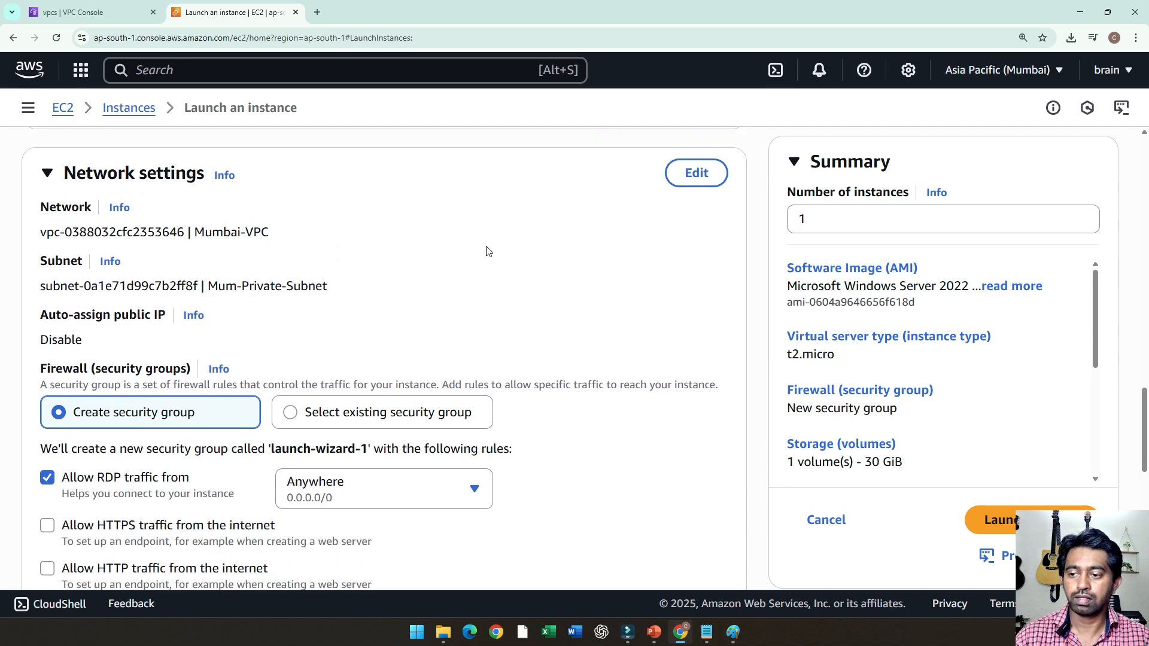
left_click(695, 172)
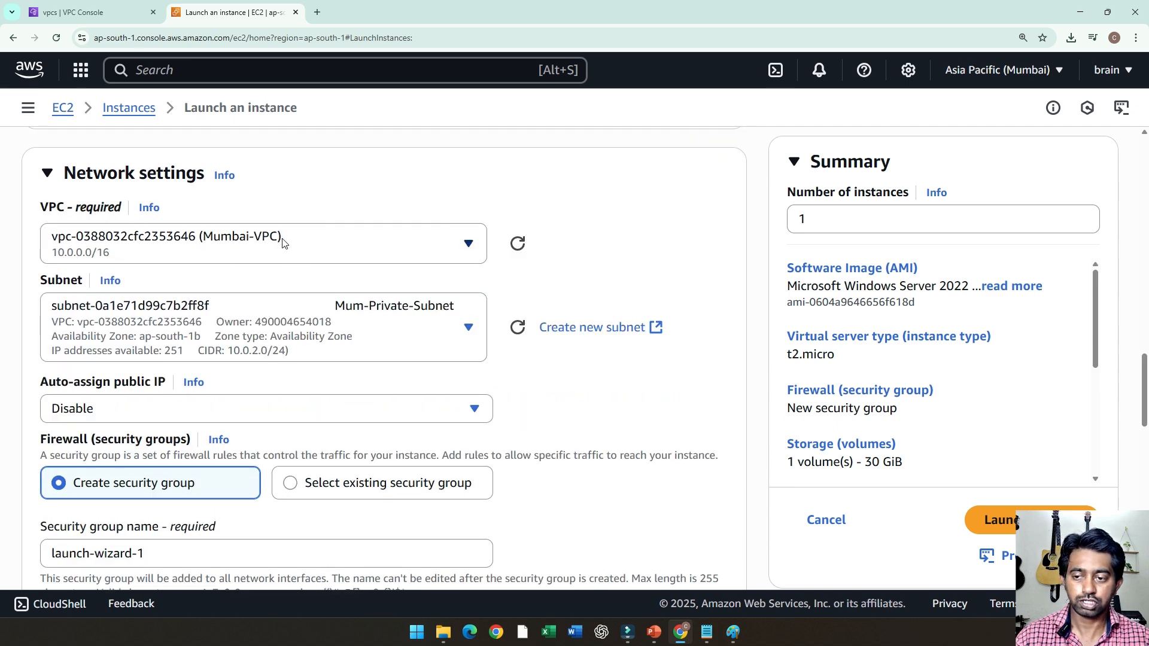
left_click(415, 328)
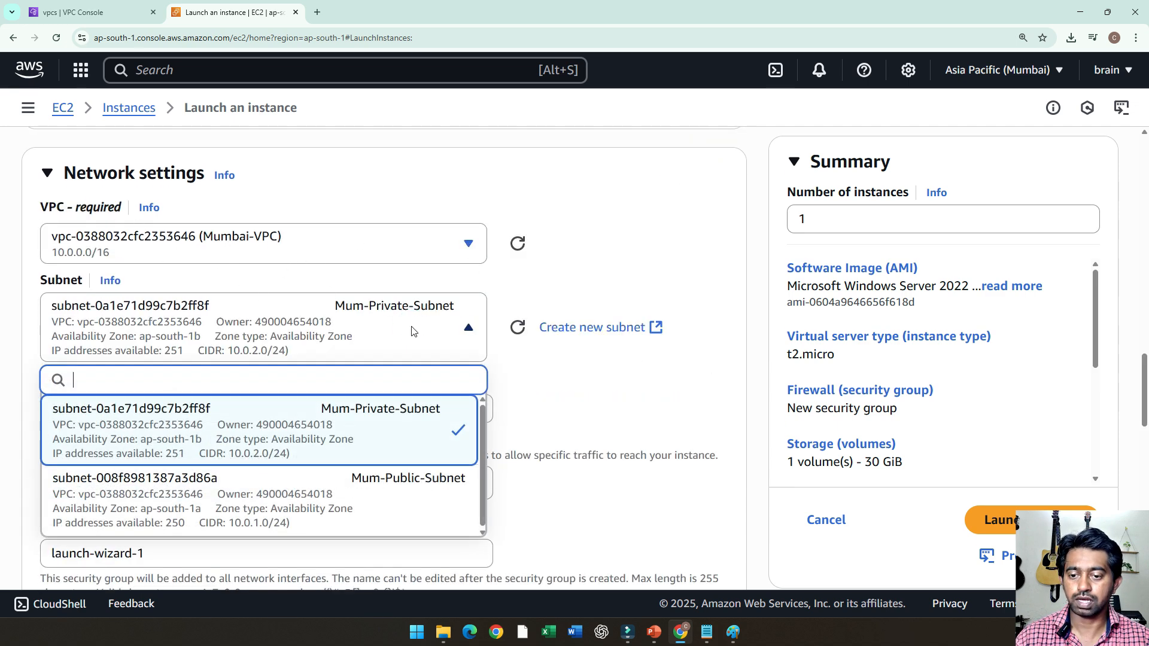
left_click(390, 419)
scroll(419, 329, "down", 2)
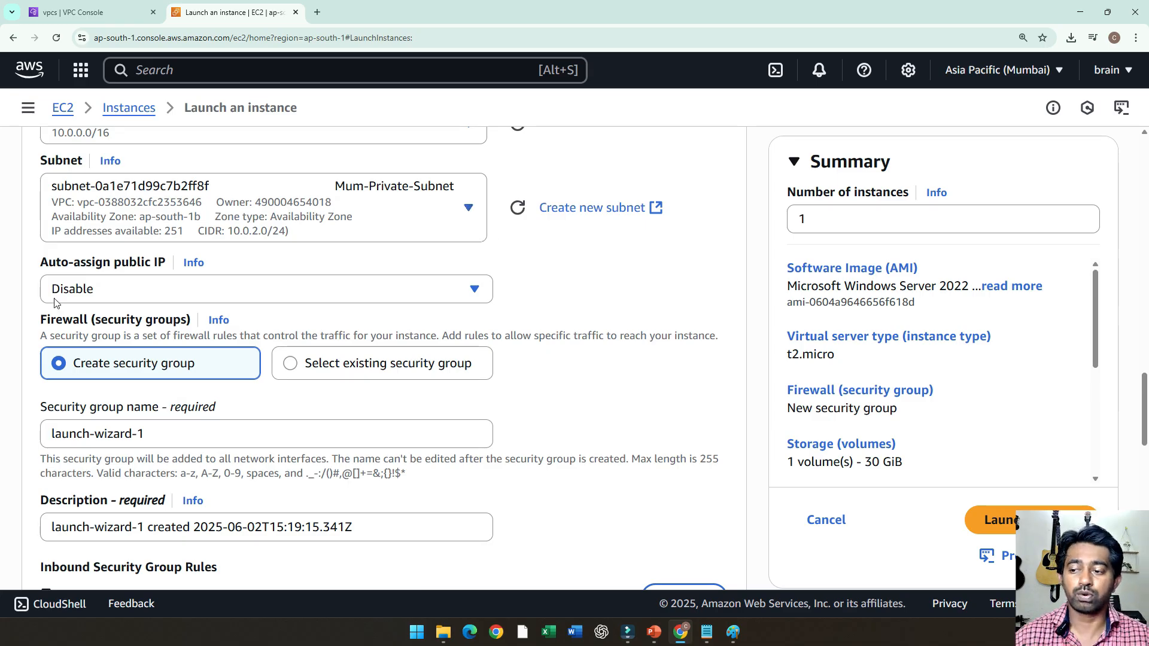
left_click(597, 286)
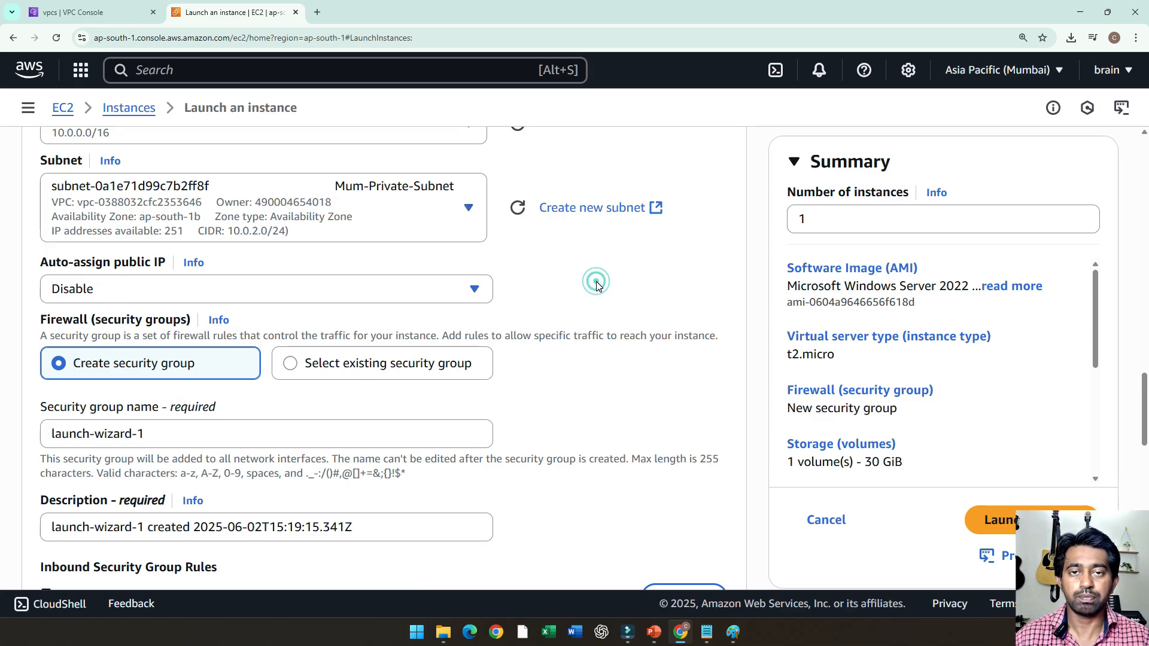
scroll(597, 286, "down", 1)
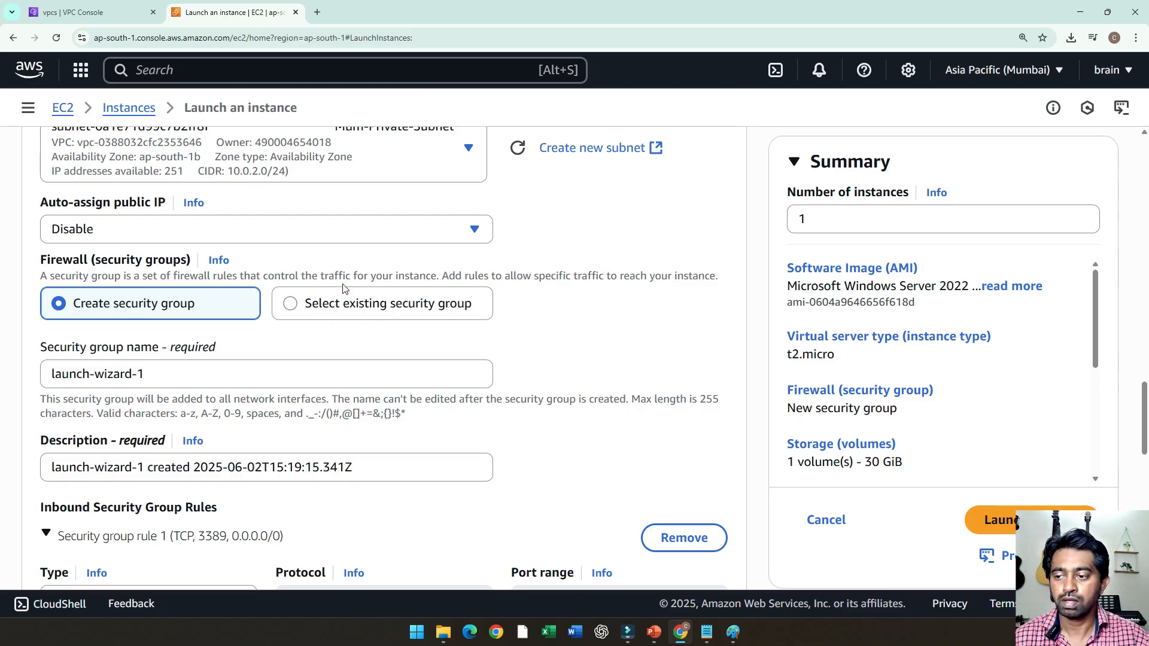
Assign the existing security group Demo-SG to the private server instead of creating a new one
scroll(344, 289, "down", 2)
left_click(294, 185)
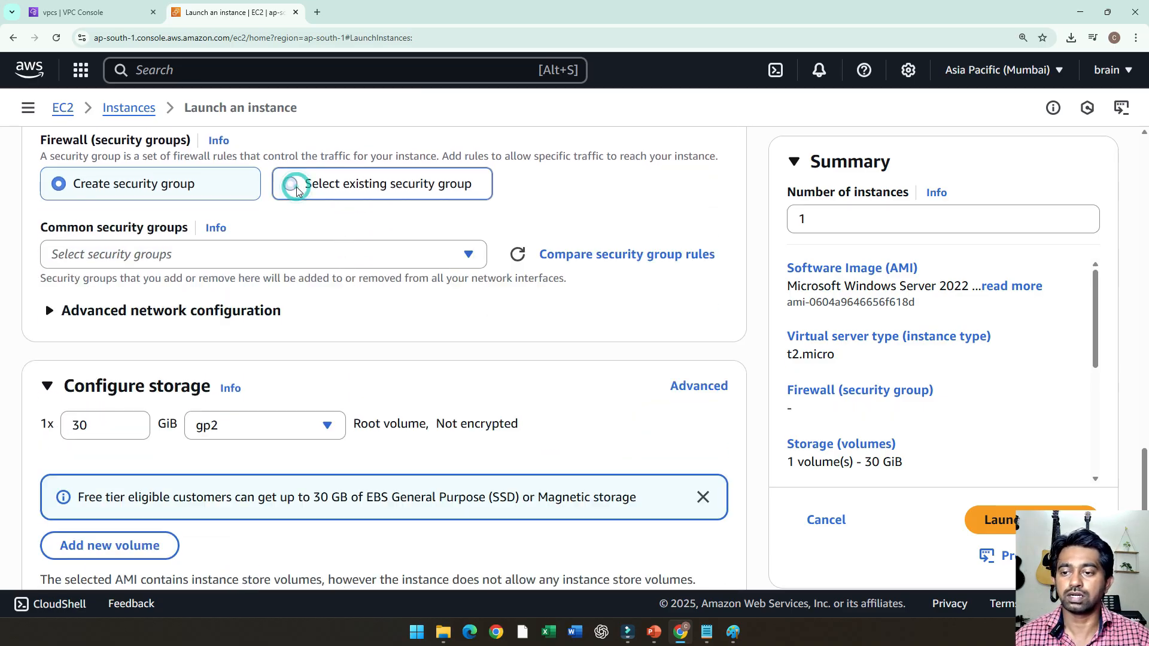
left_click(285, 254)
scroll(344, 353, "down", 1)
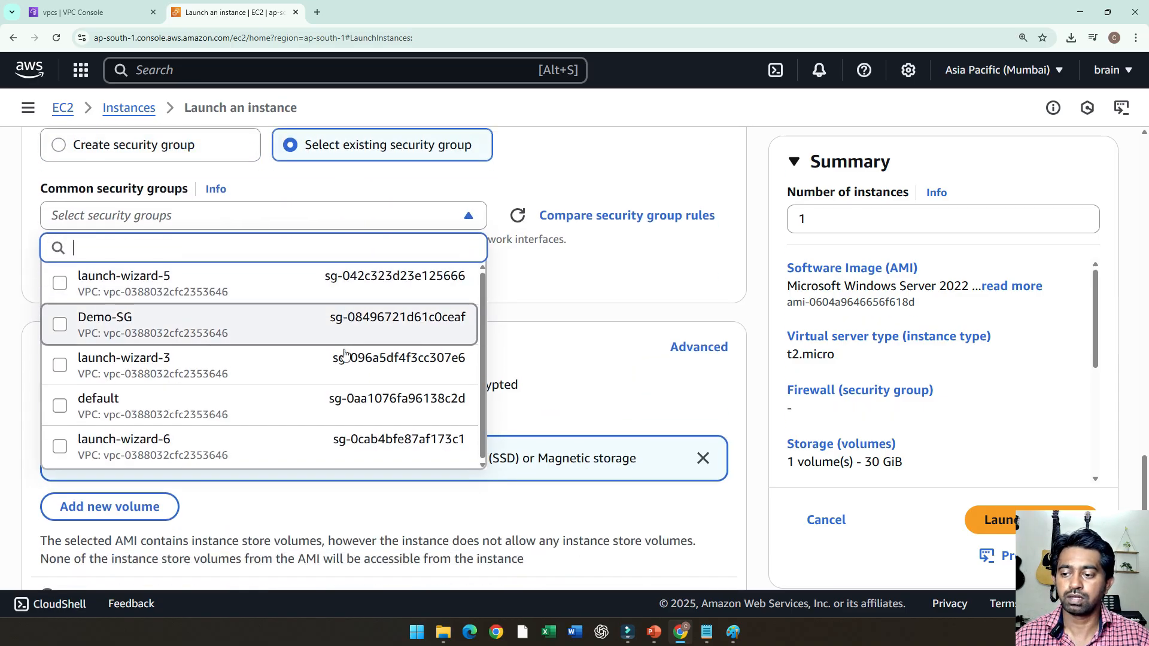
left_click(251, 312)
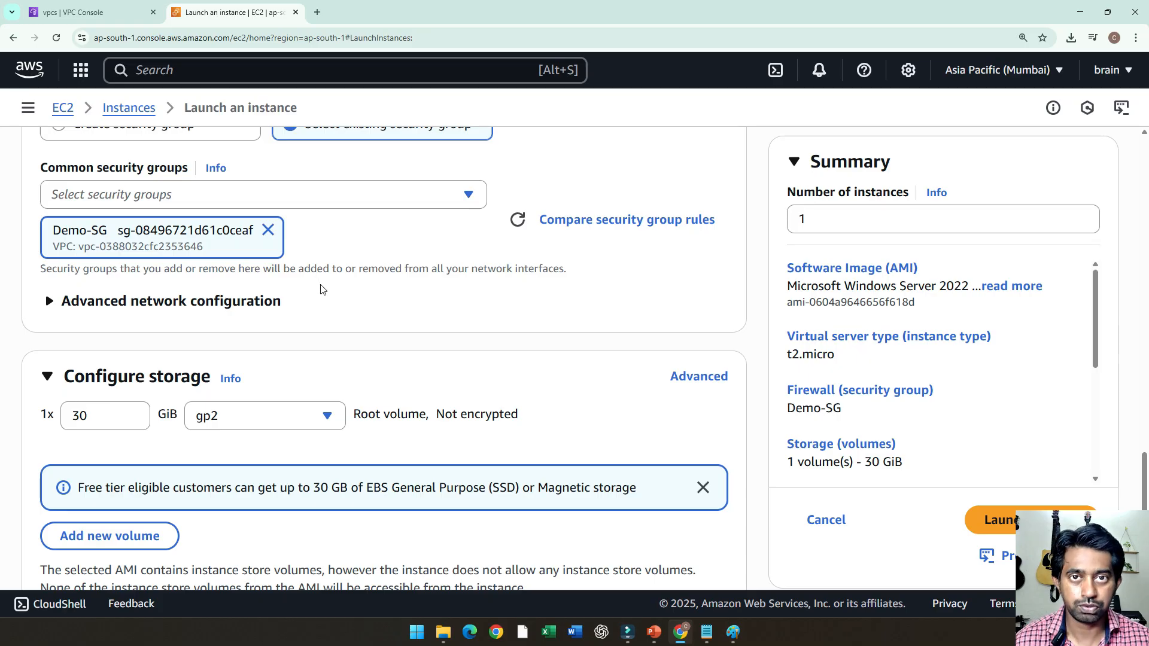
scroll(401, 266, "down", 4)
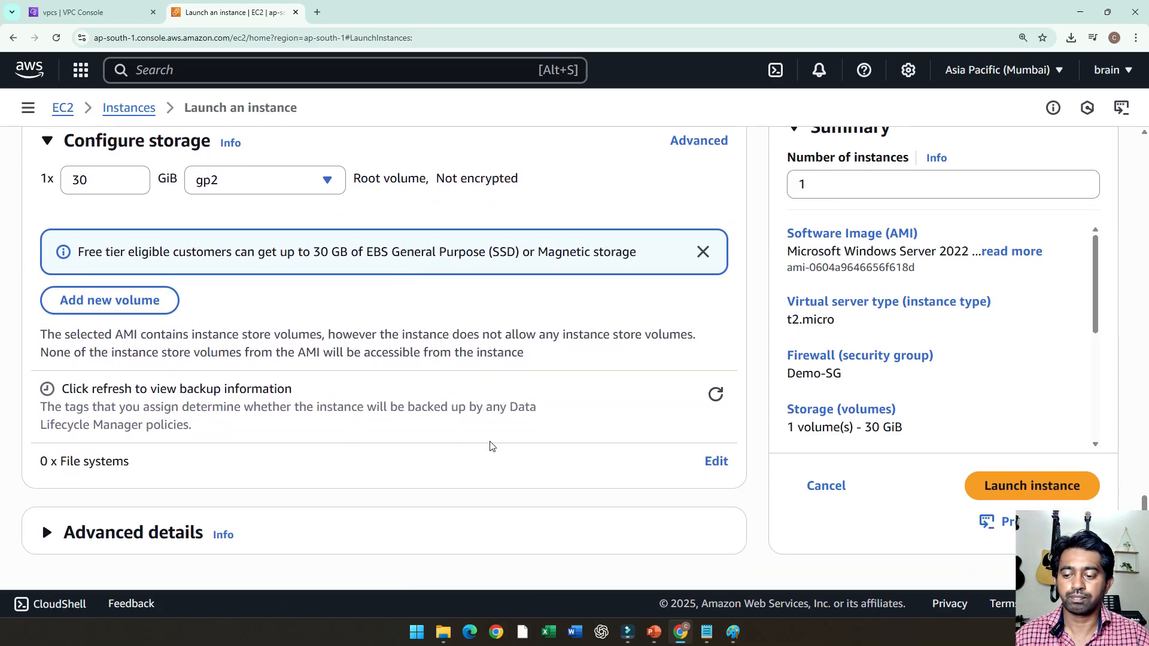
Launch the private server instance and refresh the EC2 instances list to include it
left_click(1021, 483)
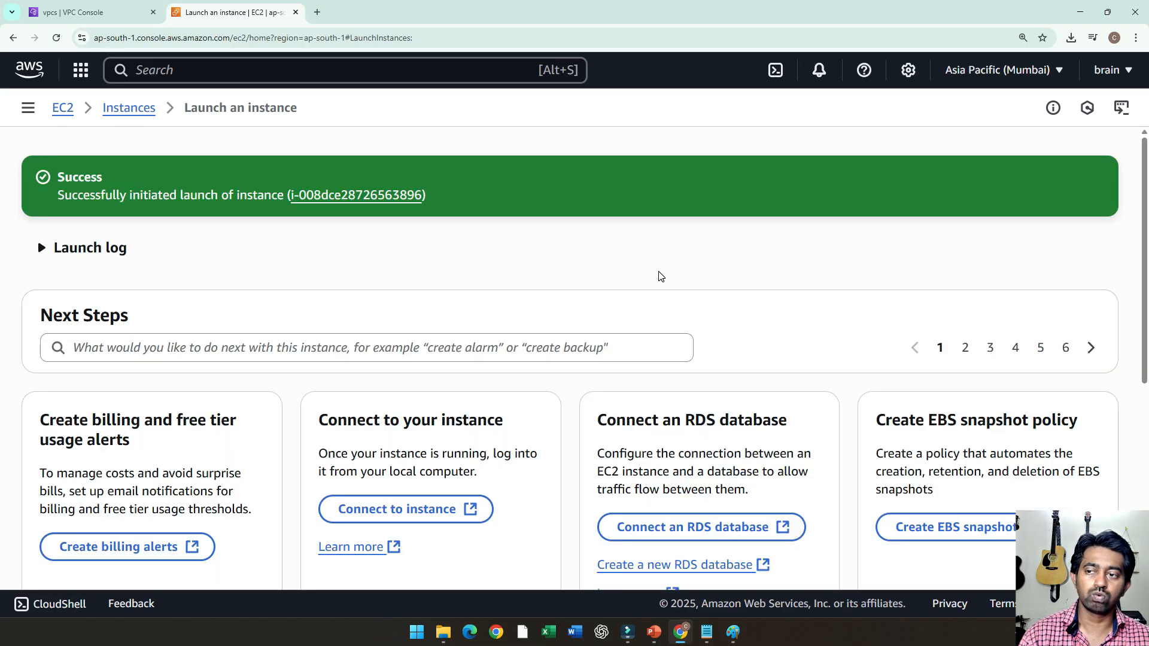
left_click(146, 109)
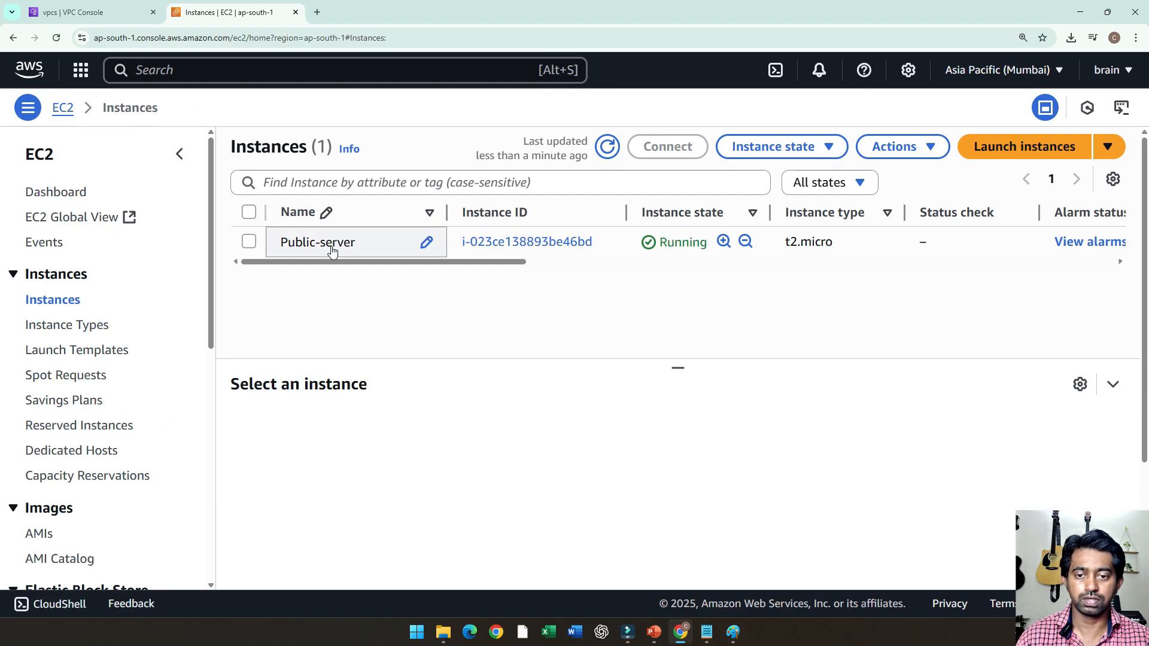
left_click(607, 147)
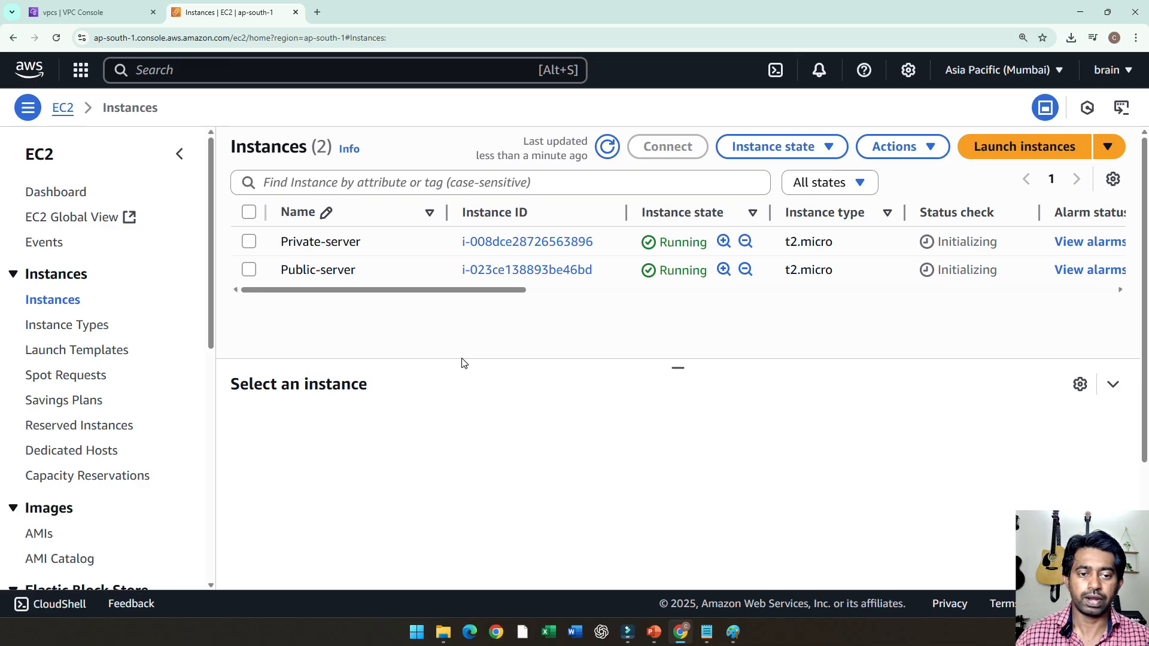
left_click_drag(477, 291, 393, 308)
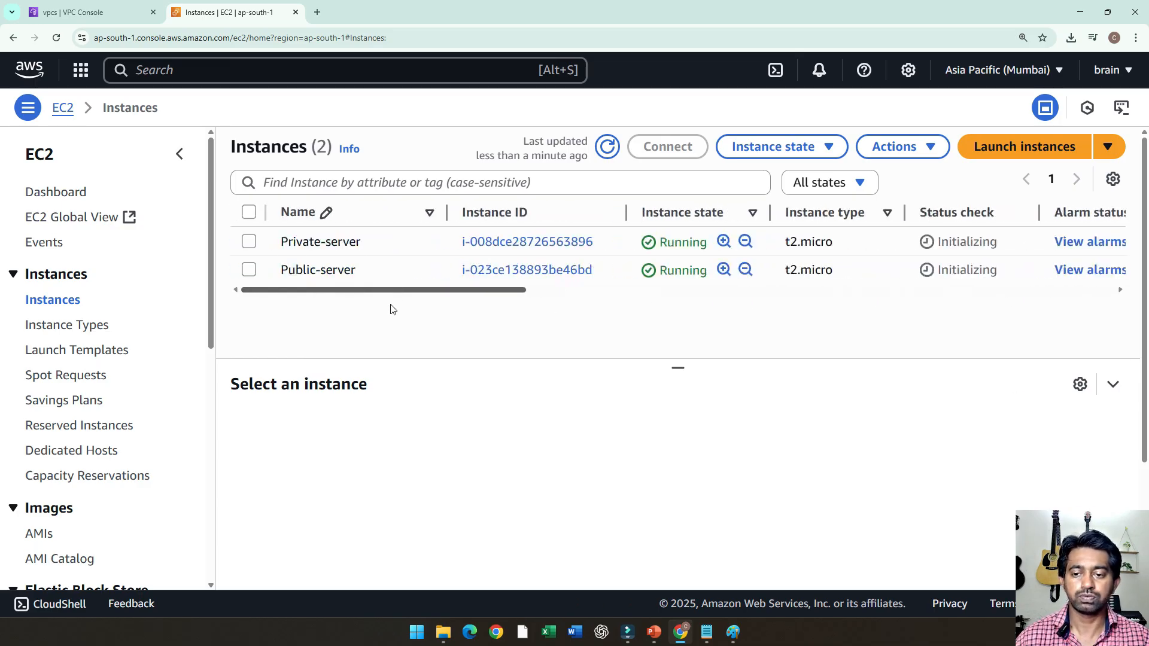
Switch to Paint to review the VPC diagram with both servers, and return to the EC2 console
left_click(735, 633)
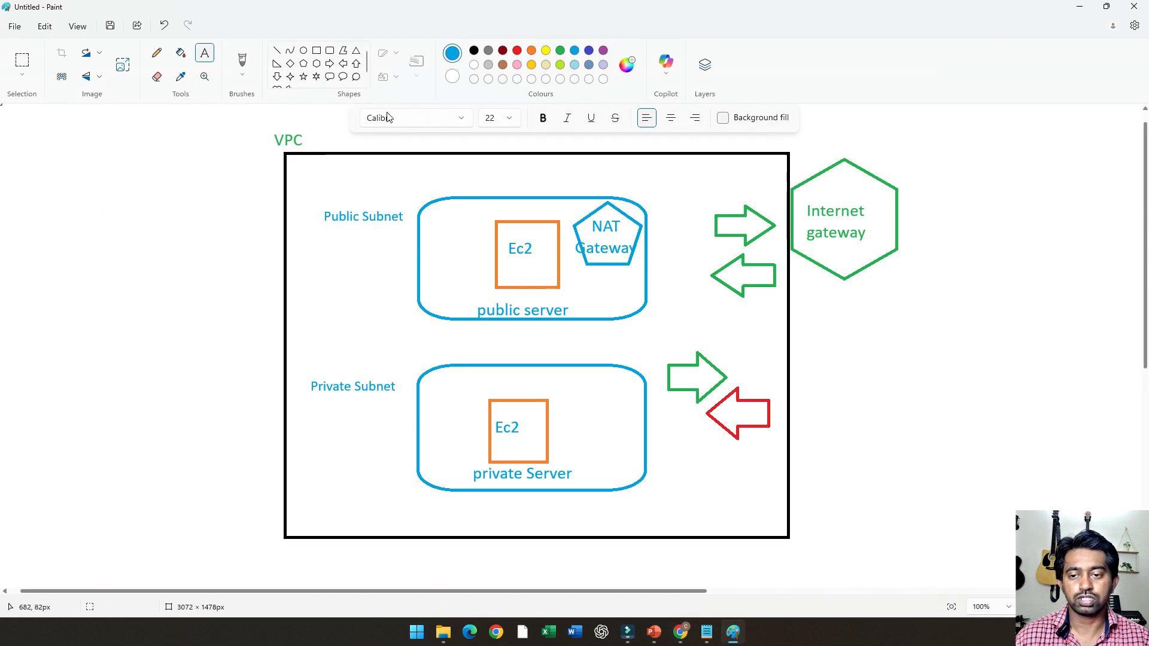
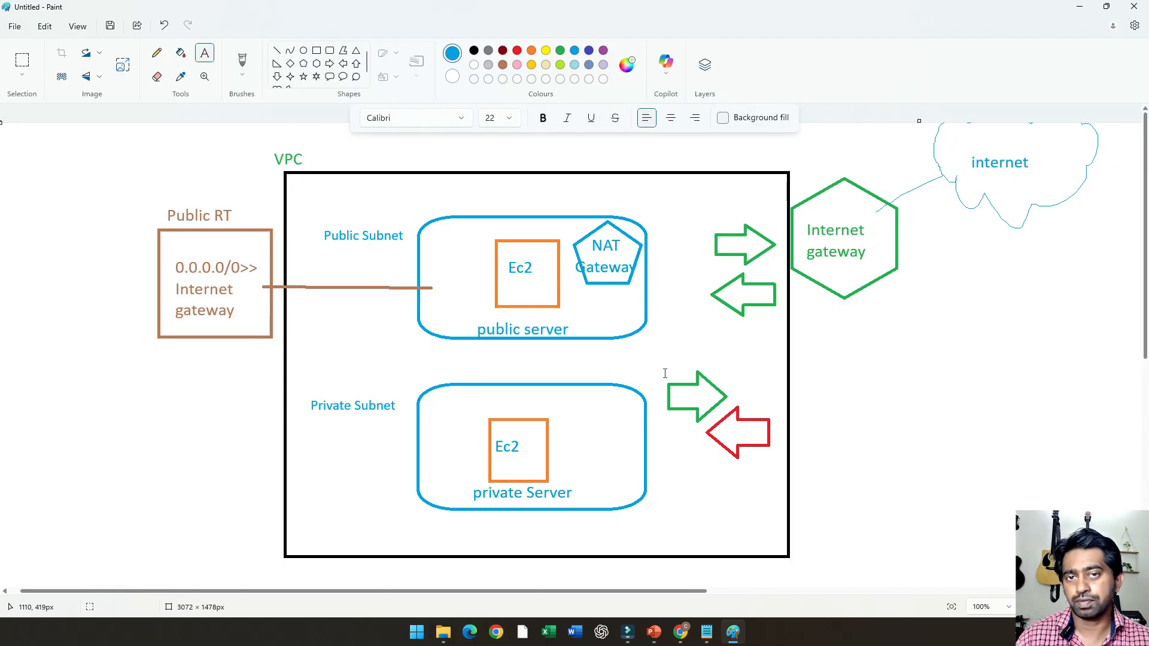
key("alt+Tab")
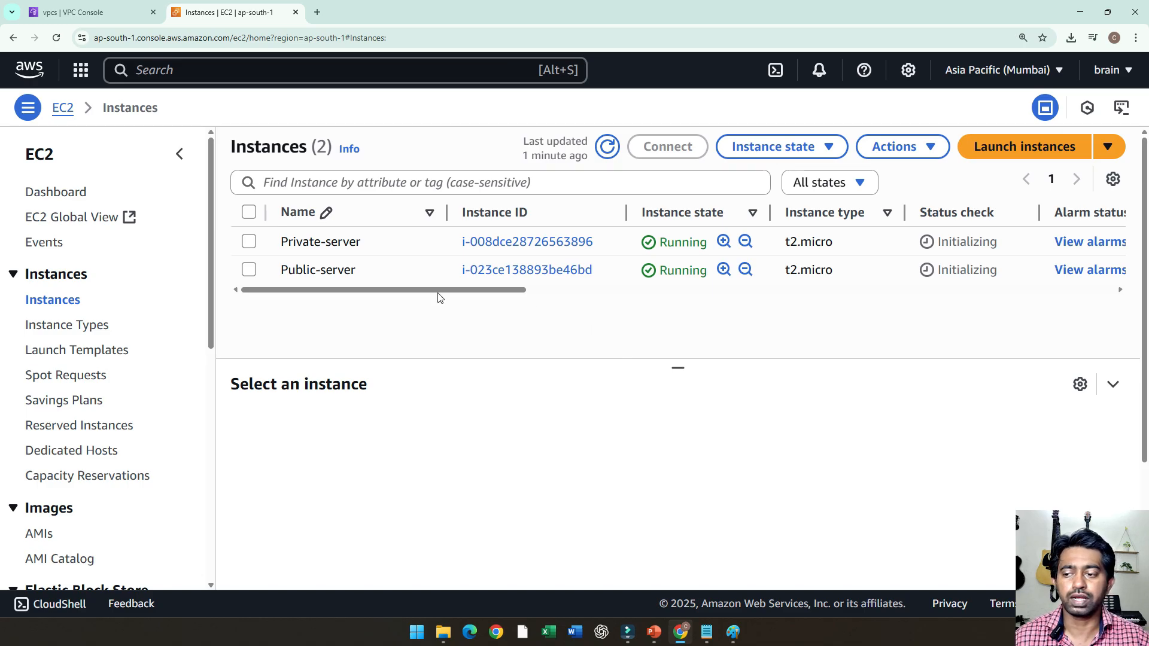
scroll(183, 341, "down", 6)
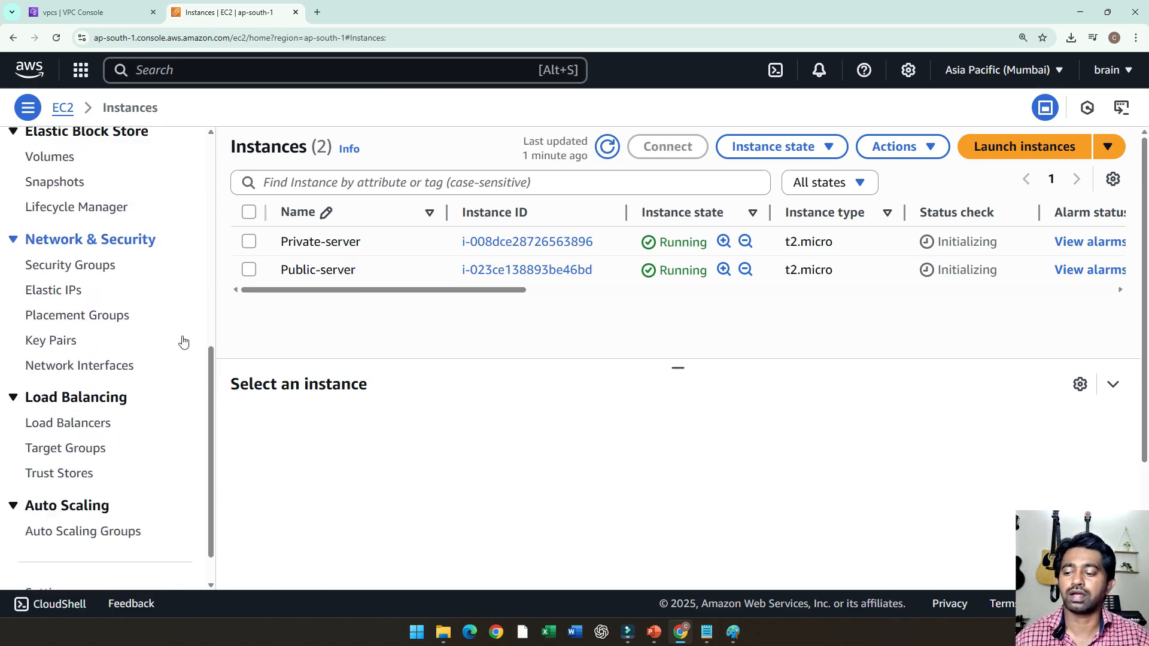
scroll(185, 335, "down", 2)
scroll(183, 326, "up", 10)
Reload the VPC console and open its list of NAT gateways
left_click(78, 13)
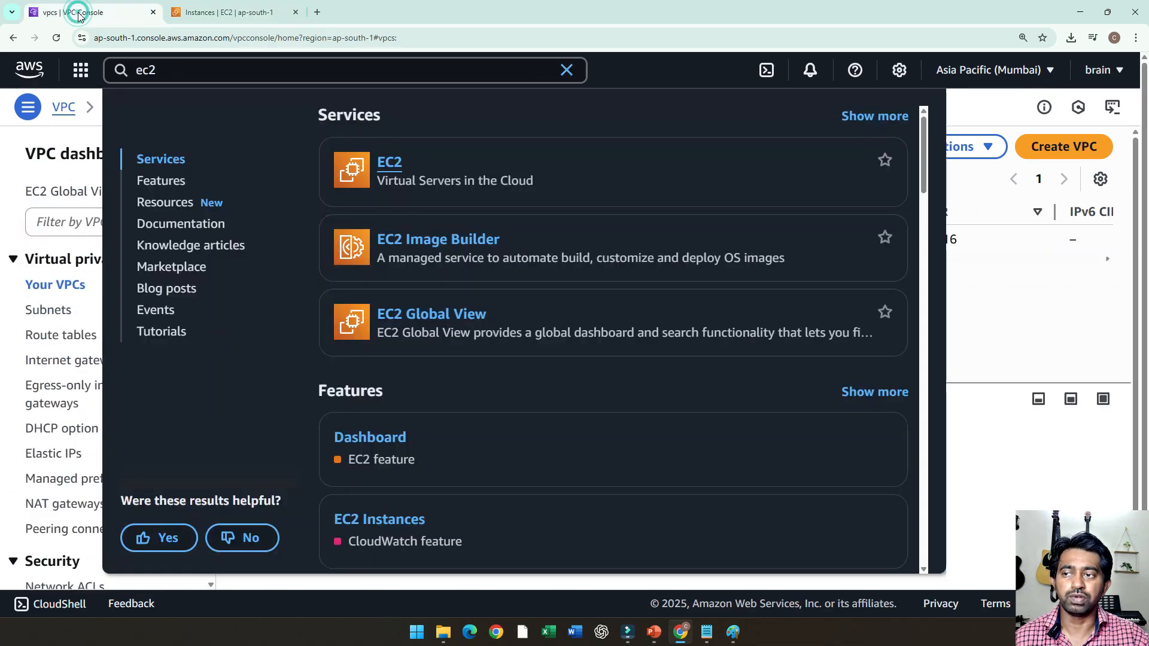
left_click(1056, 323)
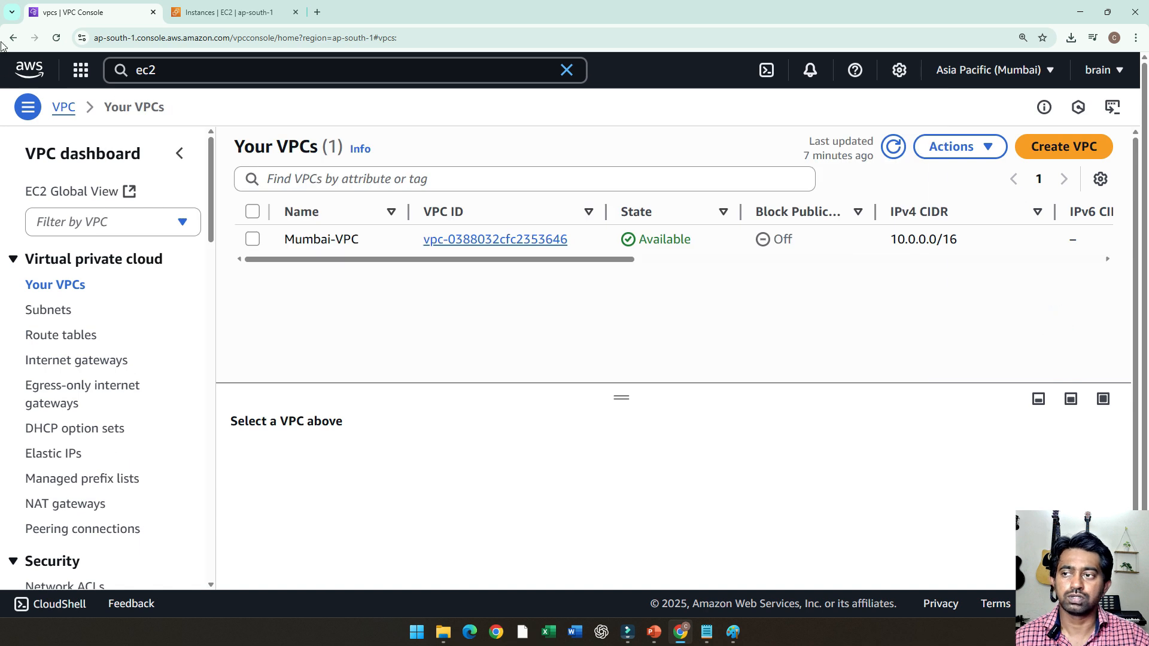
left_click(56, 38)
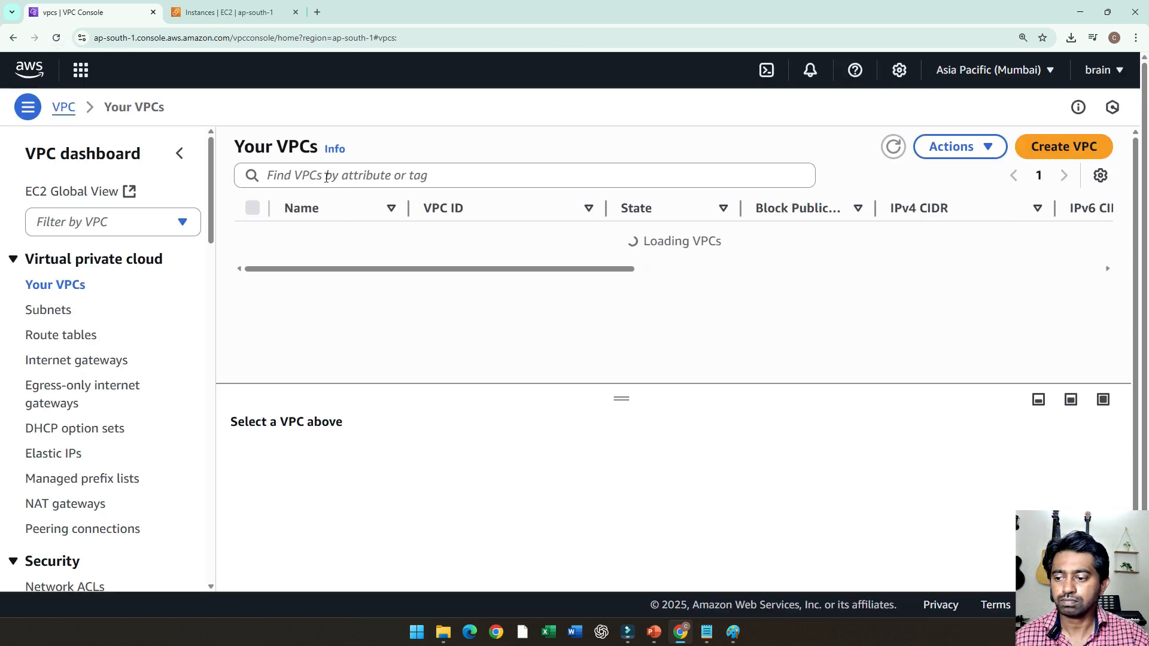
scroll(110, 266, "down", 2)
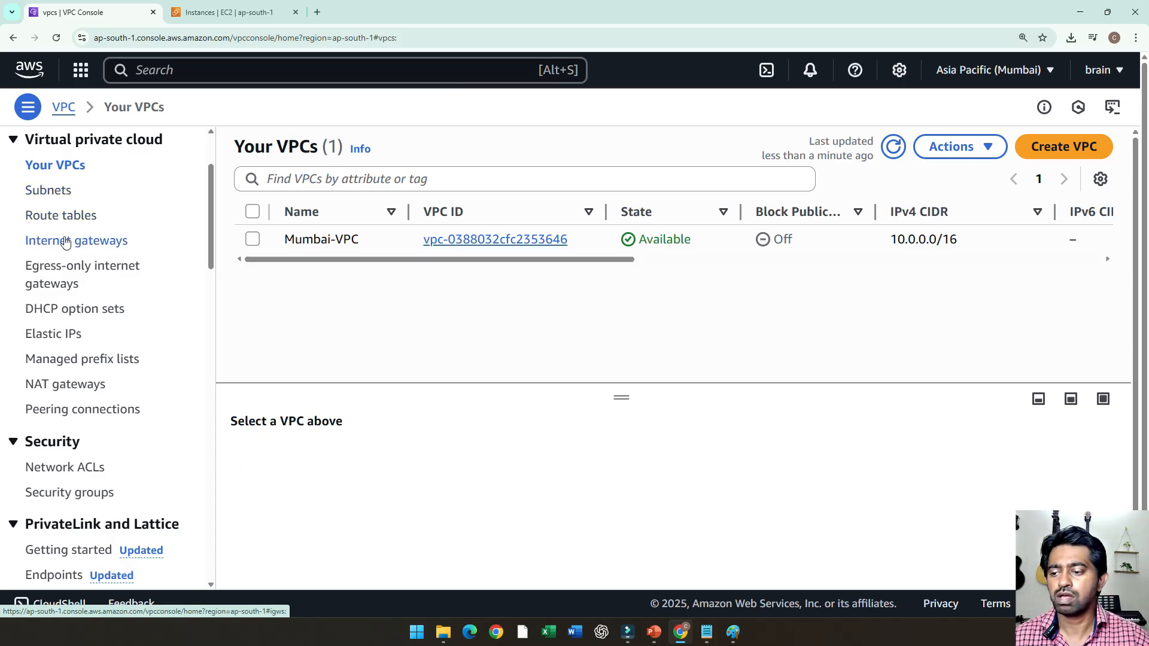
scroll(68, 248, "down", 2)
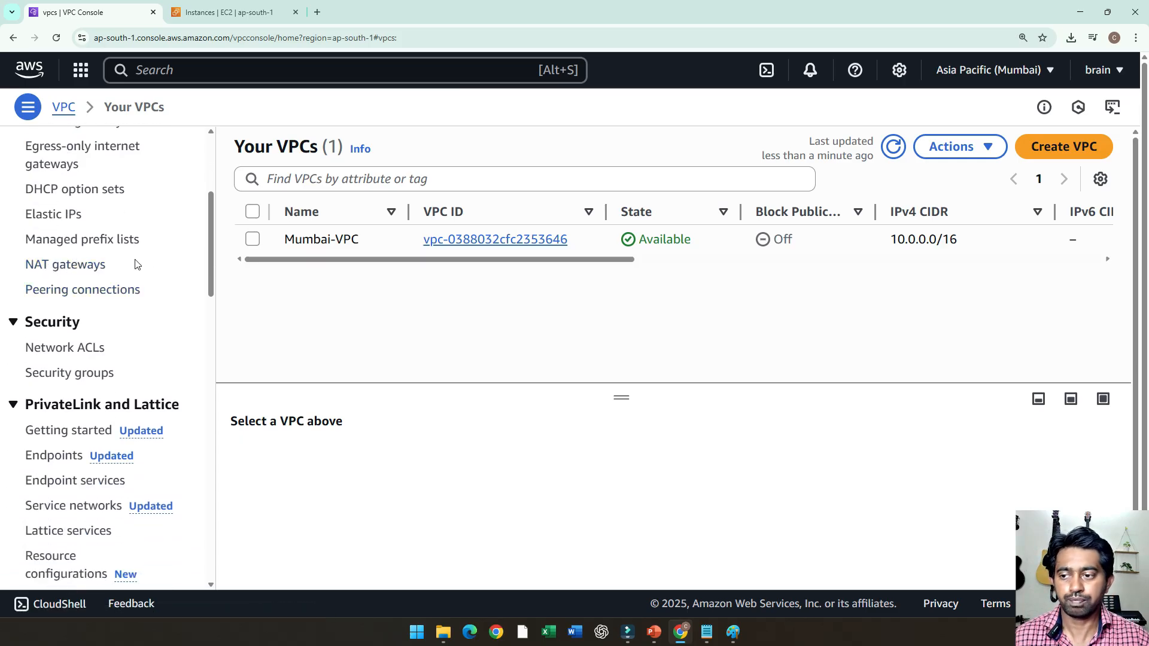
left_click(84, 264)
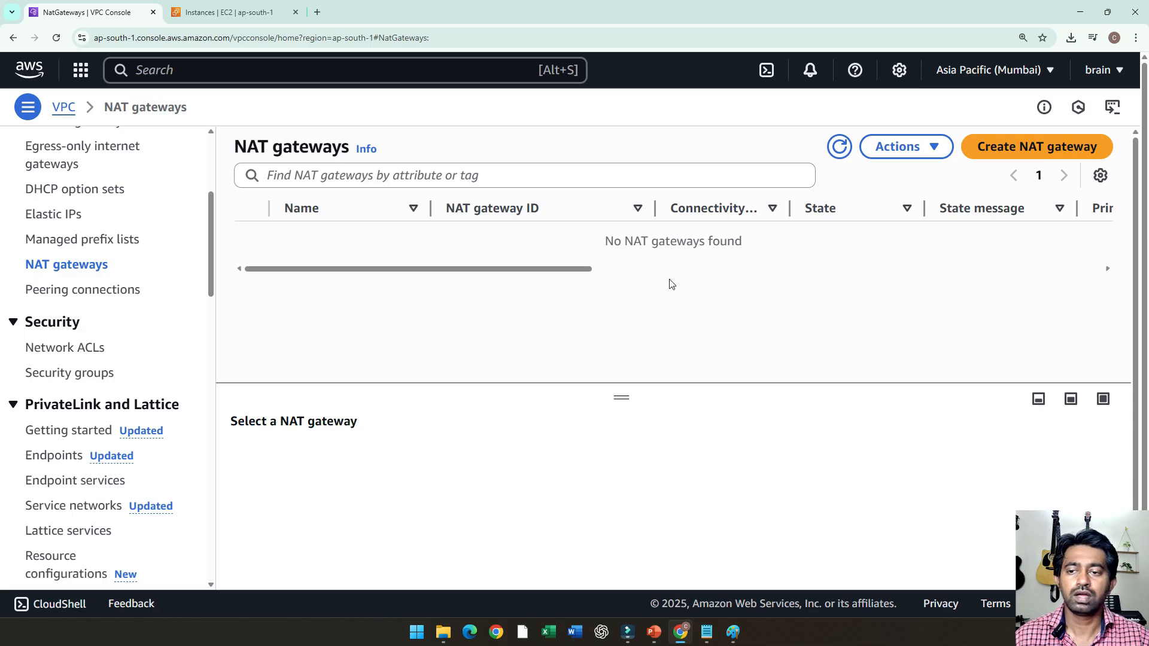
left_click_drag(604, 241, 745, 242)
left_click(753, 246)
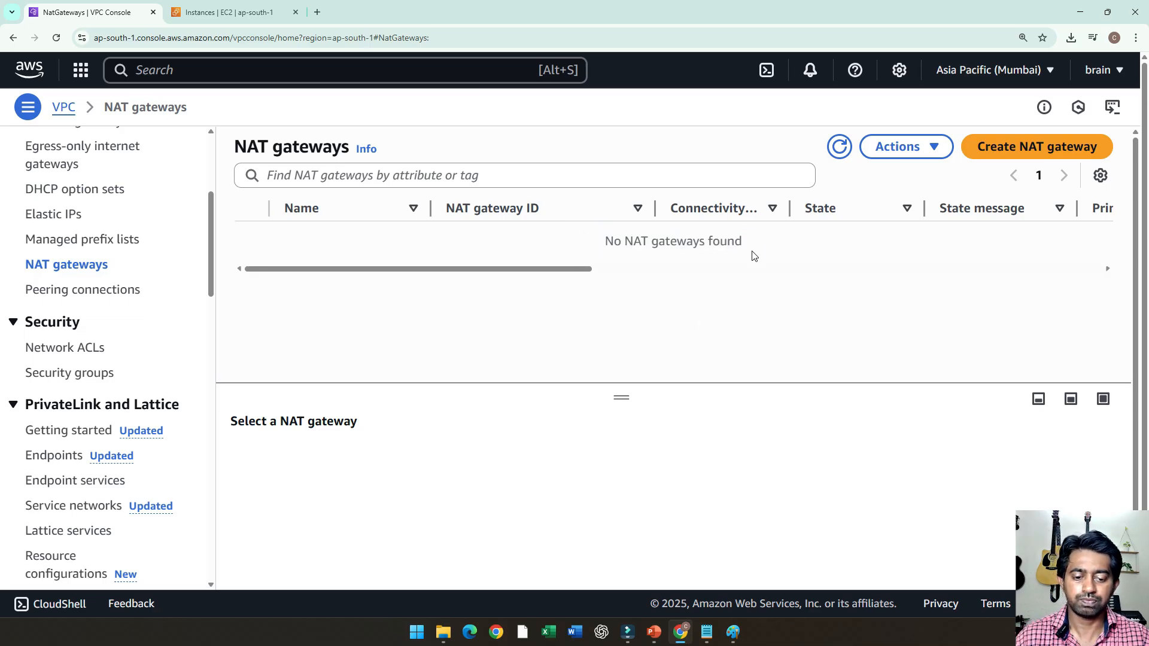
Switch to Paint to check the NAT gateway's place in the diagram, and return to the VPC console
left_click(733, 632)
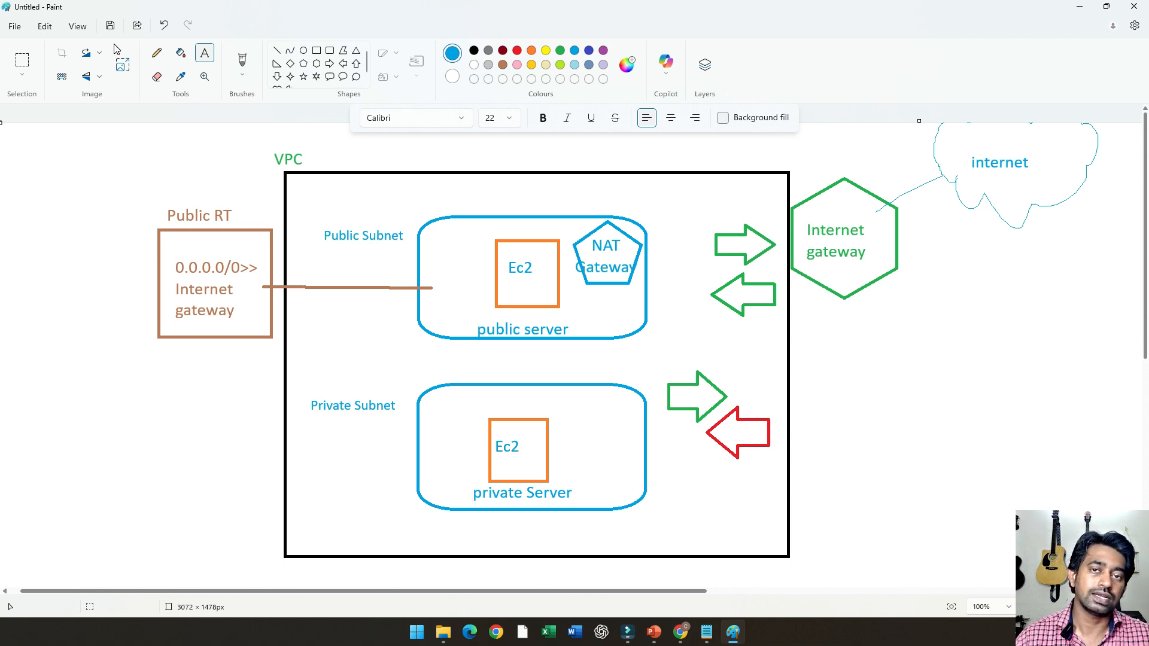
key("alt+Tab")
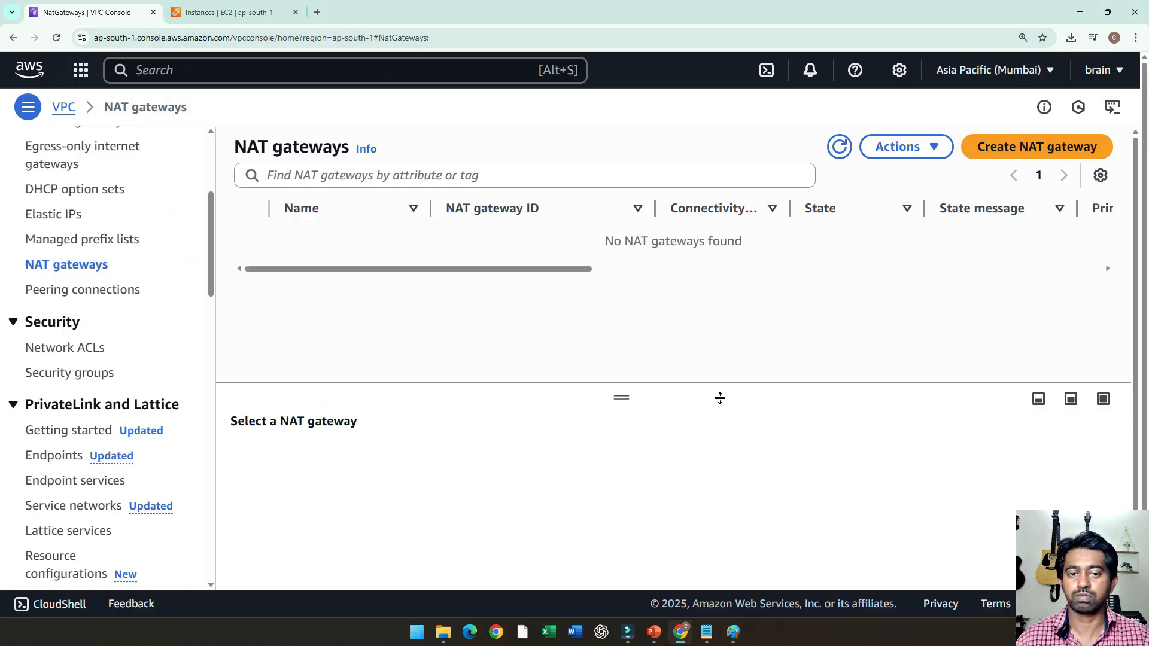
left_click(715, 346)
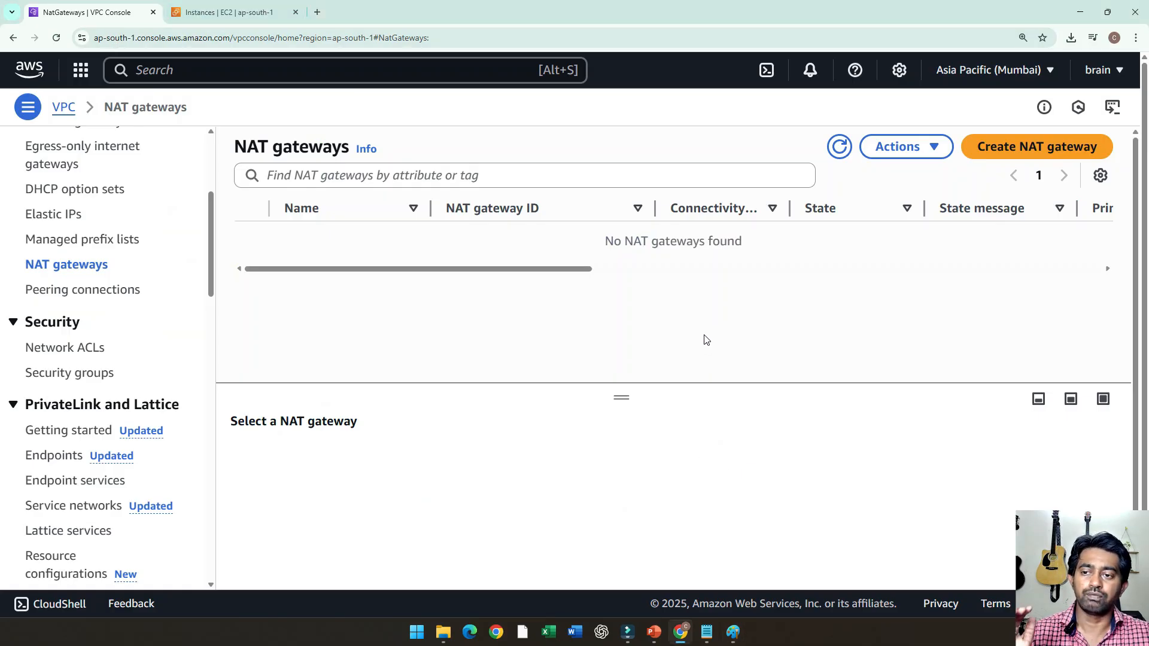
Start creating a NAT gateway and name it Mumbai-NAT
left_click(1044, 147)
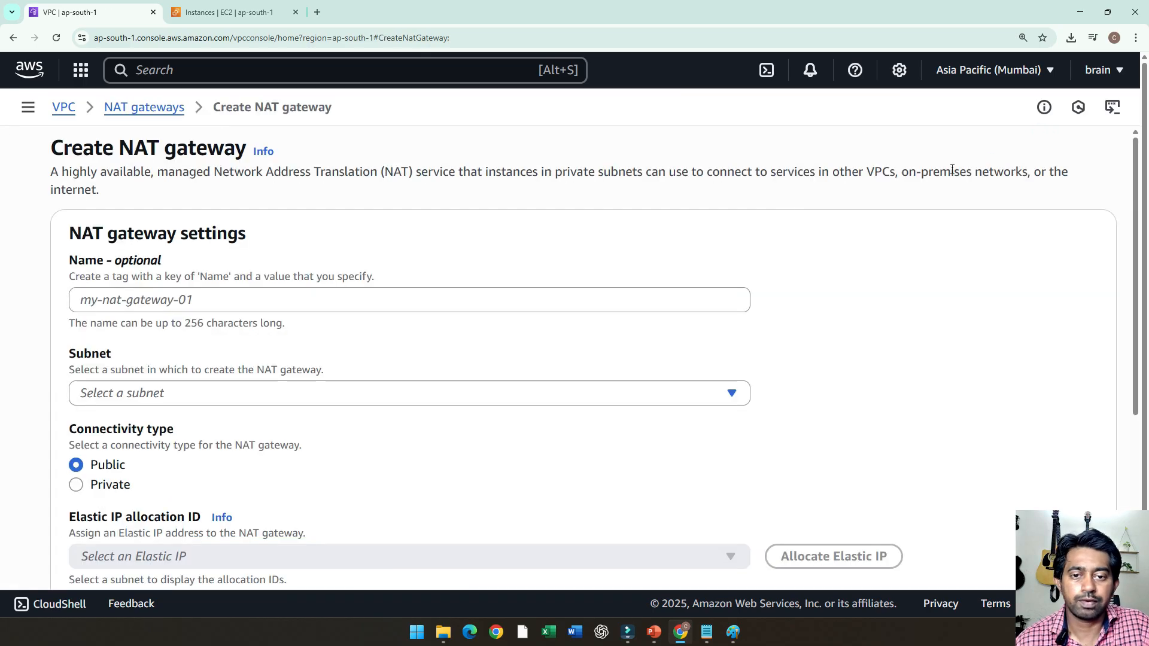
scroll(578, 225, "down", 5)
scroll(579, 226, "up", 5)
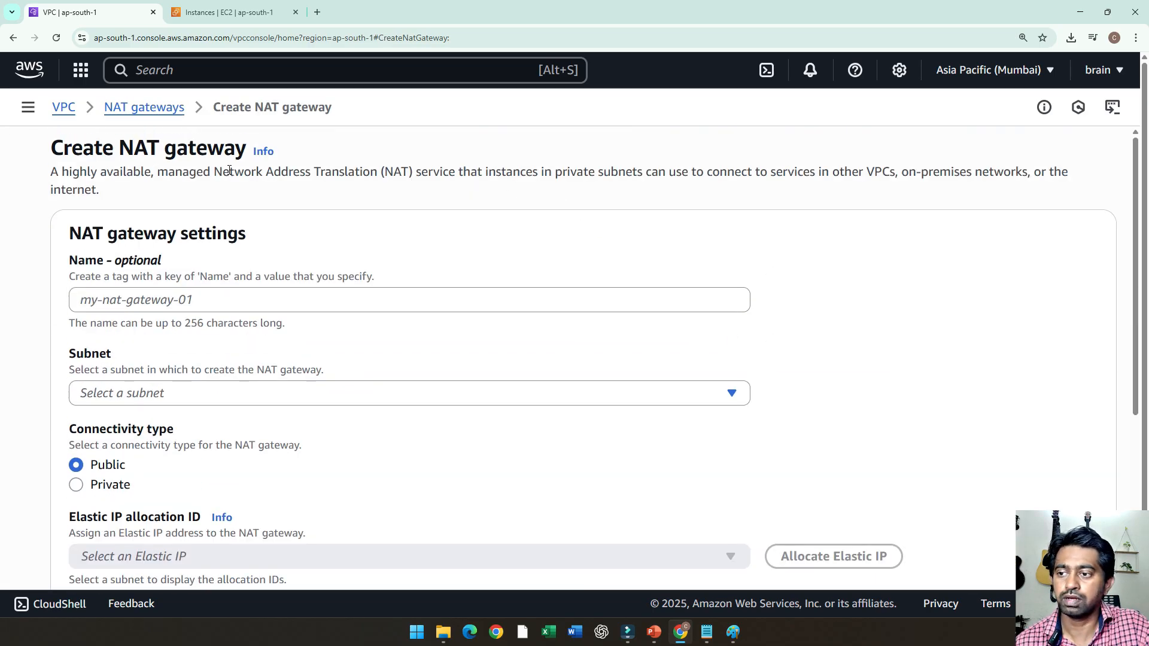
left_click_drag(59, 174, 665, 178)
left_click(681, 195)
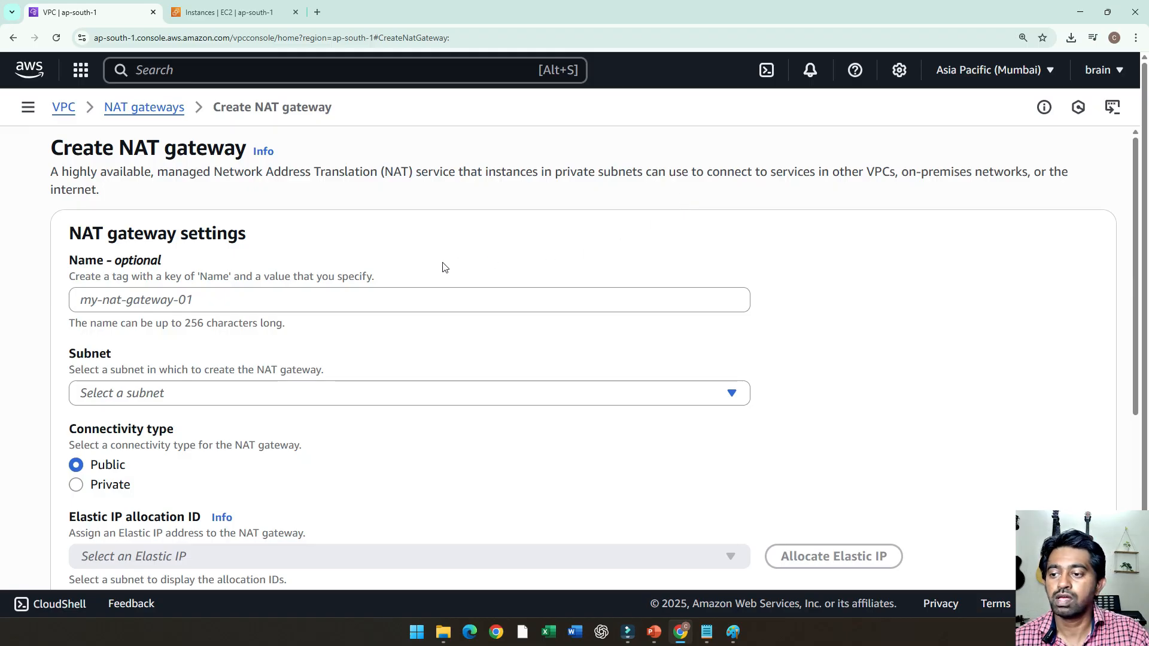
scroll(441, 264, "down", 1)
left_click(142, 239)
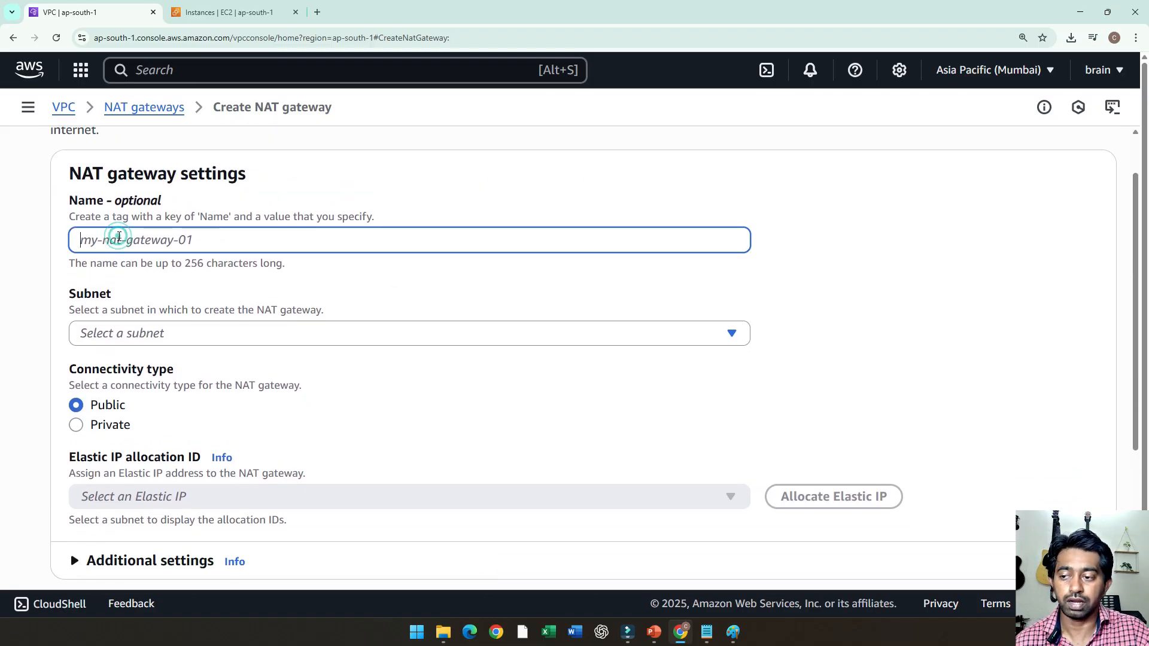
type("Mumbai-NAT")
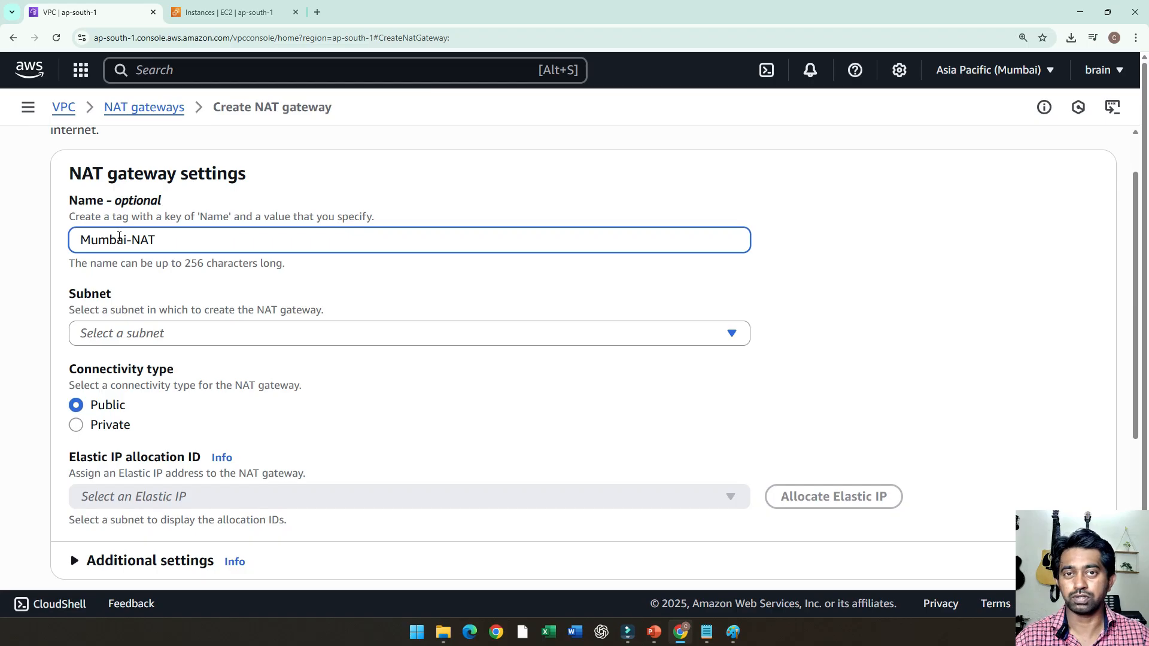
Examine the NAT gateway's subnet setting and compare it with the public subnet in the Paint diagram
scroll(229, 293, "down", 1)
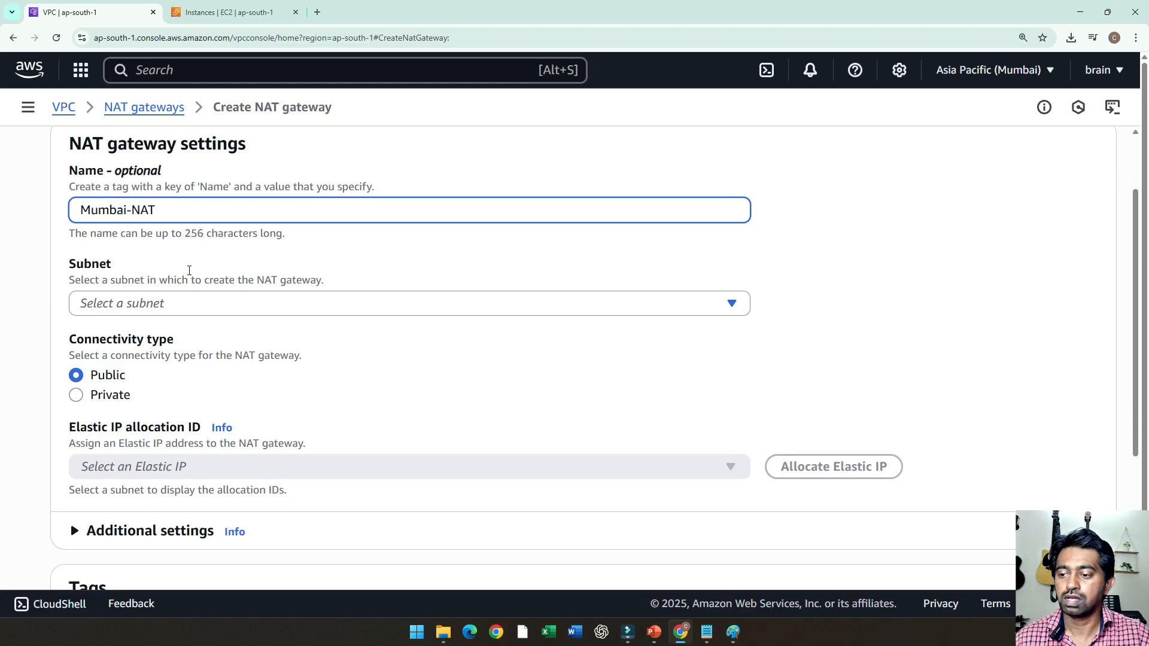
scroll(230, 292, "up", 2)
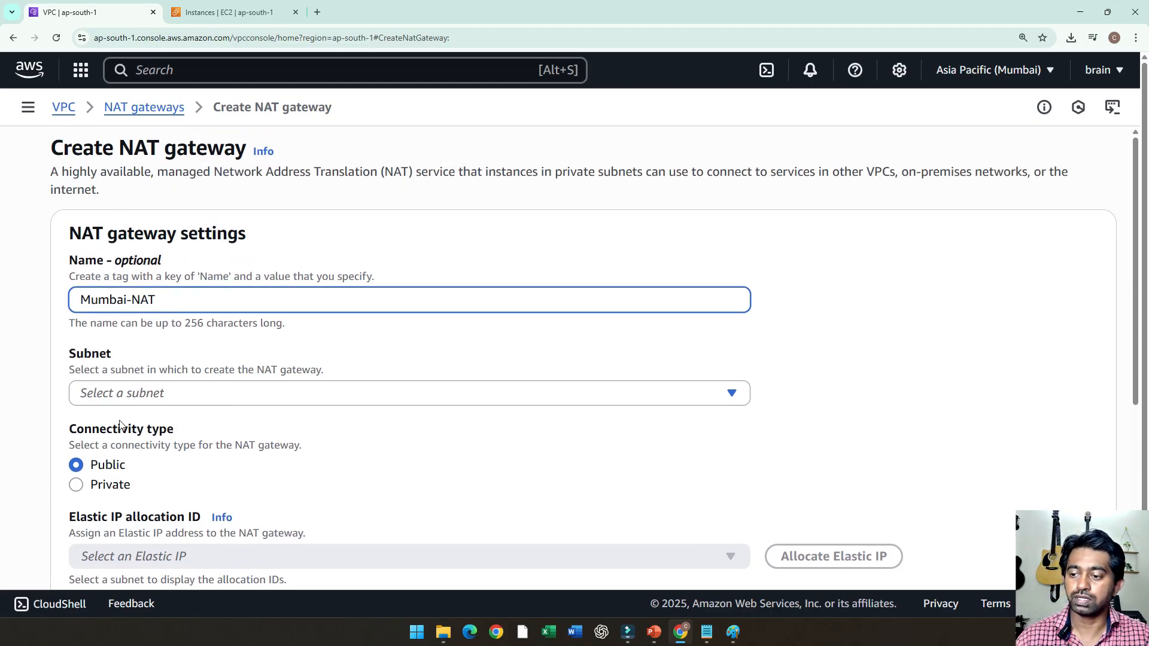
left_click_drag(69, 369, 336, 370)
left_click(341, 365)
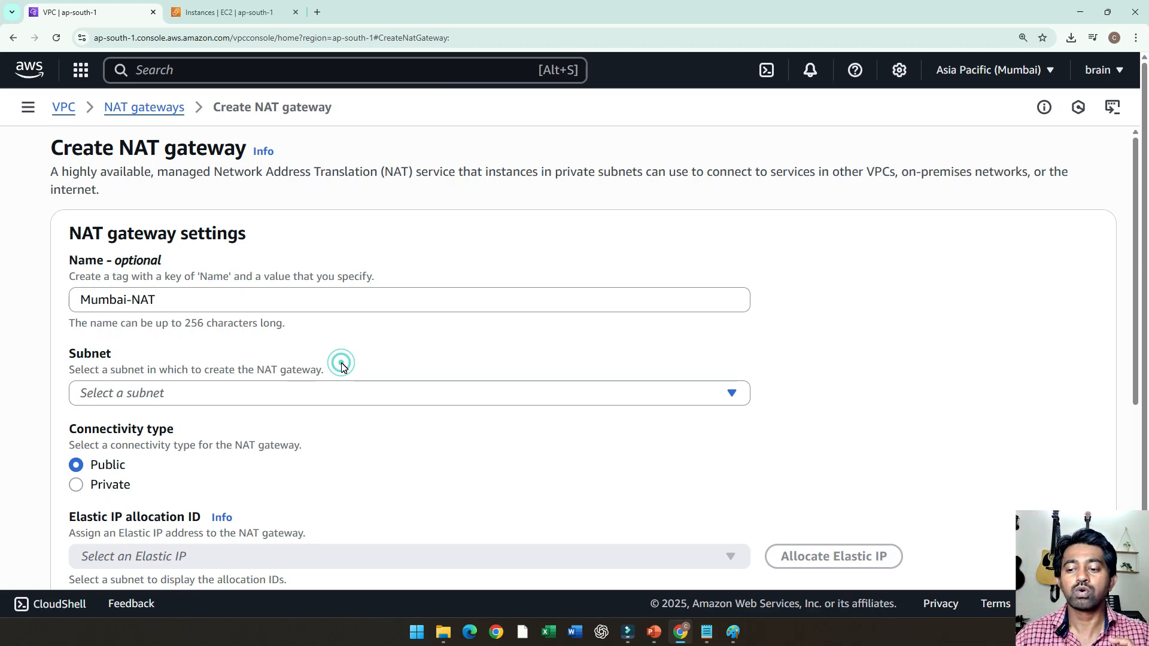
key("alt+Tab")
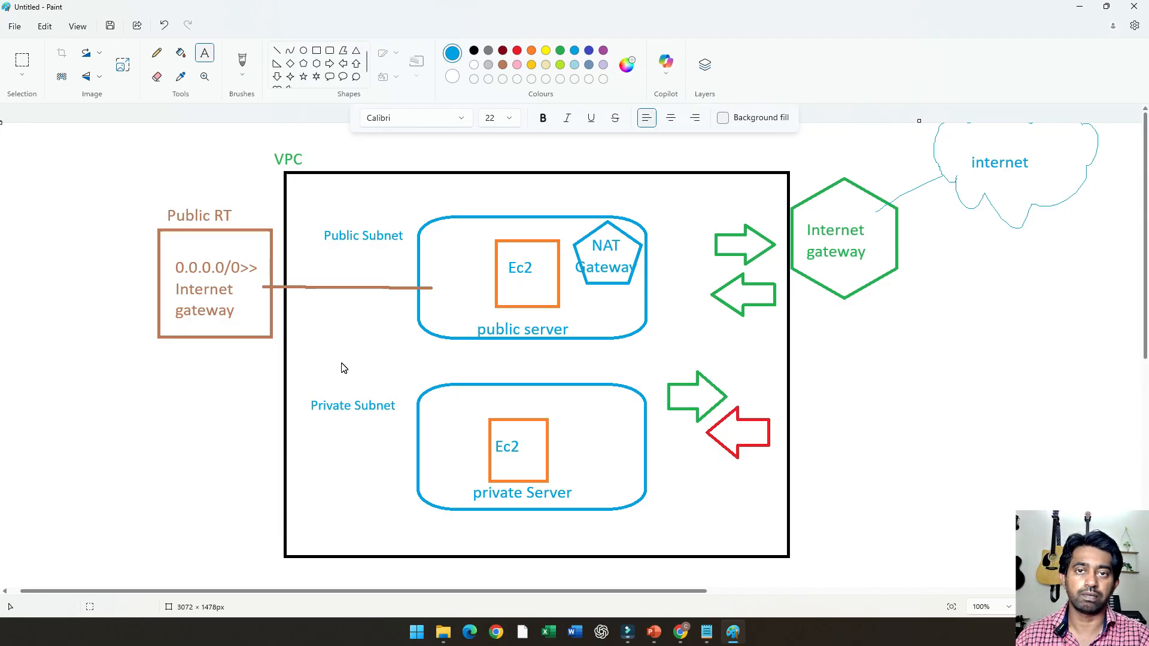
key("alt+Tab")
Select Mum-Public-Subnet as the subnet in which to create the NAT gateway
scroll(161, 342, "down", 2)
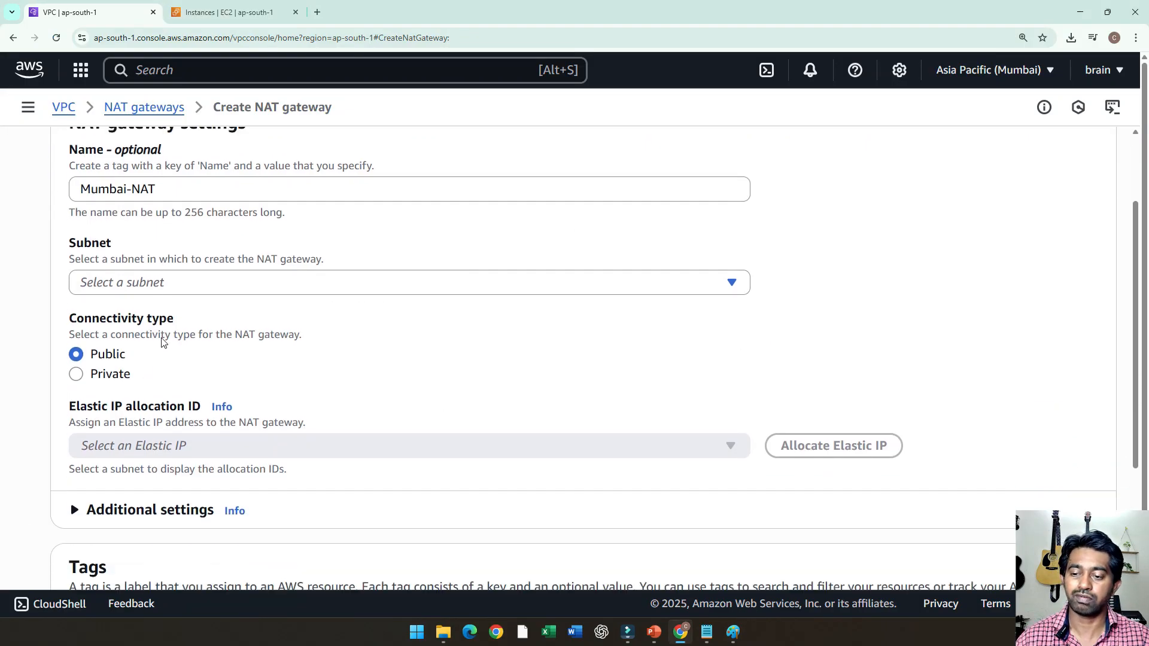
scroll(177, 270, "up", 1)
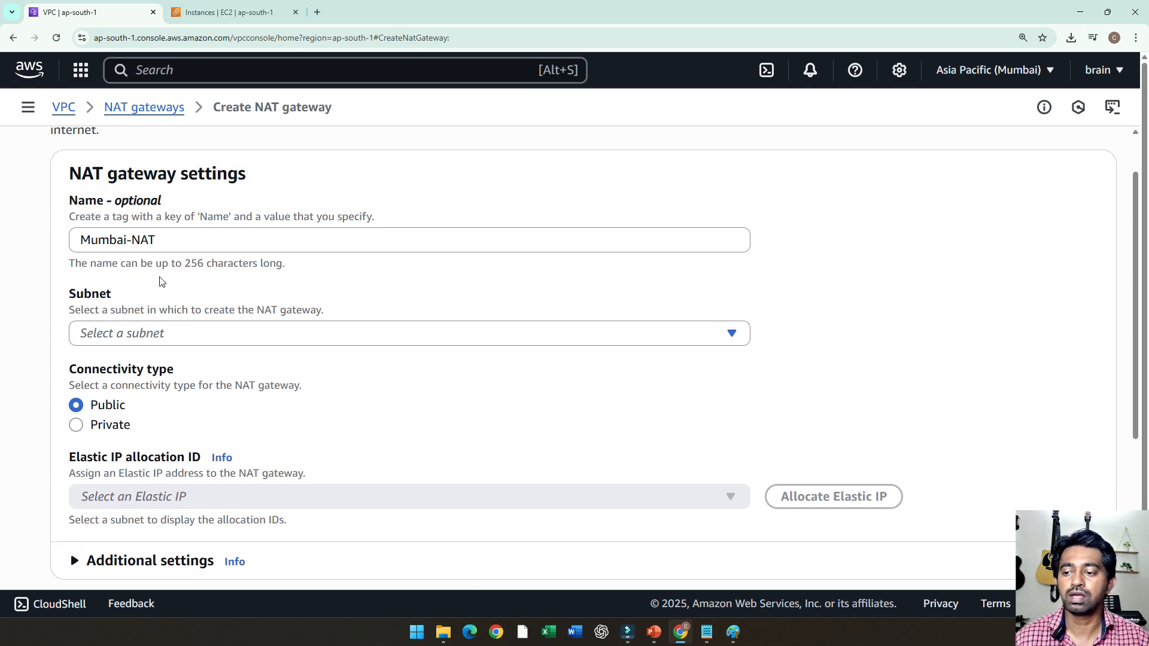
left_click(103, 310)
left_click_drag(145, 312, 263, 313)
left_click(269, 333)
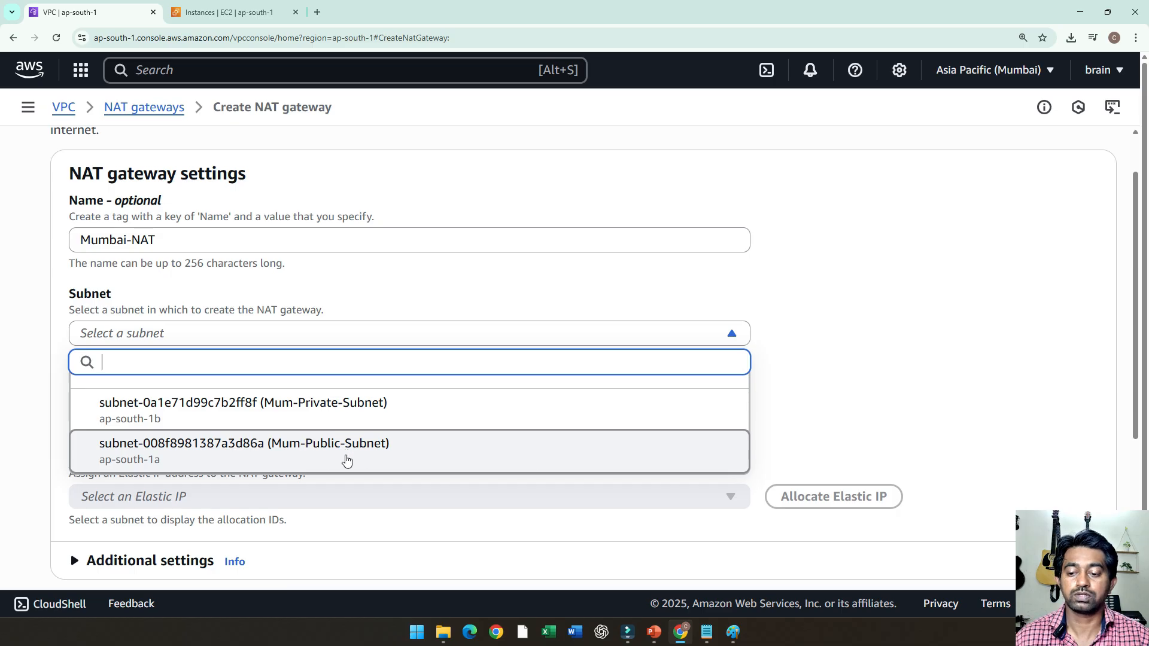
left_click(346, 459)
left_click_drag(102, 311, 337, 300)
left_click(339, 299)
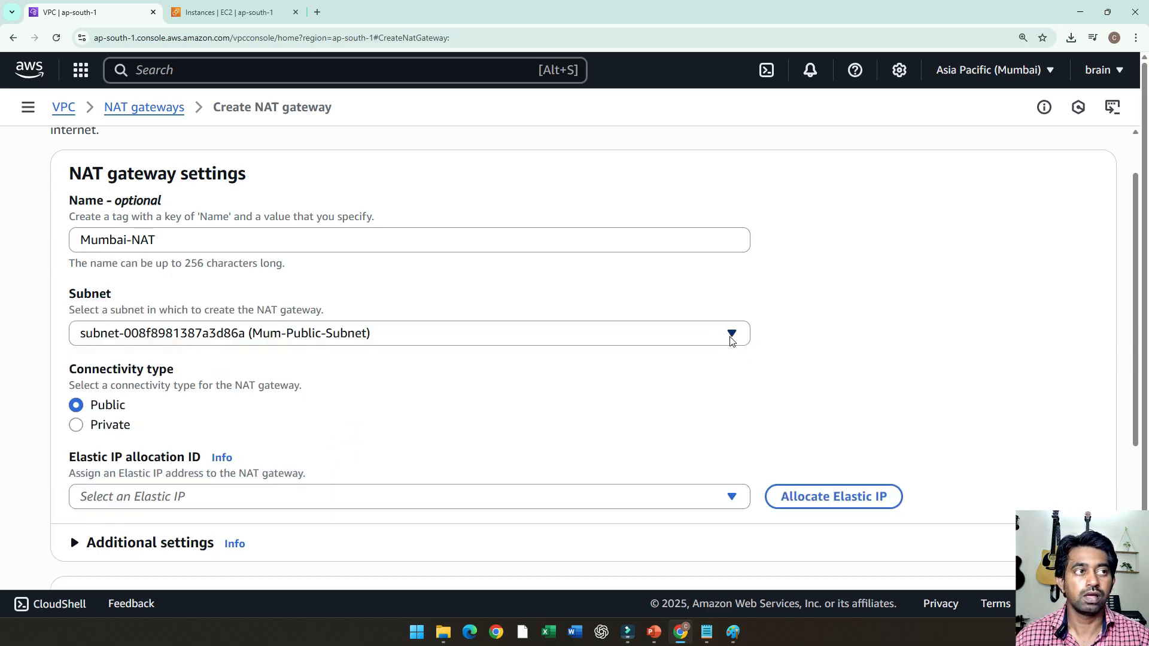
Examine the connectivity type and Elastic IP allocation settings of the new NAT gateway
scroll(708, 334, "down", 2)
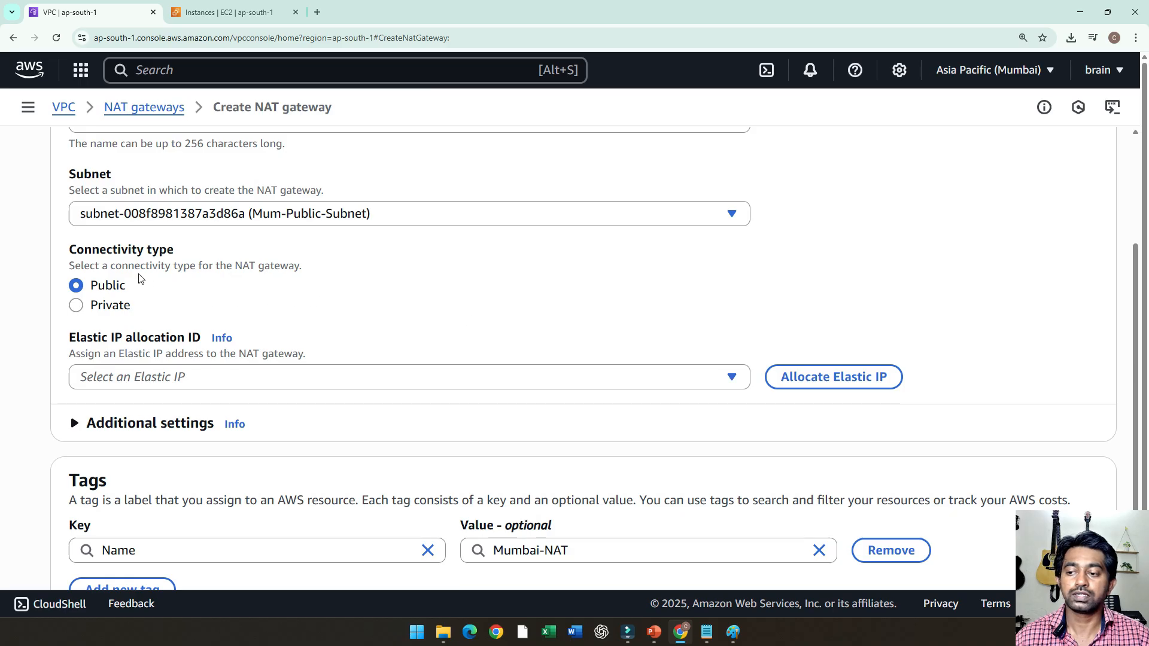
left_click(105, 266)
left_click_drag(105, 266, 228, 265)
left_click(246, 267)
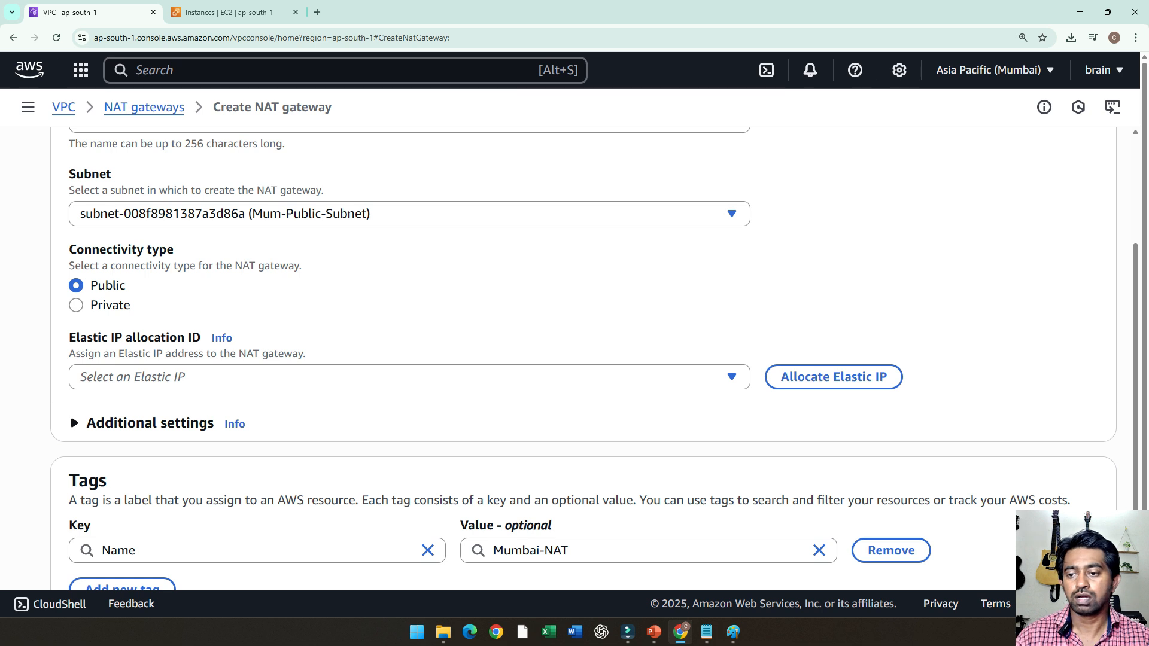
scroll(184, 273, "down", 1)
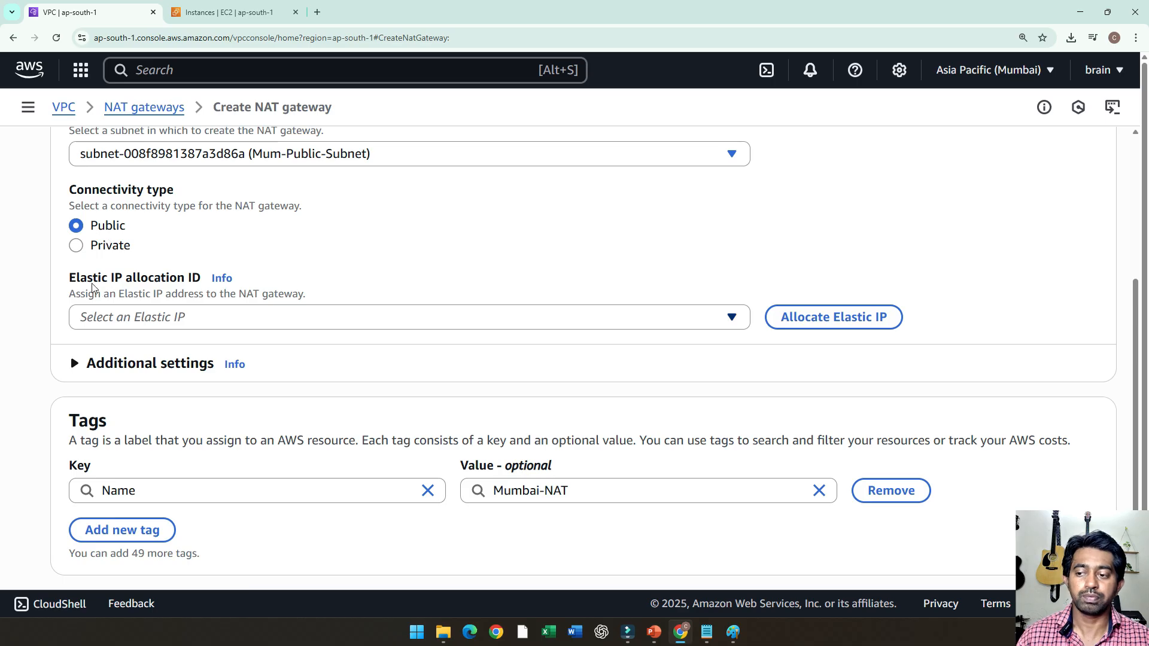
left_click_drag(79, 280, 137, 279)
left_click(139, 279)
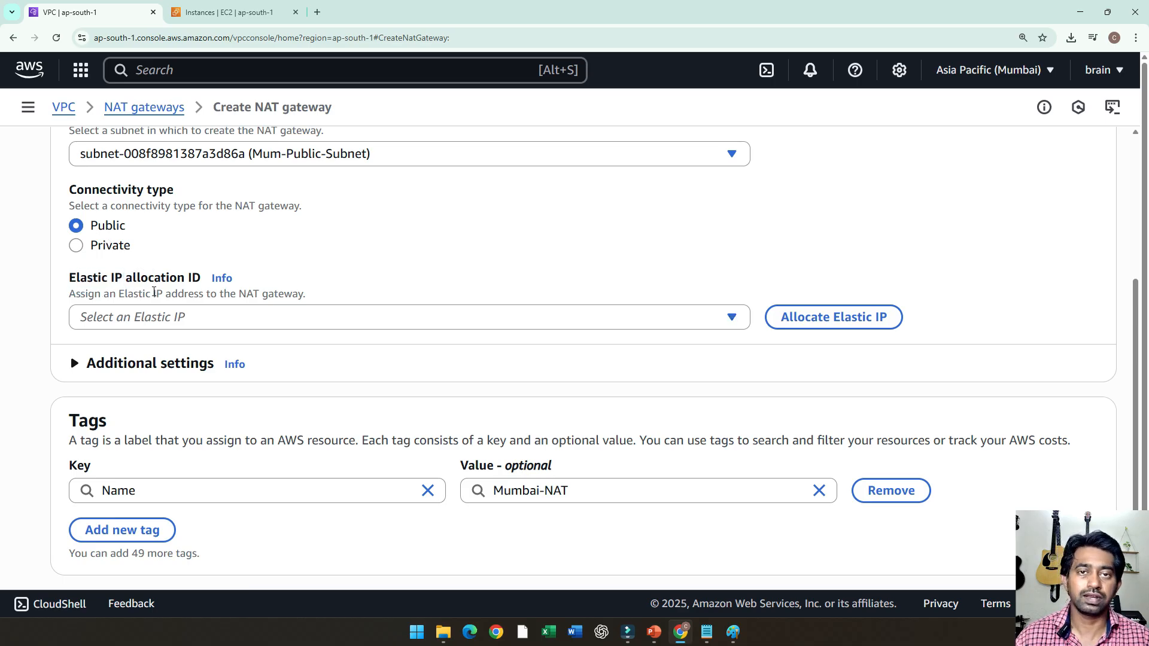
Allocate a new Elastic IP address and assign it to the NAT gateway
left_click_drag(84, 295, 239, 294)
left_click(249, 294)
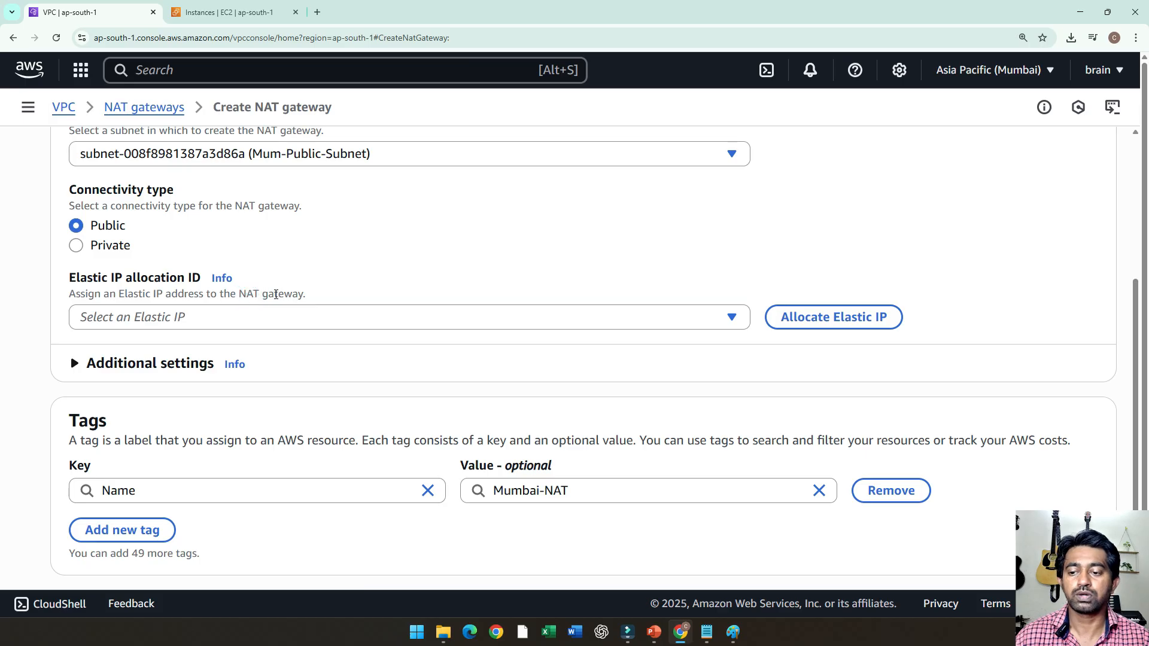
left_click(744, 318)
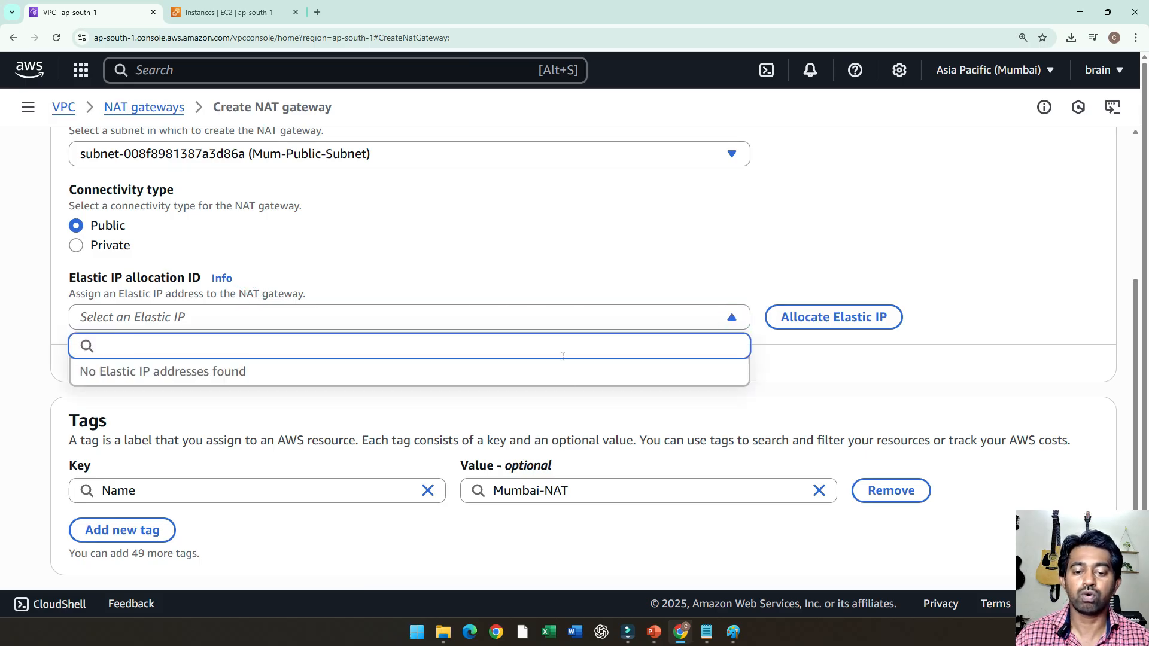
left_click(617, 205)
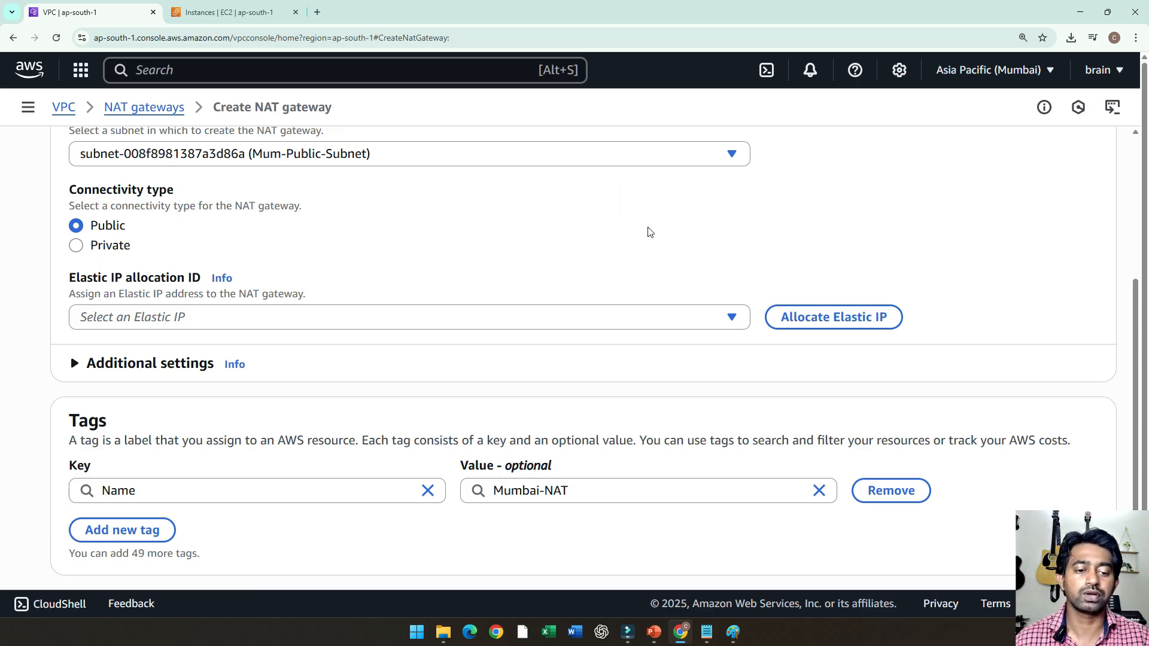
left_click(827, 322)
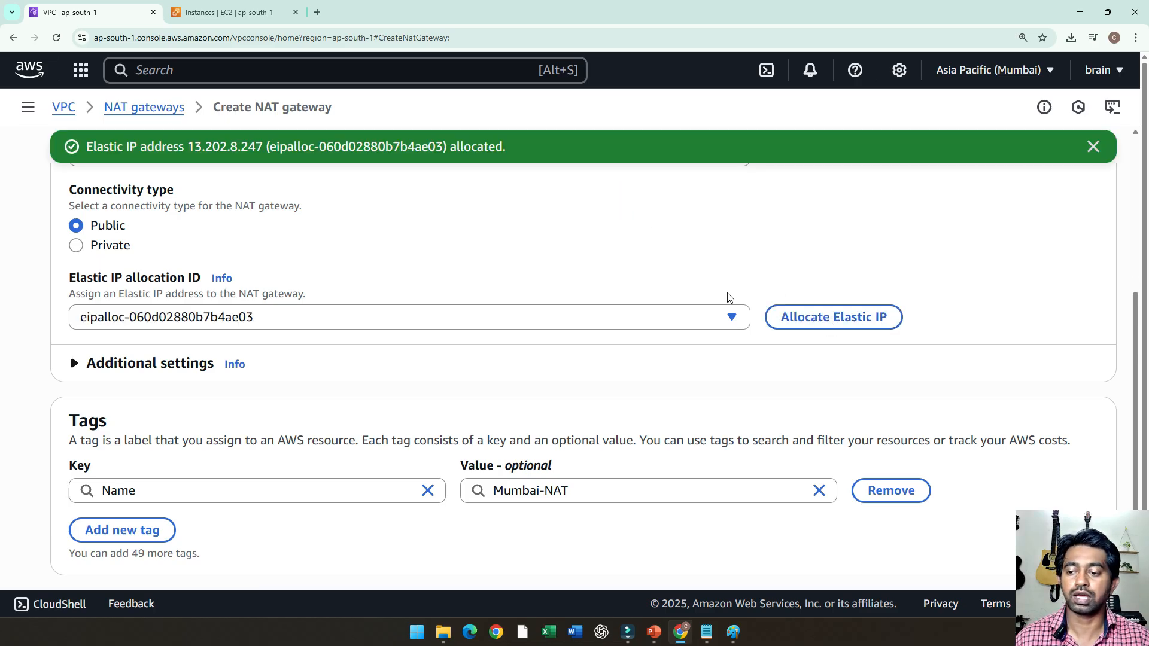
left_click(280, 326)
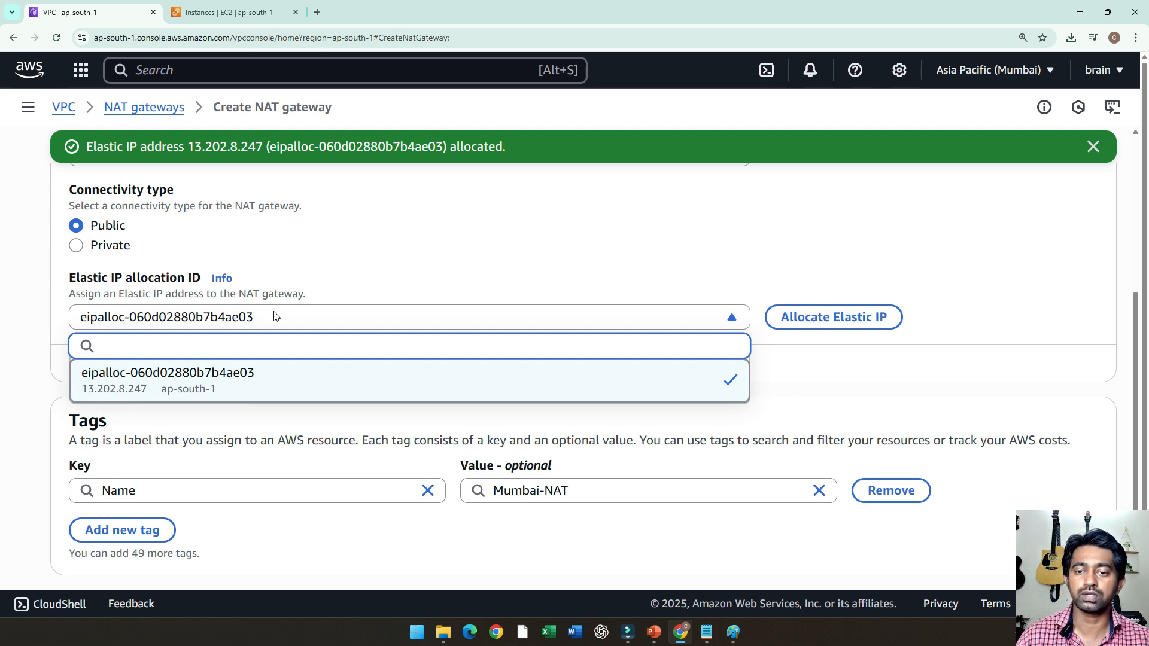
left_click(1092, 148)
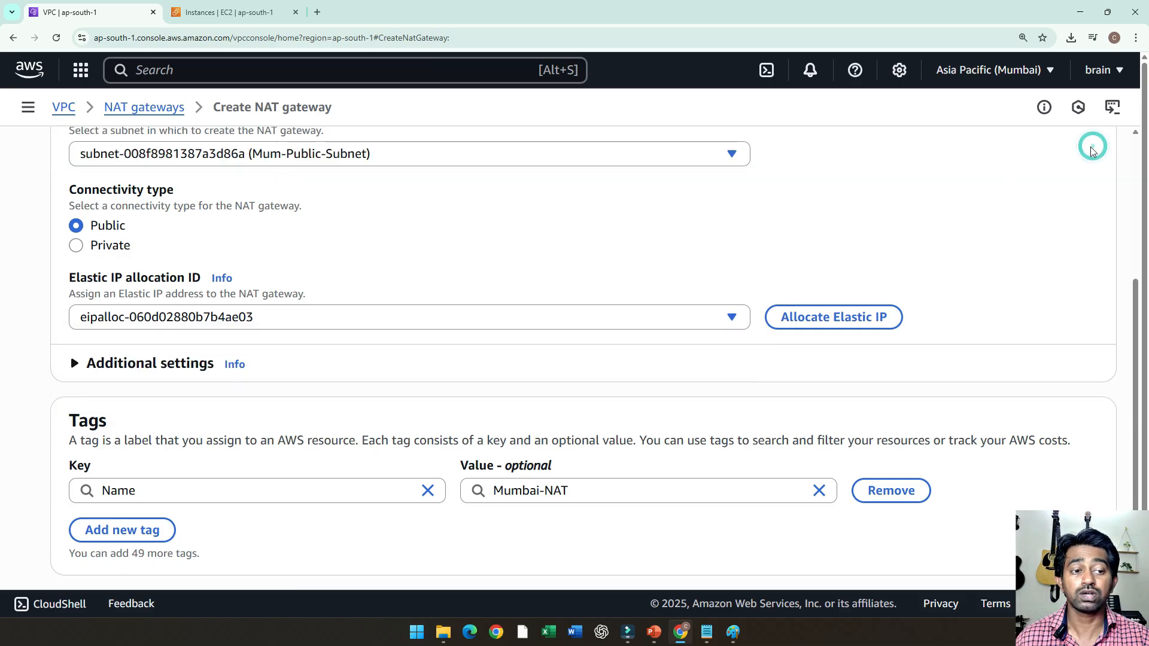
left_click(542, 224)
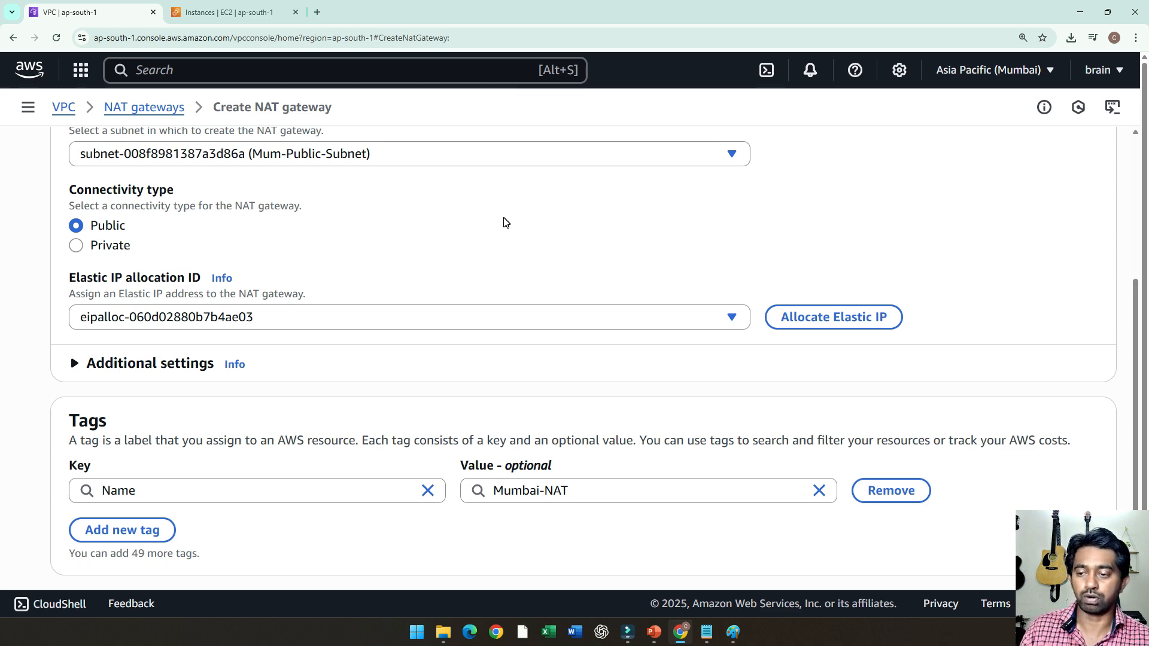
Review the NAT gateway settings, create the Mumbai-NAT gateway, and check its state in the details
scroll(502, 221, "up", 4)
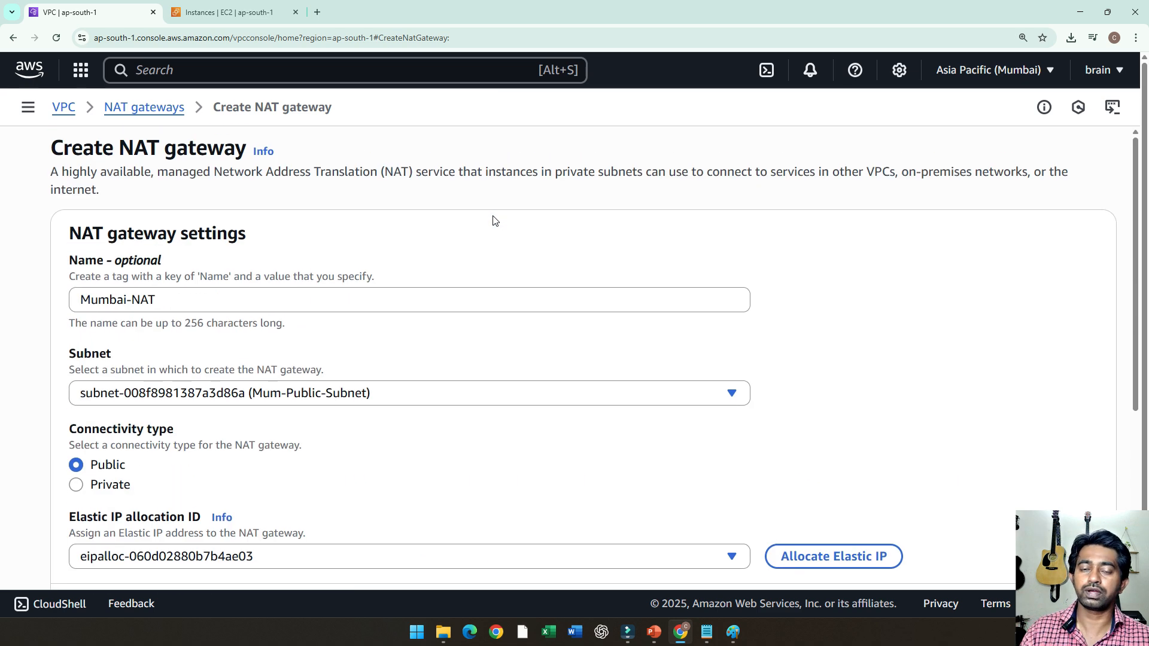
left_click_drag(63, 149, 117, 153)
left_click(196, 206)
scroll(196, 206, "down", 2)
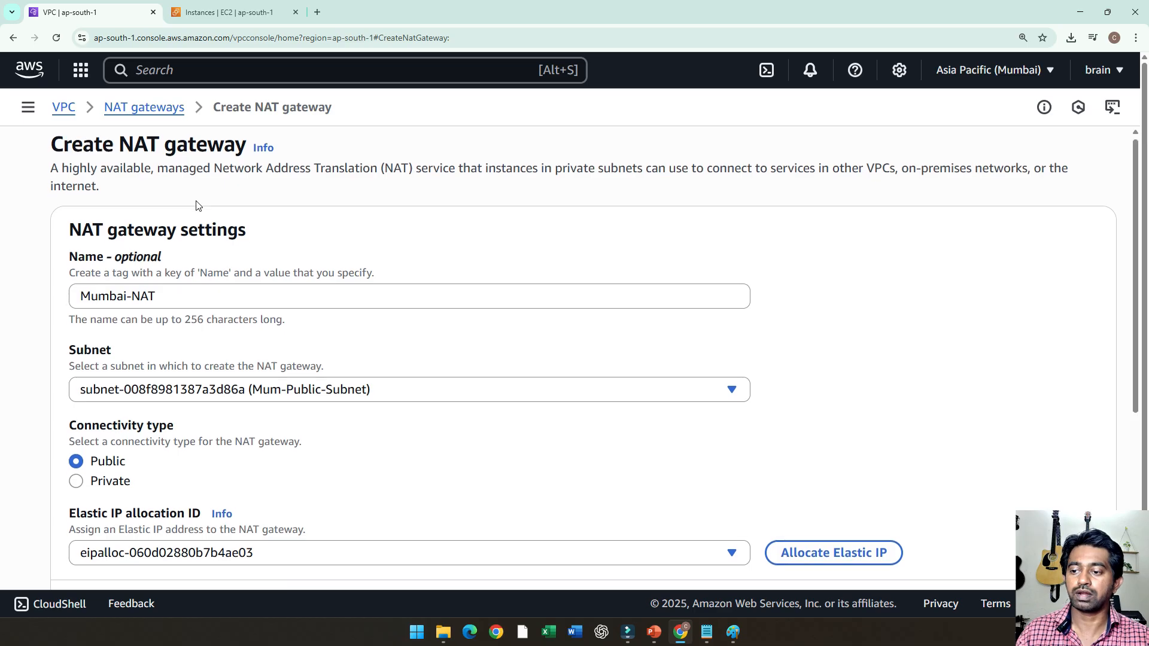
scroll(264, 177, "down", 1)
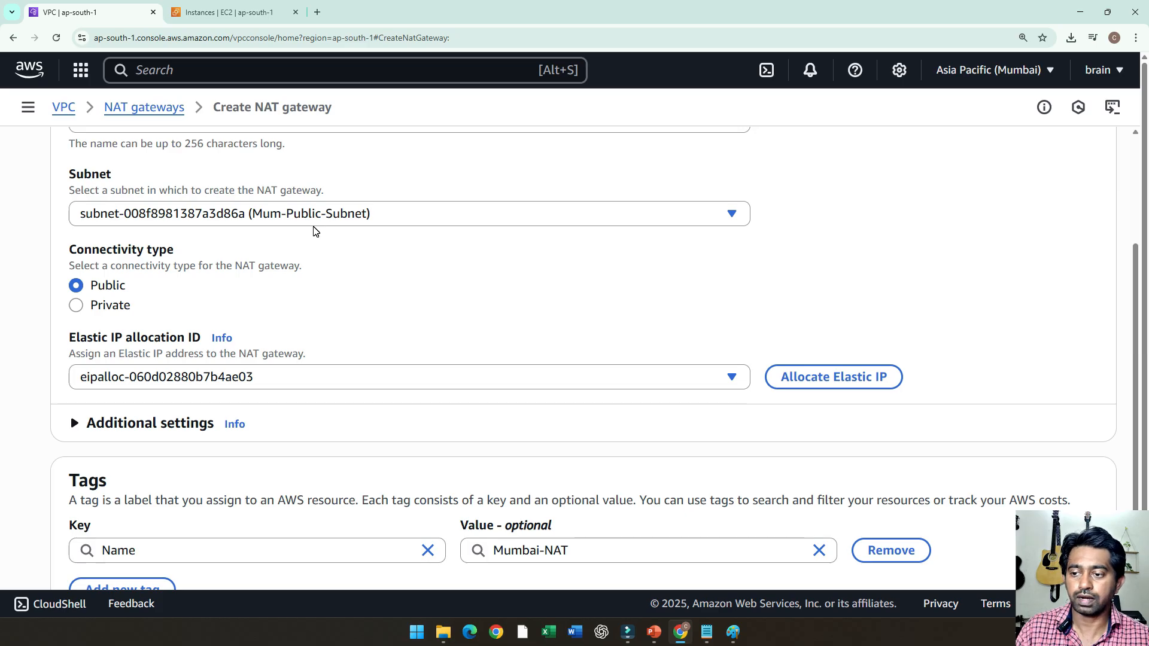
scroll(315, 231, "down", 1)
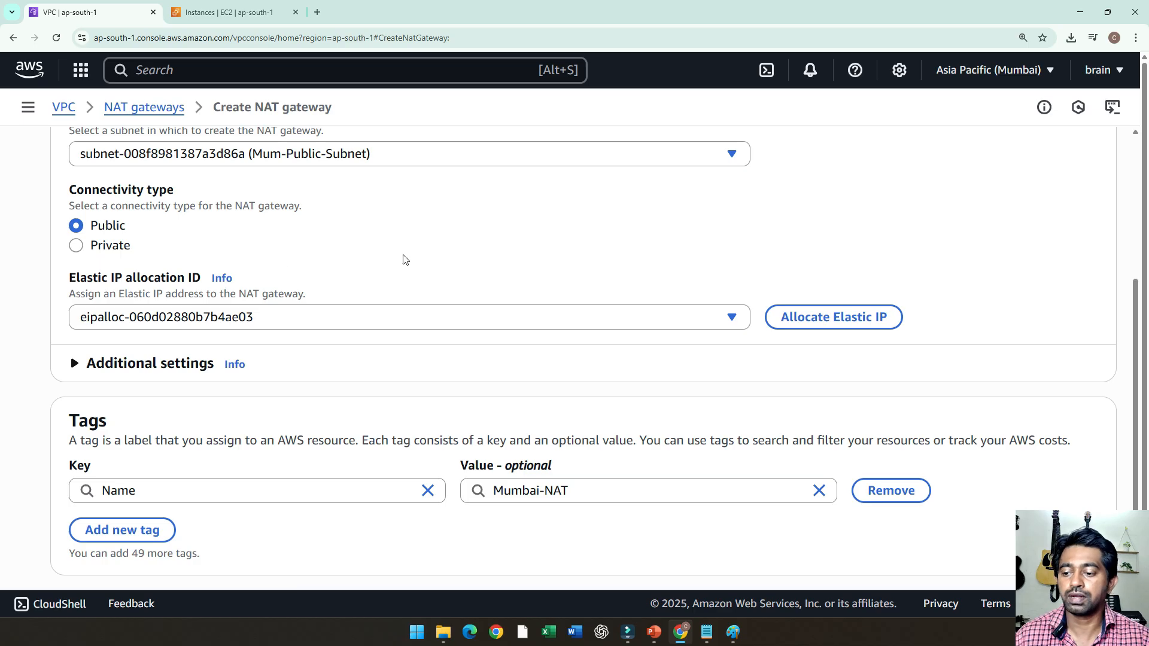
scroll(419, 254, "down", 1)
left_click(989, 557)
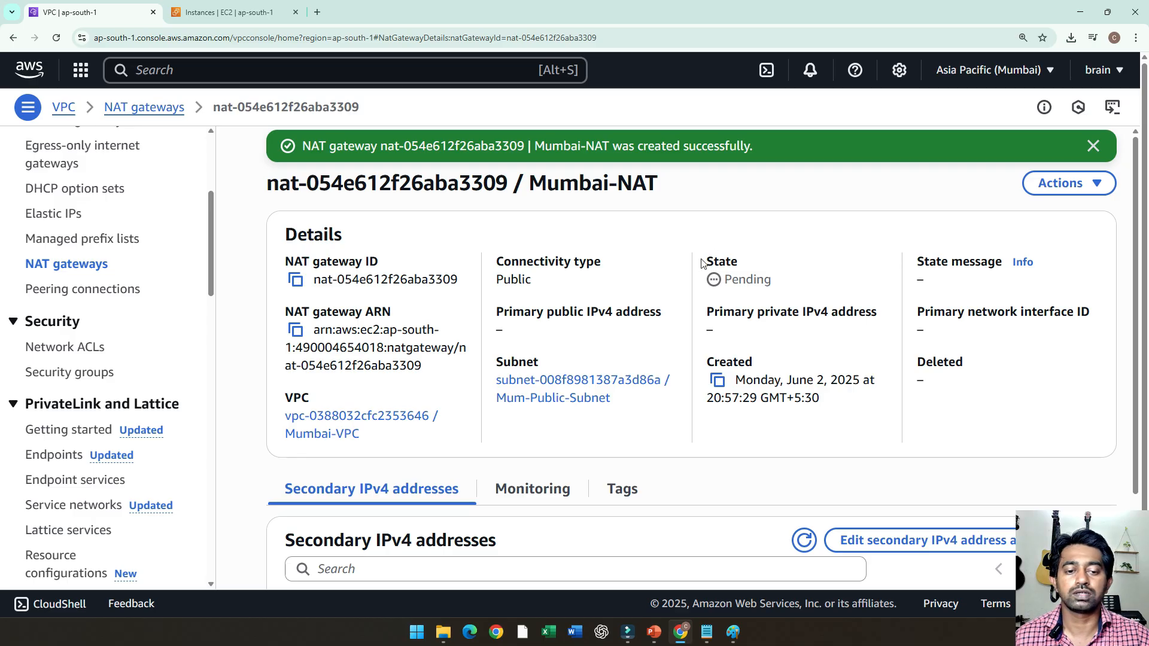
left_click_drag(704, 264, 741, 264)
left_click(781, 283)
double_click(782, 282)
left_click(793, 286)
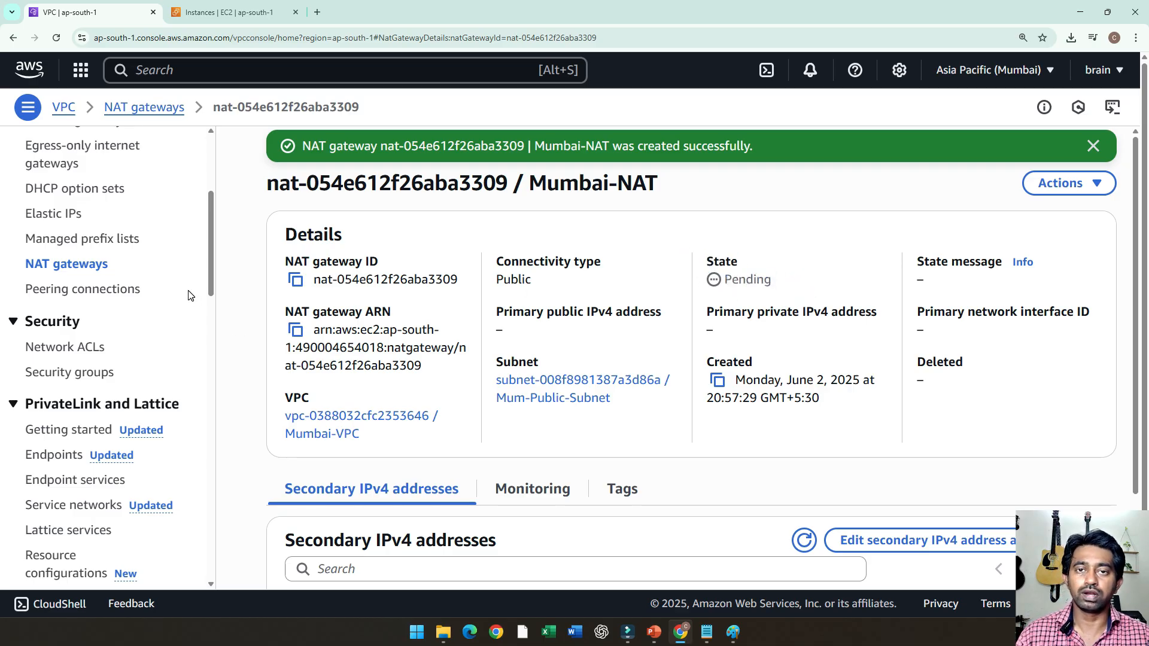
Examine the allocated Elastic IP address, its associated instance and private IP fields, and the actions available for it
scroll(188, 294, "up", 3)
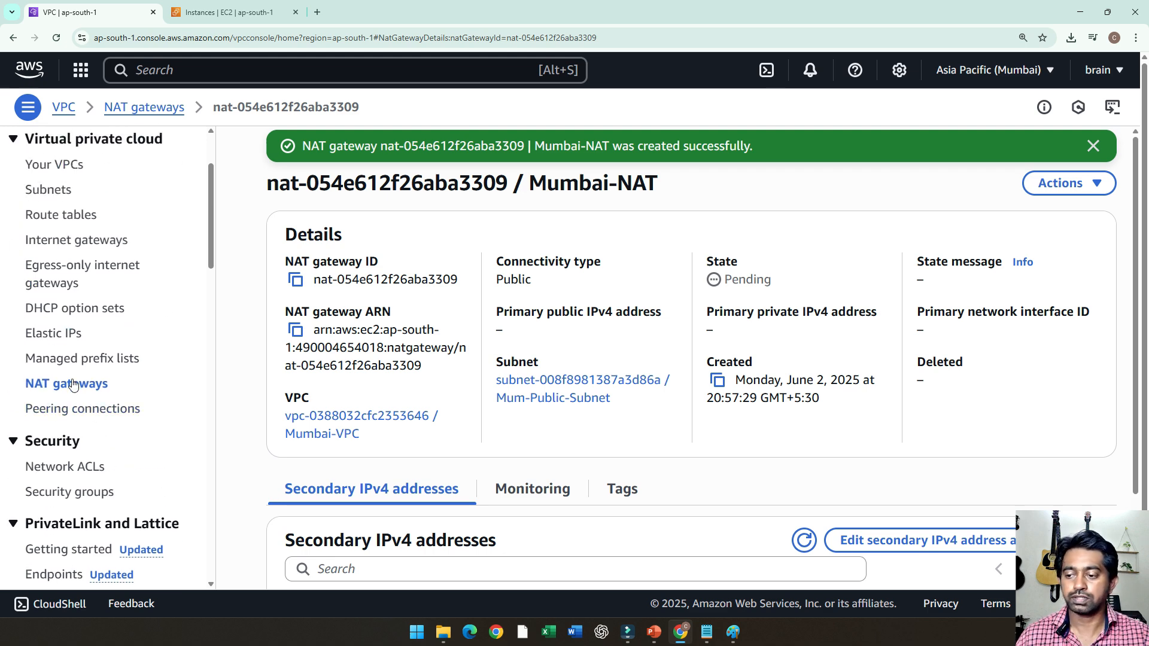
left_click(60, 336)
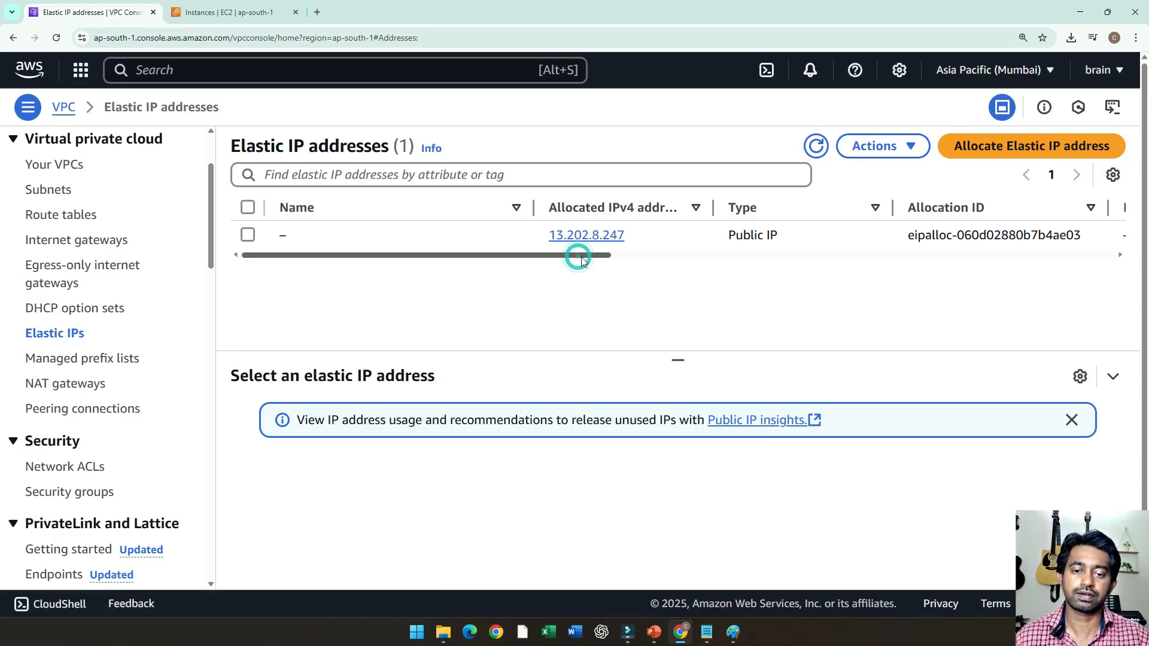
left_click_drag(578, 257, 823, 288)
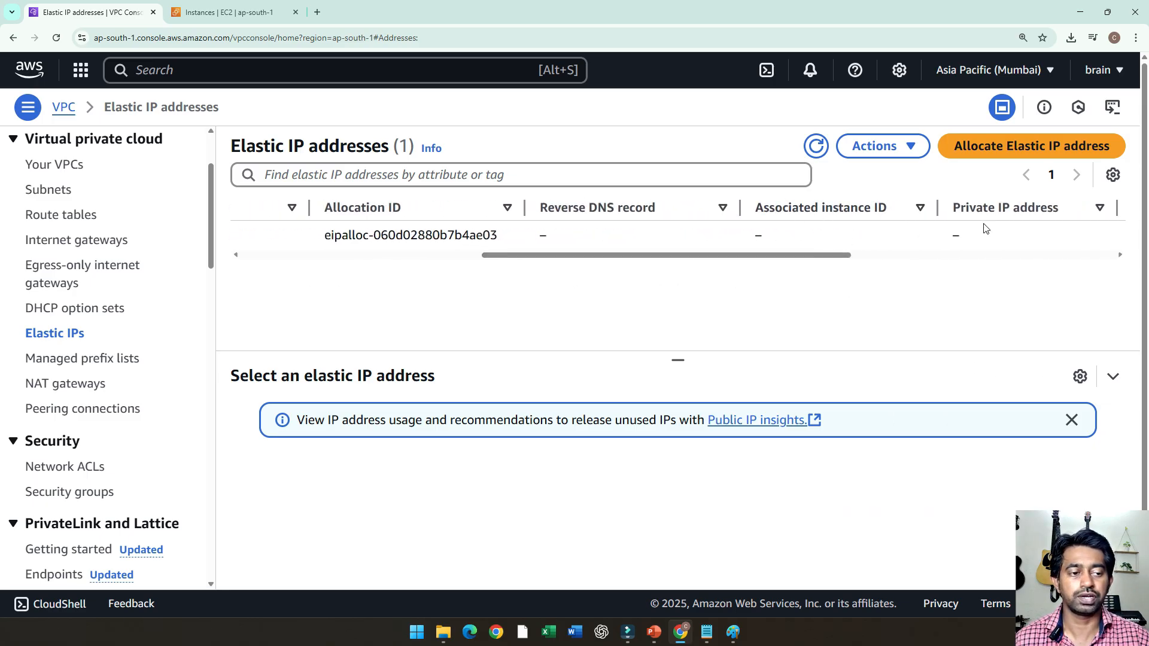
left_click(816, 146)
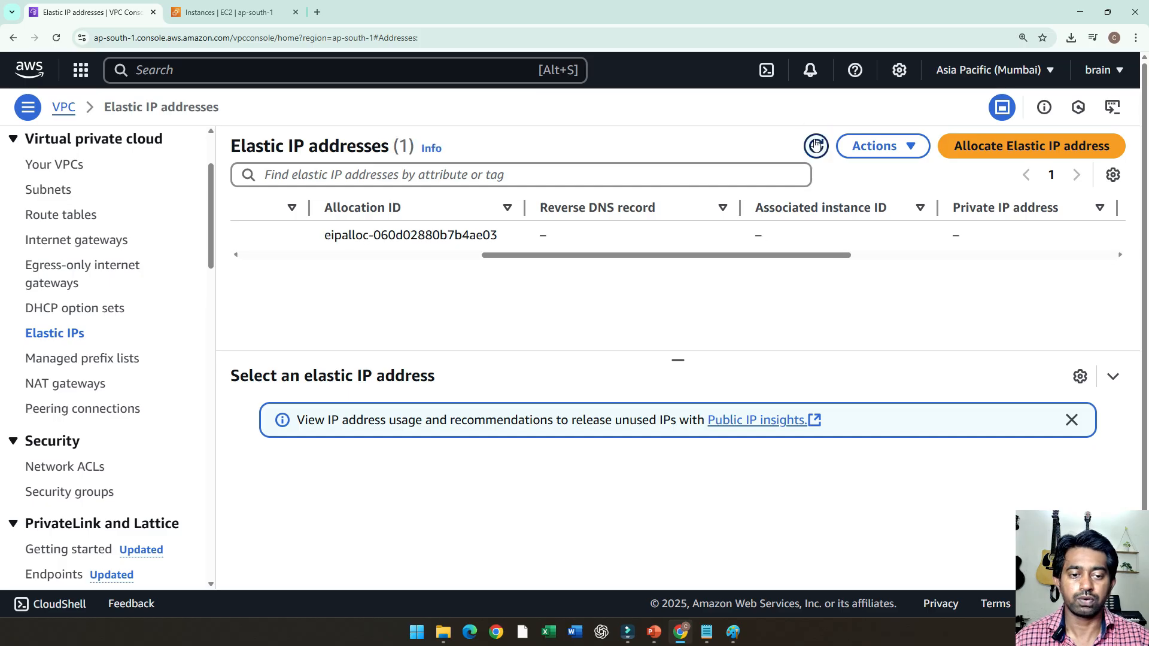
left_click(816, 147)
left_click_drag(788, 256, 483, 277)
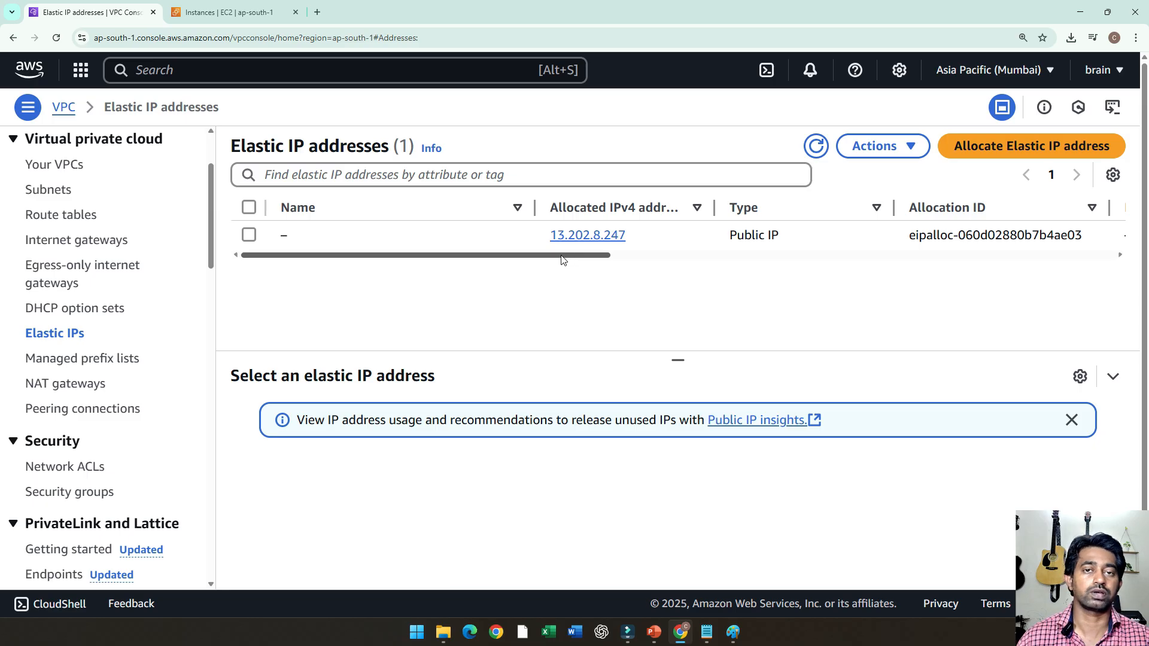
left_click(259, 237)
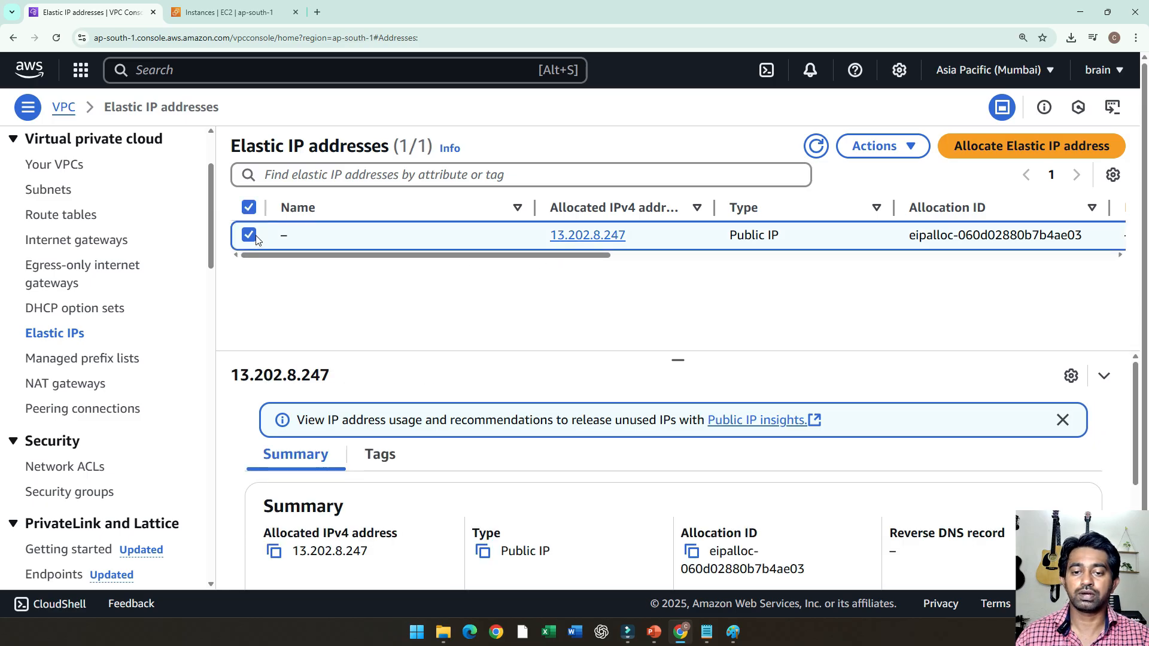
left_click(880, 146)
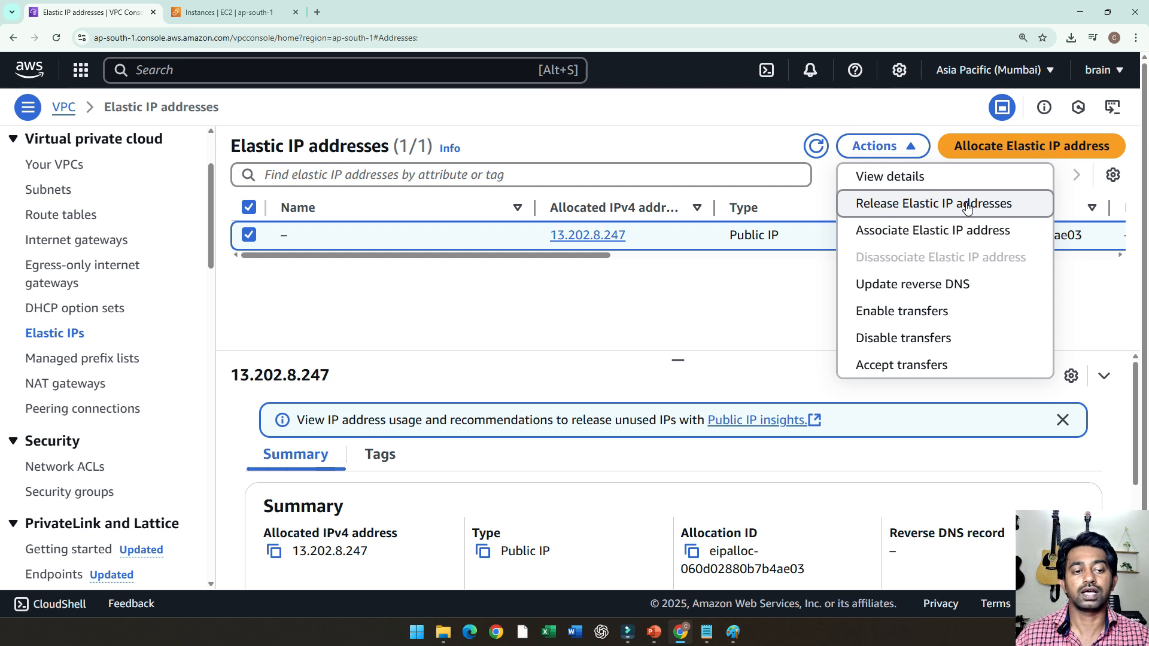
left_click(677, 285)
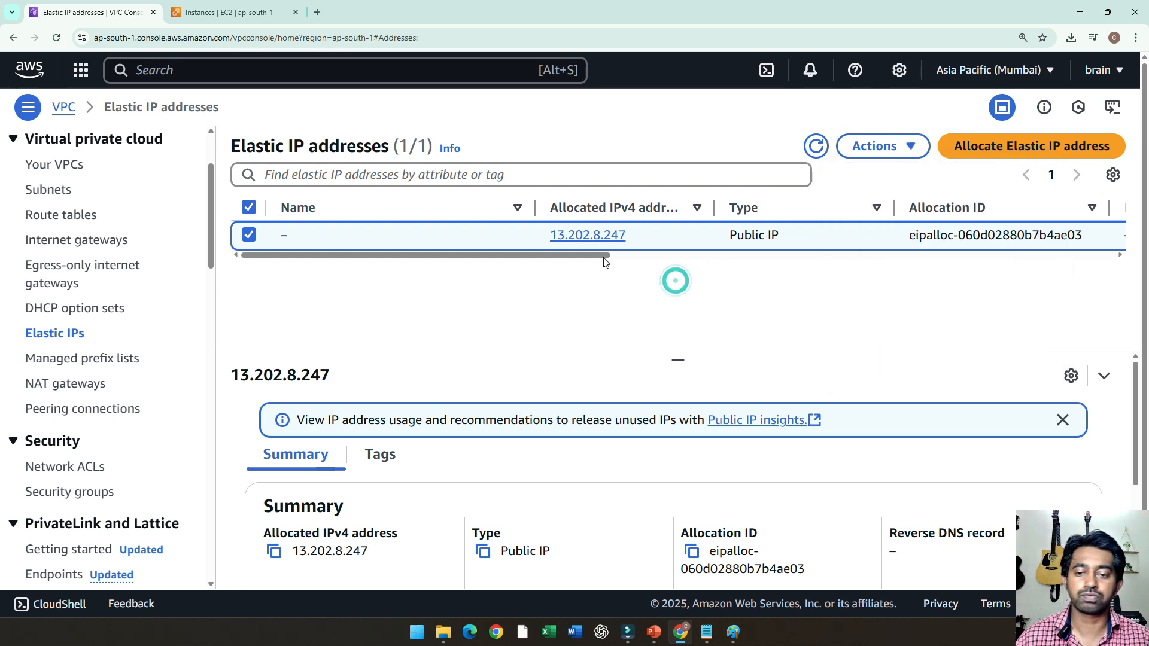
Return to the list of NAT gateways and refresh it to check the state of Mumbai-NAT
left_click(51, 167)
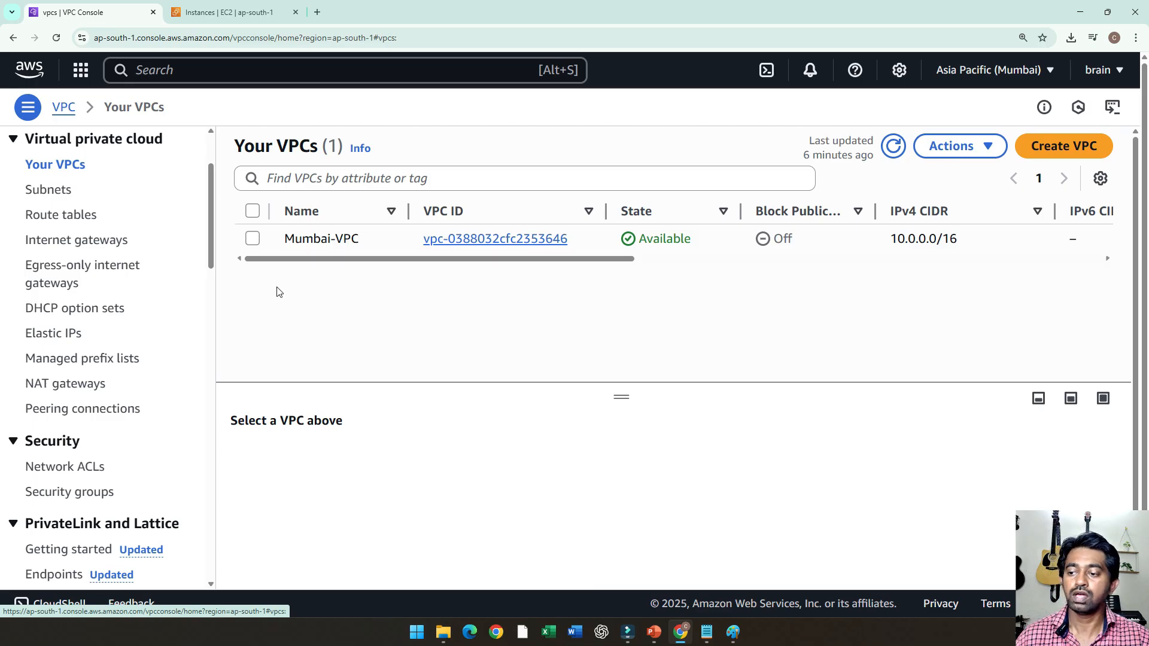
left_click(58, 387)
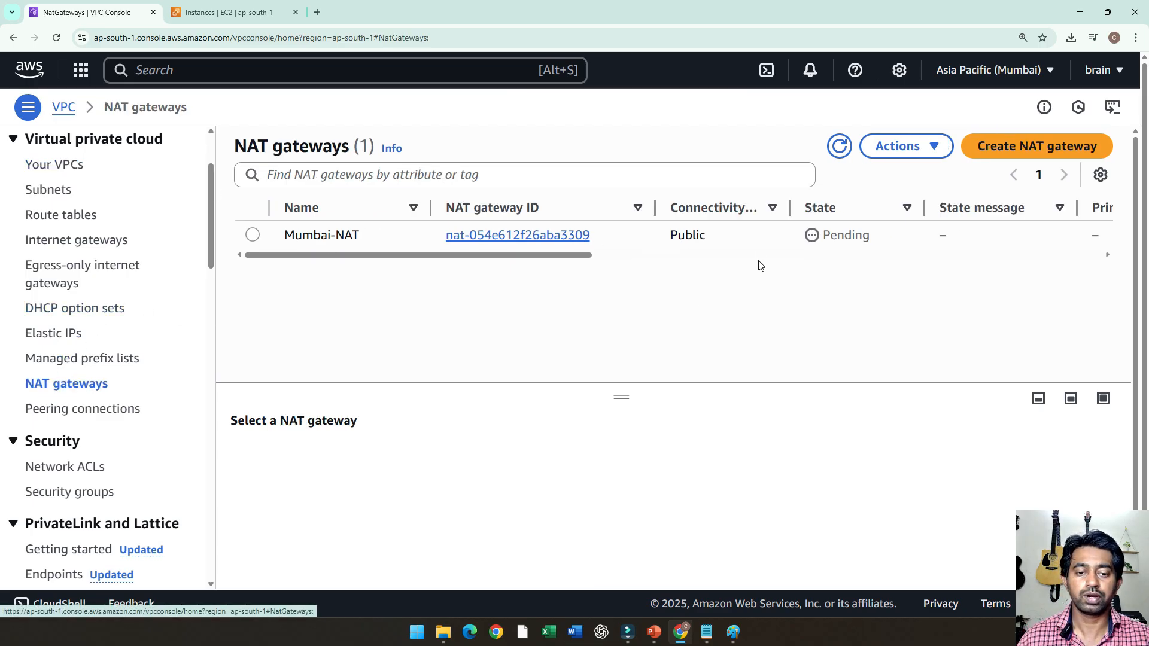
left_click(839, 146)
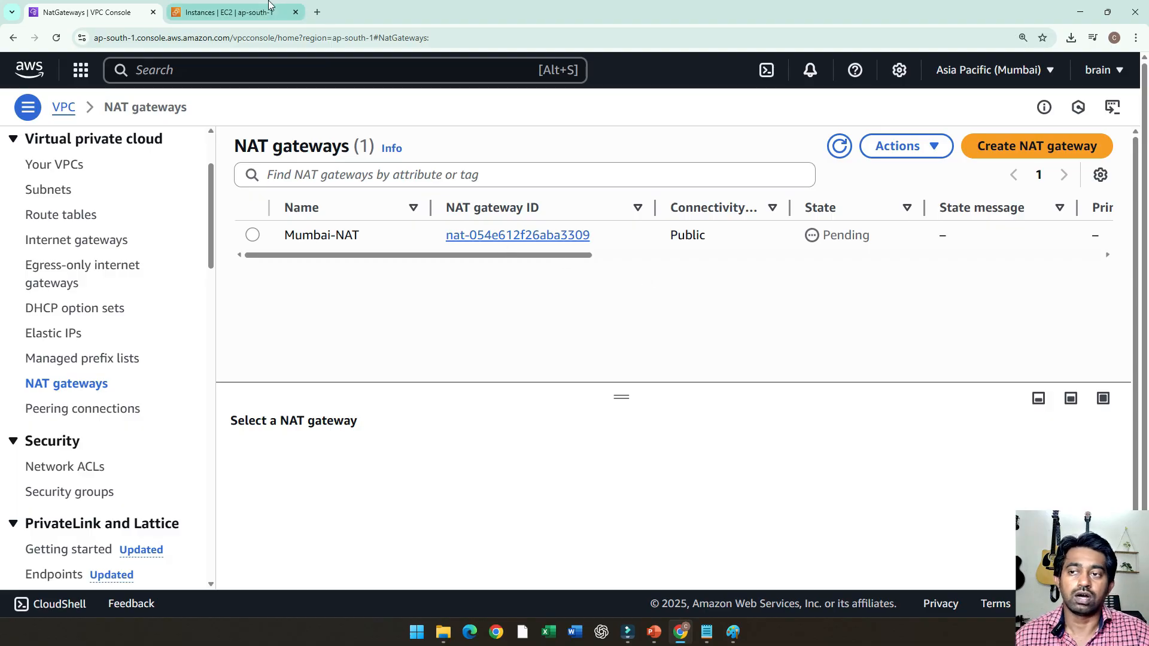
Refresh the EC2 instances list and check both servers' status, narrowing the Name and Instance type columns
left_click(233, 13)
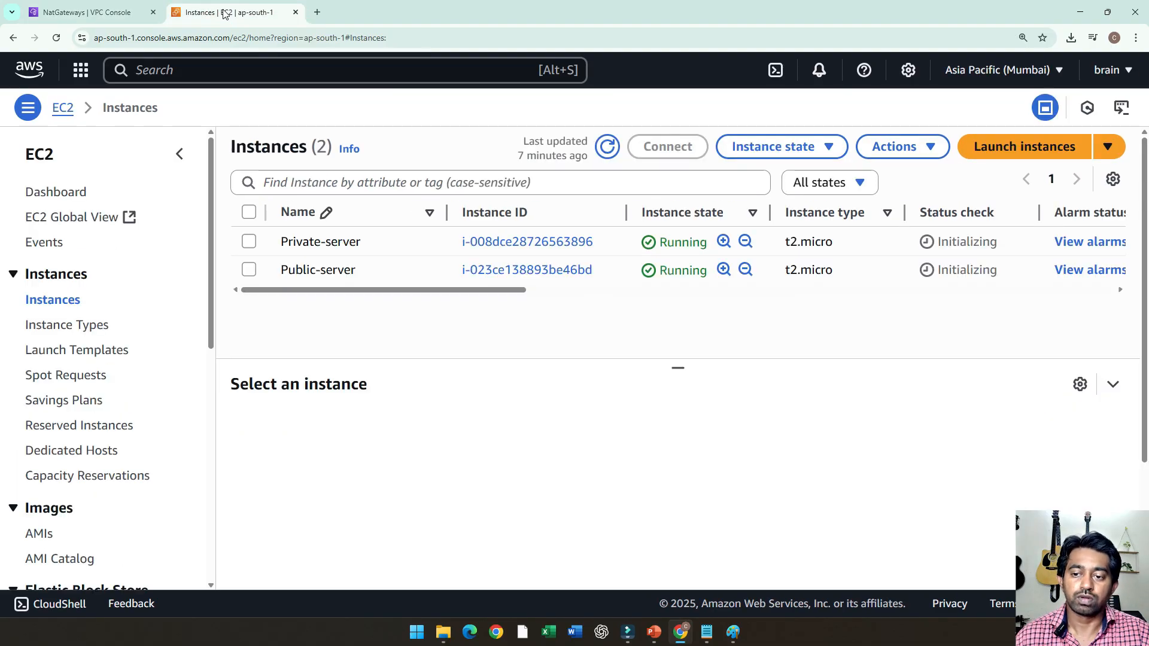
left_click(607, 148)
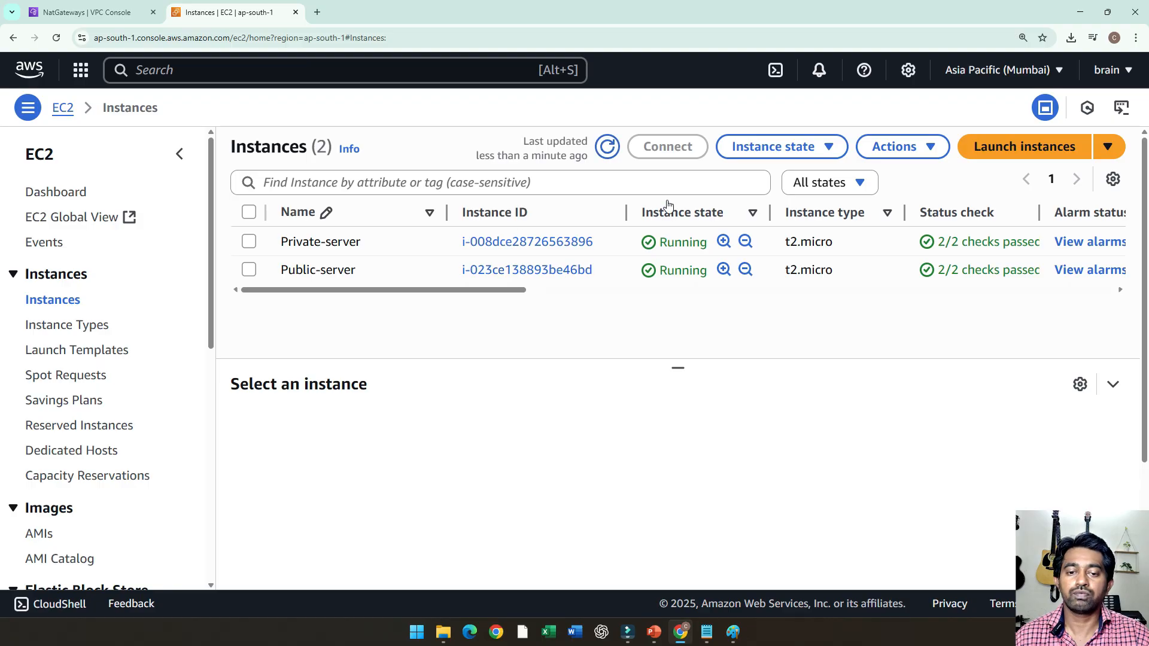
left_click_drag(447, 213, 418, 216)
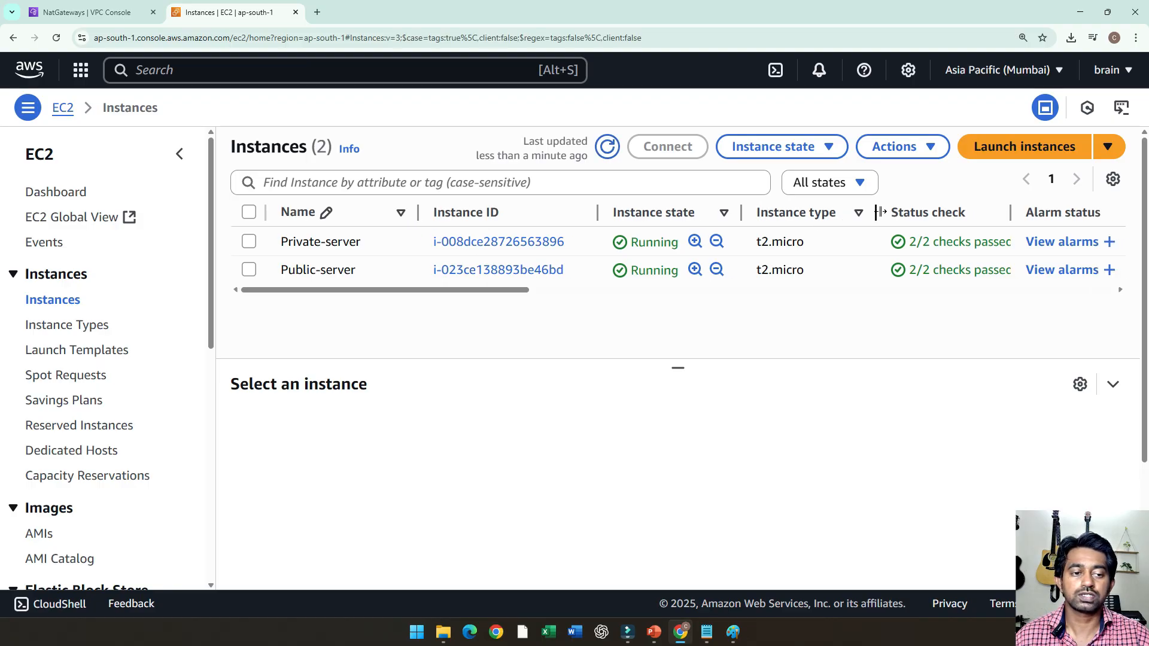
left_click_drag(886, 213, 865, 213)
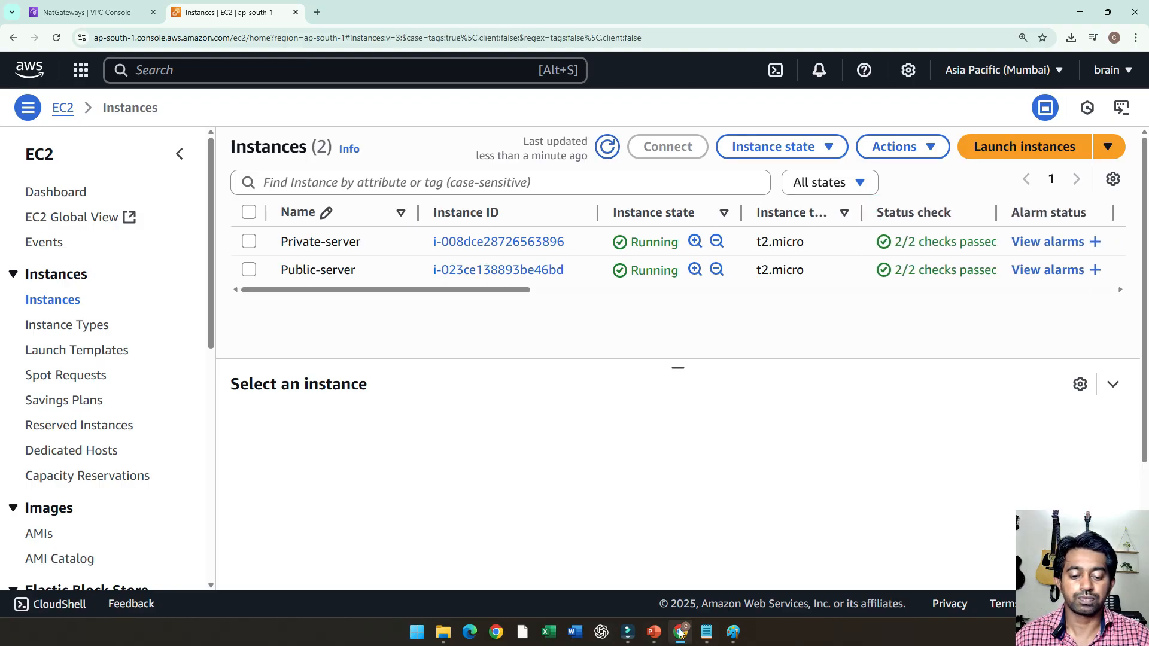
In the Paint diagram, shrink and move the two green arrows below the Internet gateway and the green and red arrows beside the NAT gateway
left_click(733, 633)
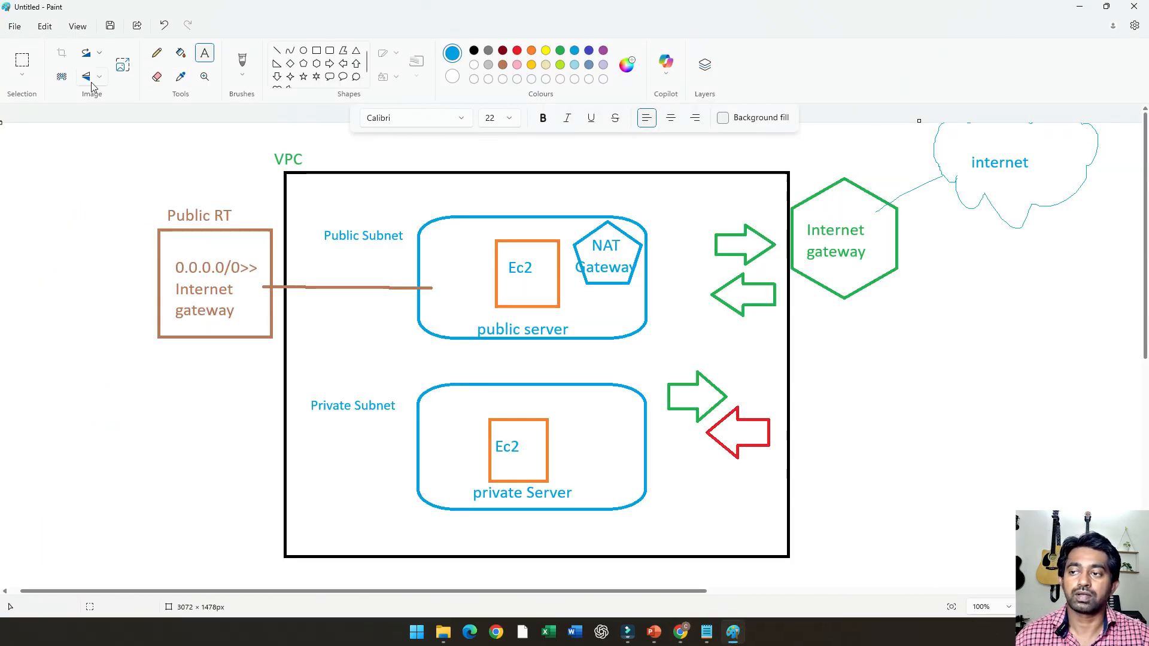
left_click(22, 75)
left_click(27, 120)
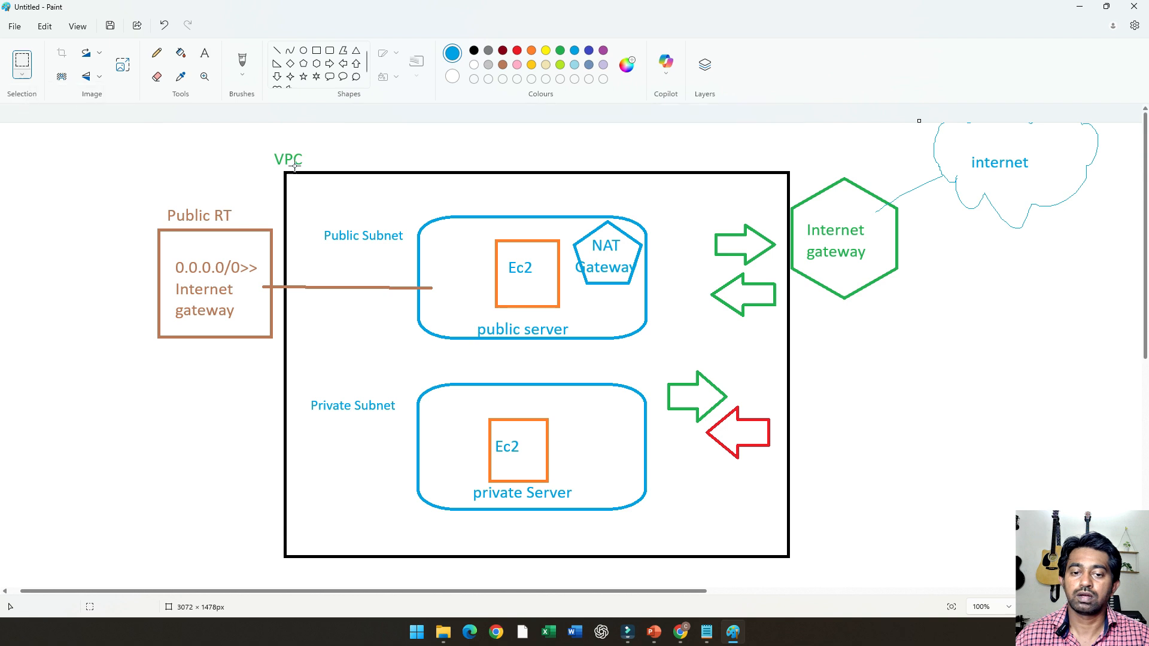
left_click_drag(700, 228, 784, 320)
left_click_drag(745, 268, 906, 338)
left_click_drag(943, 390, 894, 319)
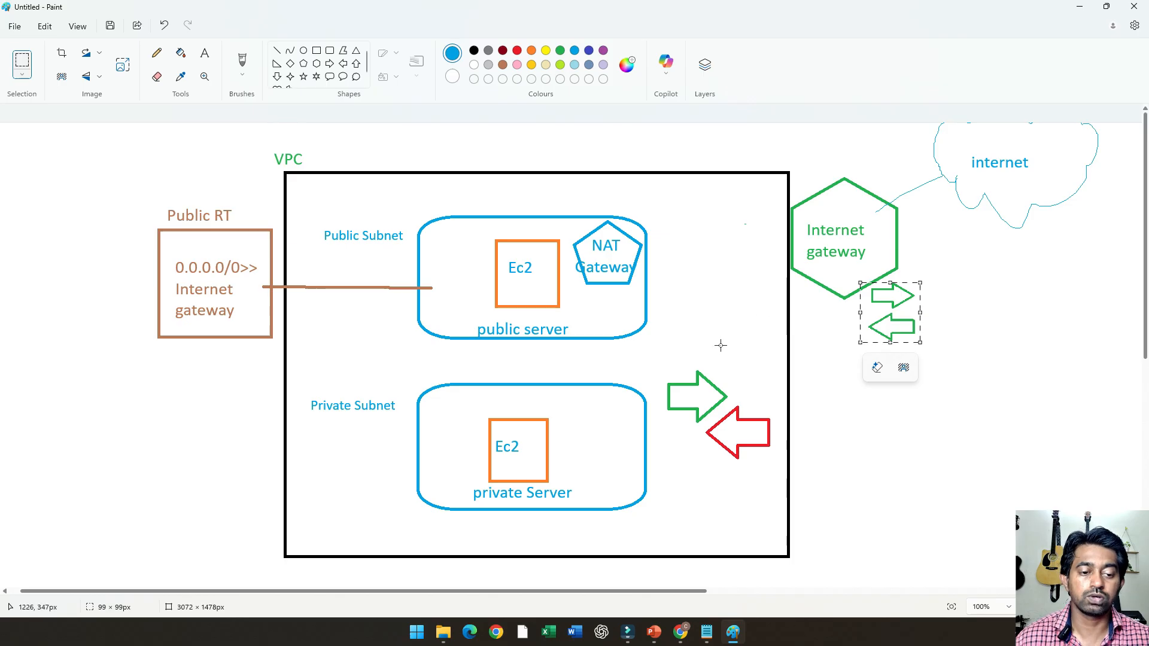
left_click_drag(663, 366, 664, 213)
left_click(688, 349)
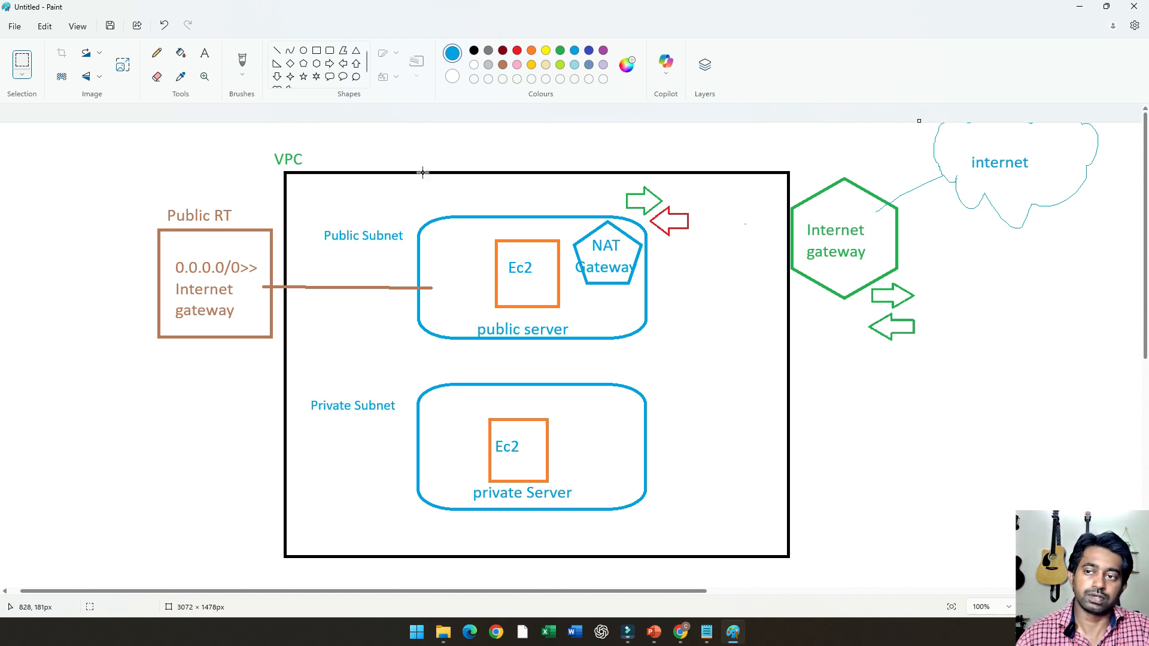
Trace a pencil path from the internet cloud through the Internet gateway to the public server's Ec2 box, and undo it
left_click(156, 53)
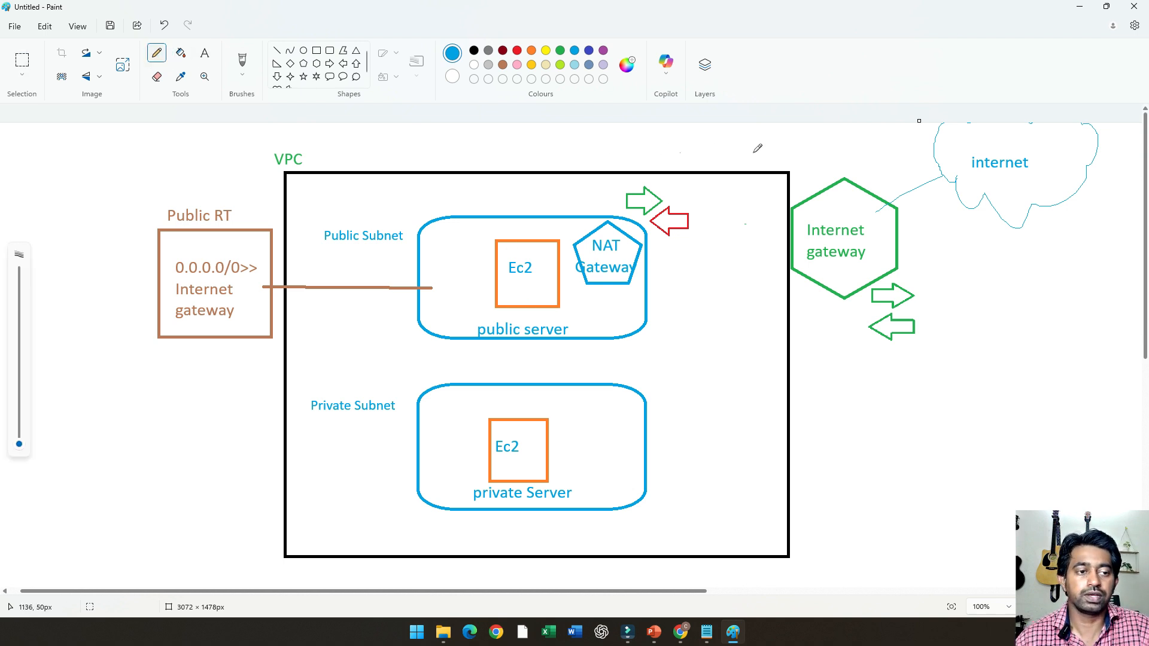
mouse_move(961, 133)
left_mouse_down()
mouse_move(884, 200)
mouse_move(794, 217)
mouse_move(580, 194)
mouse_move(528, 254)
mouse_move(545, 249)
left_mouse_up()
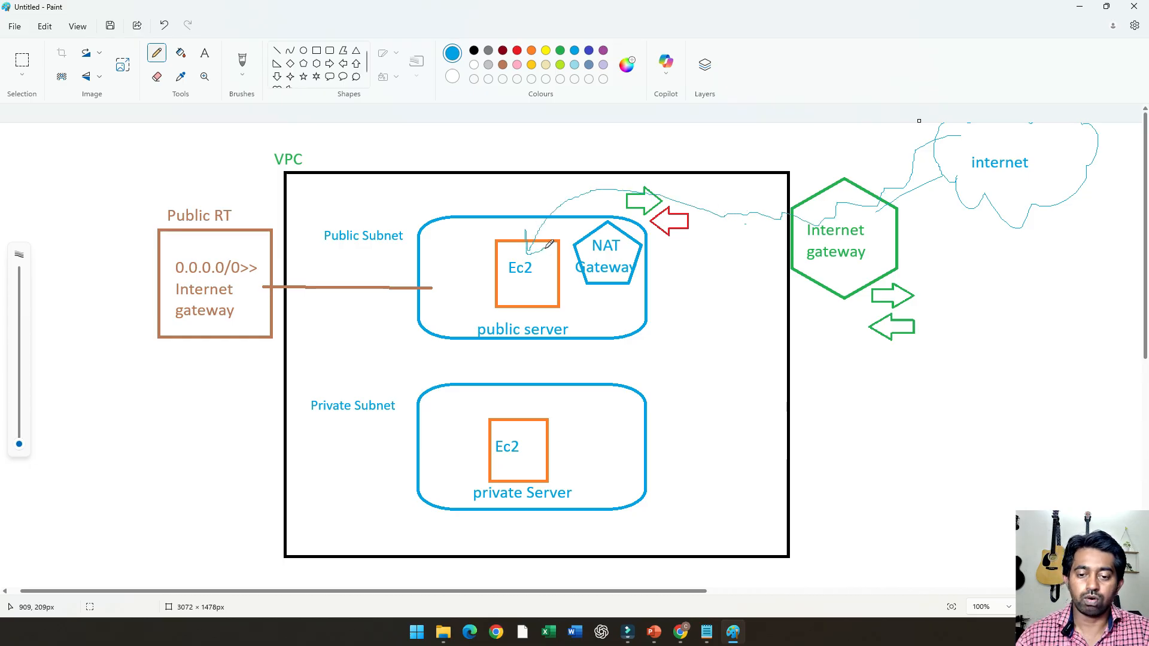
key("ctrl+z")
Circle the private server with the pencil, and undo the path traced from the internet cloud toward the private subnet
mouse_move(585, 427)
left_mouse_down()
mouse_move(486, 522)
mouse_move(559, 405)
left_mouse_up()
mouse_move(1033, 150)
left_mouse_down()
mouse_move(770, 282)
mouse_move(641, 385)
mouse_move(668, 381)
left_mouse_up()
key("ctrl+z")
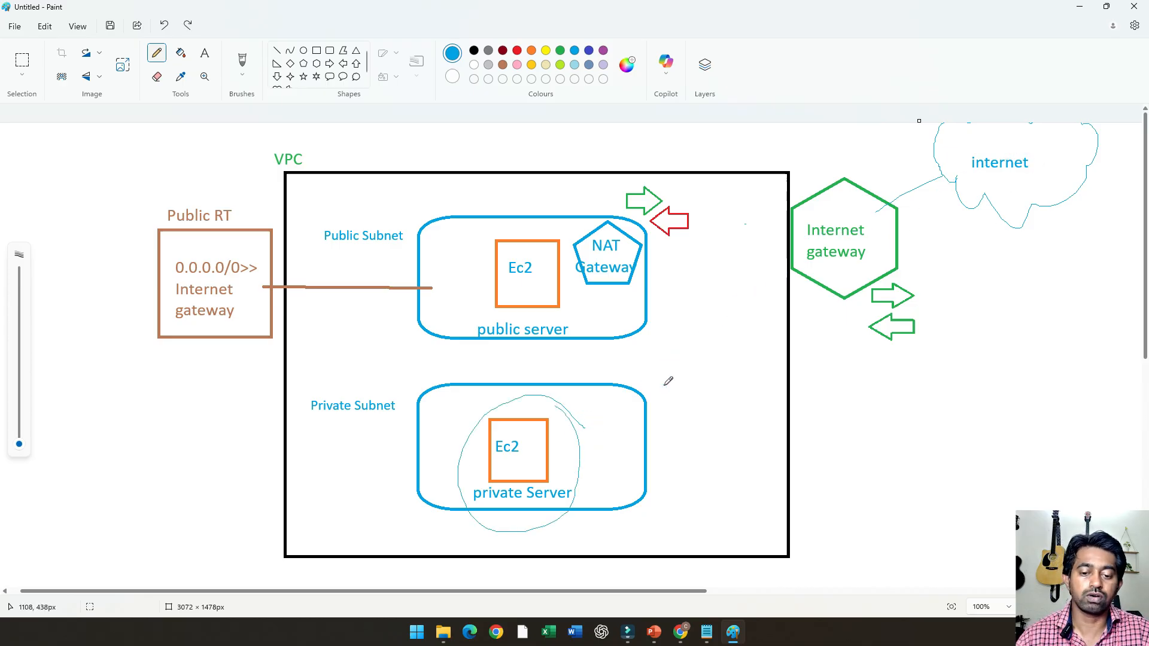
Undo the circle around the private server and sketch a stick figure of a person below the internet cloud
key("ctrl+z")
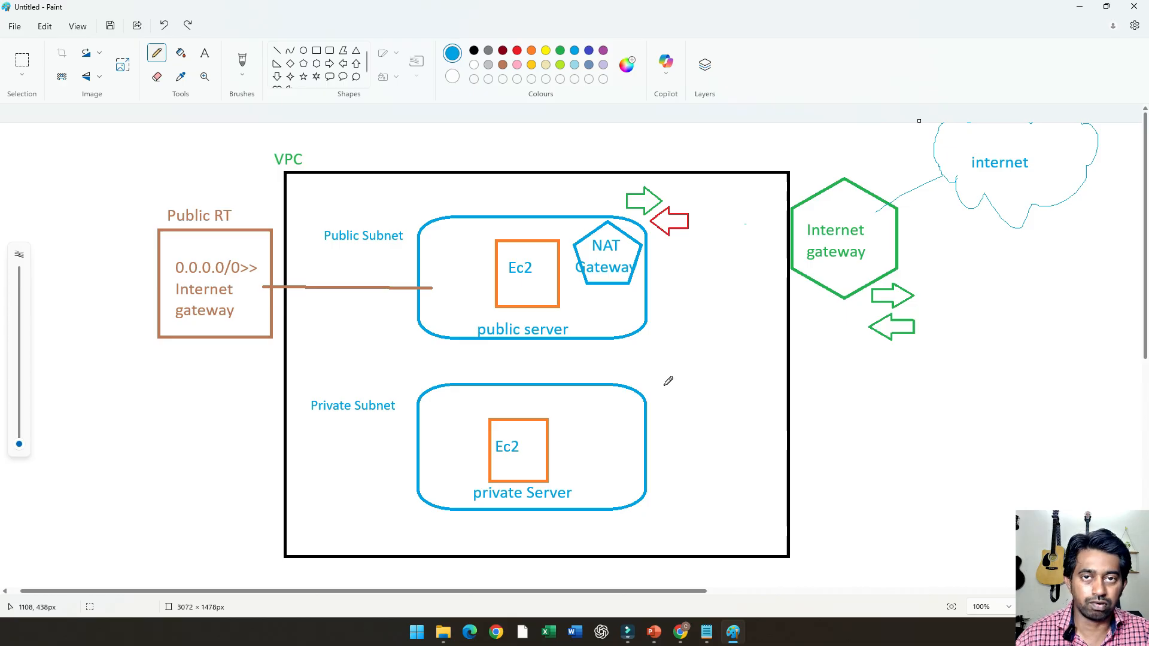
mouse_move(581, 418)
left_mouse_down()
mouse_move(521, 526)
mouse_move(558, 393)
left_mouse_up()
key("ctrl+z")
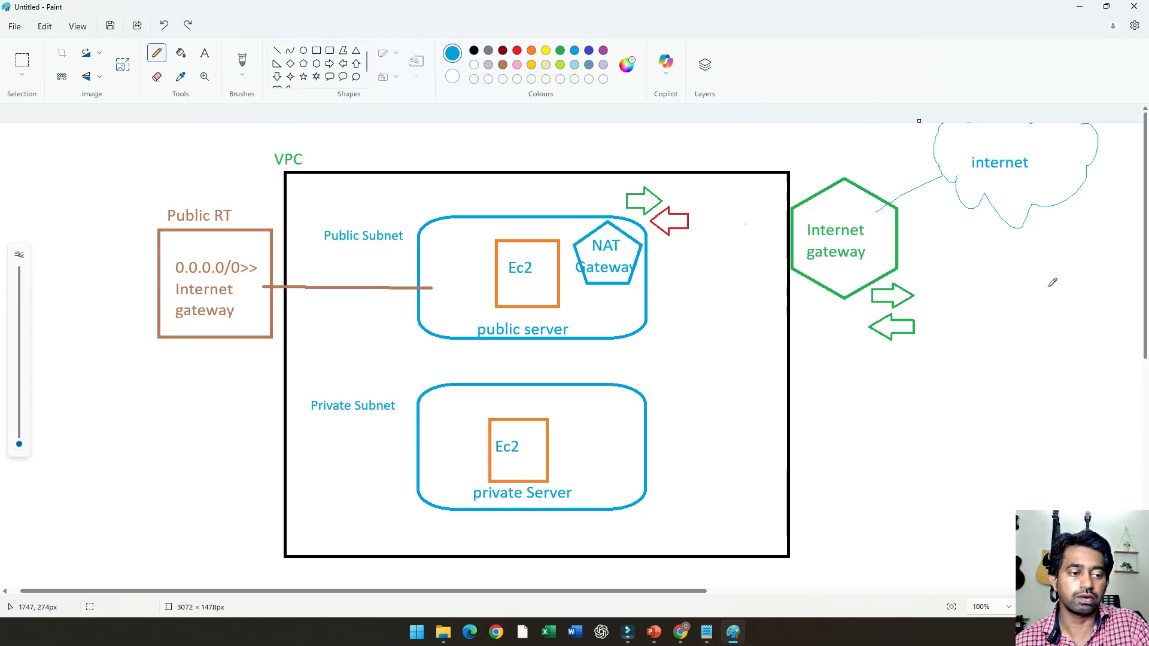
mouse_move(1039, 235)
left_mouse_down()
mouse_move(1021, 243)
mouse_move(1034, 232)
mouse_move(1044, 301)
mouse_move(1070, 341)
left_mouse_up()
left_click_drag(1013, 293, 1066, 273)
Trace a path from the internet through the Internet gateway and public server to the private server, tick both servers, and undo these marks
mouse_move(989, 280)
left_mouse_down()
mouse_move(916, 191)
mouse_move(849, 196)
mouse_move(799, 229)
mouse_move(610, 170)
mouse_move(559, 182)
mouse_move(526, 262)
mouse_move(540, 242)
left_mouse_up()
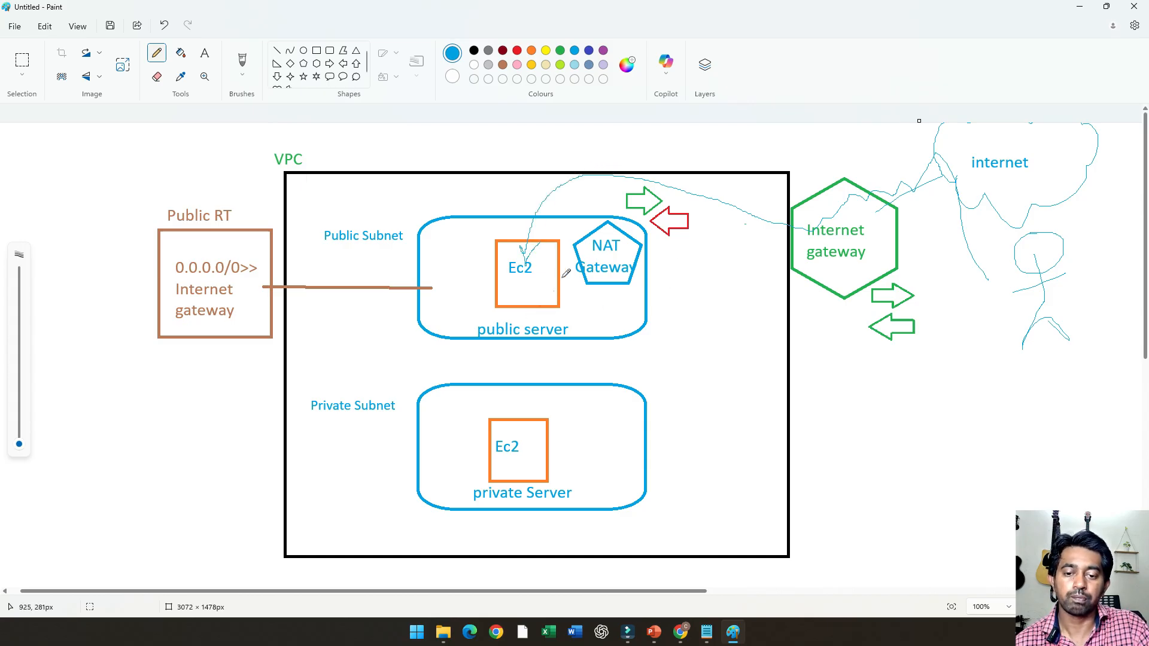
left_click_drag(563, 456, 585, 439)
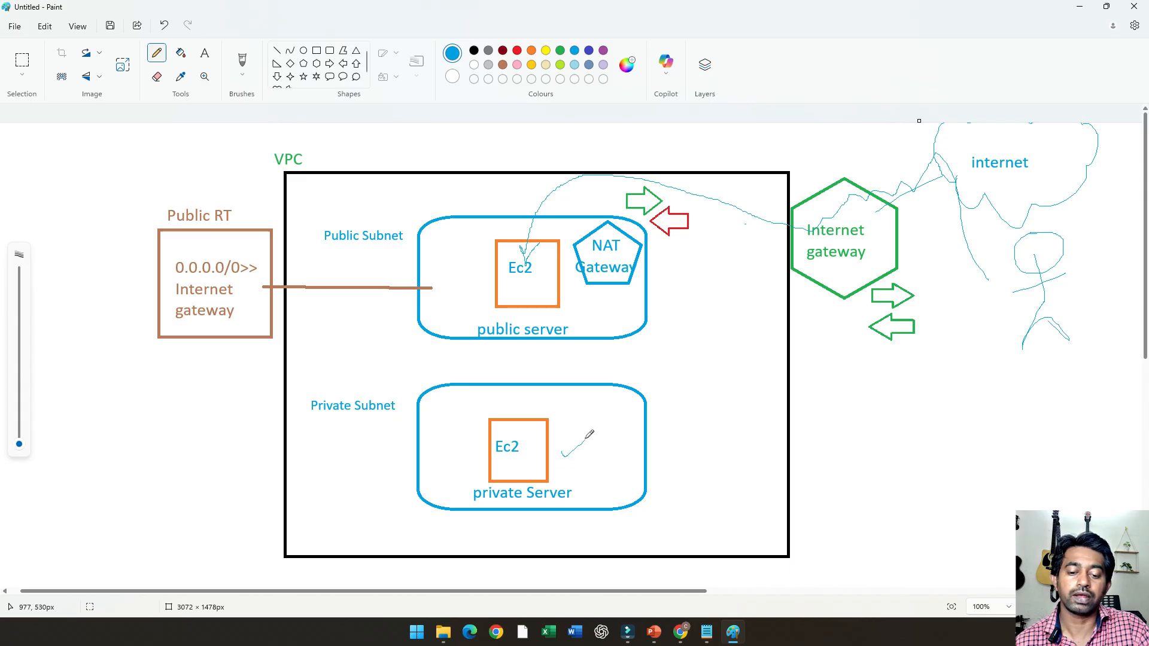
left_click_drag(564, 303, 584, 276)
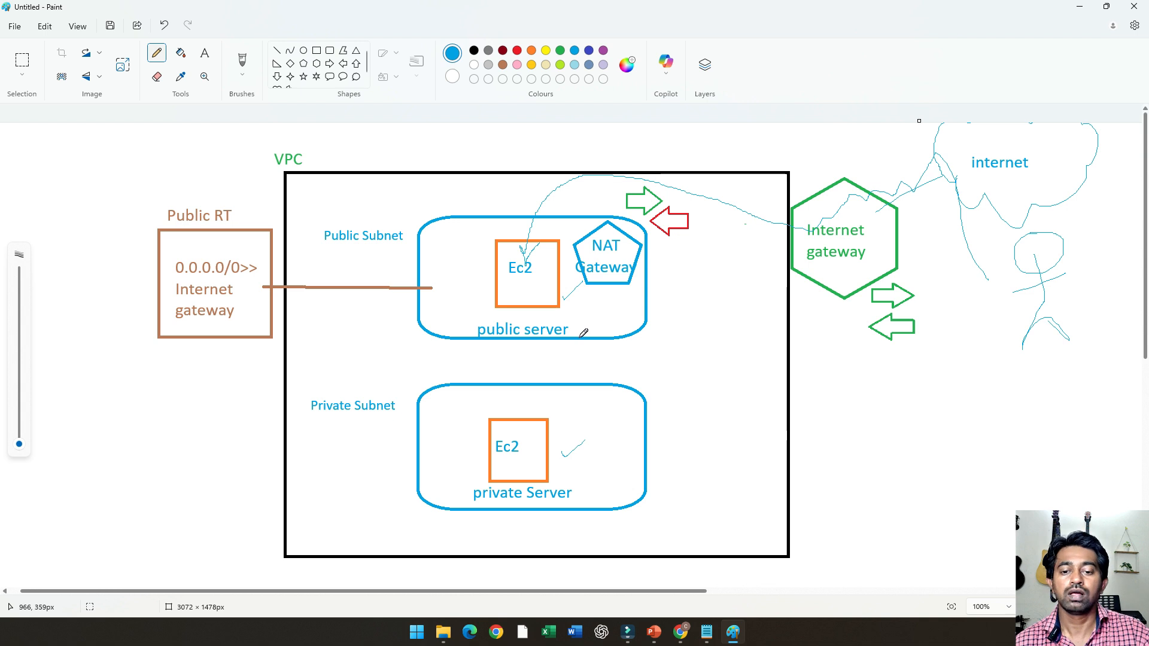
mouse_move(551, 243)
left_mouse_down()
mouse_move(473, 240)
mouse_move(557, 252)
mouse_move(521, 233)
left_mouse_up()
mouse_move(519, 285)
left_mouse_down()
mouse_move(588, 324)
mouse_move(572, 426)
mouse_move(535, 457)
mouse_move(550, 461)
left_mouse_up()
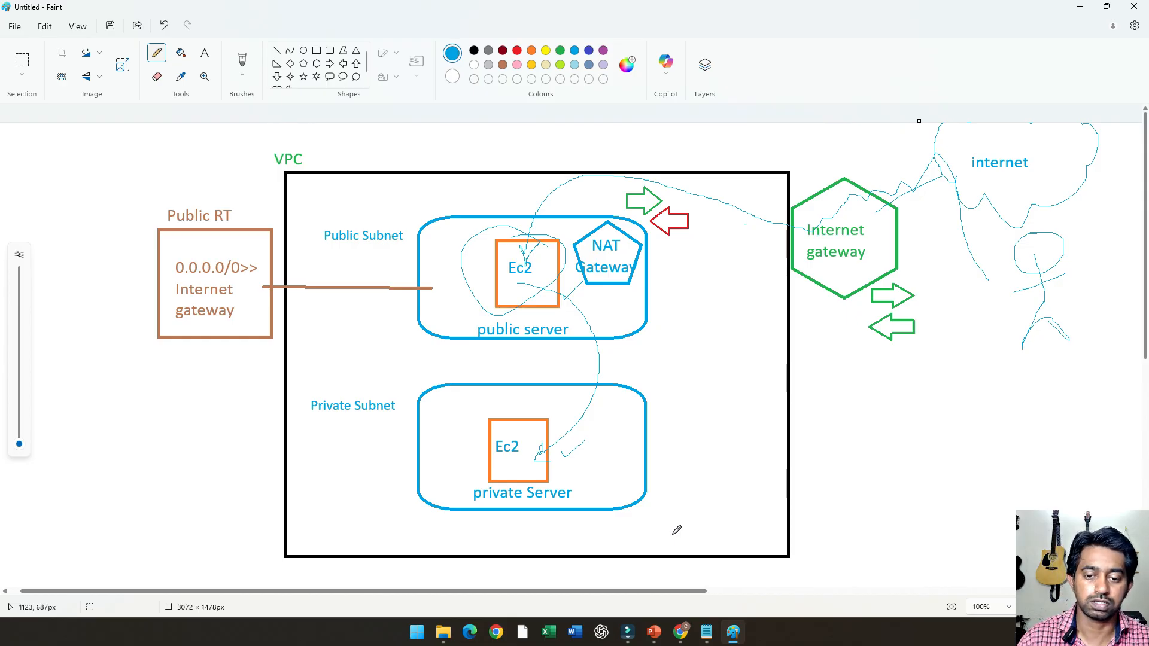
key("ctrl+z")
key("ctrl+z")
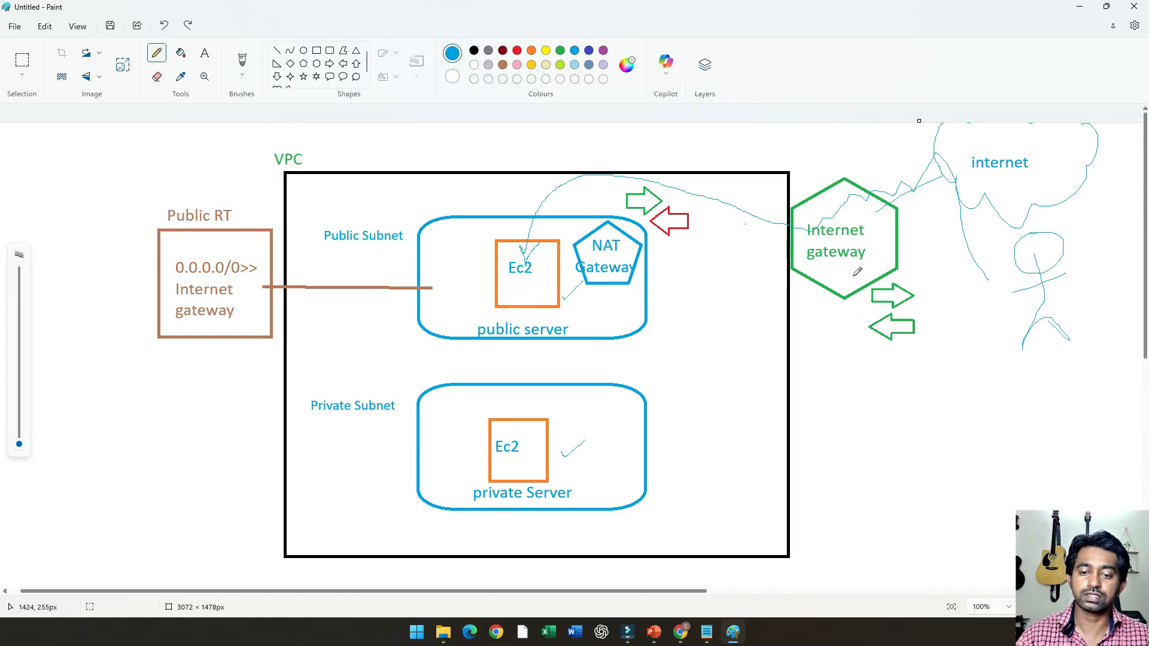
key("ctrl+z")
key("ctrl+z")
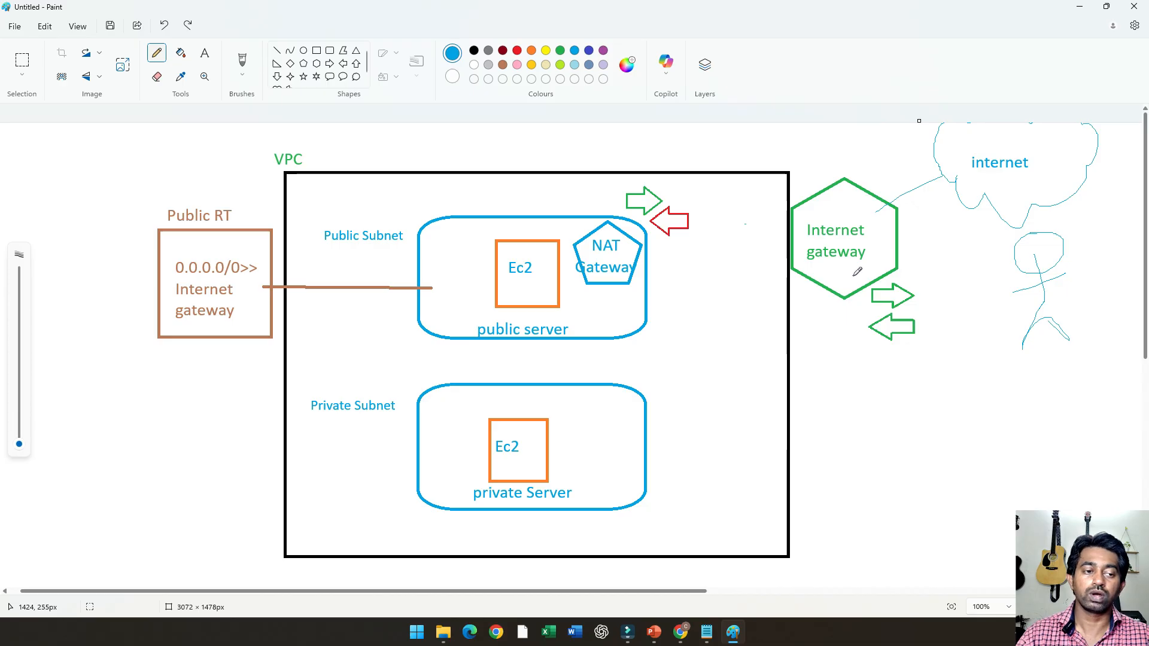
Retrace the connection from the internet via the Internet gateway and public Ec2 box to the private Ec2 box, and undo it
mouse_move(995, 151)
left_mouse_down()
mouse_move(772, 235)
mouse_move(526, 223)
mouse_move(522, 286)
mouse_move(628, 333)
mouse_move(548, 440)
mouse_move(536, 436)
mouse_move(546, 452)
left_mouse_up()
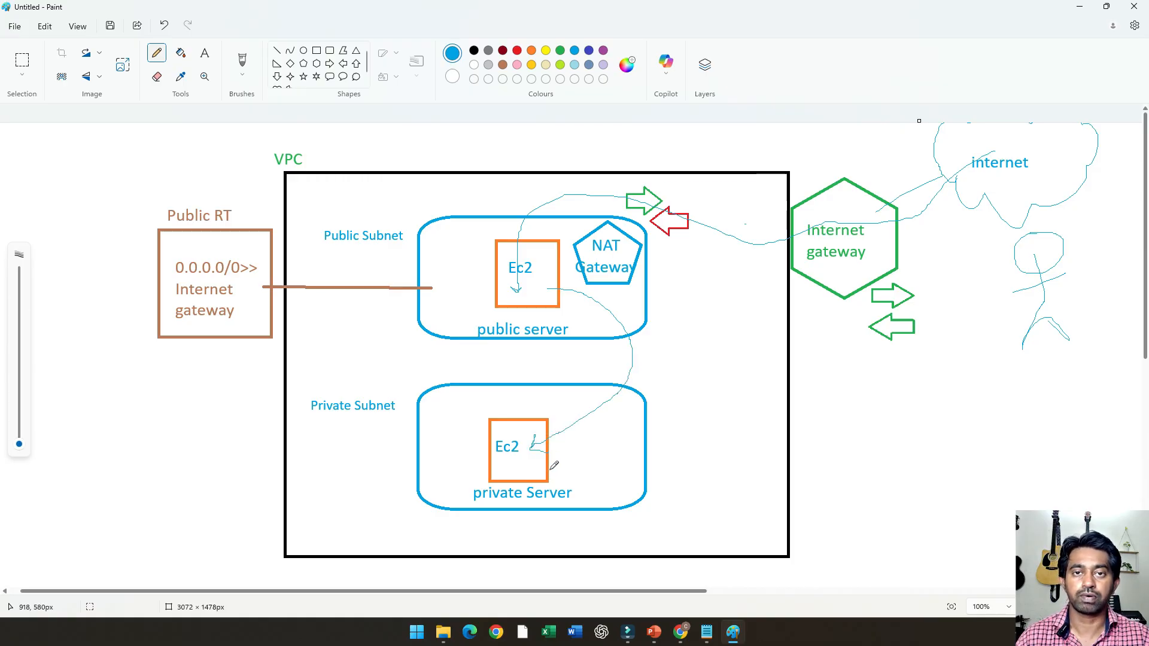
key("ctrl+z")
key("ctrl+z")
key("ctrl+z")
key("ctrl+z")
key("ctrl+z")
key("ctrl+z")
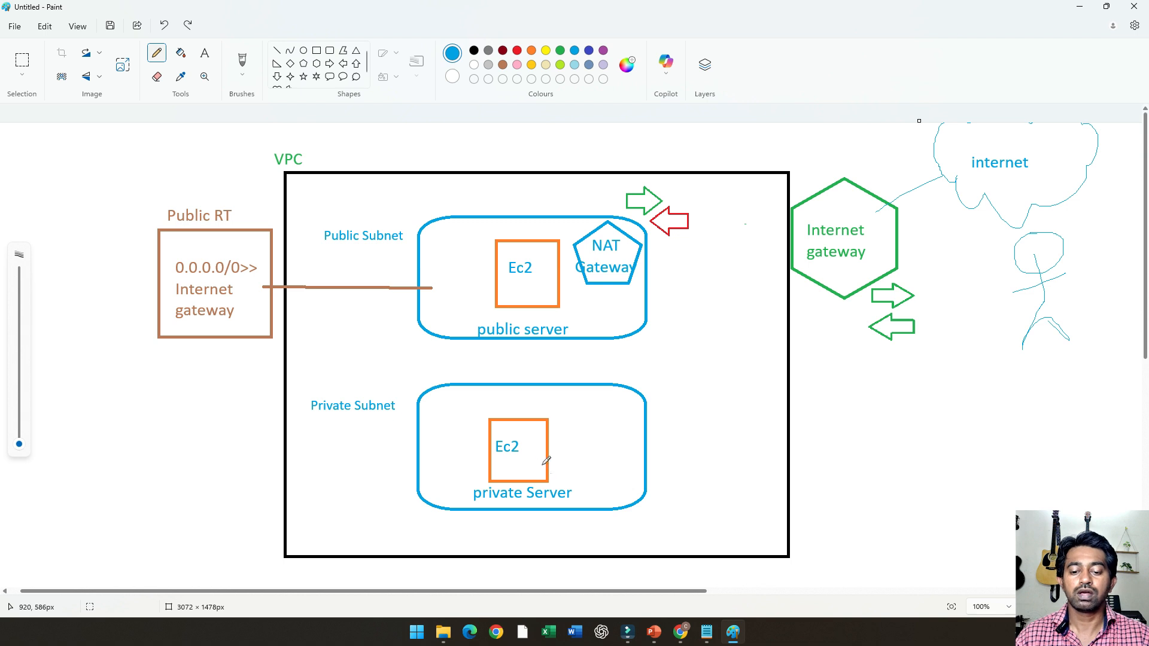
Trace a pencil path from the private server's Ec2 box toward the Internet gateway, and undo it
mouse_move(525, 456)
left_mouse_down()
mouse_move(524, 474)
mouse_move(862, 339)
left_mouse_up()
key("ctrl+z")
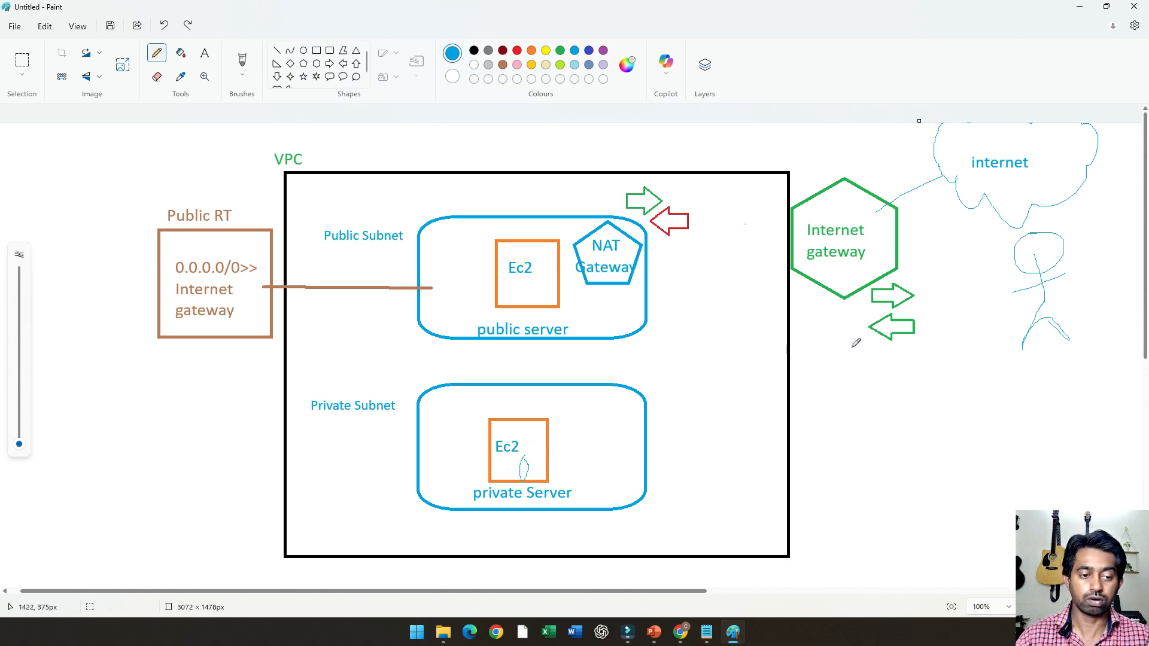
key("ctrl+z")
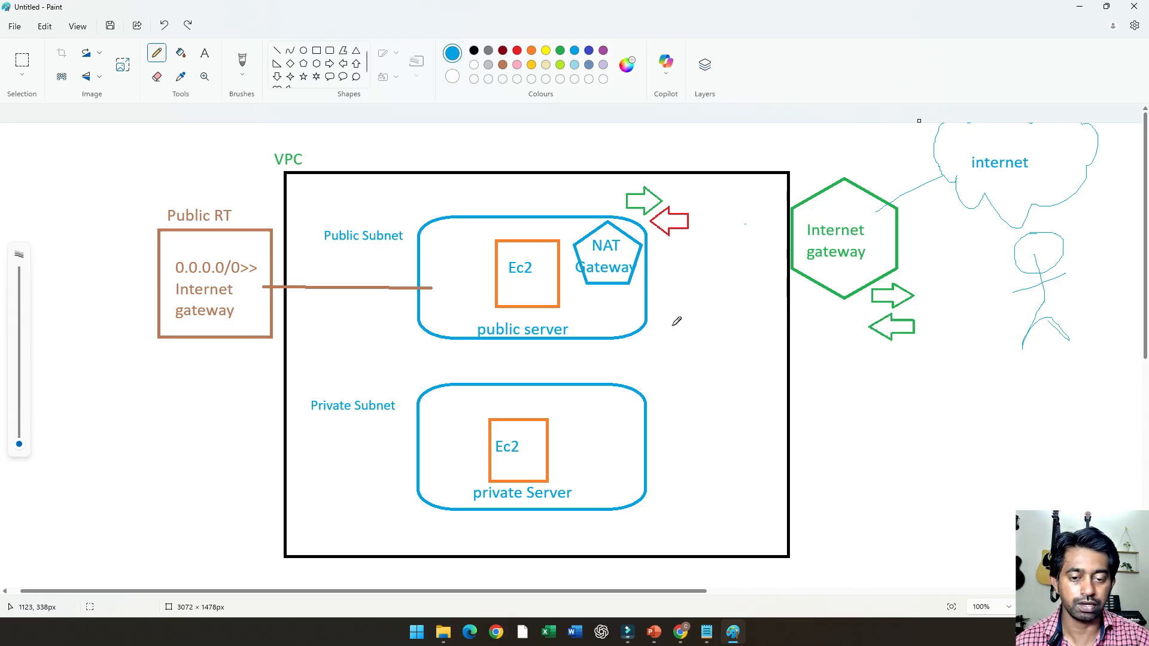
Trace a direct path from the internet cloud to the private server, cross it out, and undo the strokes
mouse_move(983, 143)
left_mouse_down()
mouse_move(898, 170)
mouse_move(673, 346)
mouse_move(558, 457)
mouse_move(657, 484)
left_mouse_up()
left_click_drag(623, 407, 611, 515)
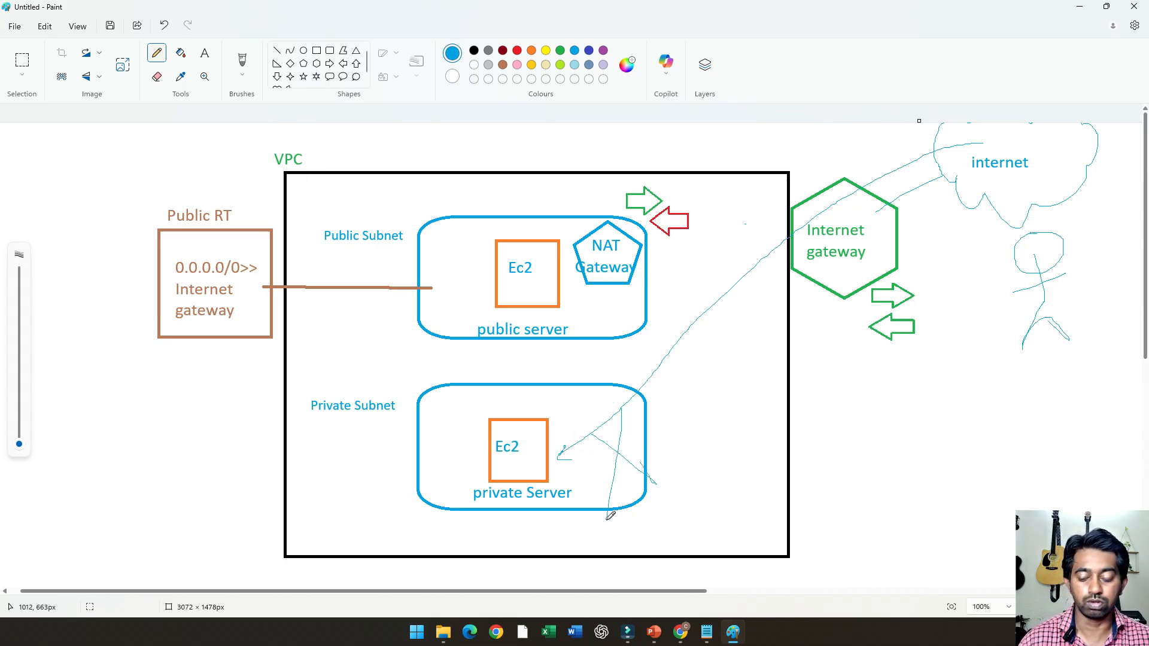
key("ctrl+z")
key("ctrl+z")
key("ctrl+z")
key("ctrl+z")
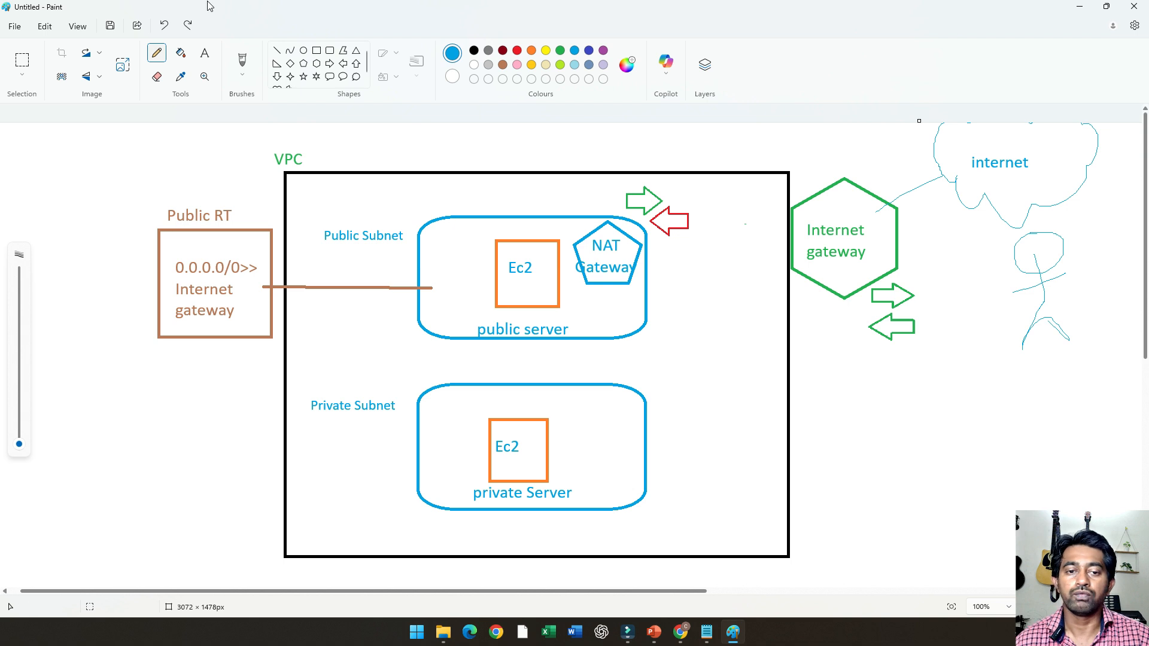
Circle the public server's Ec2 box and draw a pencil path to it from the internet cloud
mouse_move(557, 224)
left_mouse_down()
mouse_move(547, 224)
mouse_move(580, 305)
mouse_move(560, 219)
left_mouse_up()
mouse_move(1032, 148)
left_mouse_down()
mouse_move(652, 202)
mouse_move(560, 241)
mouse_move(560, 223)
mouse_move(565, 245)
left_mouse_up()
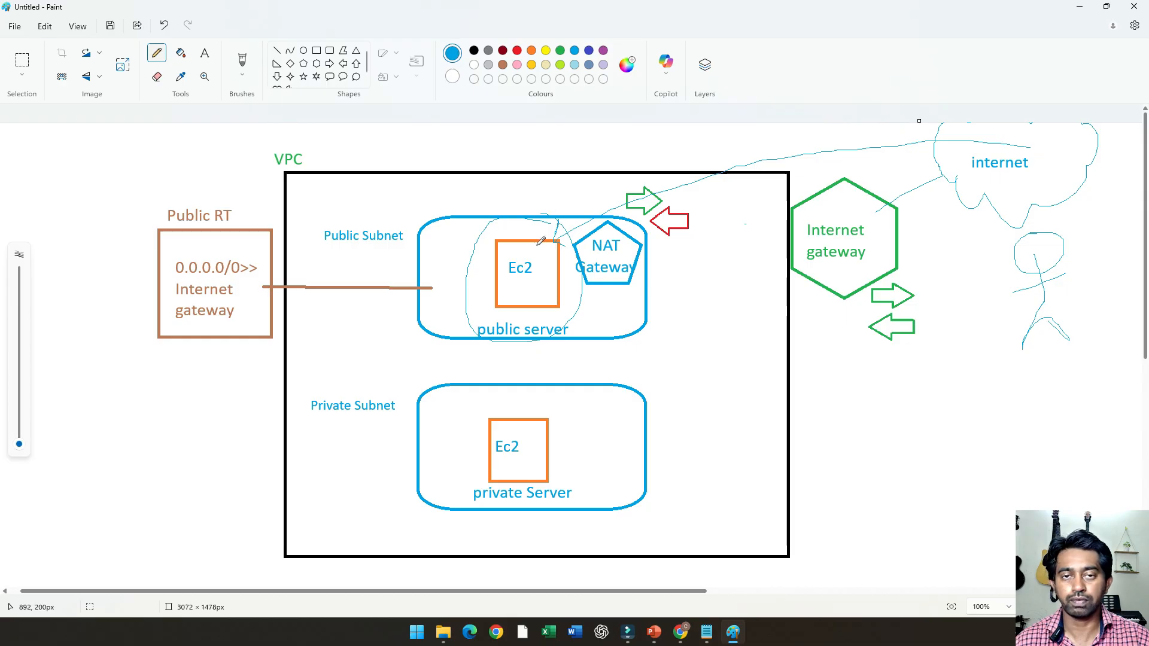
Switch to the EC2 console in the browser, open the Public-server instance's details and look through them
key("alt+Tab")
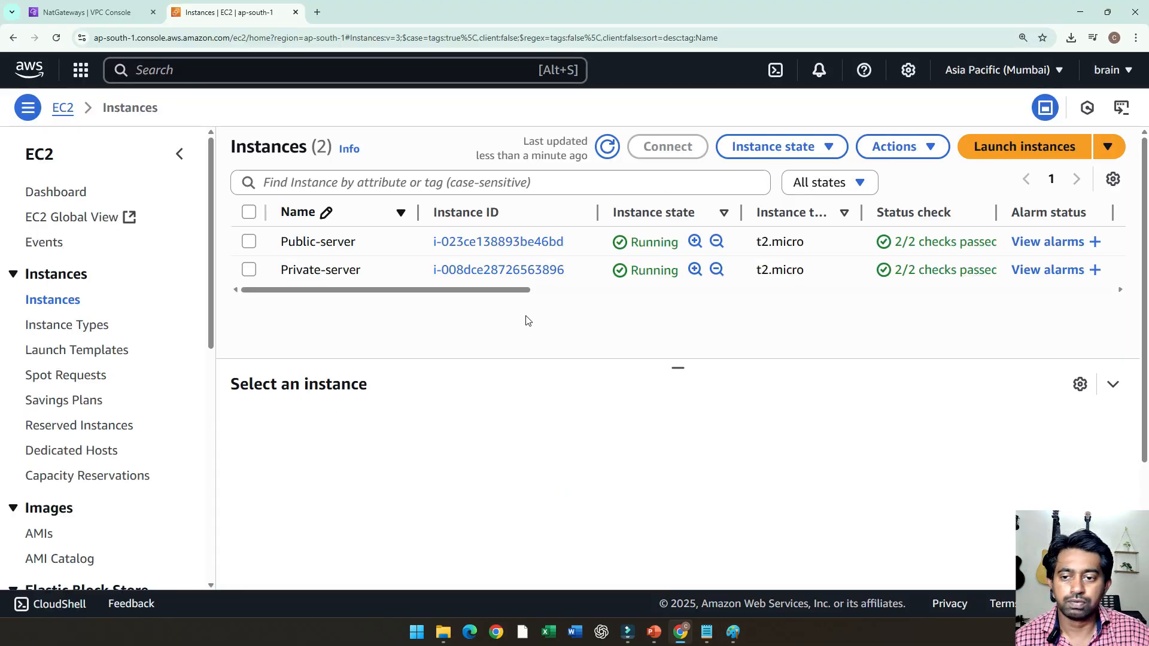
left_click(250, 241)
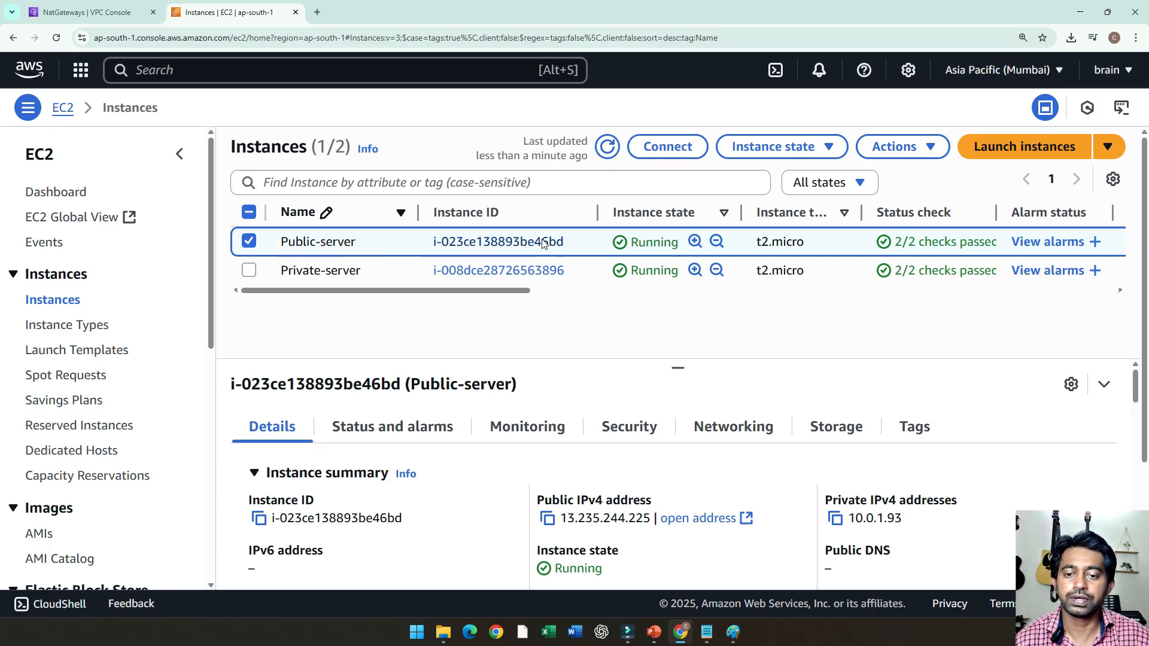
left_click(494, 242)
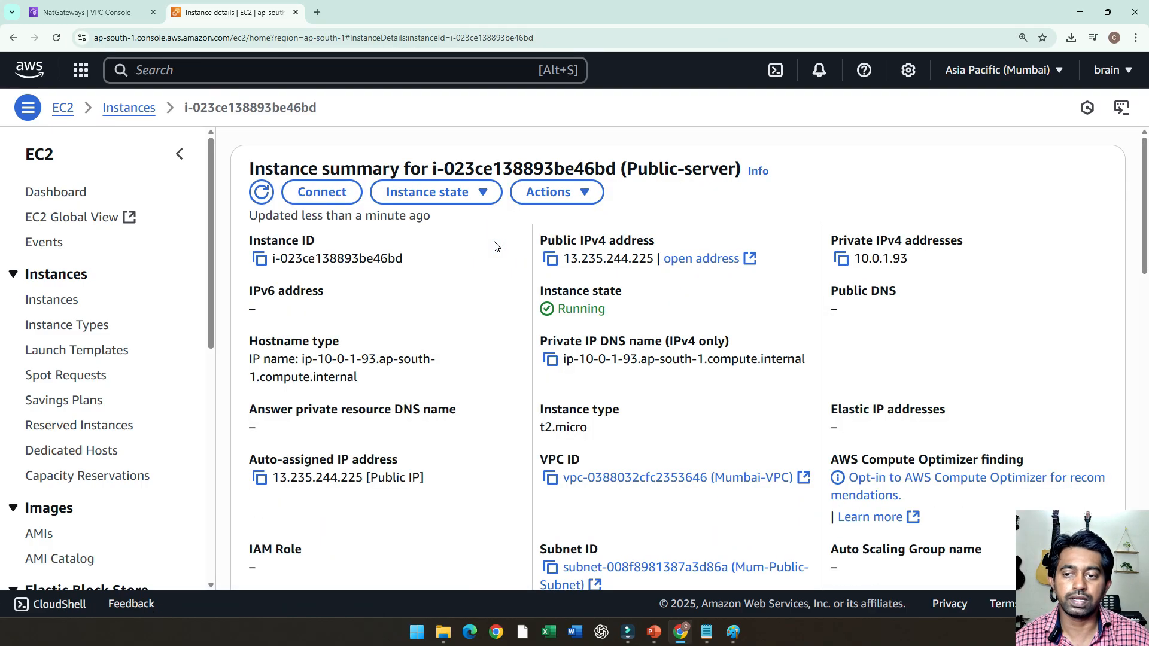
scroll(496, 266, "down", 5)
scroll(496, 267, "down", 10)
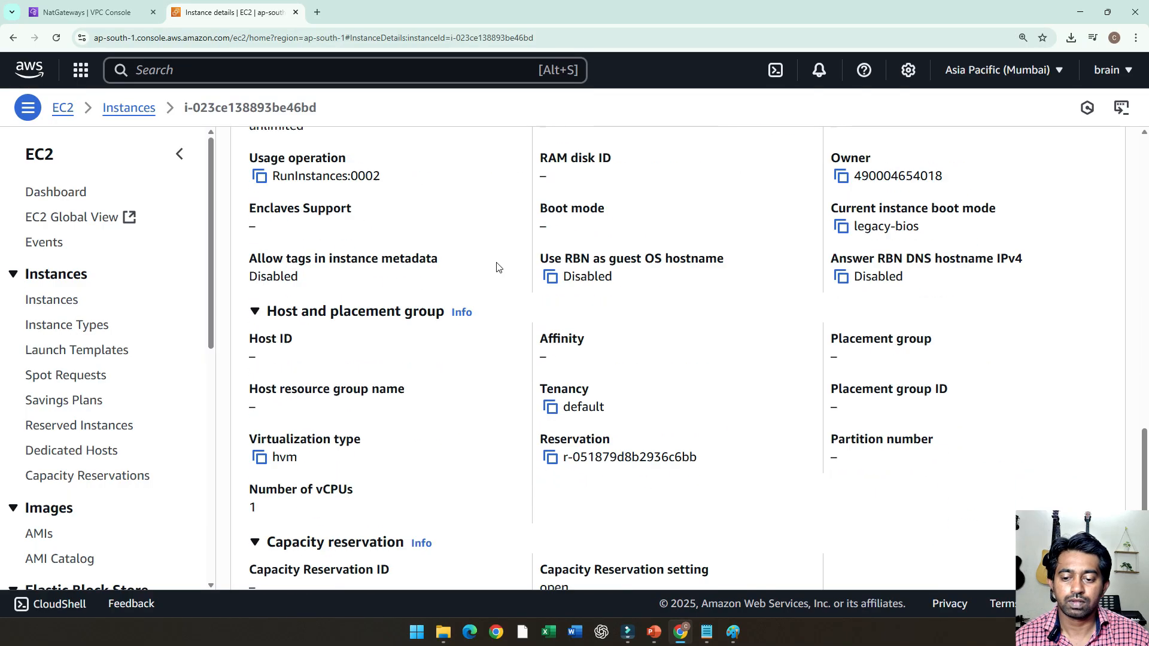
scroll(496, 267, "up", 8)
scroll(497, 267, "up", 6)
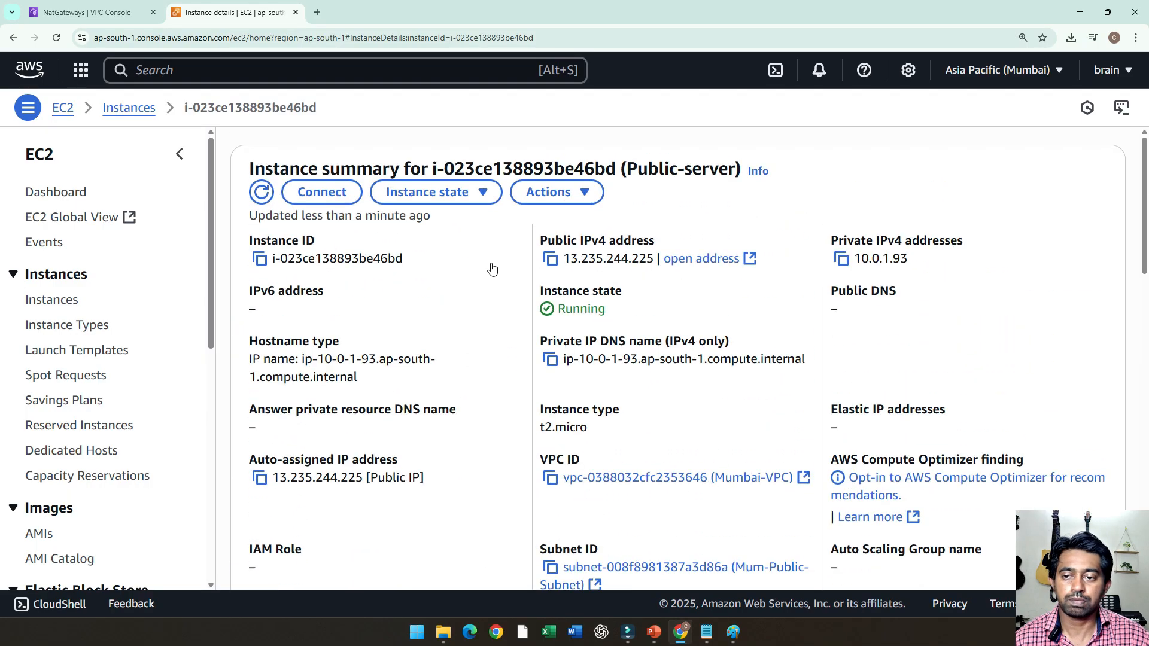
Open the RDP client connection options for Public-server and download its remote desktop file
left_click(327, 194)
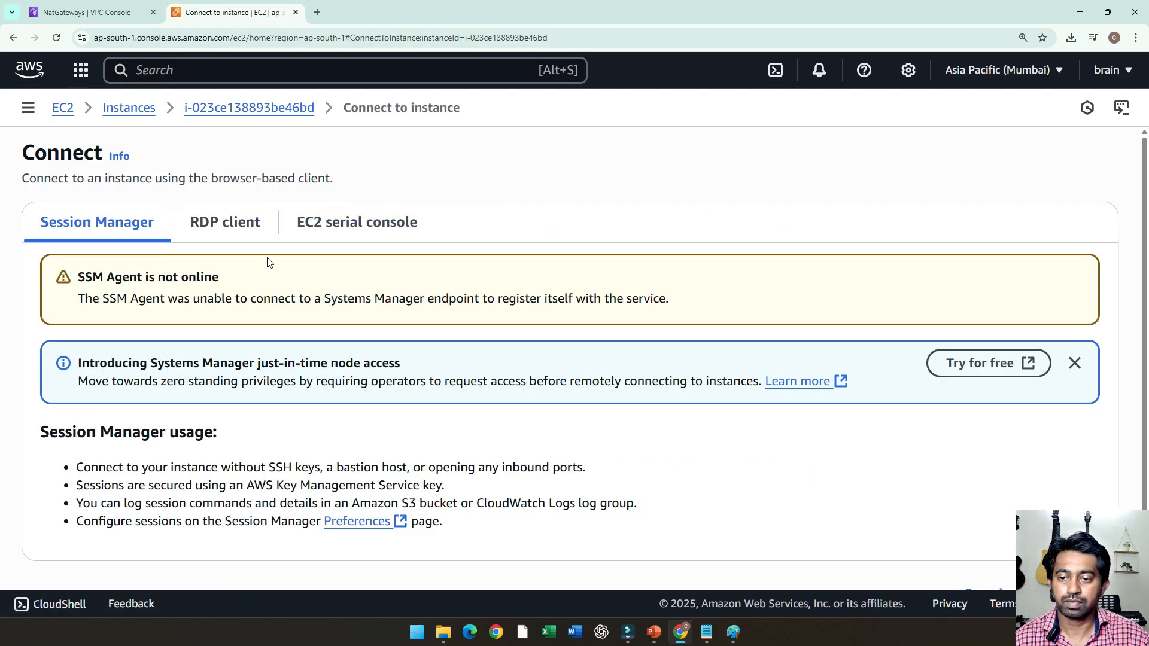
left_click(219, 225)
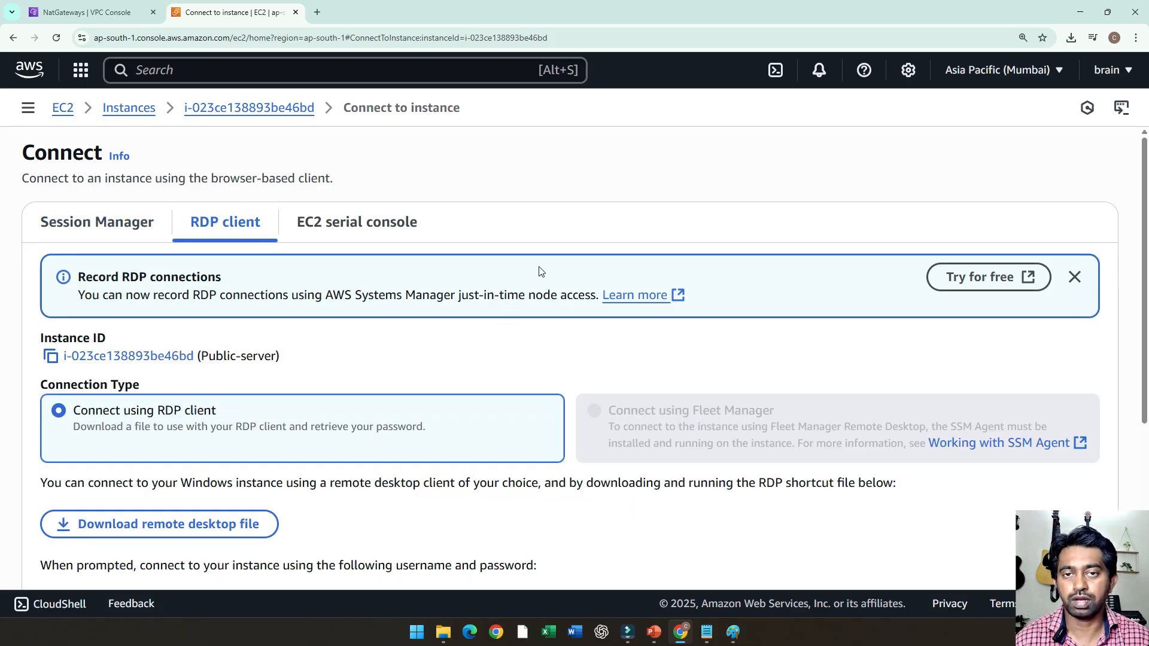
scroll(616, 193, "down", 3)
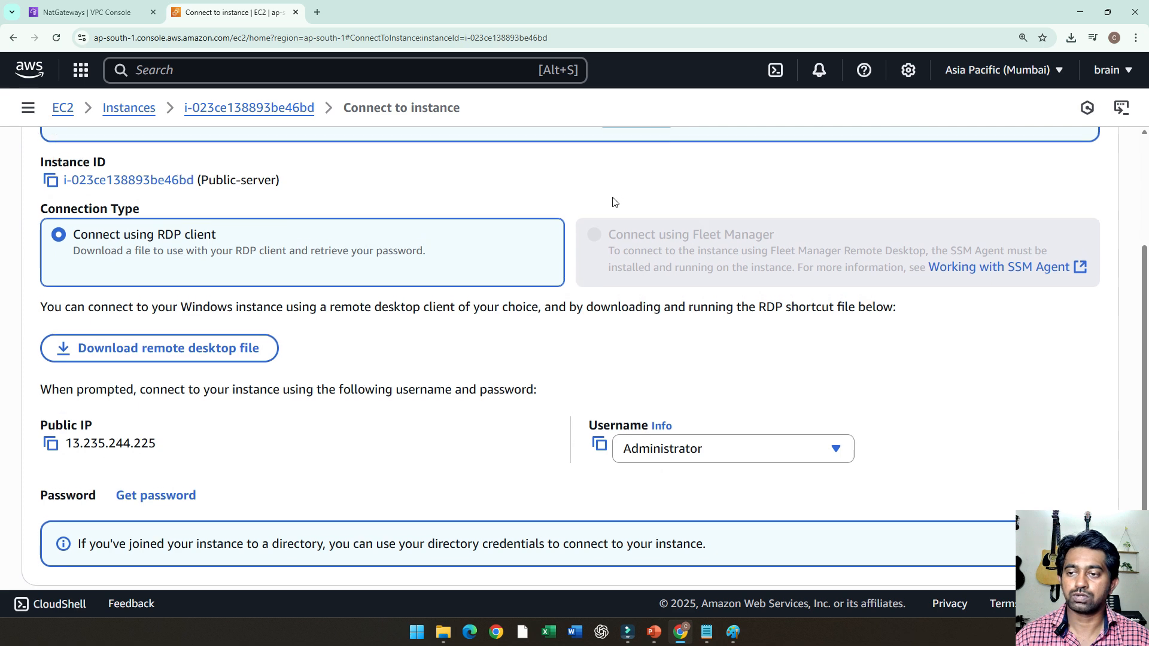
scroll(616, 197, "up", 3)
scroll(293, 354, "down", 1)
scroll(294, 355, "down", 2)
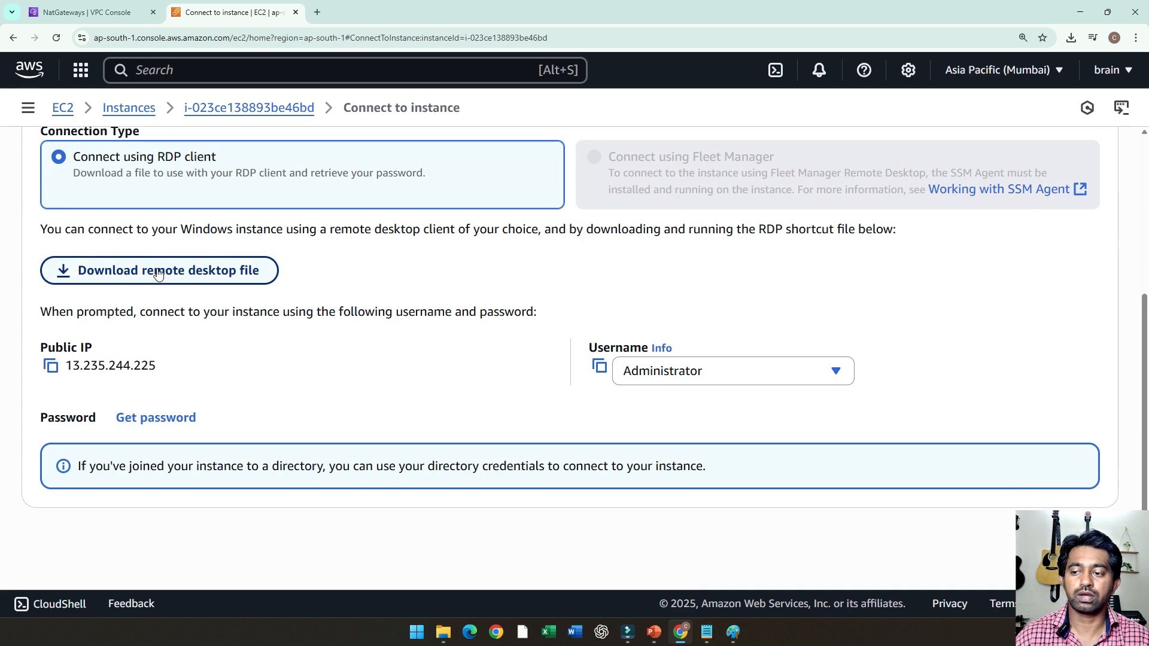
left_click(199, 271)
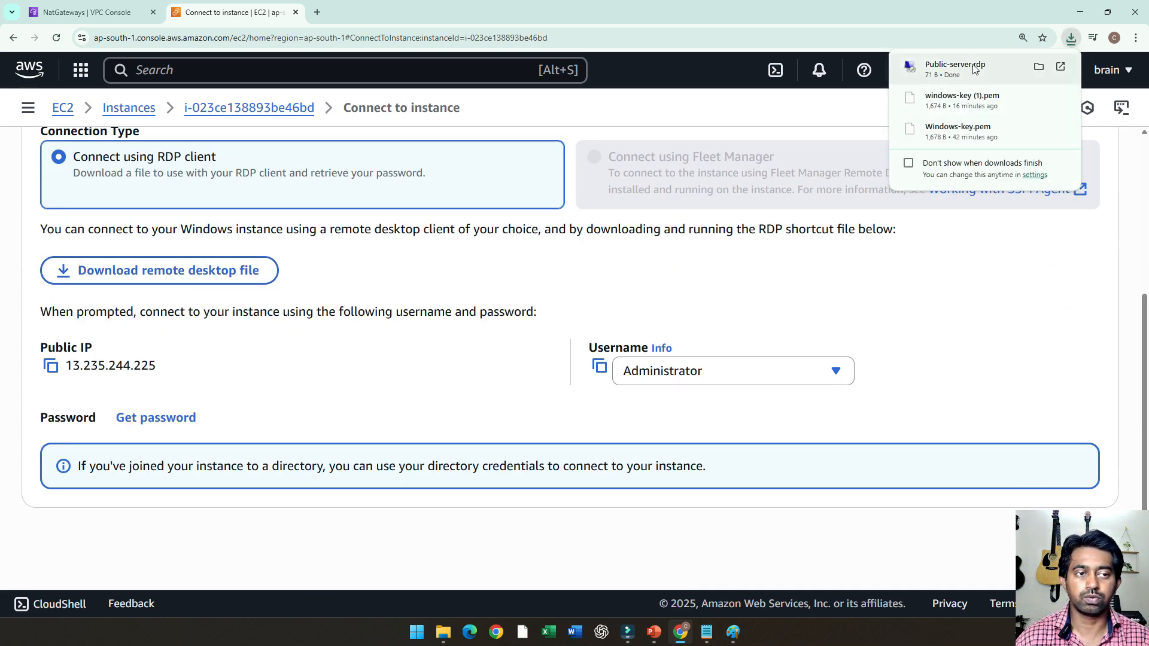
Launch the downloaded Public-server.rdp file and accept connecting despite the unknown publisher
left_click(958, 66)
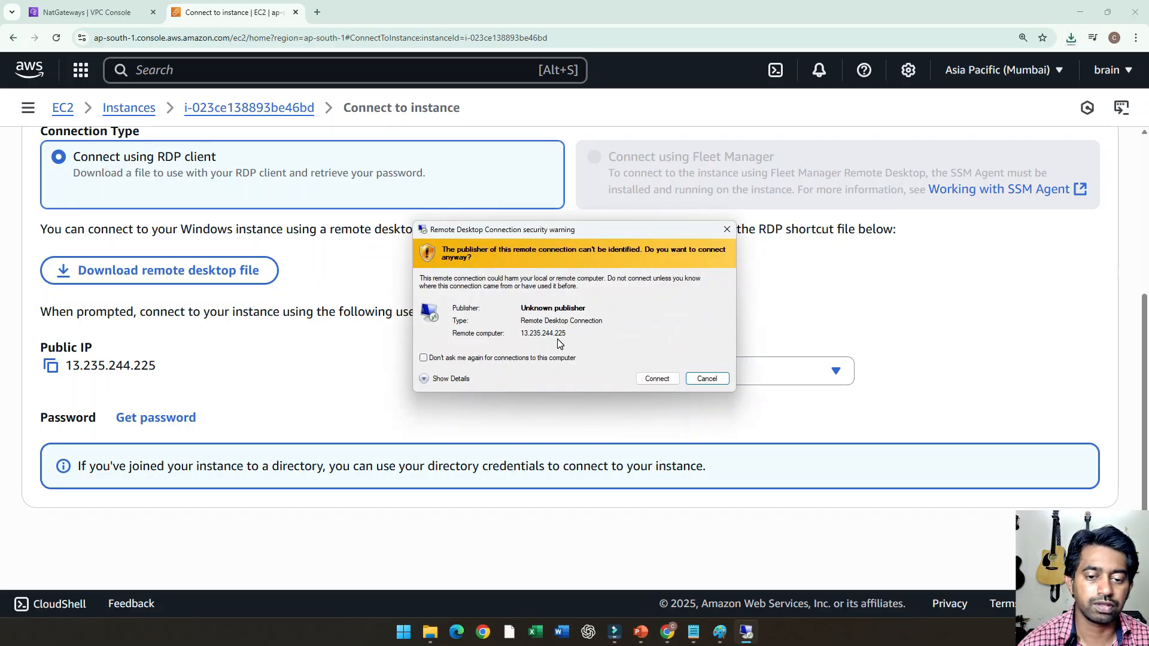
left_click(657, 378)
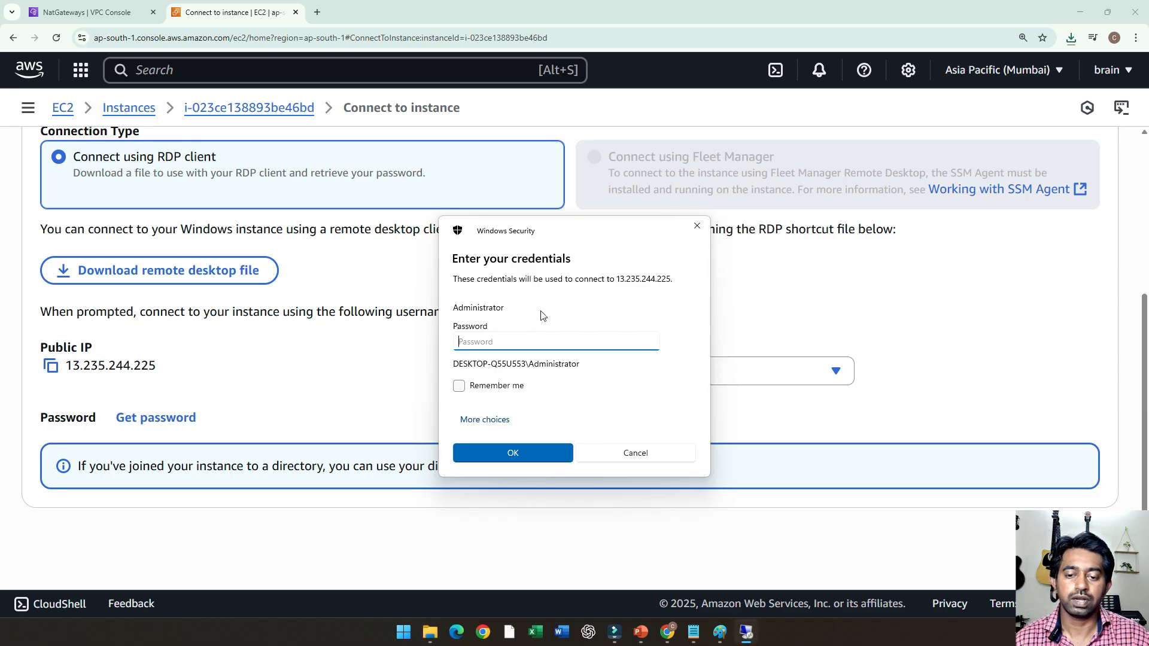
Decrypt the Public-server Administrator password in the EC2 console using the Windows-key.pem file, and copy the password
left_click(320, 381)
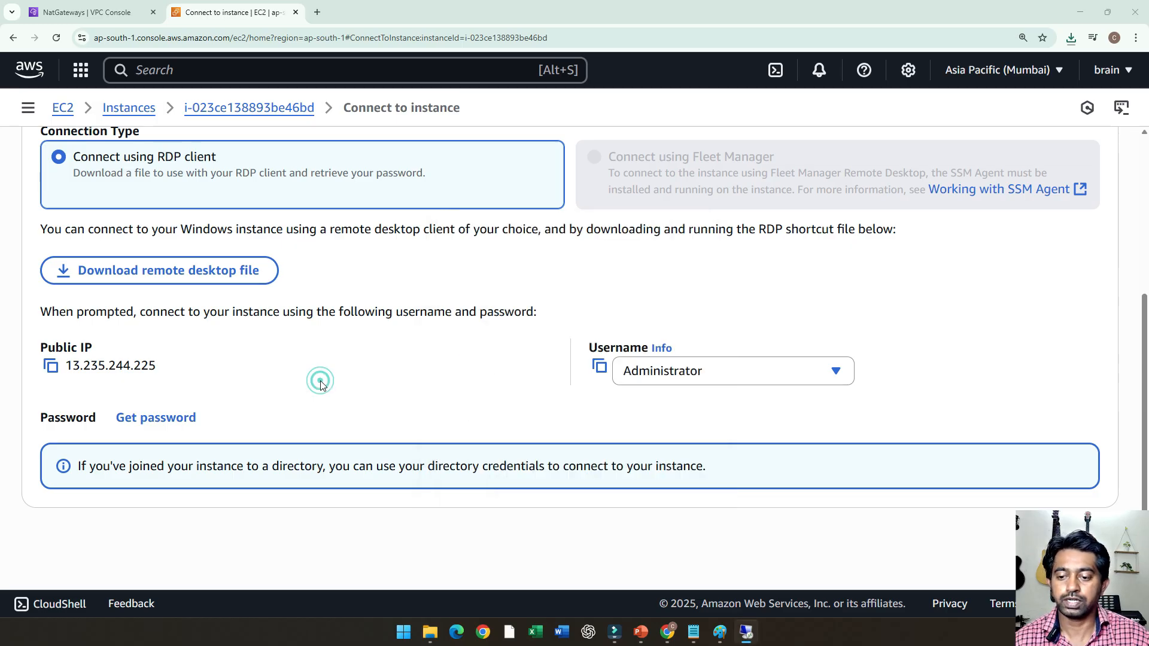
left_click(191, 416)
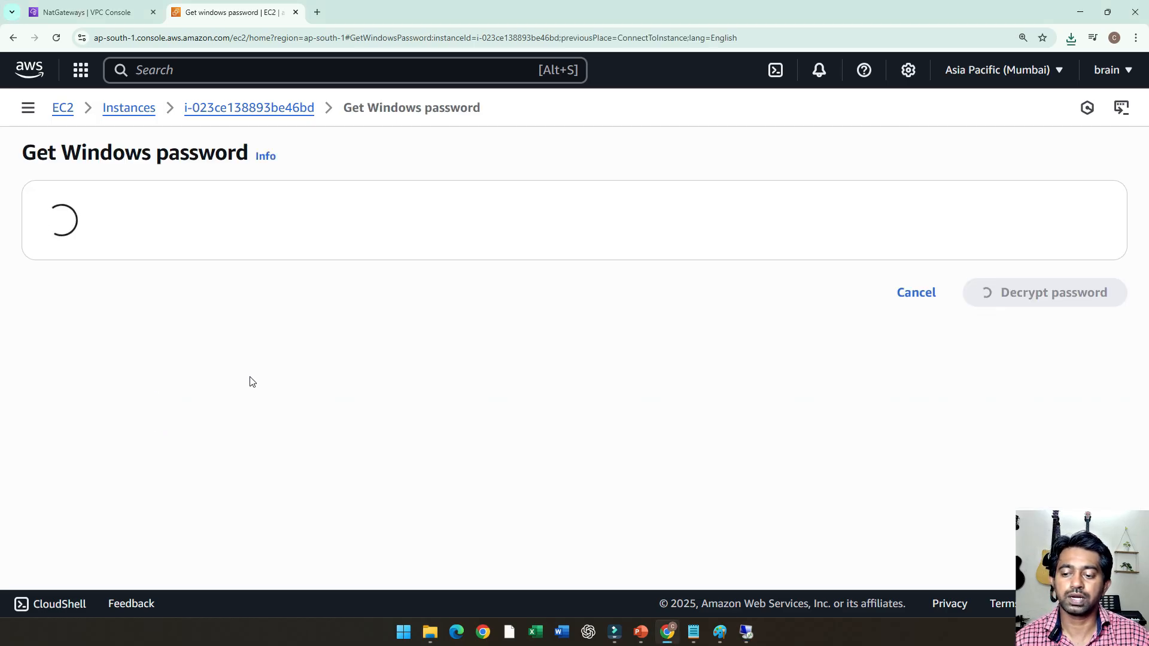
left_click(192, 387)
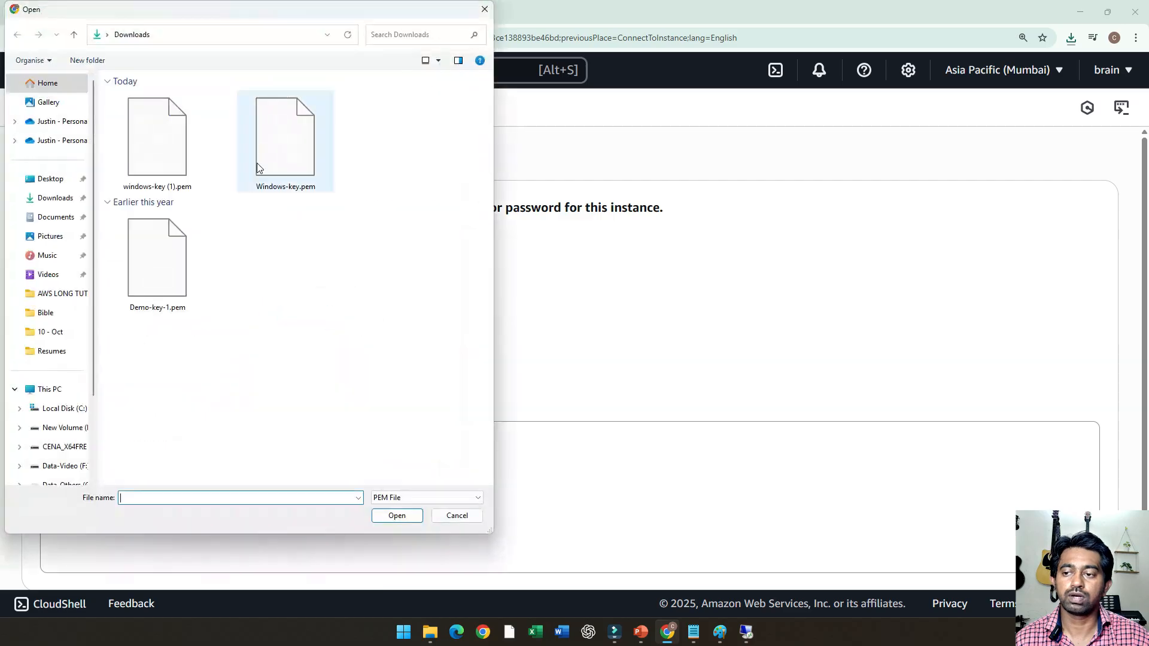
left_click(265, 130)
left_click(395, 515)
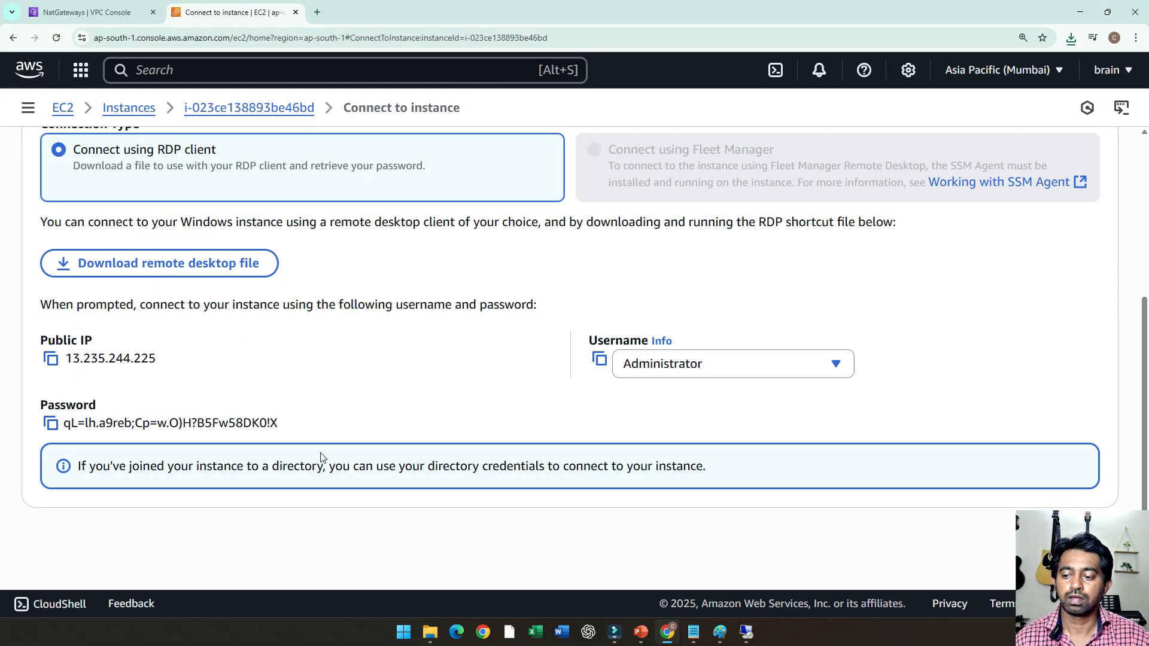
left_click(48, 425)
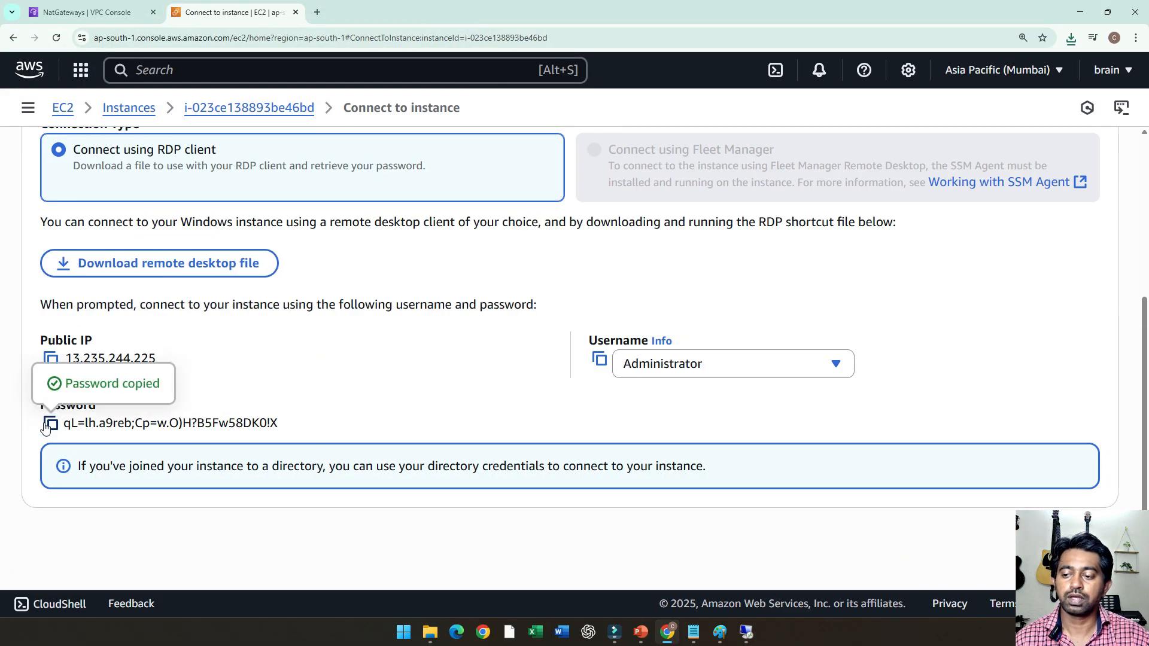
Paste the Administrator password into the remote desktop credentials prompt, submit it and accept the untrusted certificate to connect
key("alt+Tab")
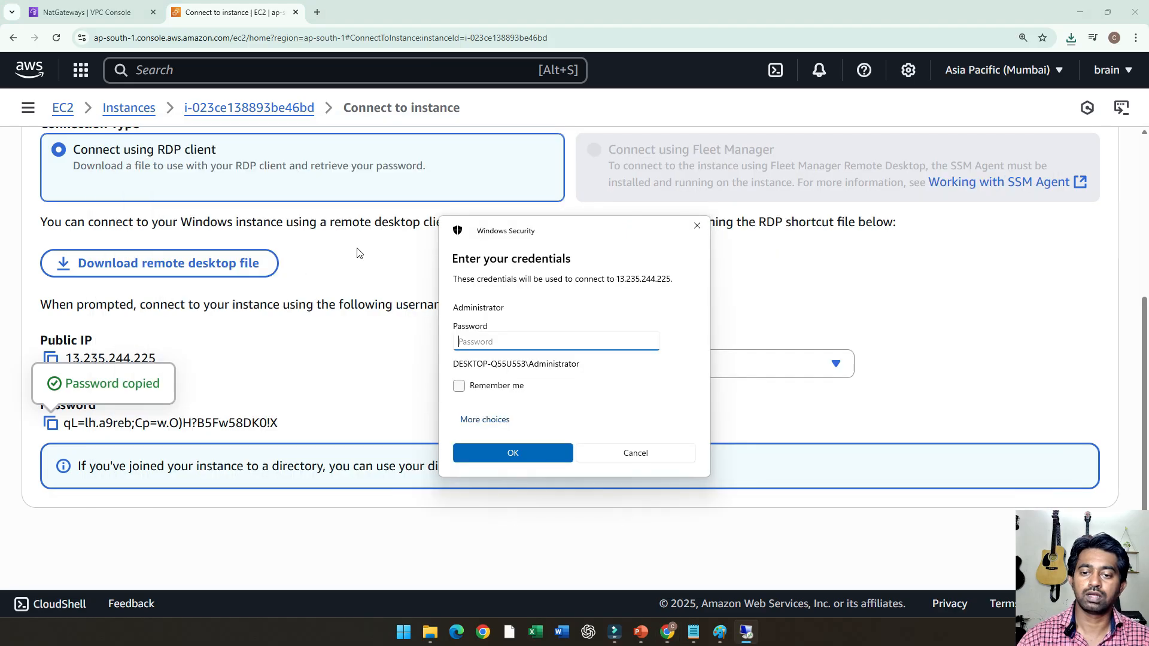
left_click(480, 340)
key("ctrl+v")
key("Return")
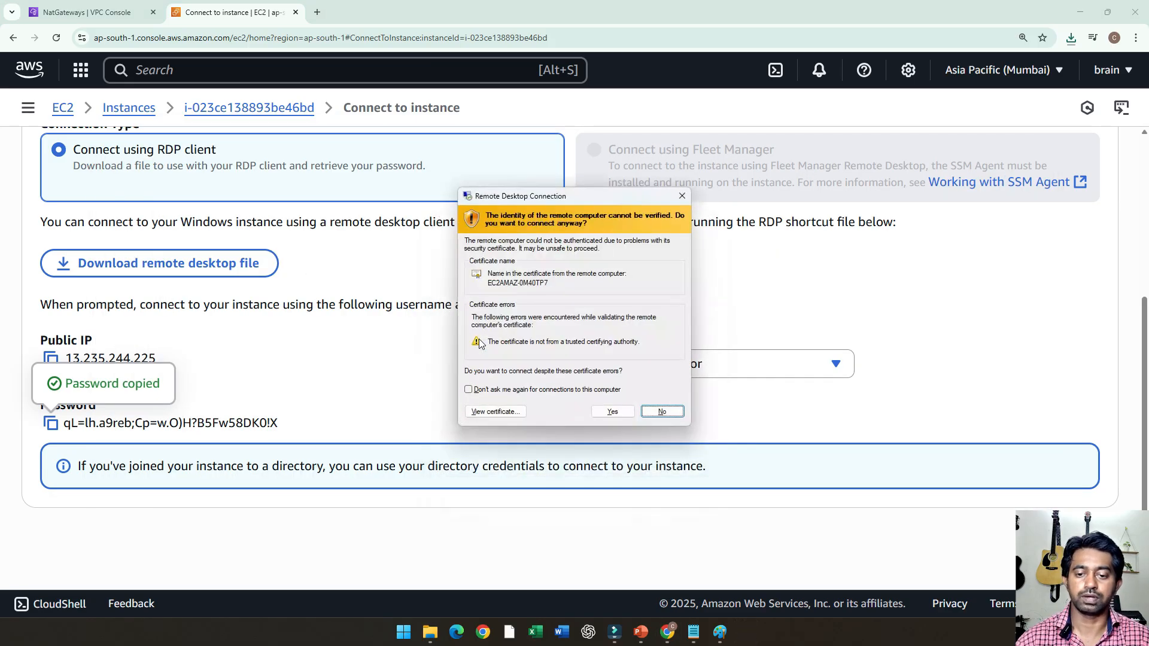
left_click(613, 412)
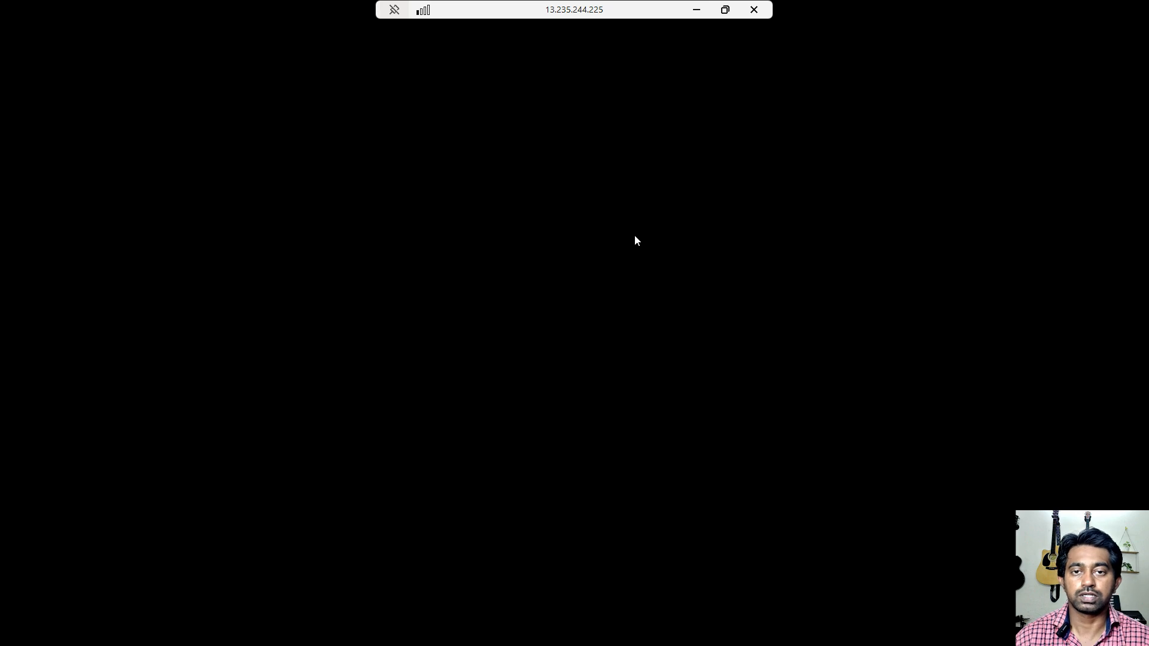
Take the Public-server remote session out of full screen, move its window aside, and check the public IP on the EC2 connection page
left_click(725, 10)
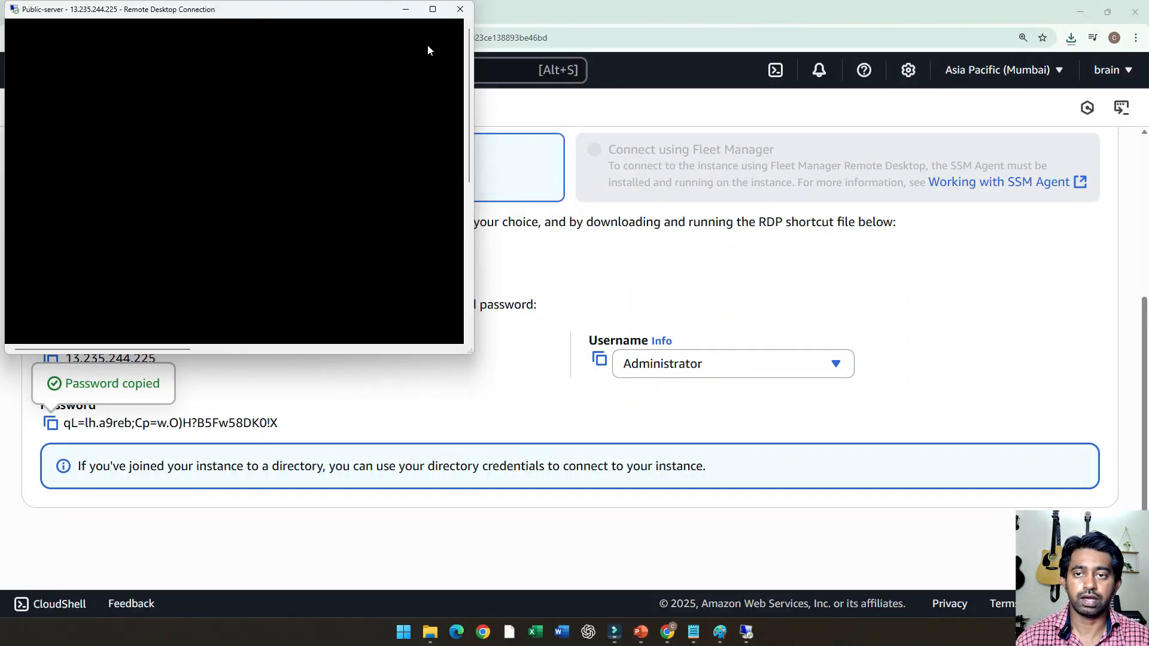
left_click_drag(321, 13, 762, 210)
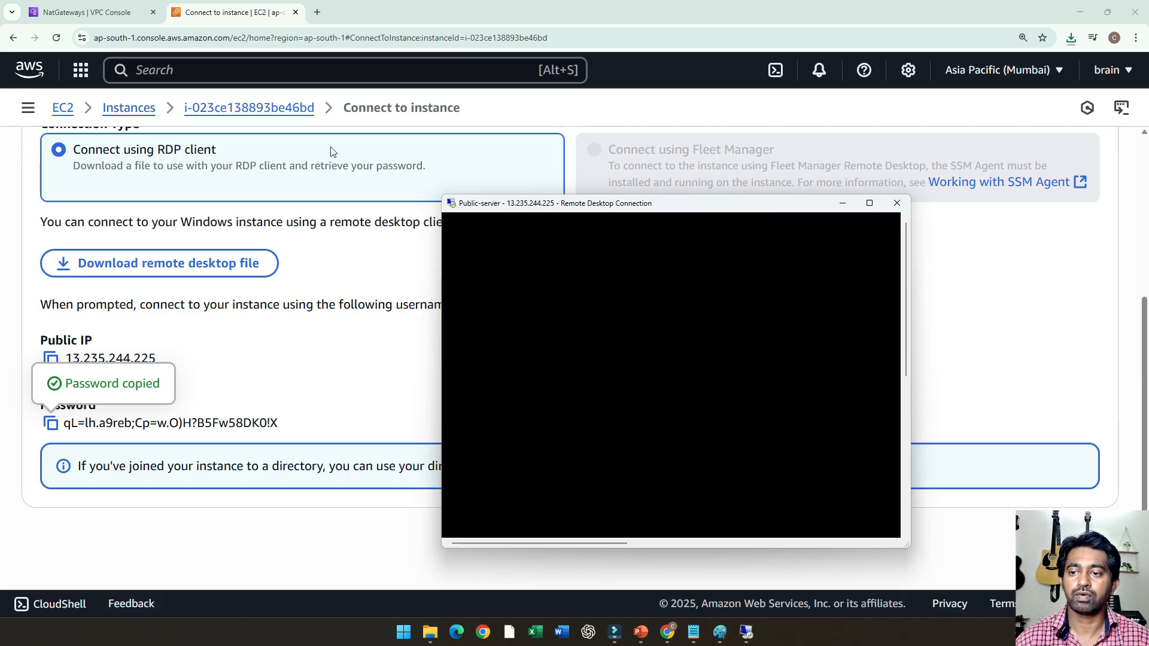
scroll(348, 281, "up", 3)
scroll(342, 295, "down", 3)
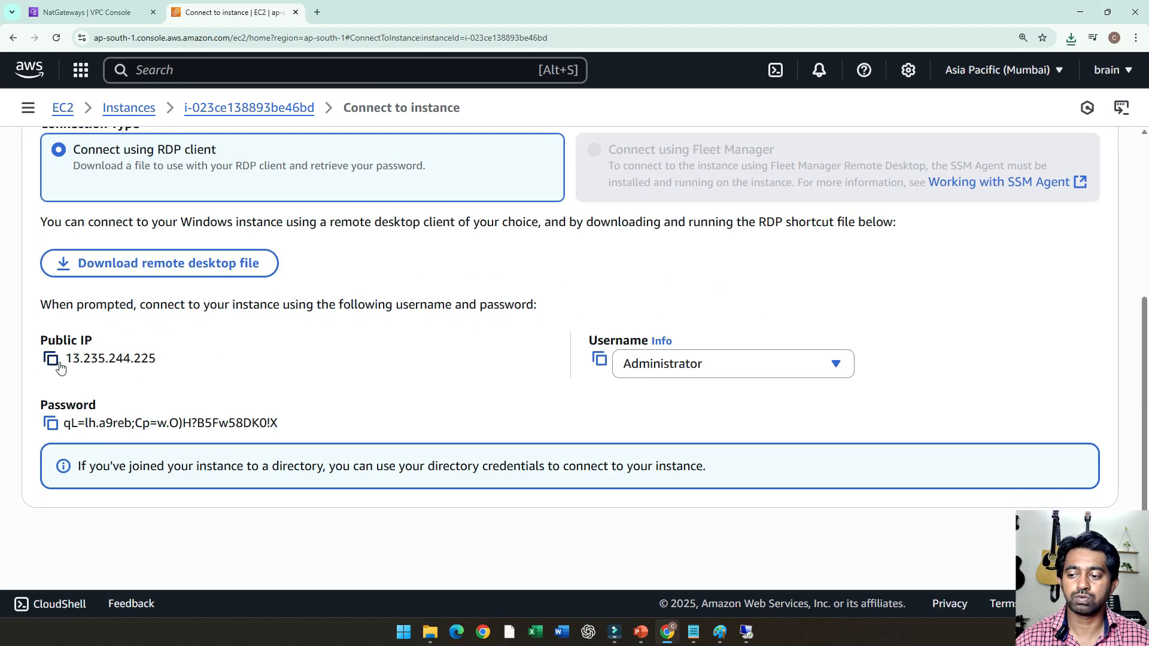
left_click_drag(65, 359, 199, 367)
Bring the Public-server remote session forward and enlarge its window, and switch to the network diagram in Paint
key("alt+Tab")
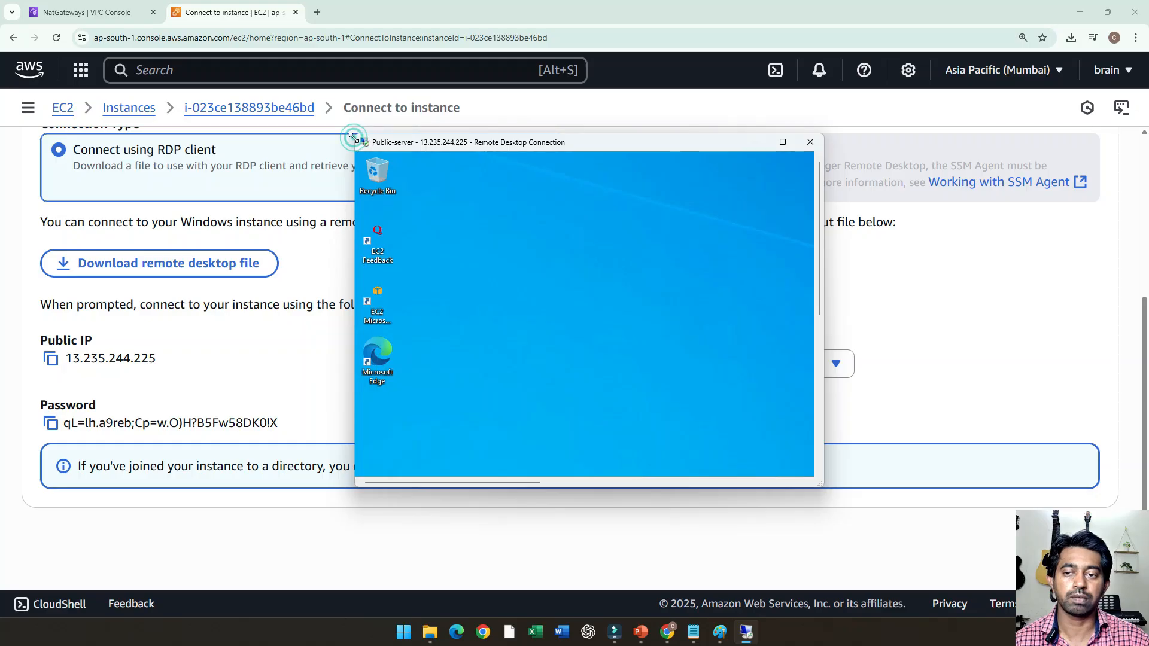
left_click_drag(355, 135, 186, 62)
left_click_drag(371, 67, 394, 66)
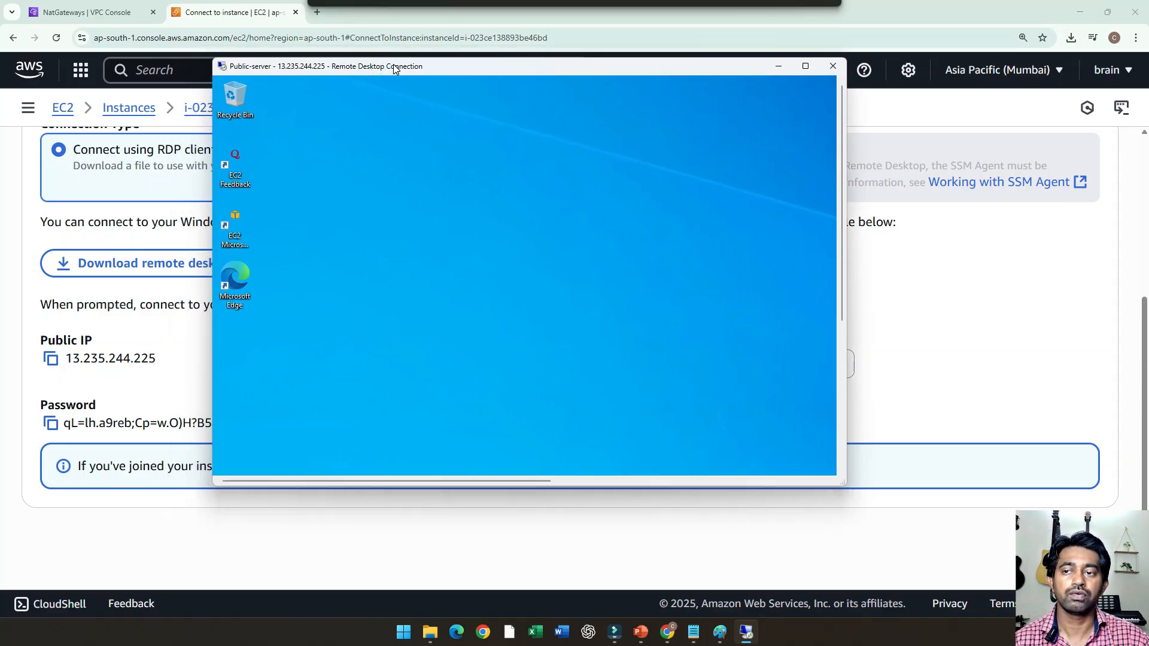
left_click_drag(846, 485, 986, 544)
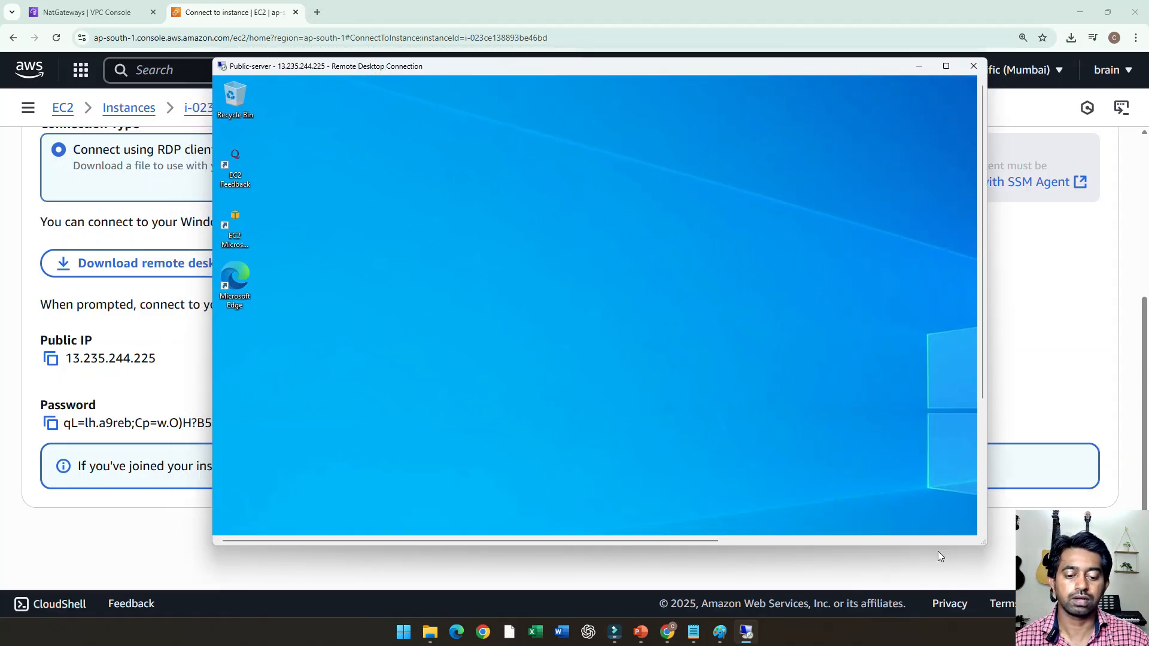
left_click(720, 632)
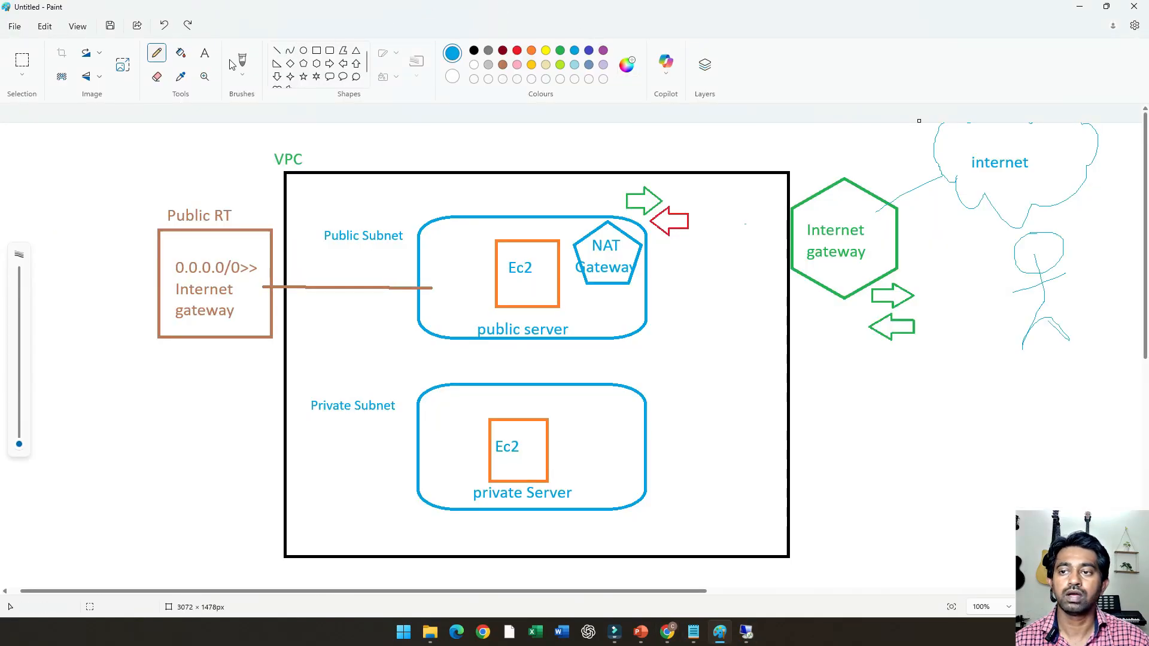
left_click(242, 74)
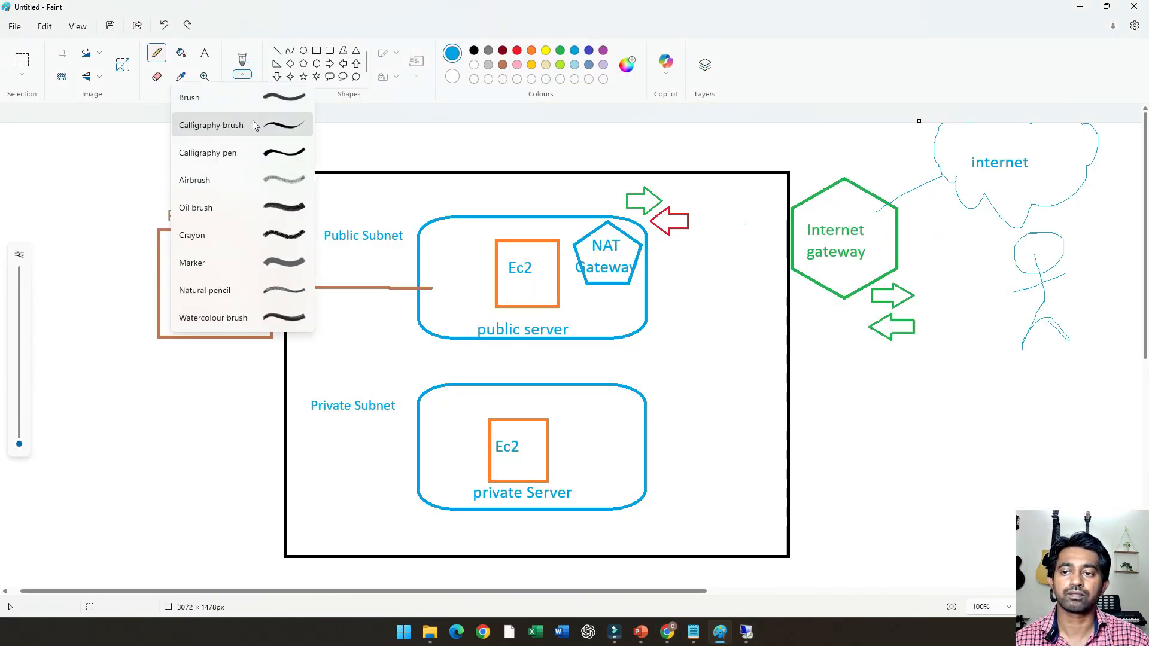
left_click(280, 157)
left_click(158, 52)
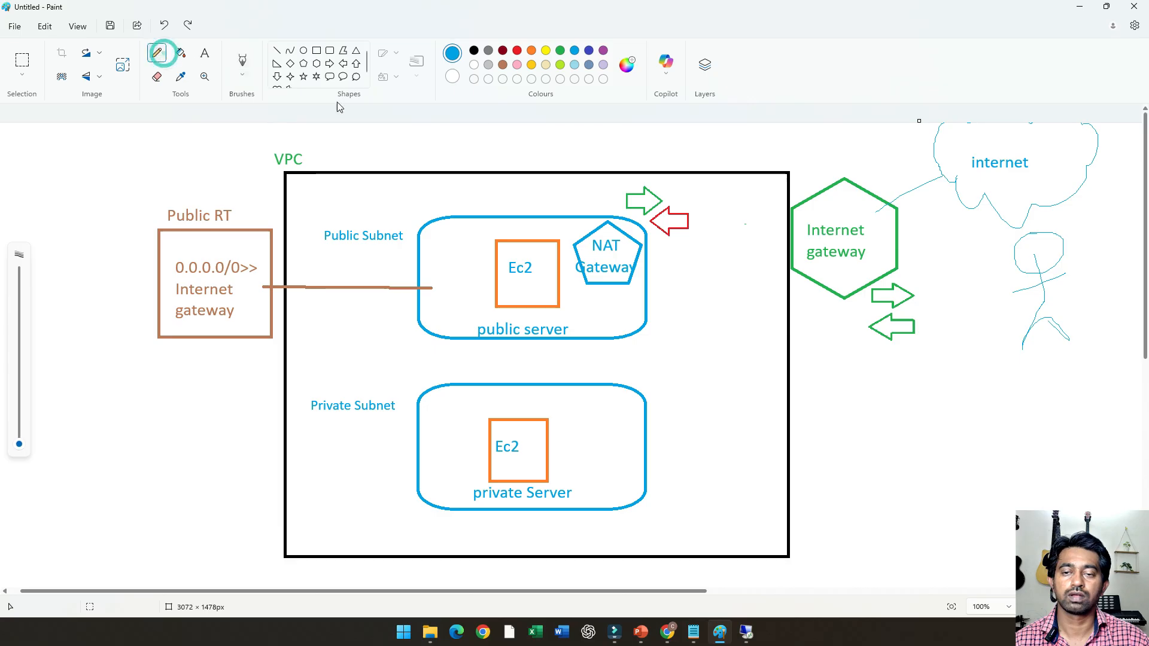
mouse_move(973, 143)
left_mouse_down()
mouse_move(618, 154)
mouse_move(540, 195)
mouse_move(526, 240)
left_mouse_up()
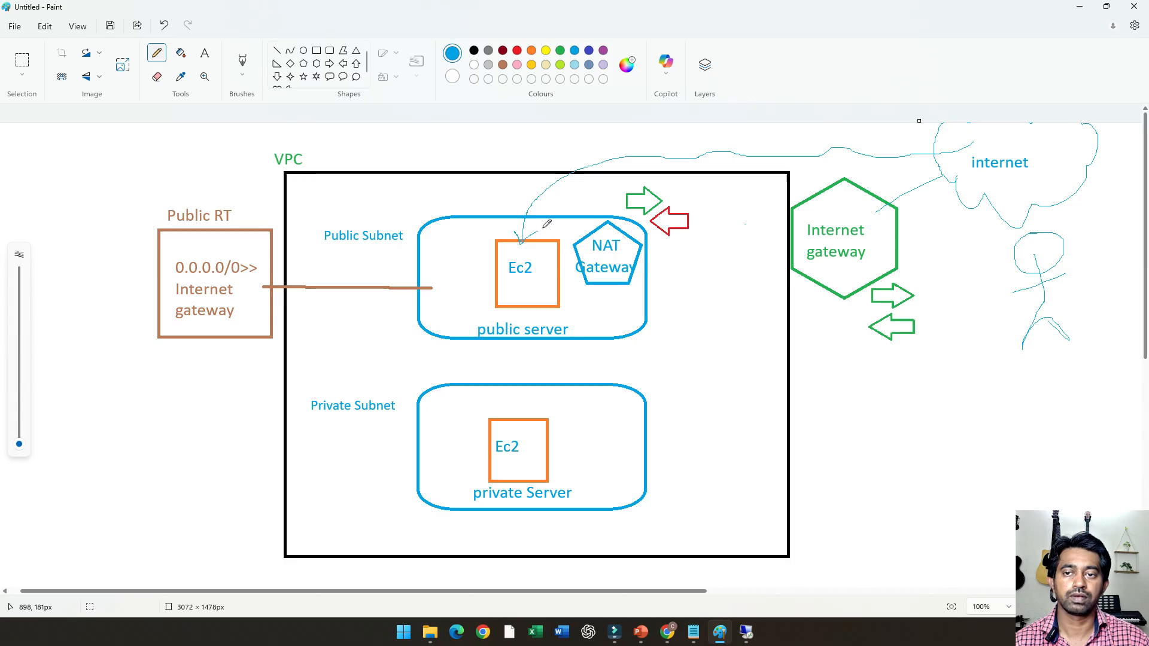
key("ctrl+z")
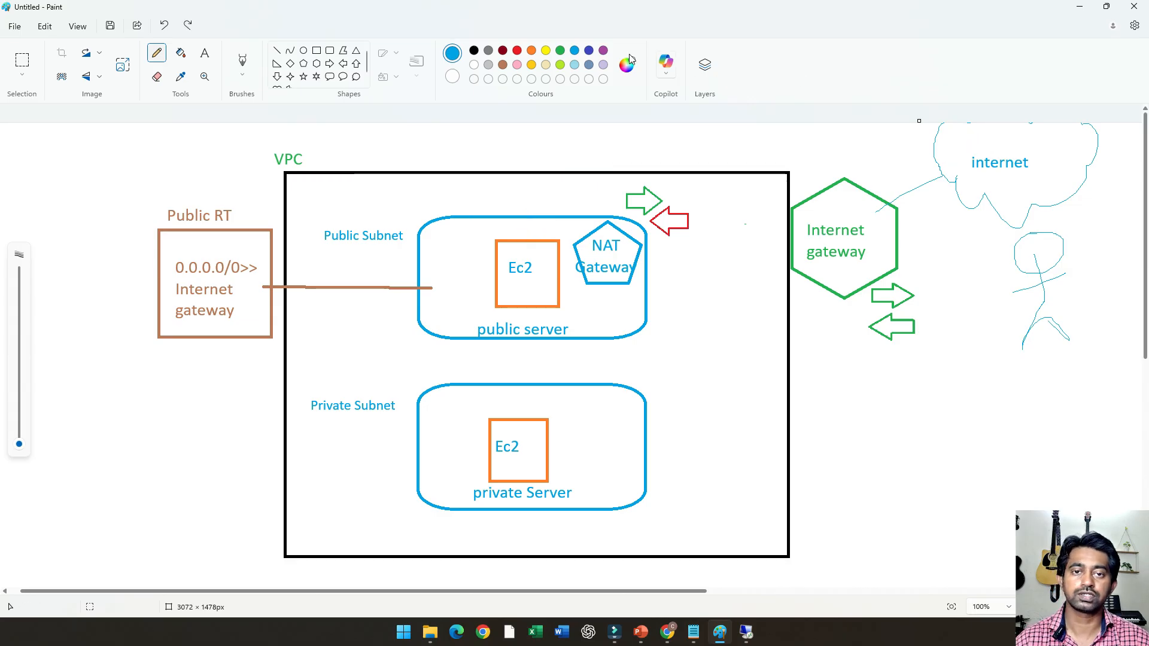
Draw a purple pencil path from the internet through the internet gateway to the public EC2, circle it, and continue an arrow to the private EC2
left_click(604, 50)
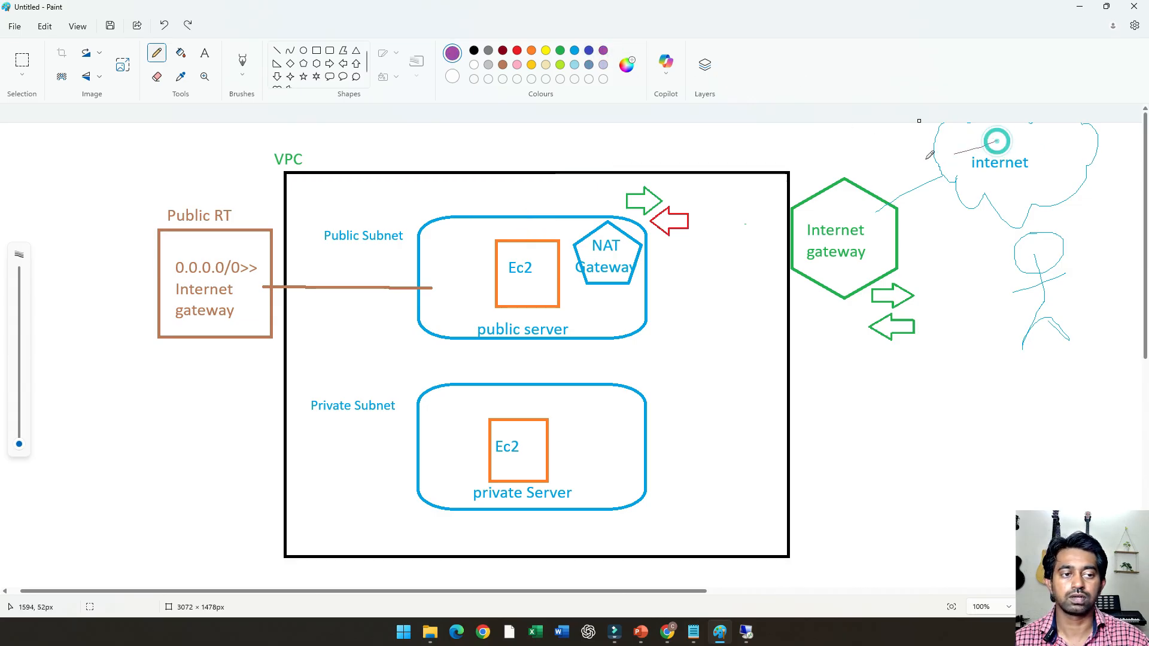
mouse_move(996, 141)
left_mouse_down()
mouse_move(704, 144)
mouse_move(559, 178)
left_mouse_up()
key("ctrl+z")
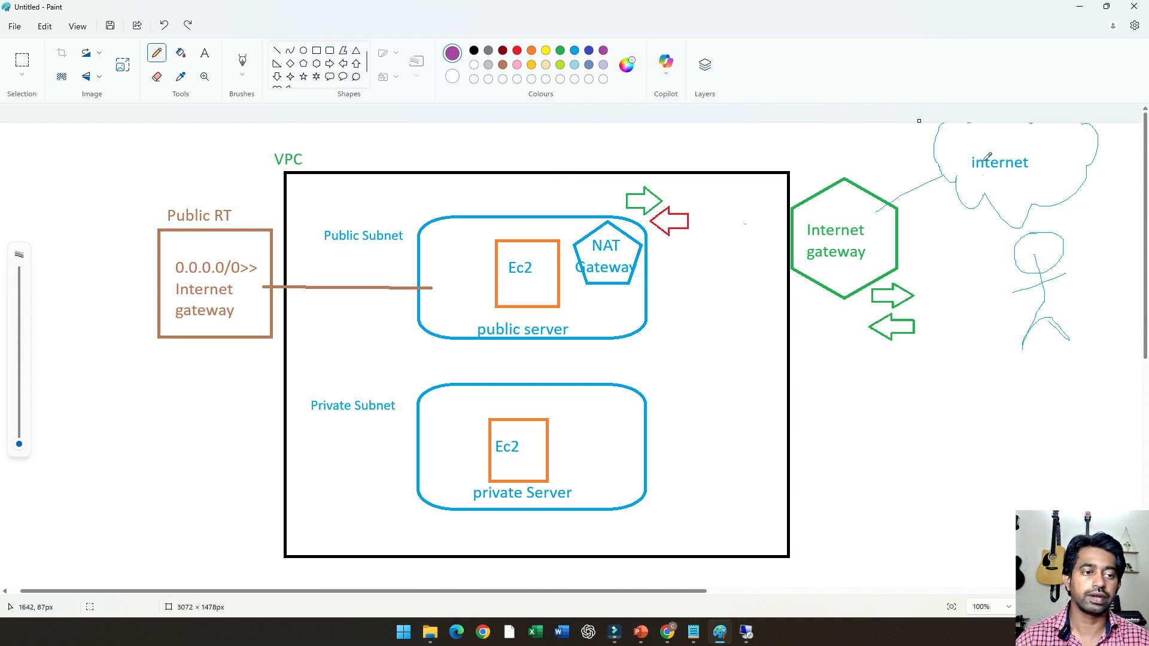
mouse_move(980, 141)
left_mouse_down()
mouse_move(728, 238)
mouse_move(603, 189)
left_mouse_up()
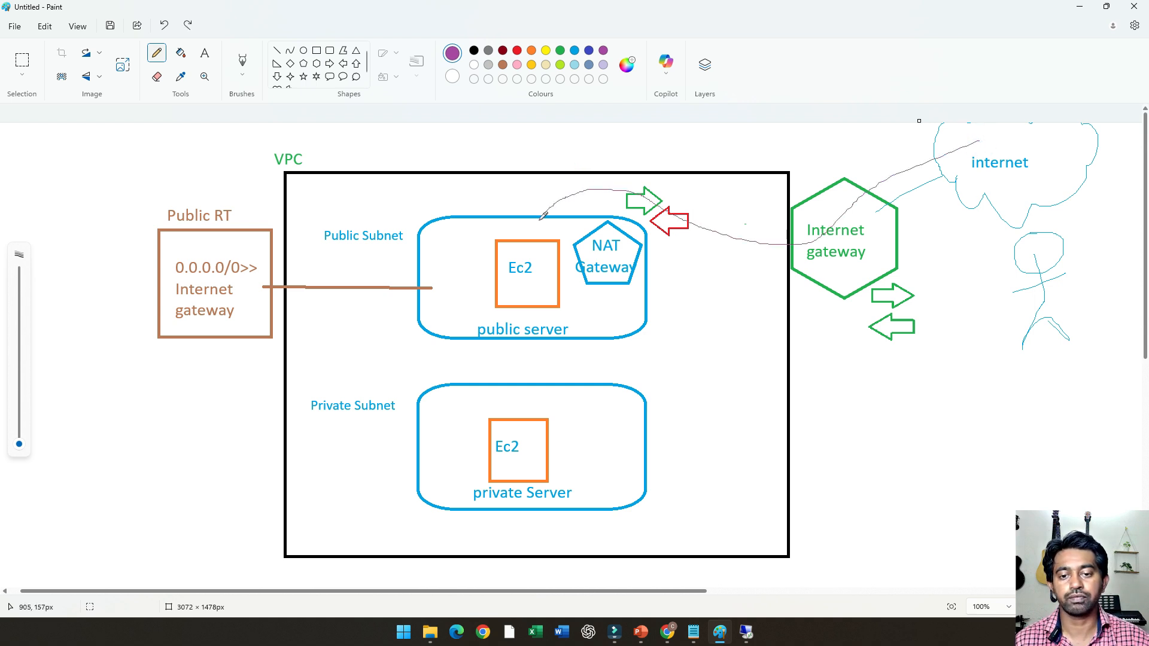
mouse_move(545, 238)
left_mouse_down()
mouse_move(473, 250)
mouse_move(565, 306)
left_mouse_up()
mouse_move(538, 209)
left_mouse_down()
mouse_move(470, 264)
mouse_move(521, 335)
mouse_move(599, 277)
mouse_move(549, 232)
left_mouse_up()
mouse_move(552, 286)
left_mouse_down()
mouse_move(617, 352)
mouse_move(564, 452)
left_mouse_up()
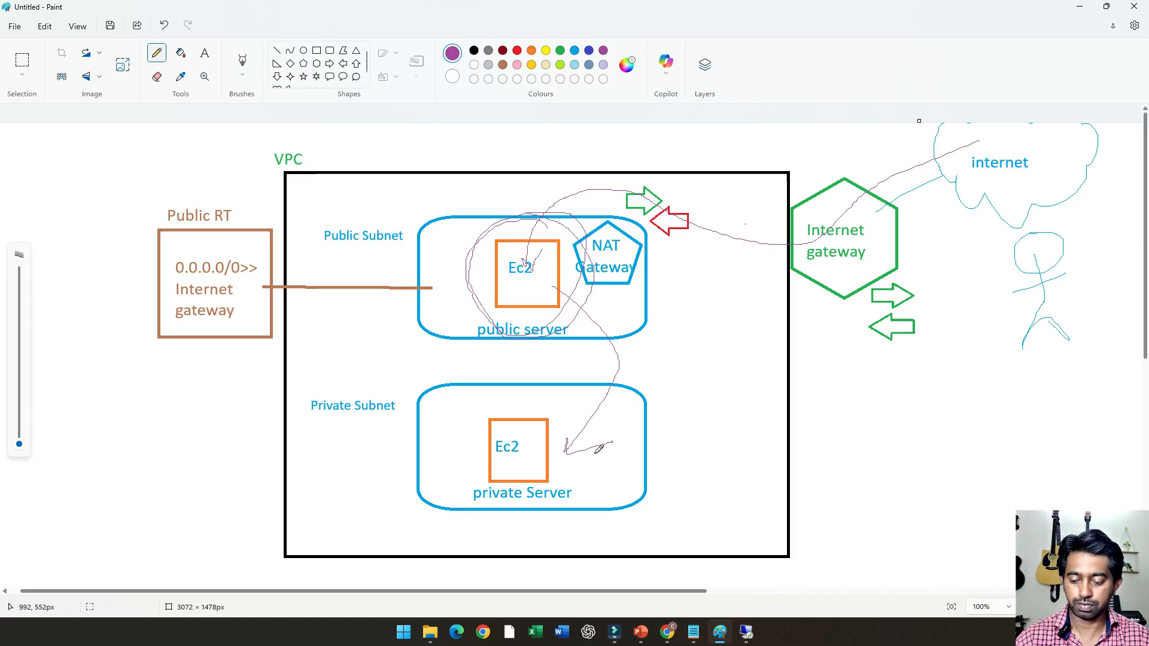
Return to the Public-server remote session and open Remote Desktop Connection inside it, bringing its dialog into view
key("alt+Tab")
left_click_drag(557, 64, 506, 49)
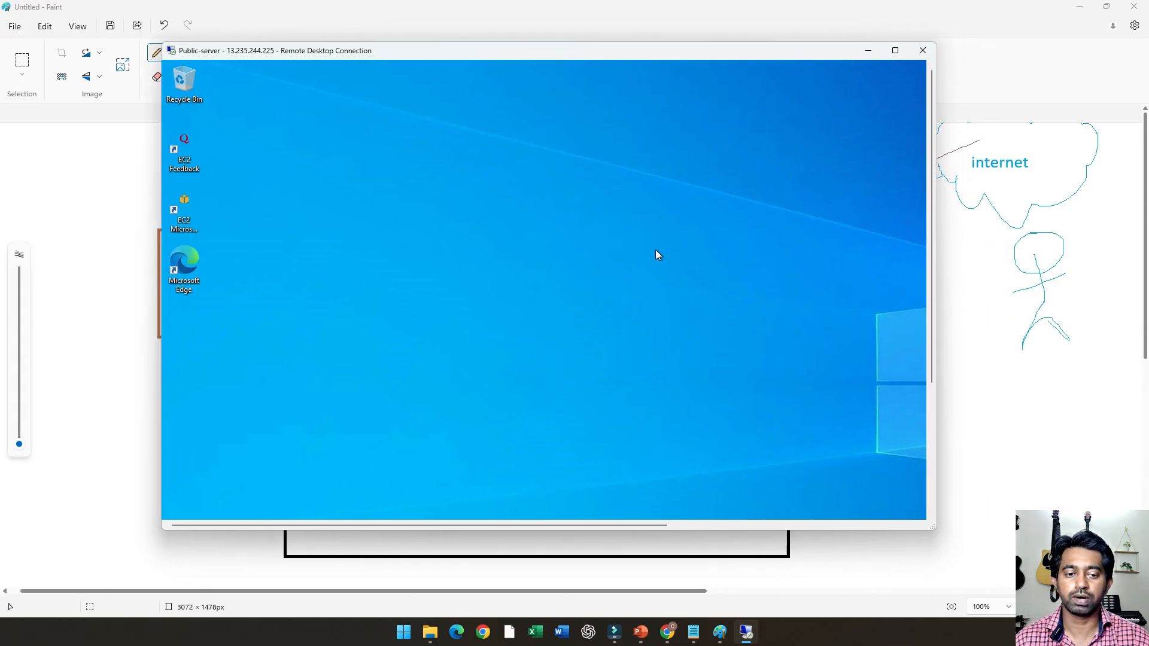
left_click_drag(932, 226, 934, 330)
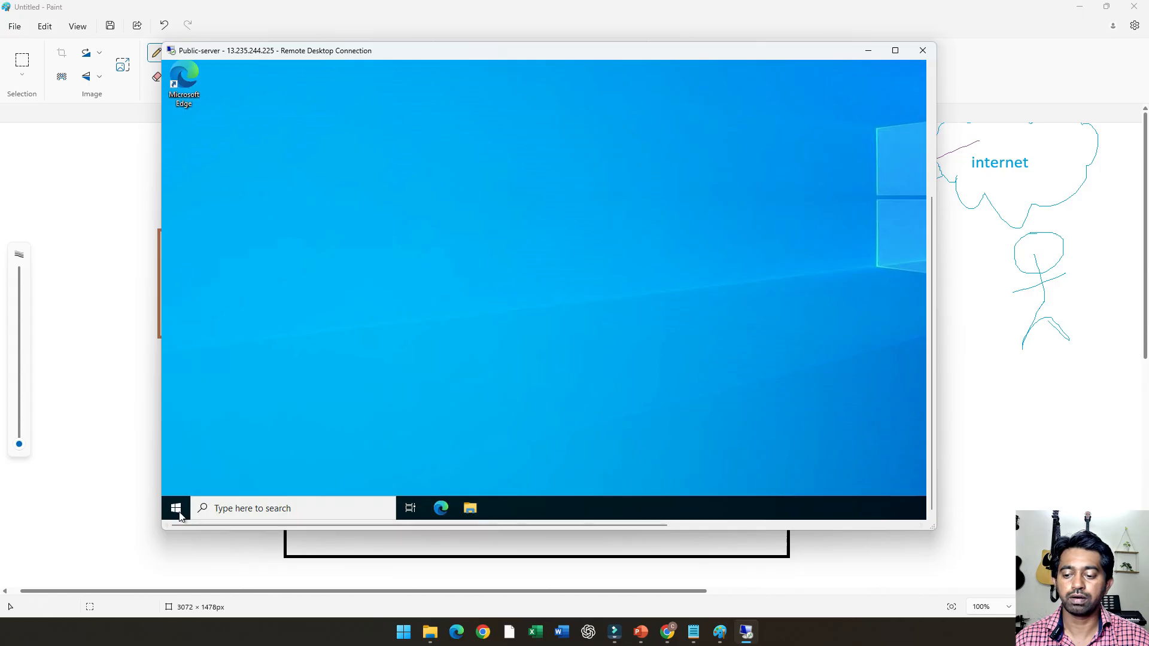
left_click(179, 513)
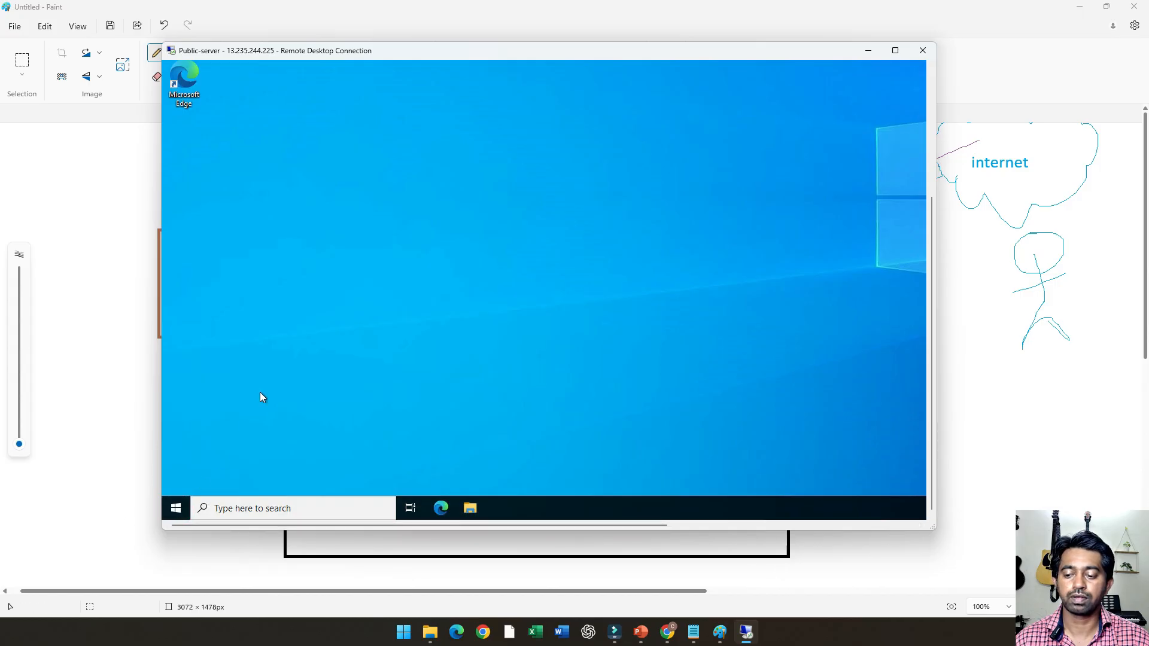
left_click(394, 307)
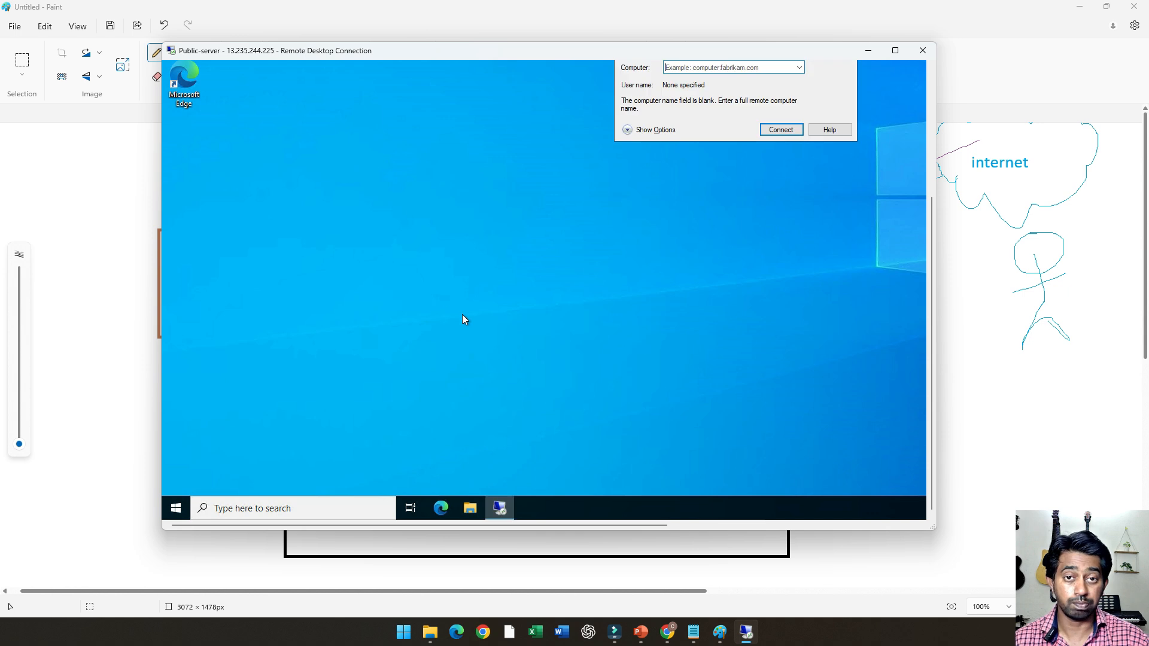
left_click_drag(933, 247, 922, 152)
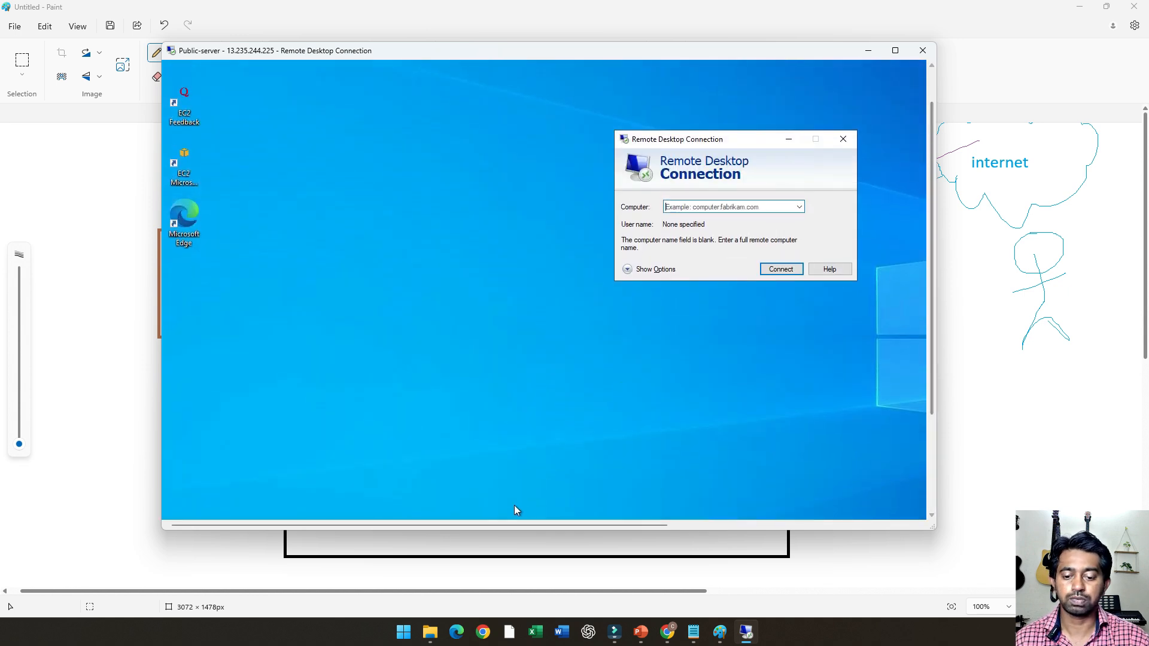
left_click_drag(505, 525, 605, 520)
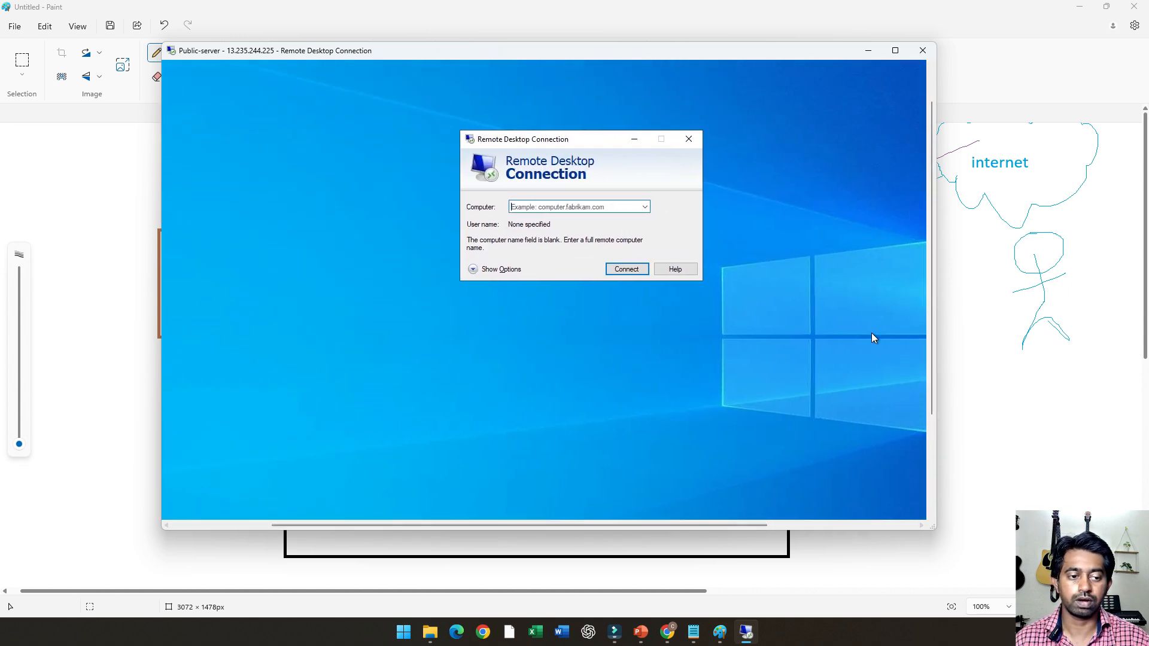
left_click_drag(931, 322, 932, 275)
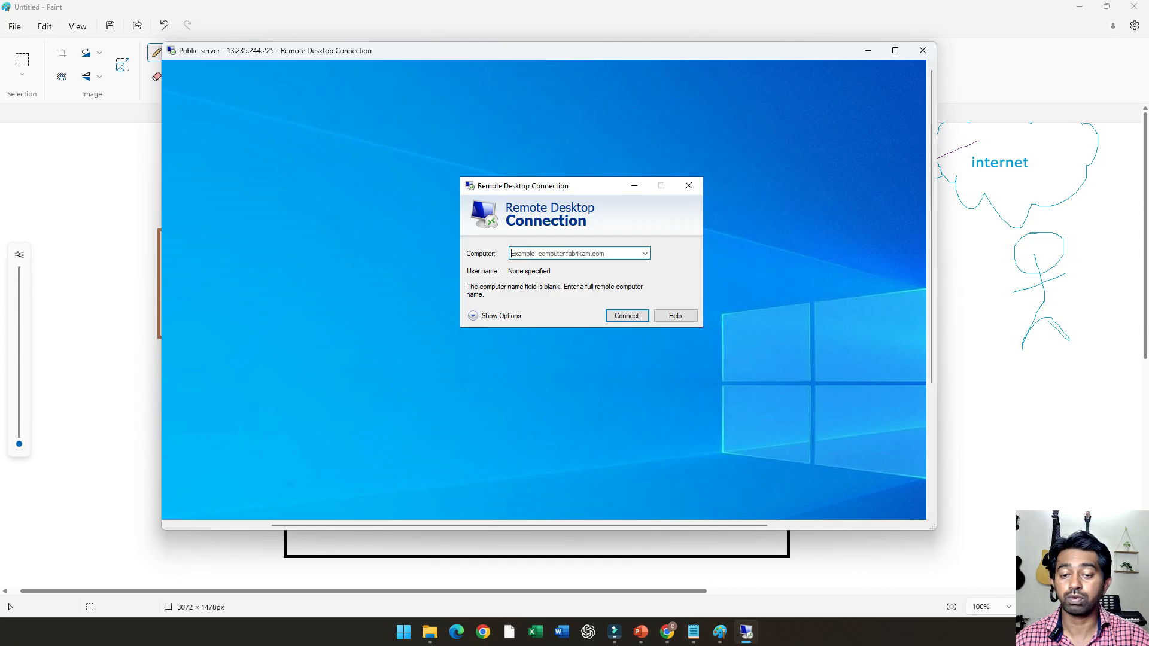
left_click_drag(529, 526, 438, 525)
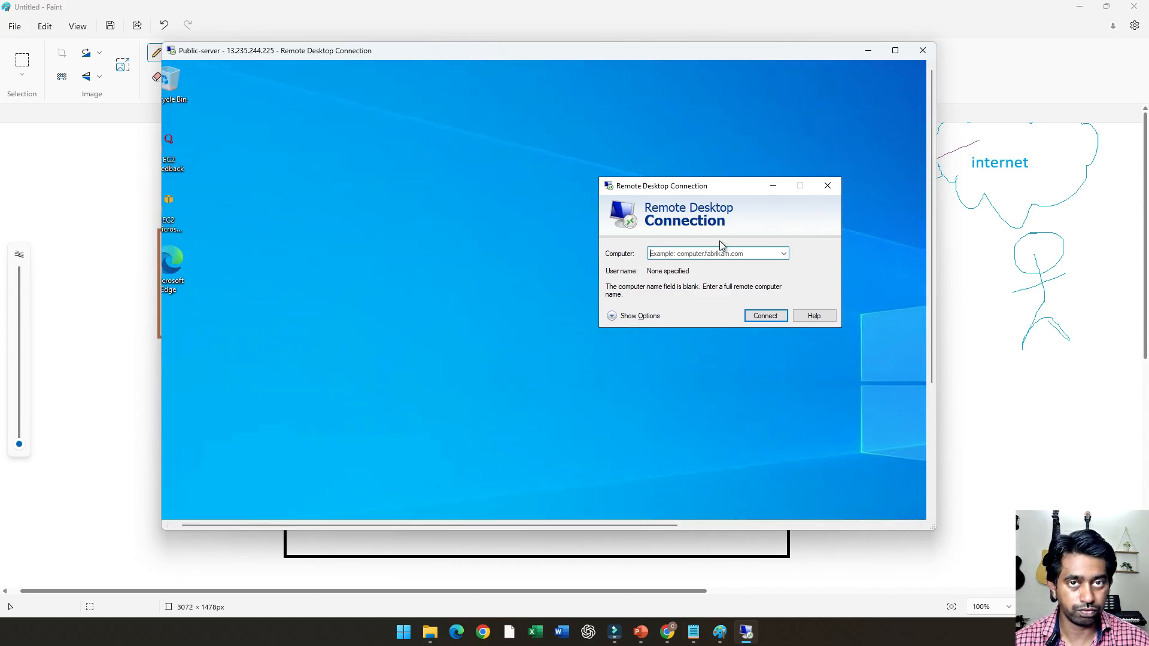
Switch to the EC2 console in Chrome and open the instance summary of Private-server from the Instances list
left_click(668, 632)
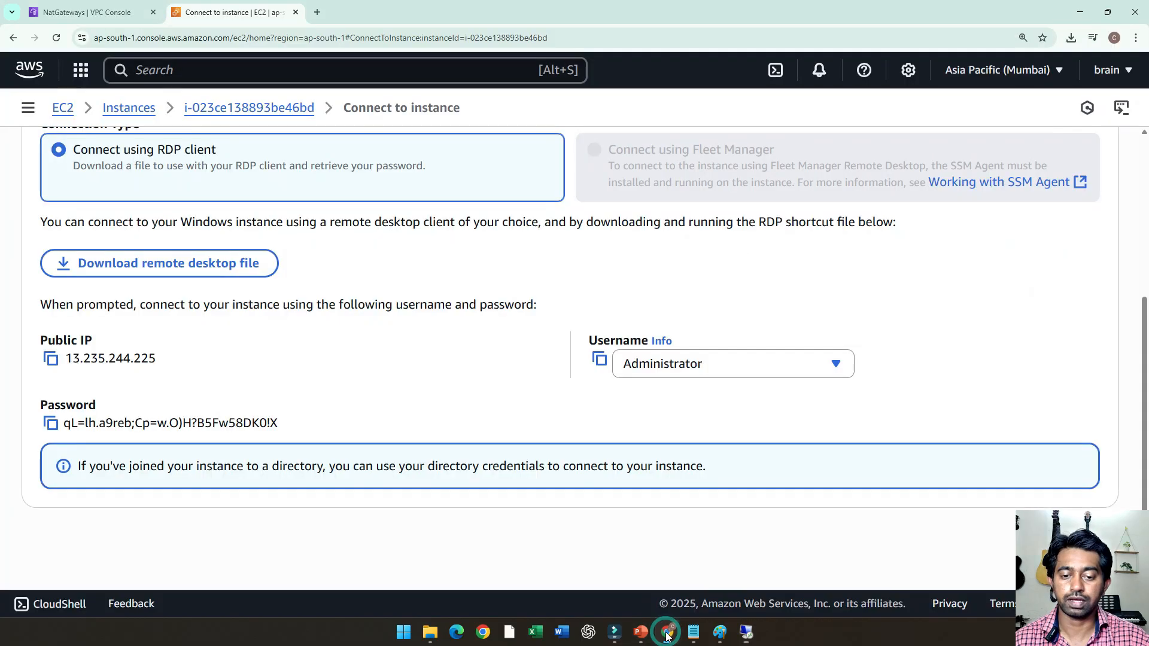
scroll(218, 152, "up", 2)
left_click(128, 108)
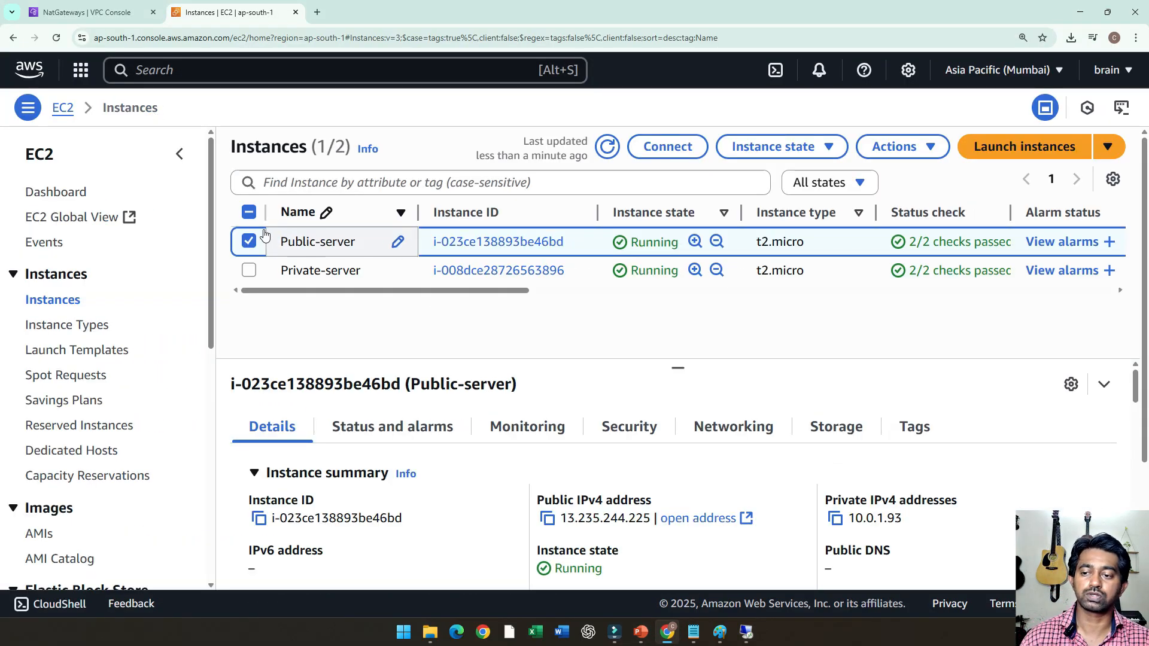
left_click(249, 242)
left_click(484, 270)
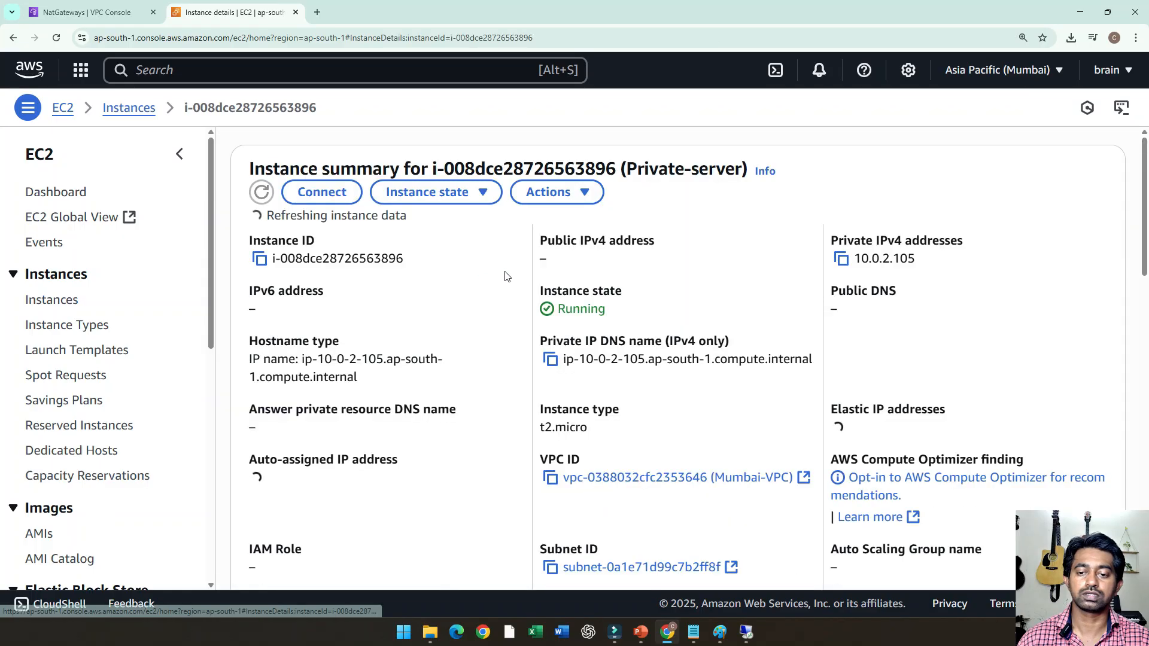
left_click_drag(594, 168, 741, 169)
left_click(738, 237)
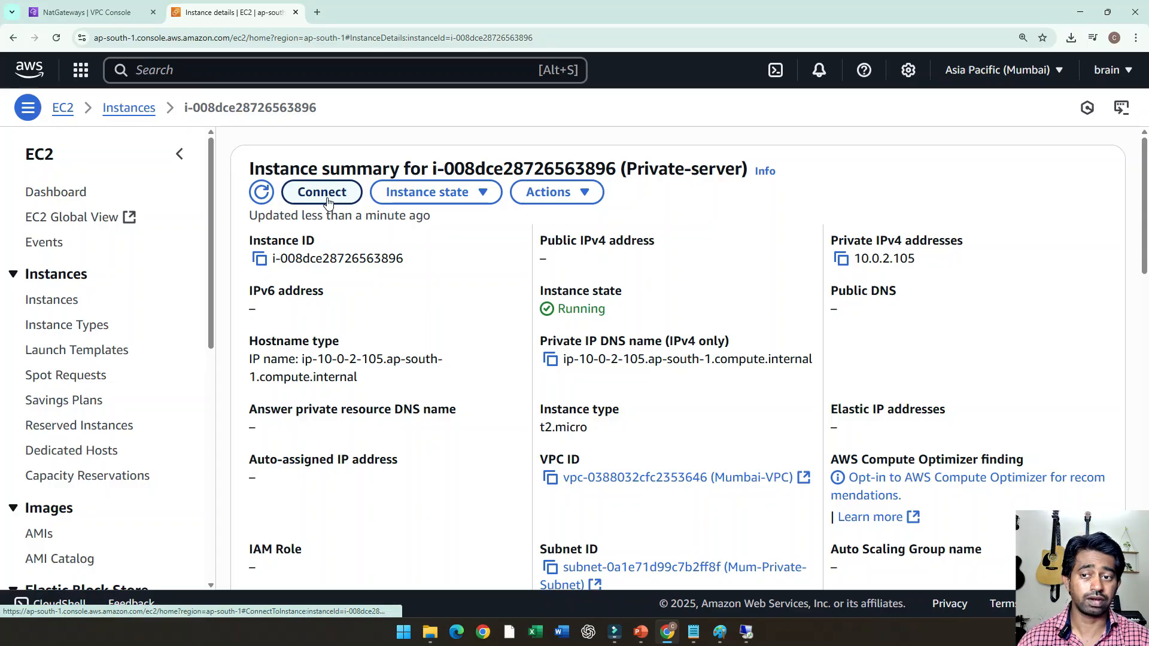
Check the Public IPv4 address field in the Private-server instance summary
left_click_drag(538, 240, 605, 258)
left_click(604, 255)
left_click_drag(538, 232, 646, 251)
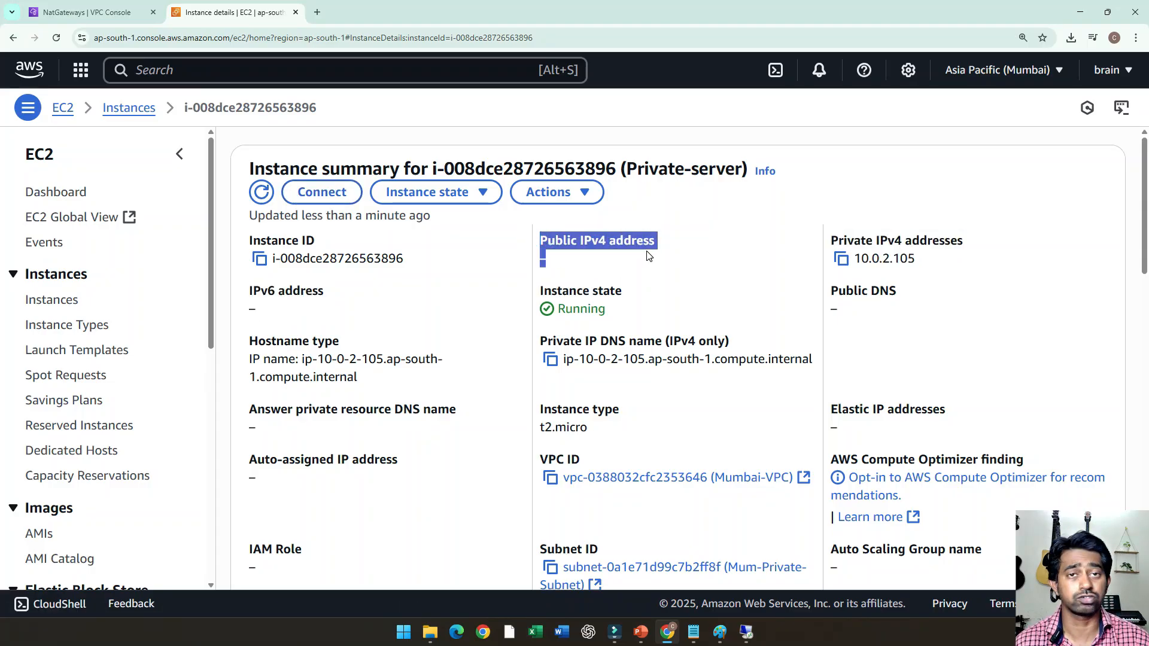
left_click(647, 256)
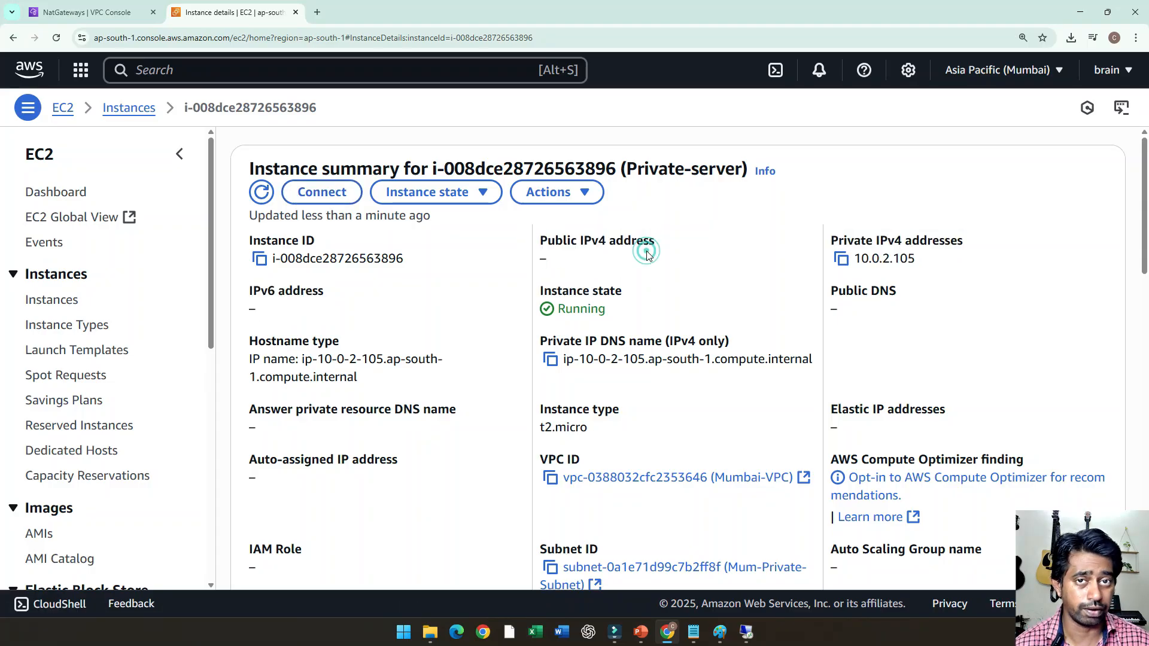
Copy the private IPv4 address 10.0.2.105 from the Private-server instance summary
double_click(867, 259)
left_click(938, 279)
left_click_drag(855, 259, 911, 266)
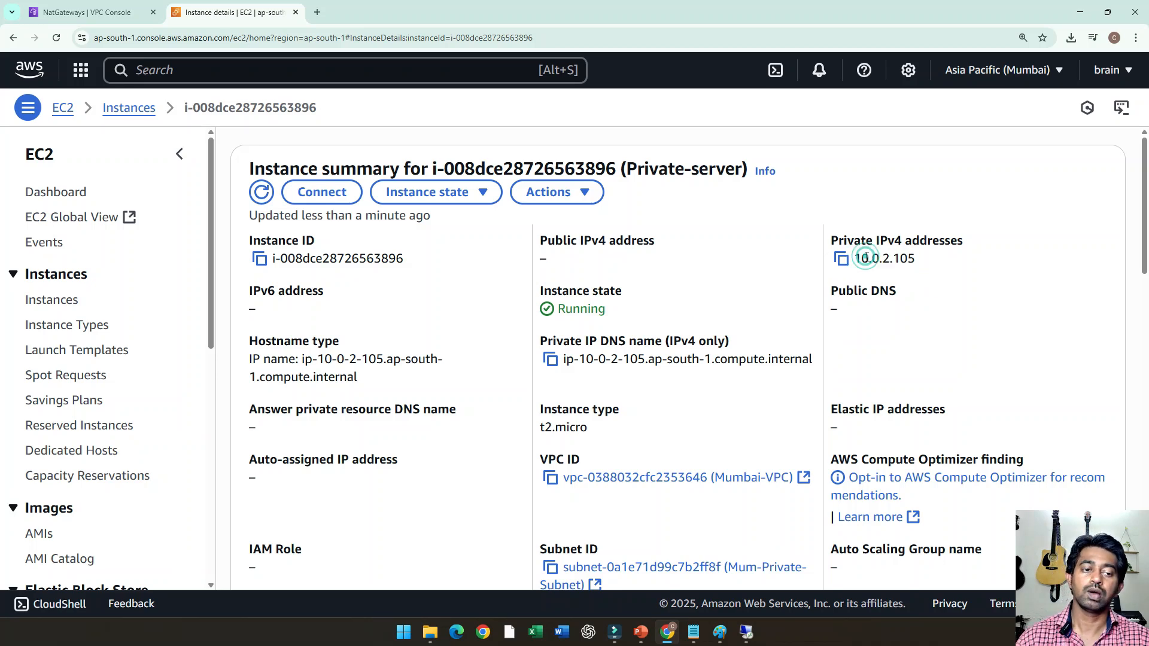
left_click(841, 258)
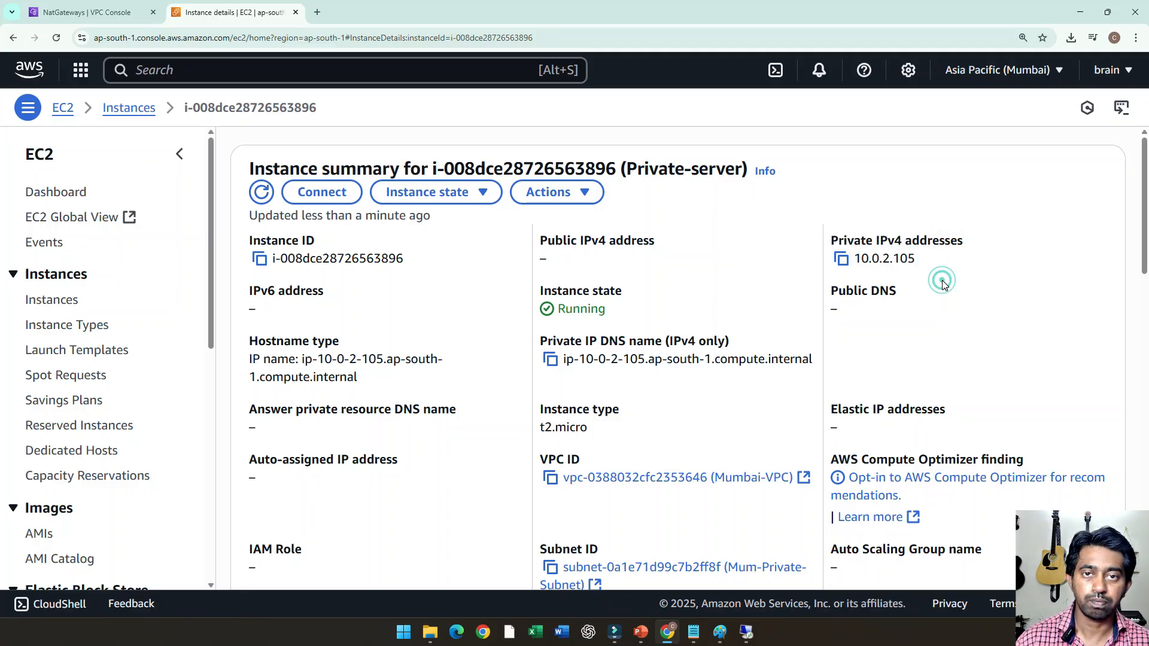
Start a Remote Desktop connection to 10.0.2.105 from within the Public-server session and move the credentials prompt aside
left_click(744, 634)
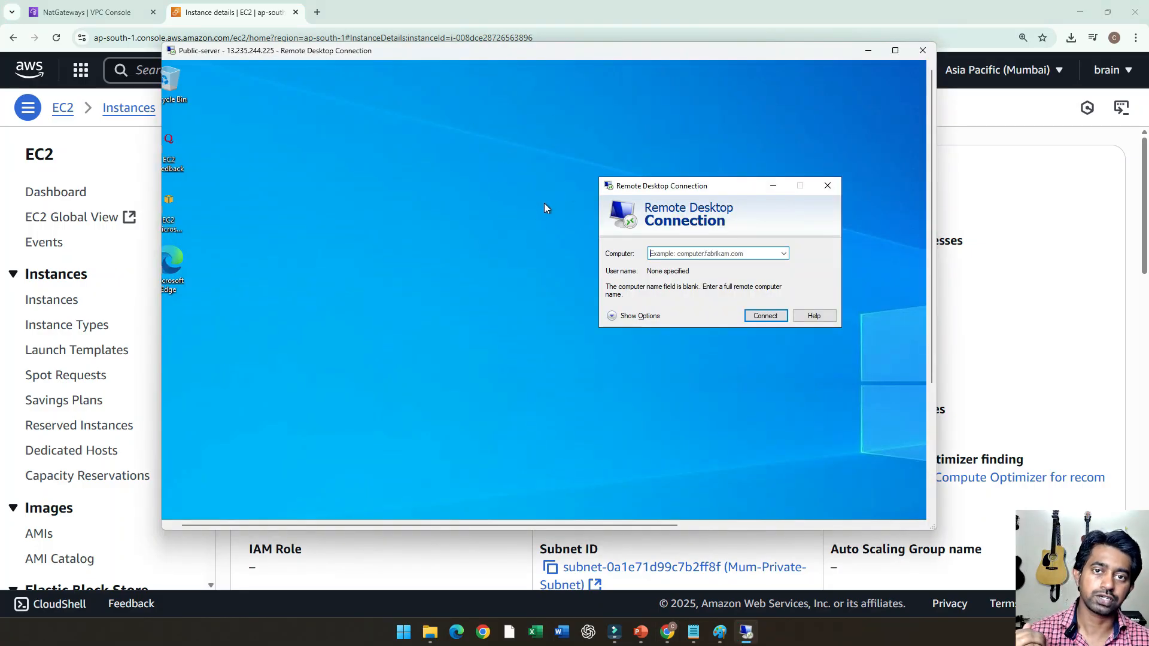
key("ctrl+v")
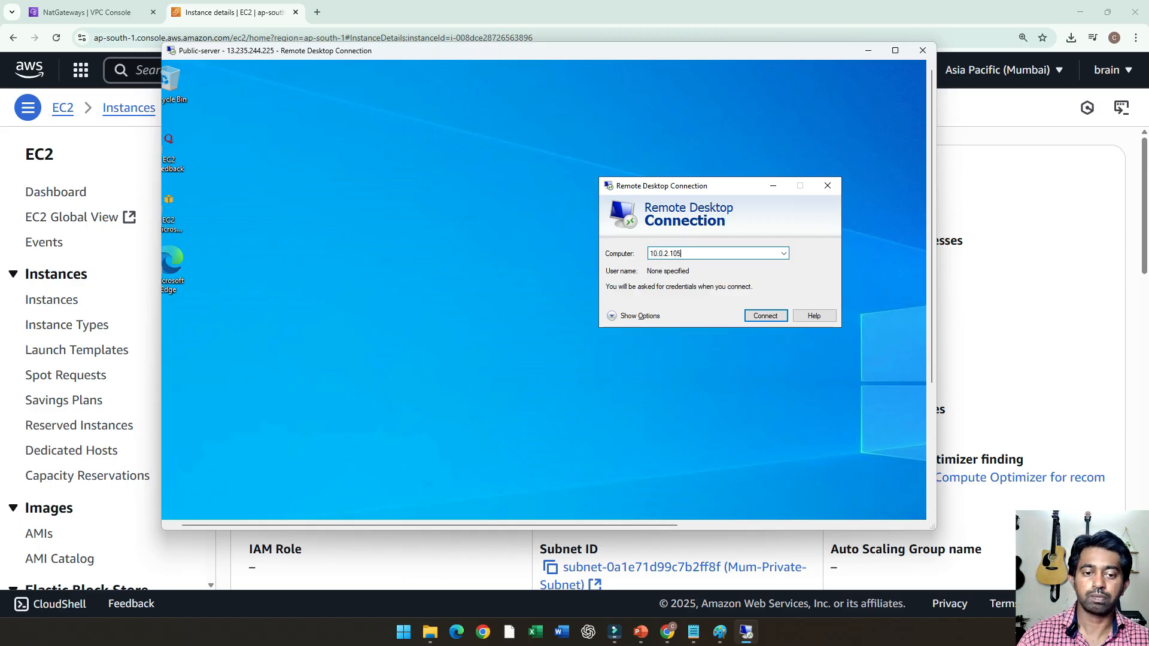
left_click(772, 318)
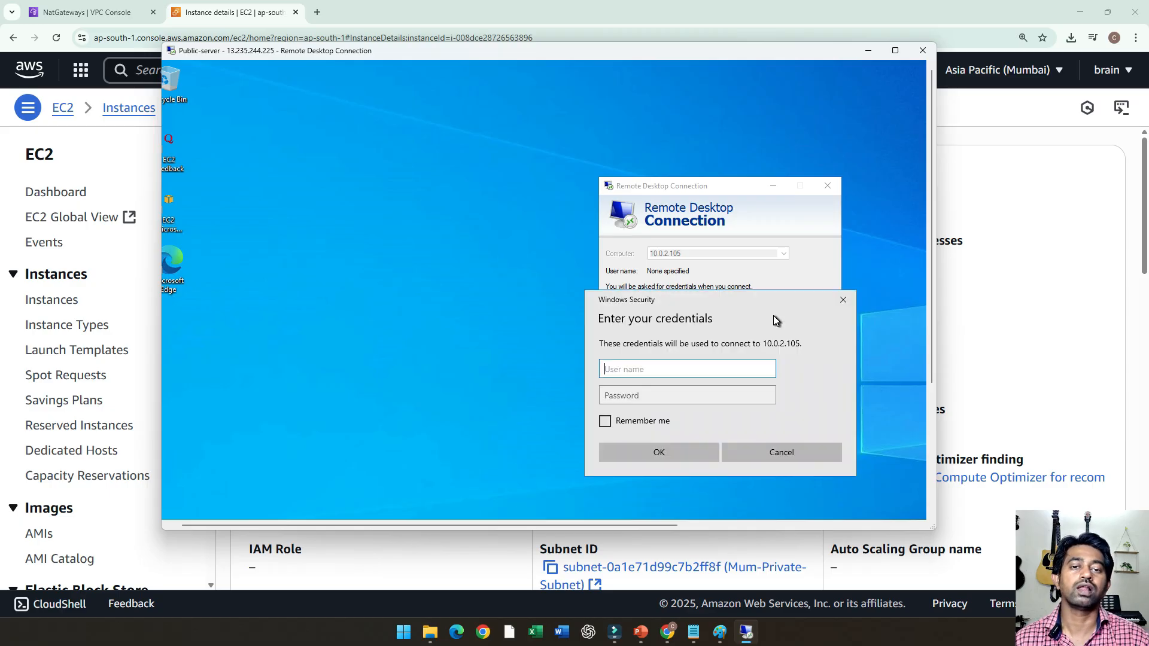
left_click_drag(706, 297, 646, 190)
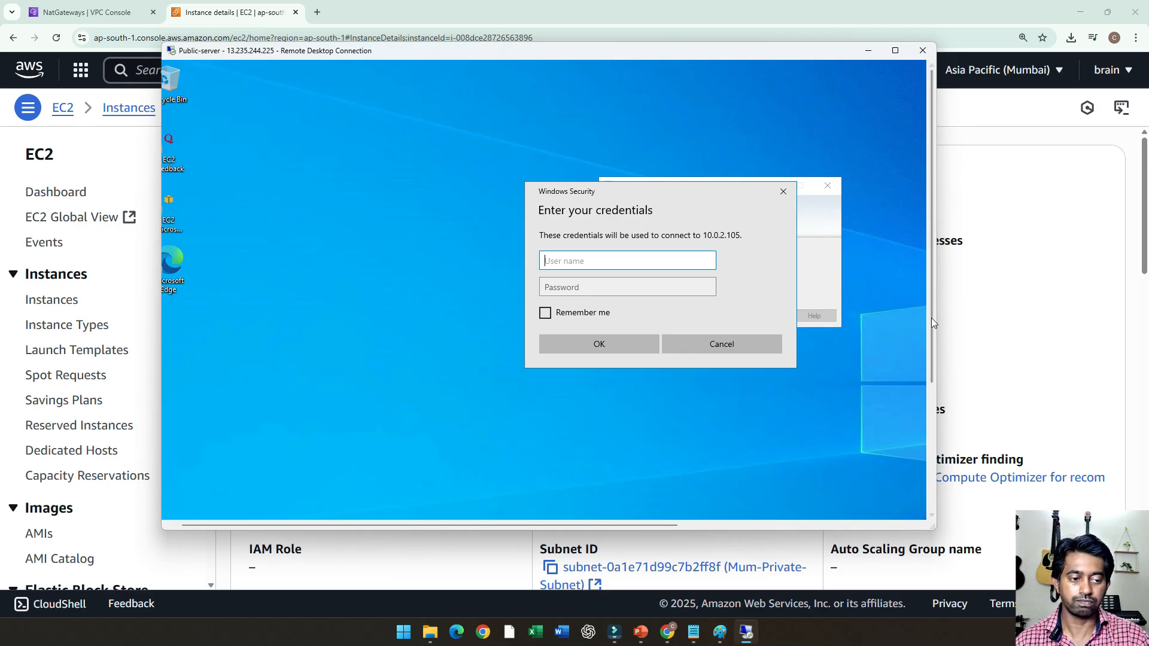
Open the RDP client connection details for the Private-server instance in the EC2 console
left_click(980, 323)
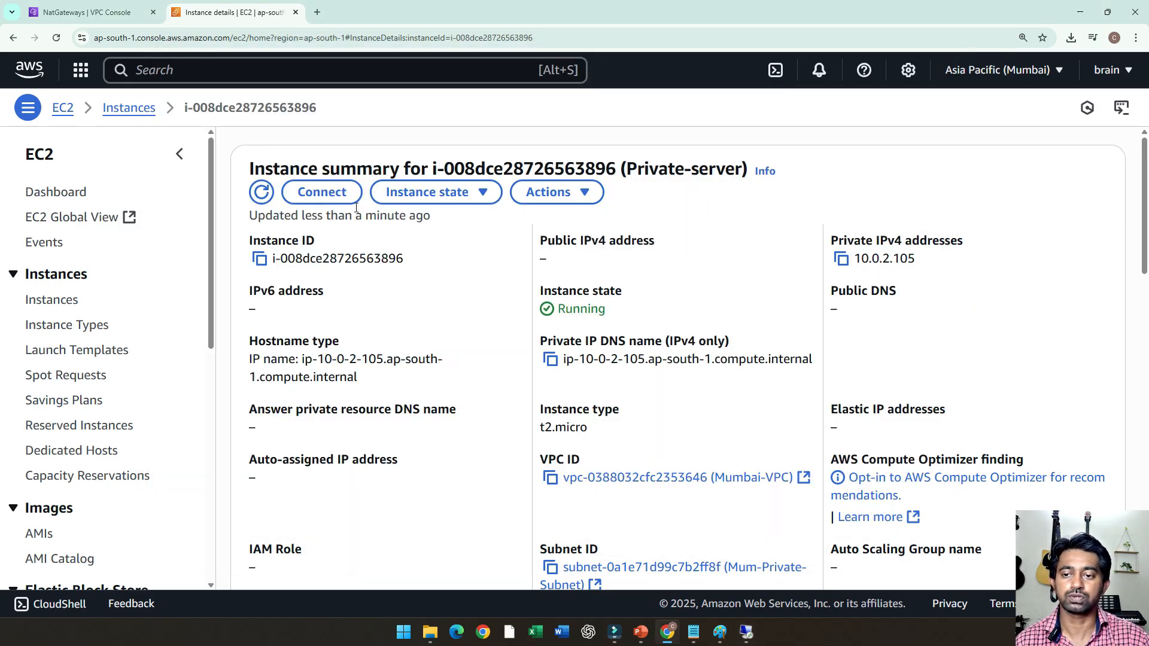
left_click(323, 193)
scroll(415, 267, "down", 1)
left_click(246, 176)
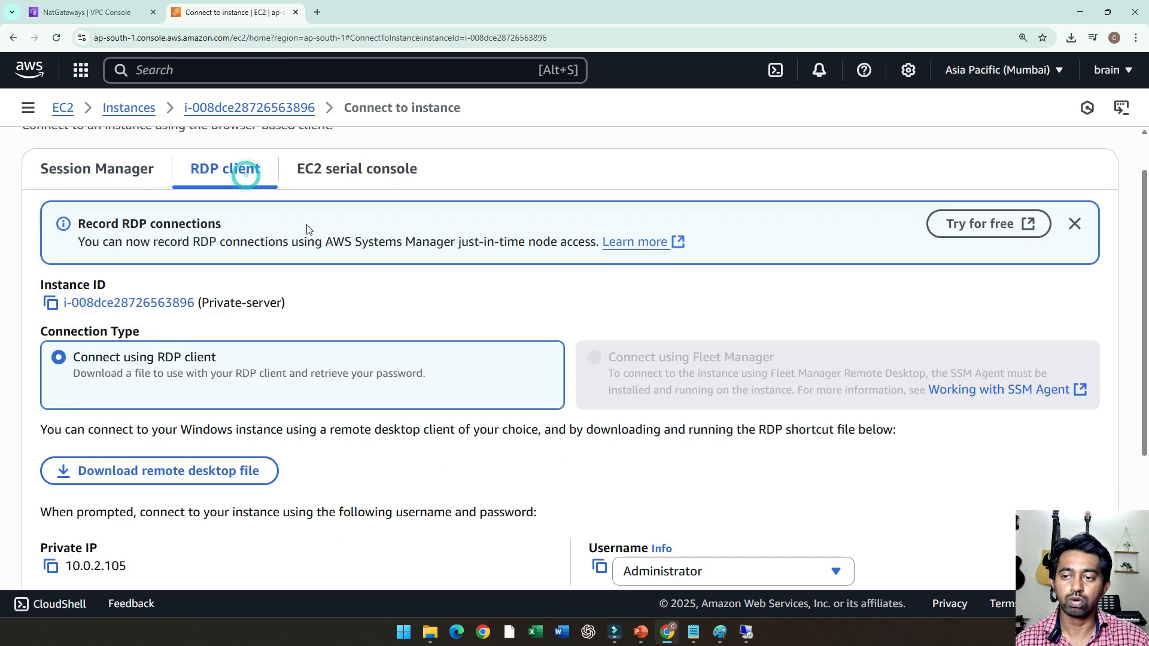
scroll(308, 223, "up", 1)
scroll(367, 278, "down", 3)
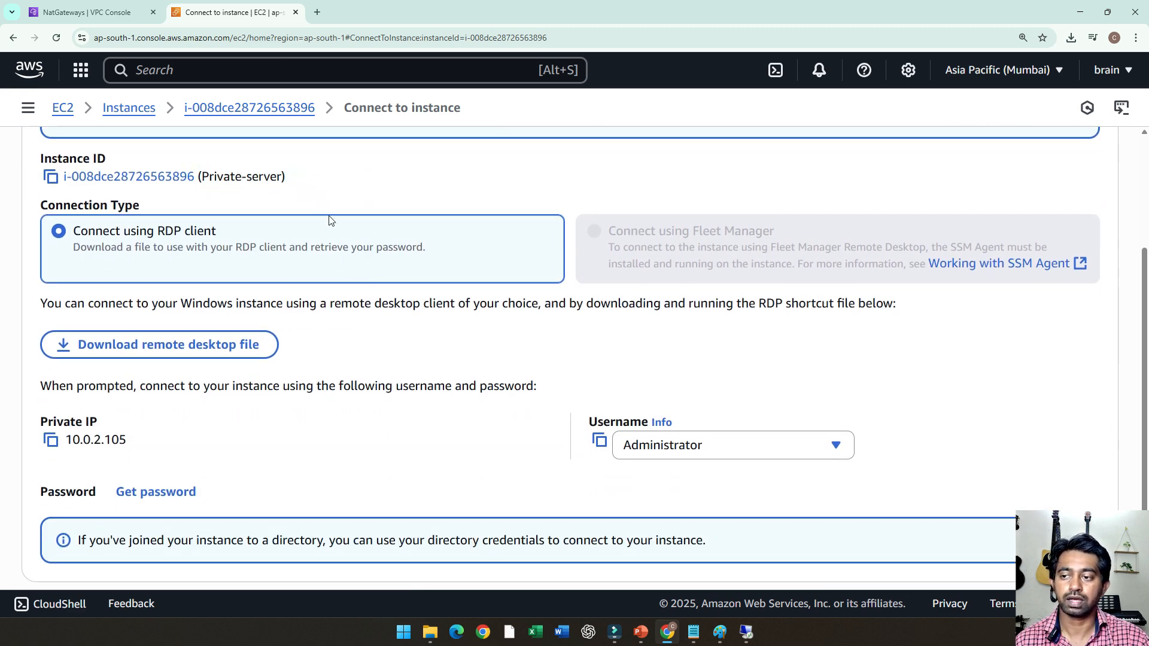
scroll(300, 204, "up", 3)
scroll(332, 297, "down", 4)
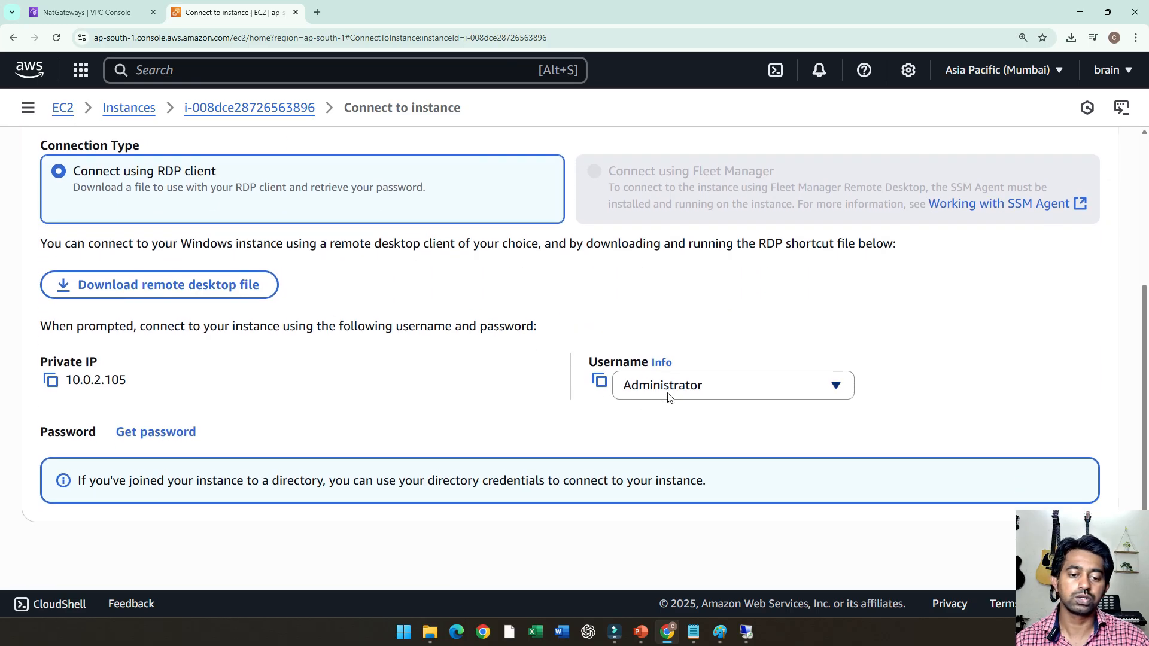
Copy the Administrator username from the connection details into the credentials prompt for 10.0.2.105
left_click(599, 382)
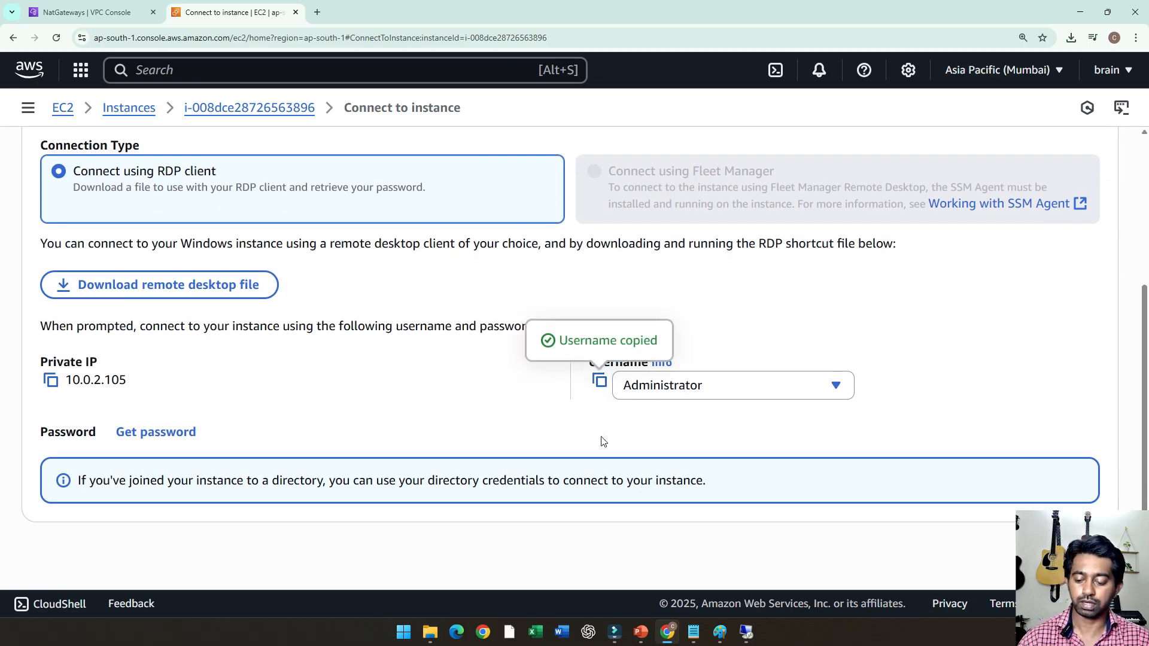
key("alt+Tab")
left_click(569, 261)
key("ctrl+v")
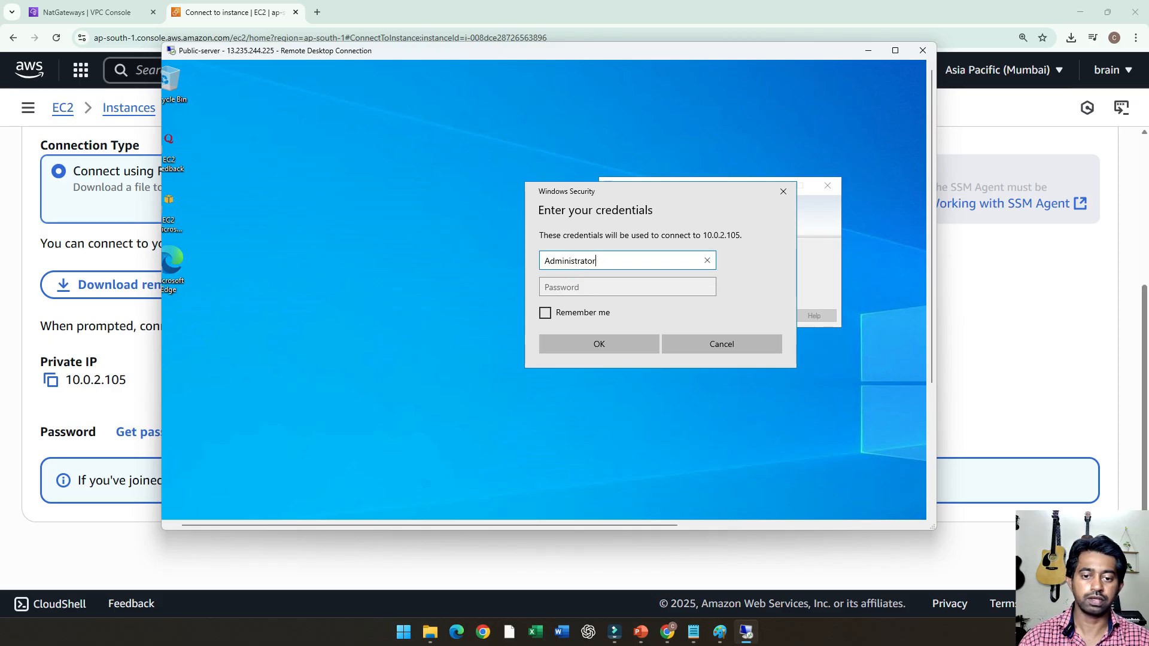
left_click(585, 287)
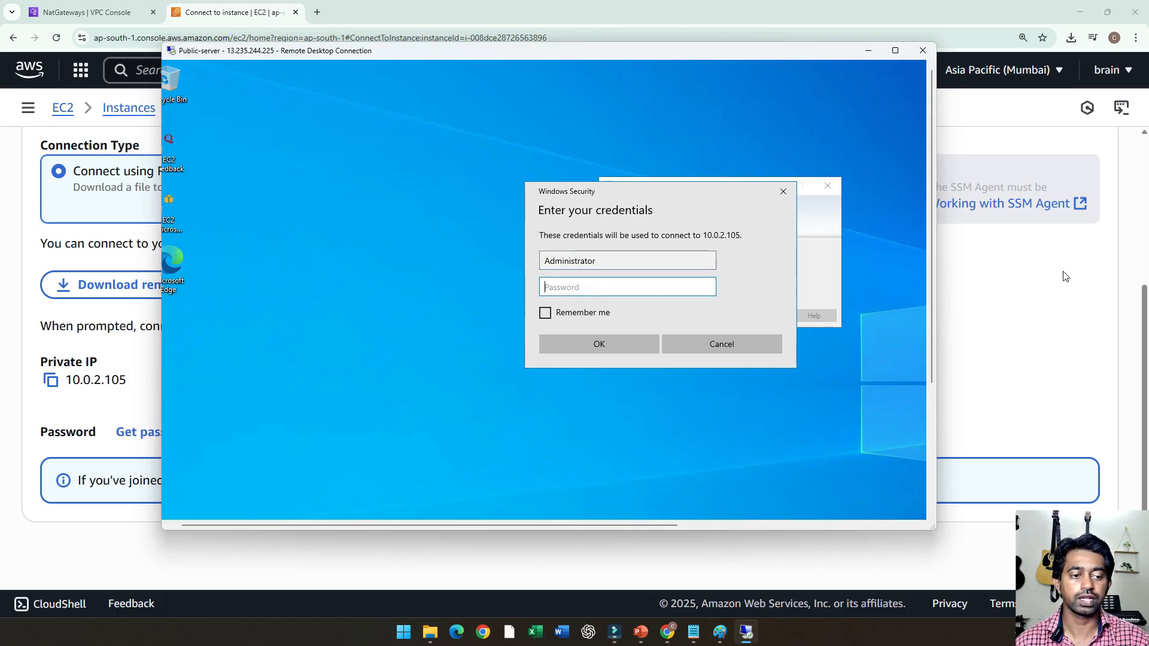
Decrypt the Private-server instance's Windows password using the private key file windows-key (1).pem
left_click(1016, 274)
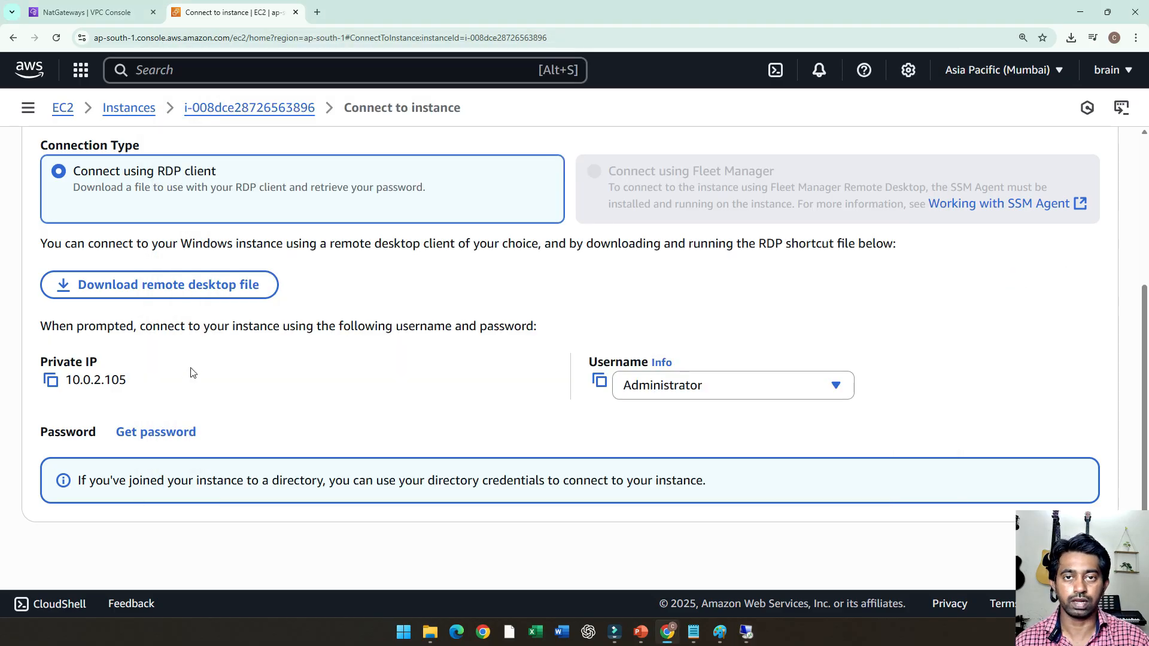
left_click(169, 432)
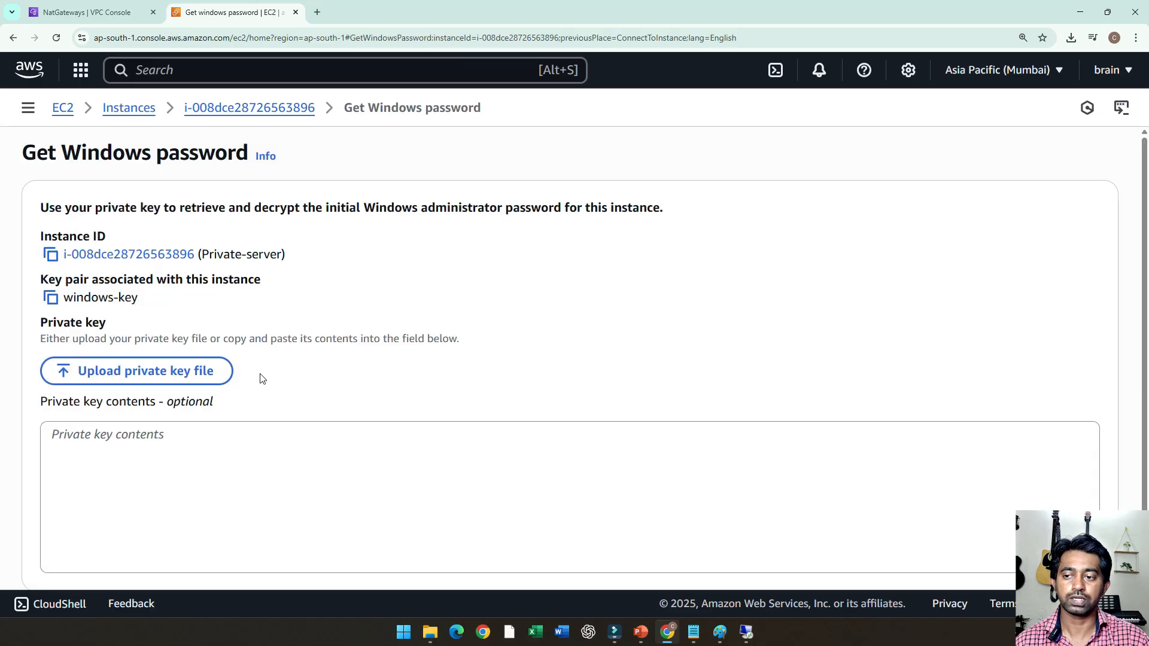
left_click(167, 380)
left_click(162, 144)
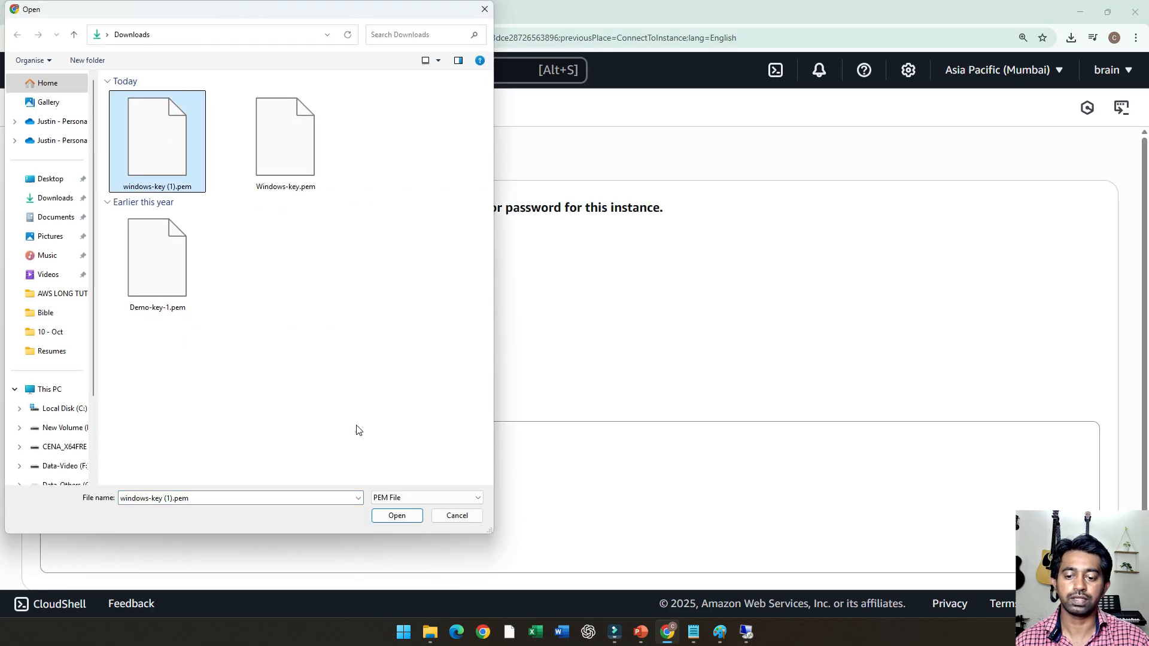
left_click(396, 516)
scroll(659, 325, "down", 3)
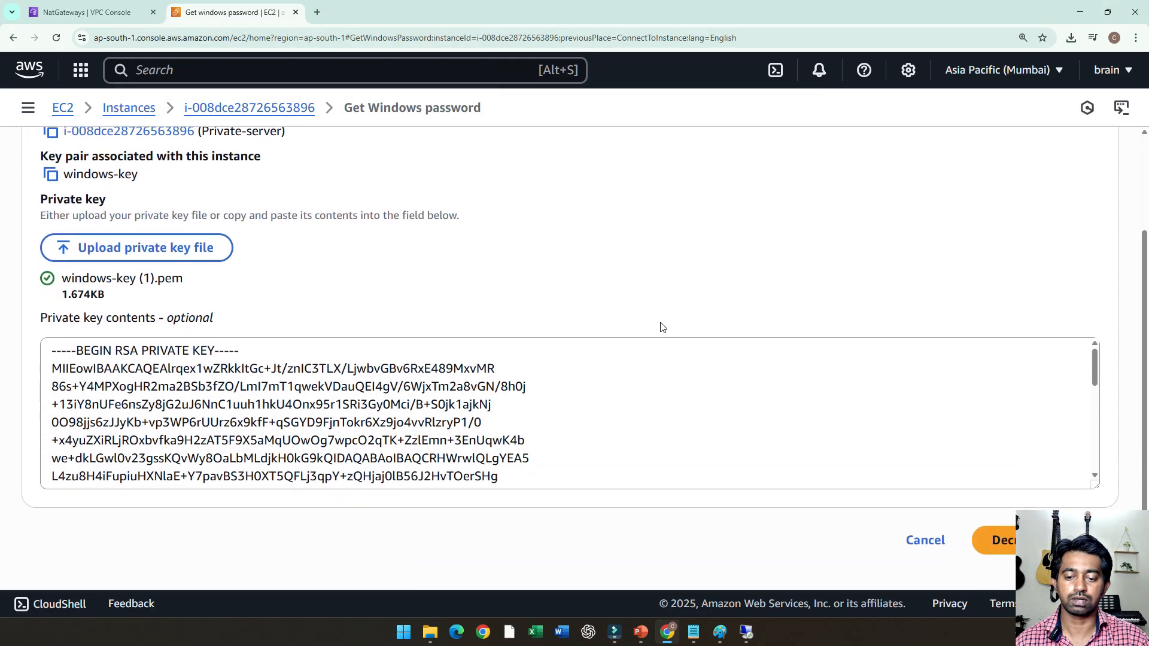
left_click(995, 533)
scroll(444, 431, "down", 3)
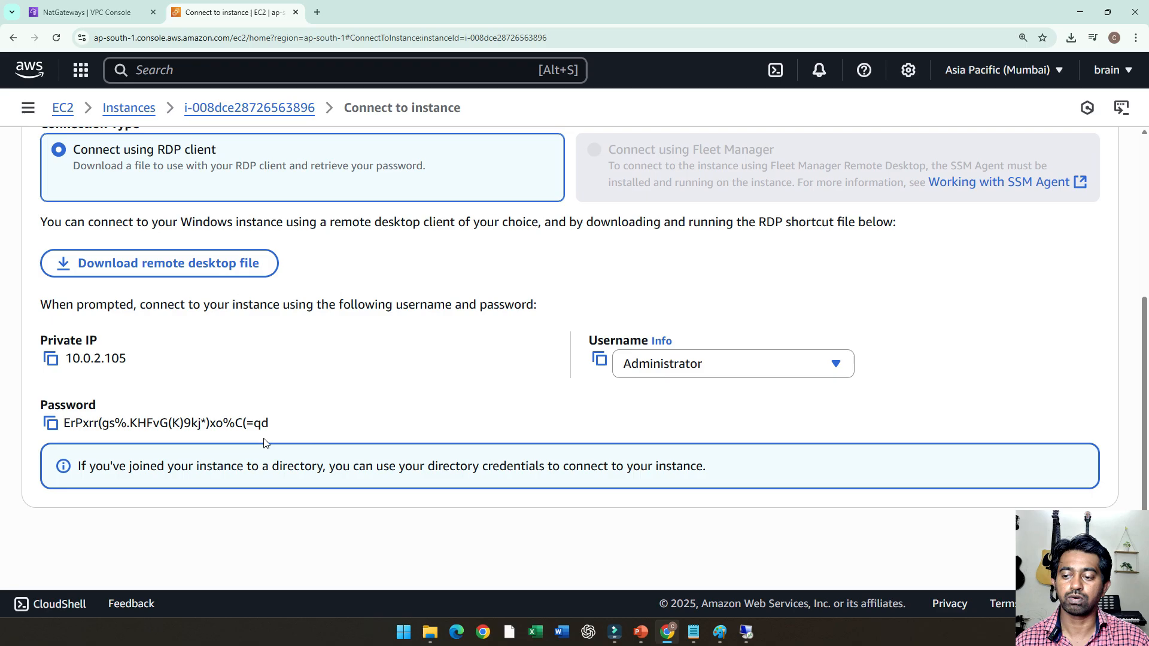
Copy the decrypted password into the 10.0.2.105 credentials prompt and connect despite the certificate warning
left_click(53, 424)
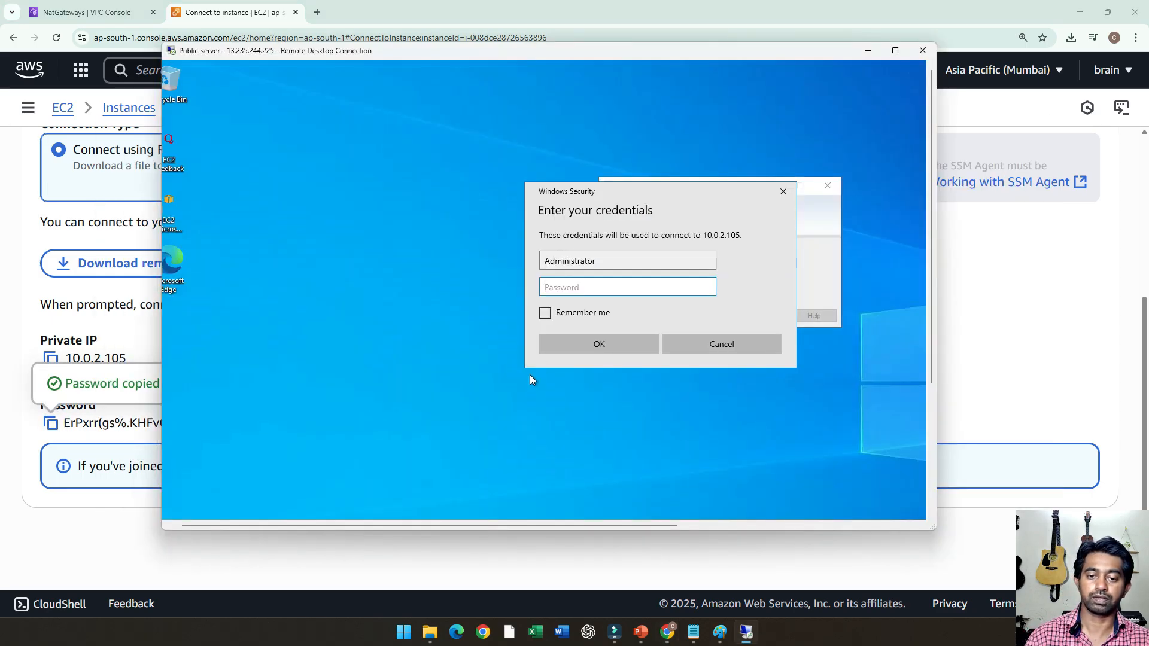
key("ctrl+v")
left_click(590, 343)
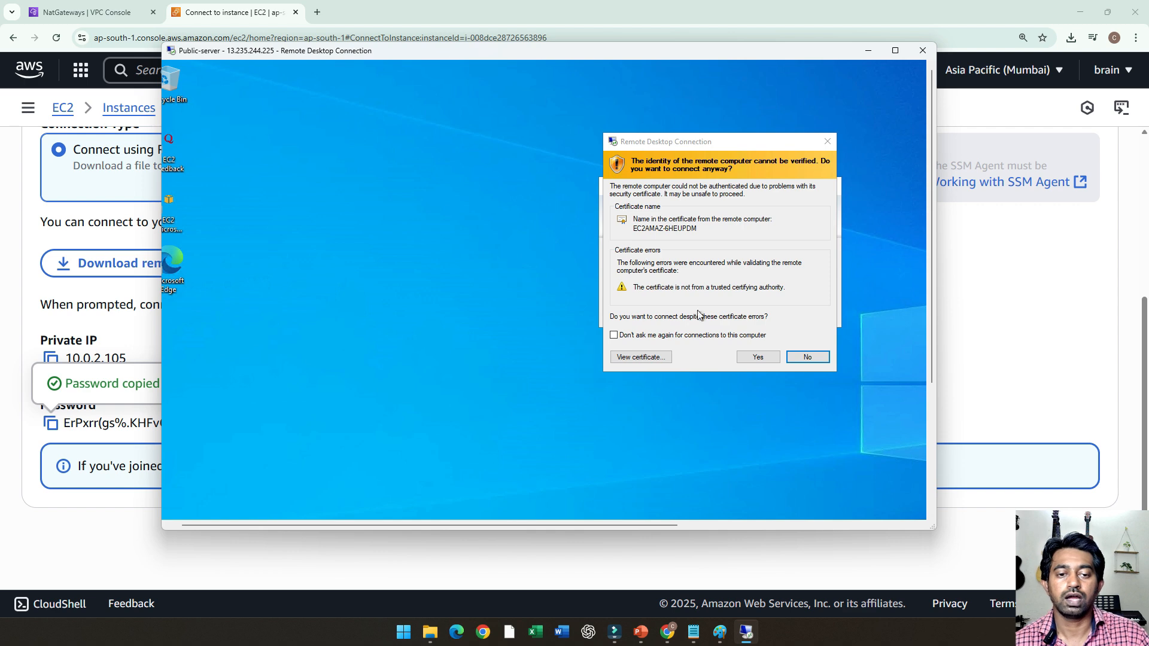
left_click(772, 357)
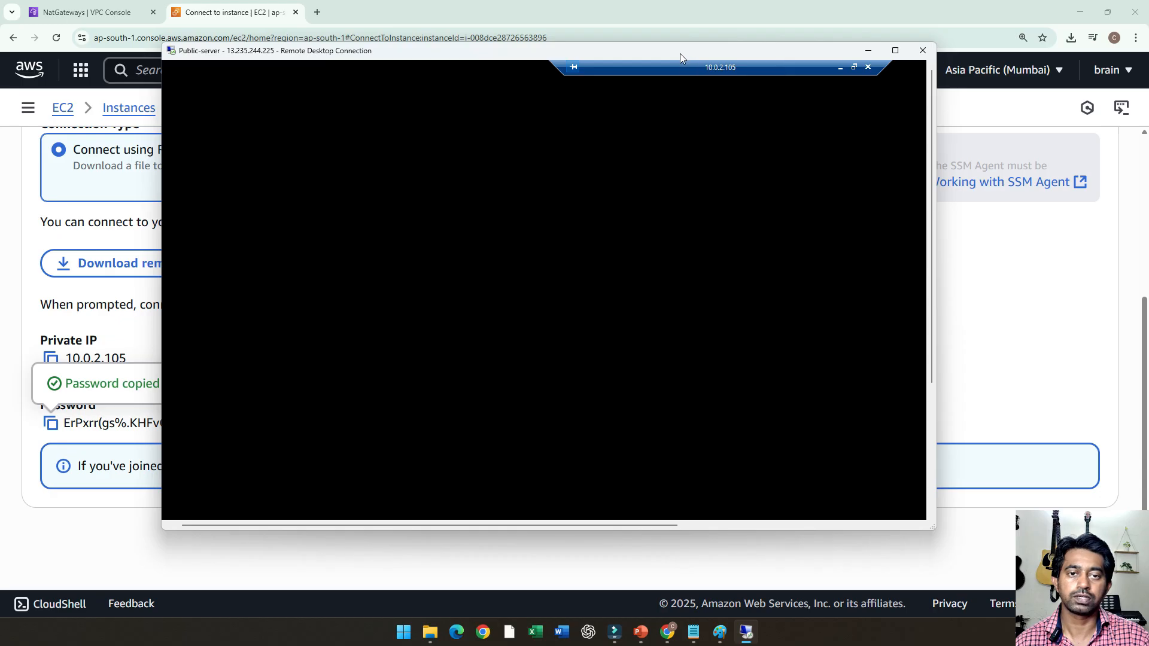
Enlarge the Public-server window, restore the nested 10.0.2.105 session from full screen, and fit it inside
left_click_drag(680, 52, 594, 33)
left_click_drag(840, 509, 1056, 577)
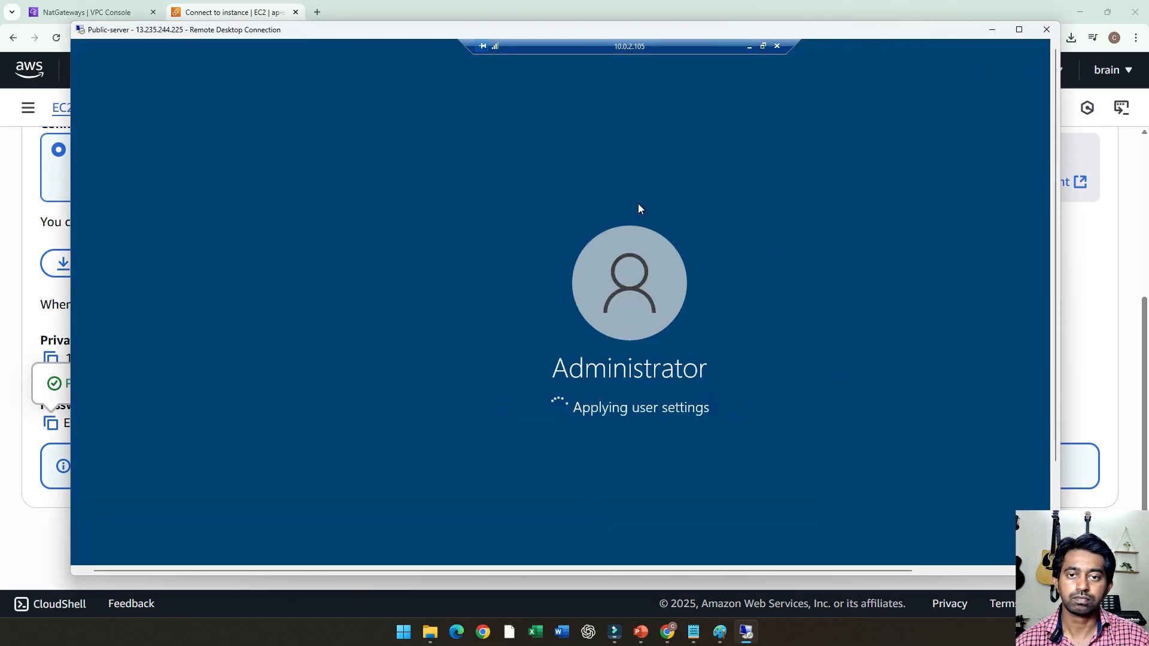
left_click(763, 47)
left_click_drag(344, 48, 573, 123)
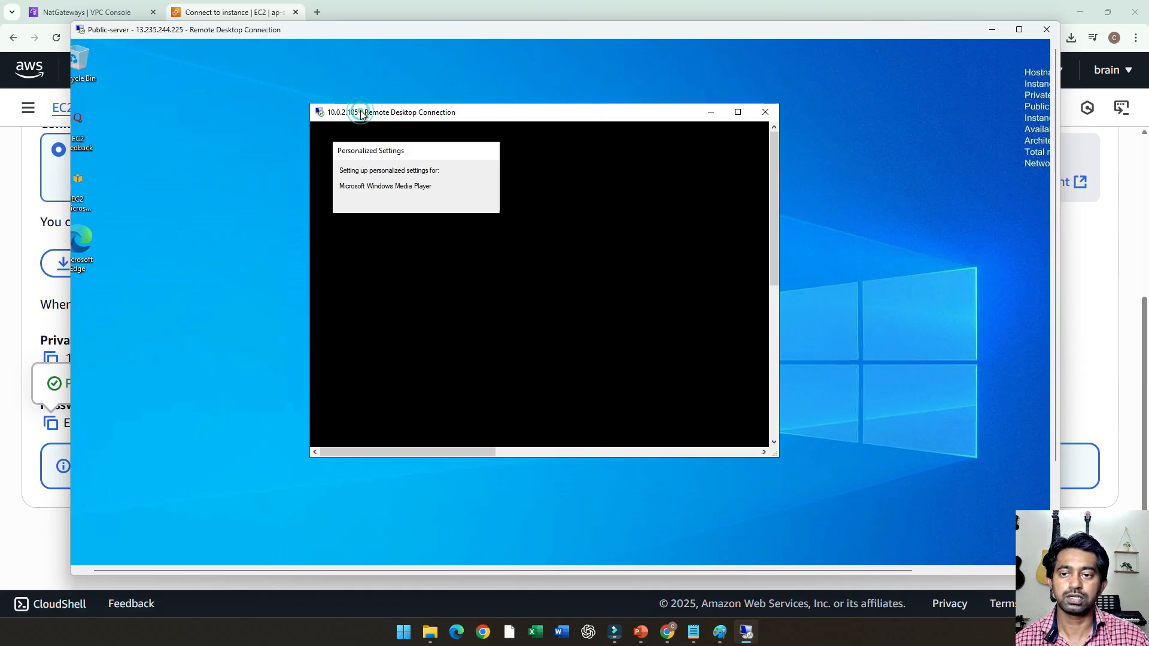
left_click_drag(361, 114, 302, 103)
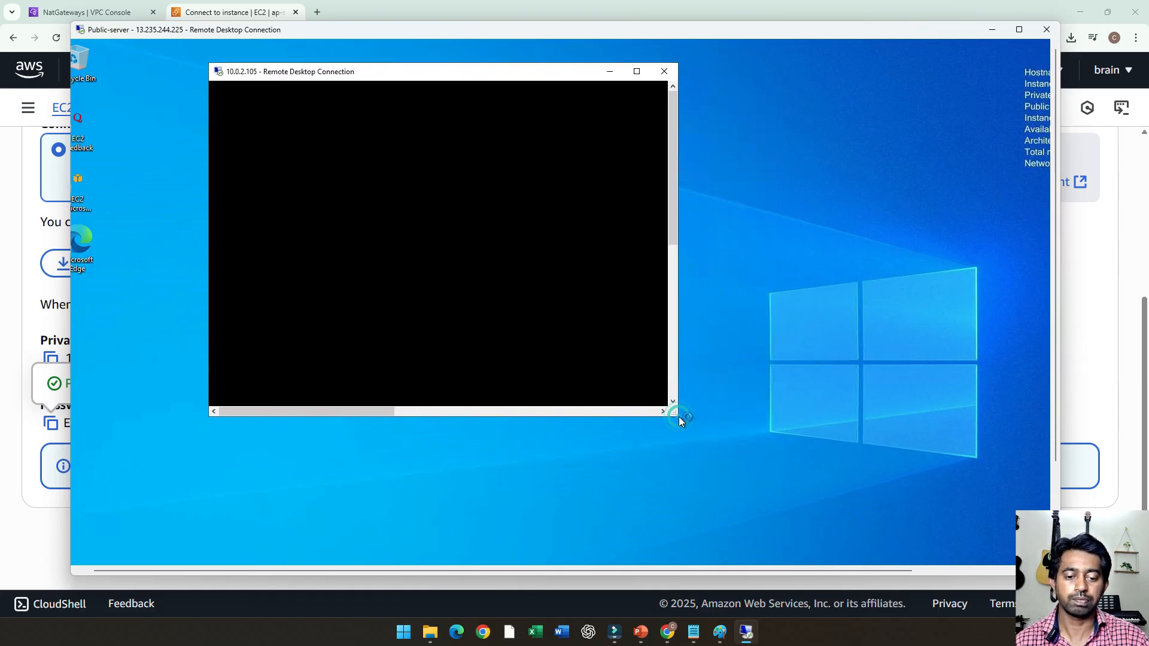
left_click_drag(679, 417, 868, 474)
left_click_drag(862, 409, 860, 422)
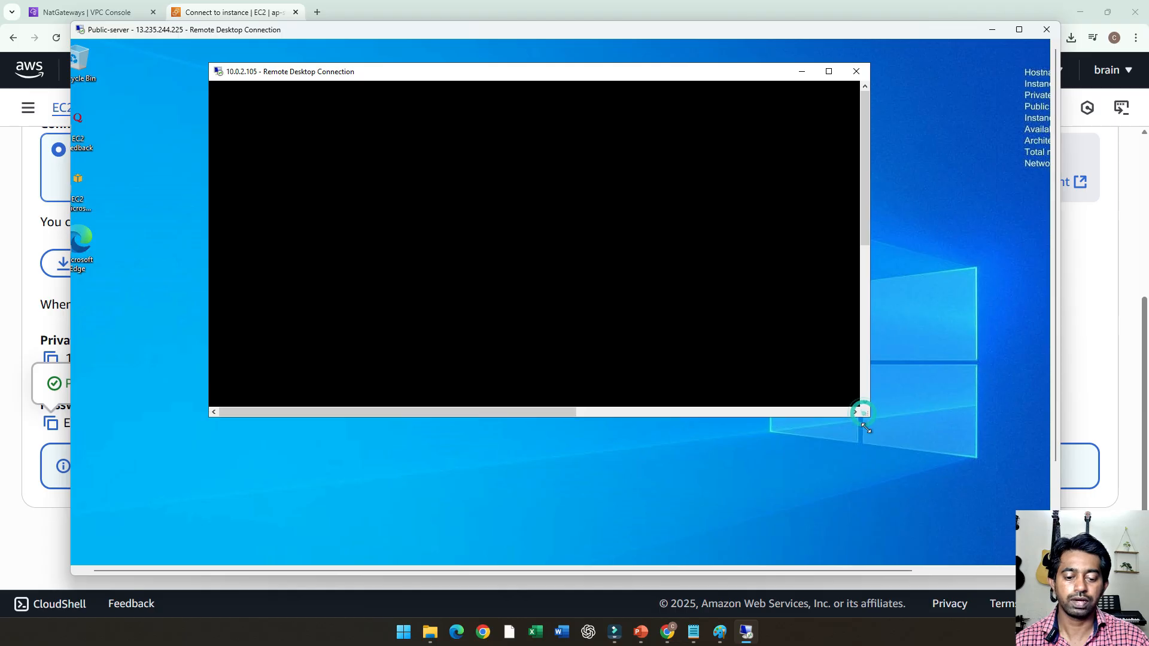
Switch to the Paint diagram and draw a purple freehand arrow from the public server's Ec2 box to the private Server's Ec2 box
left_click(720, 632)
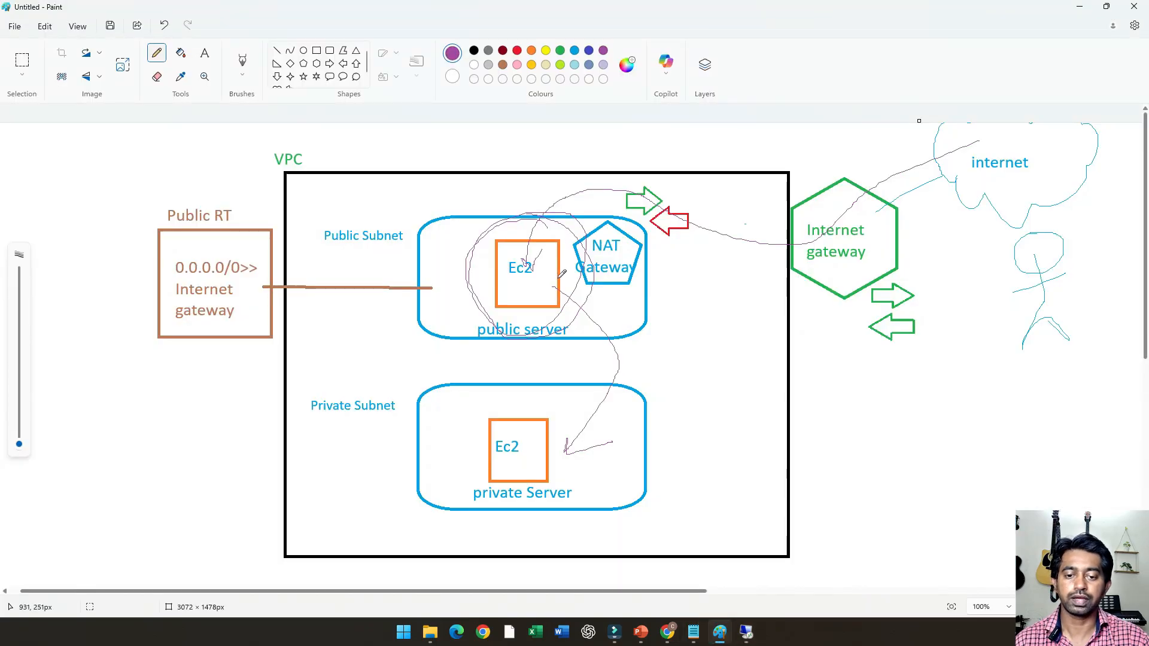
mouse_move(597, 314)
left_mouse_down()
mouse_move(618, 365)
mouse_move(610, 416)
mouse_move(567, 454)
mouse_move(591, 457)
mouse_move(561, 420)
mouse_move(574, 452)
mouse_move(609, 444)
left_mouse_up()
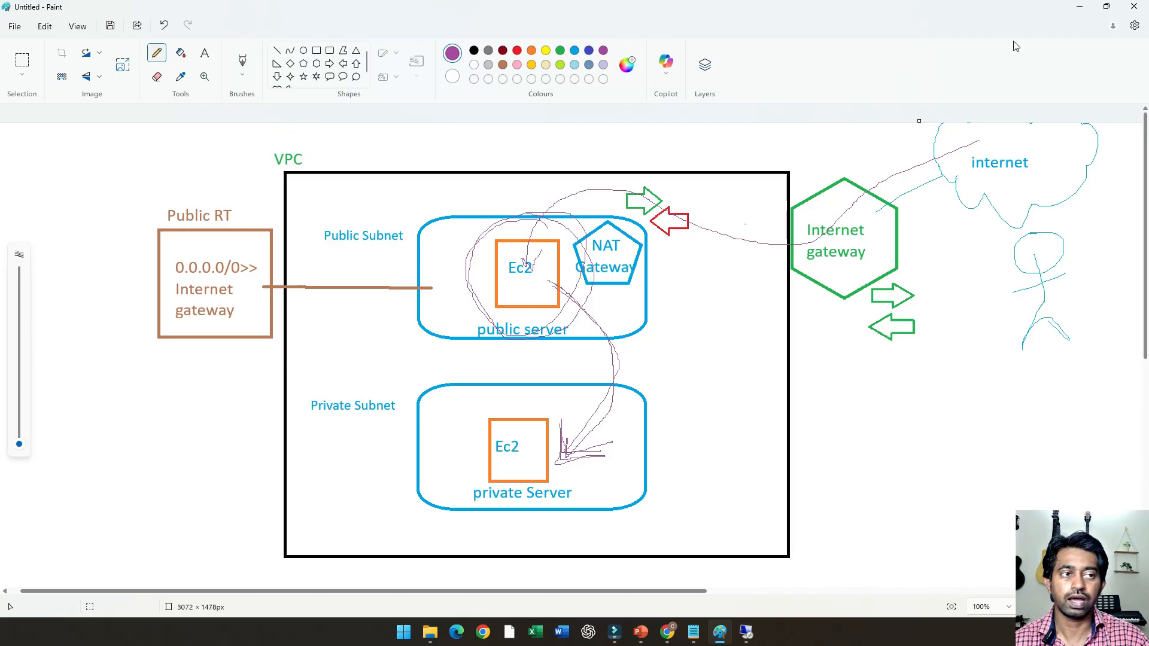
left_click(1080, 8)
Reposition the Public-server window and the nested 10.0.2.105 session, and minimize the nested session
left_click_drag(455, 72, 512, 170)
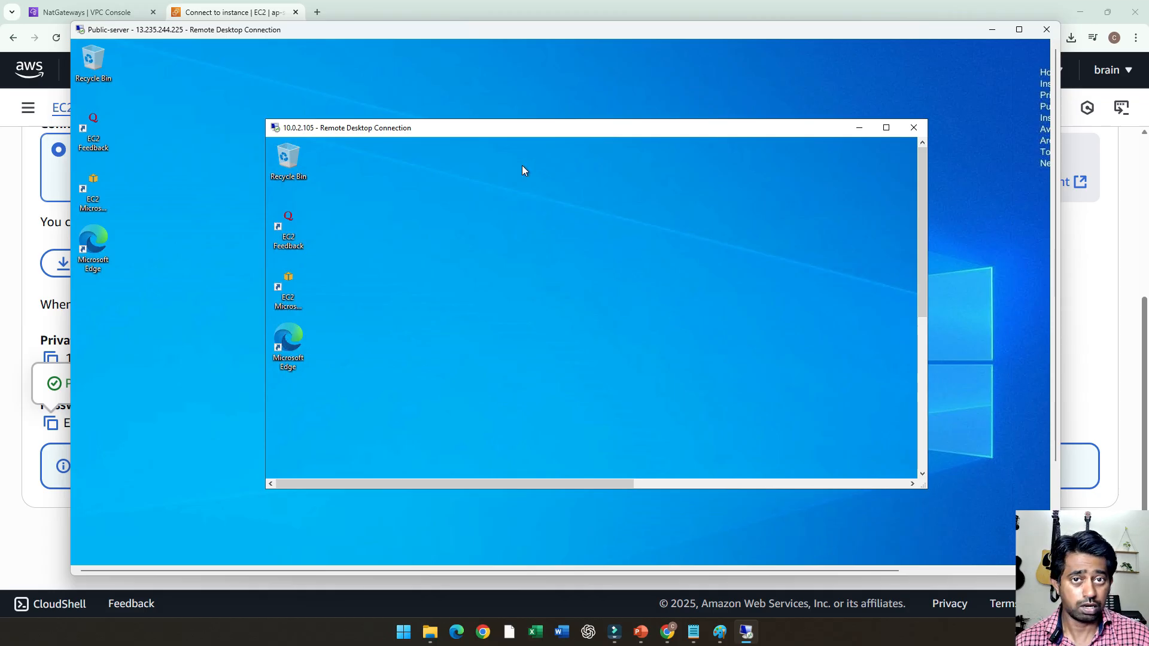
mouse_move(259, 31)
left_mouse_down()
mouse_move(334, 25)
mouse_move(267, 30)
left_mouse_up()
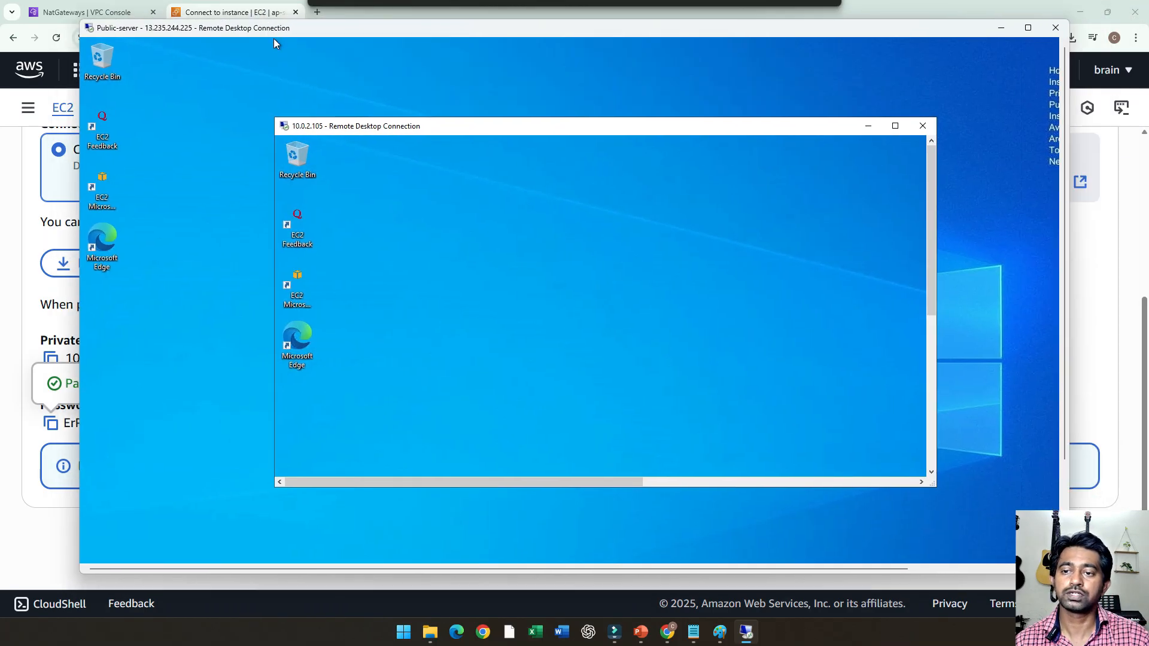
left_click_drag(340, 134, 386, 113)
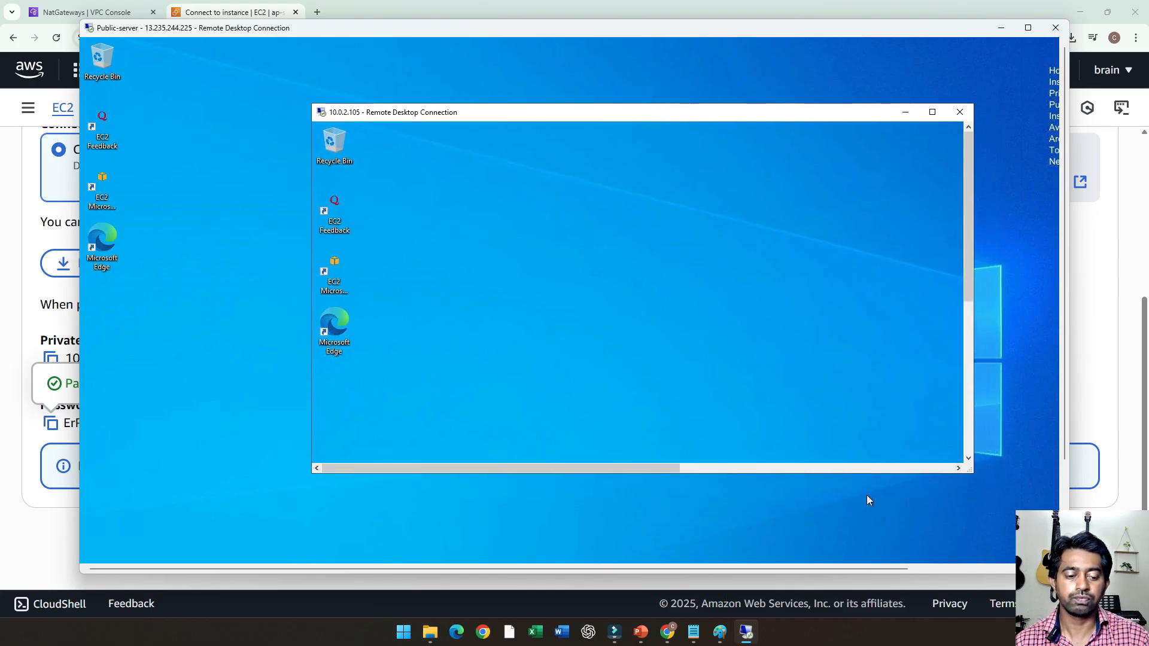
left_click(720, 632)
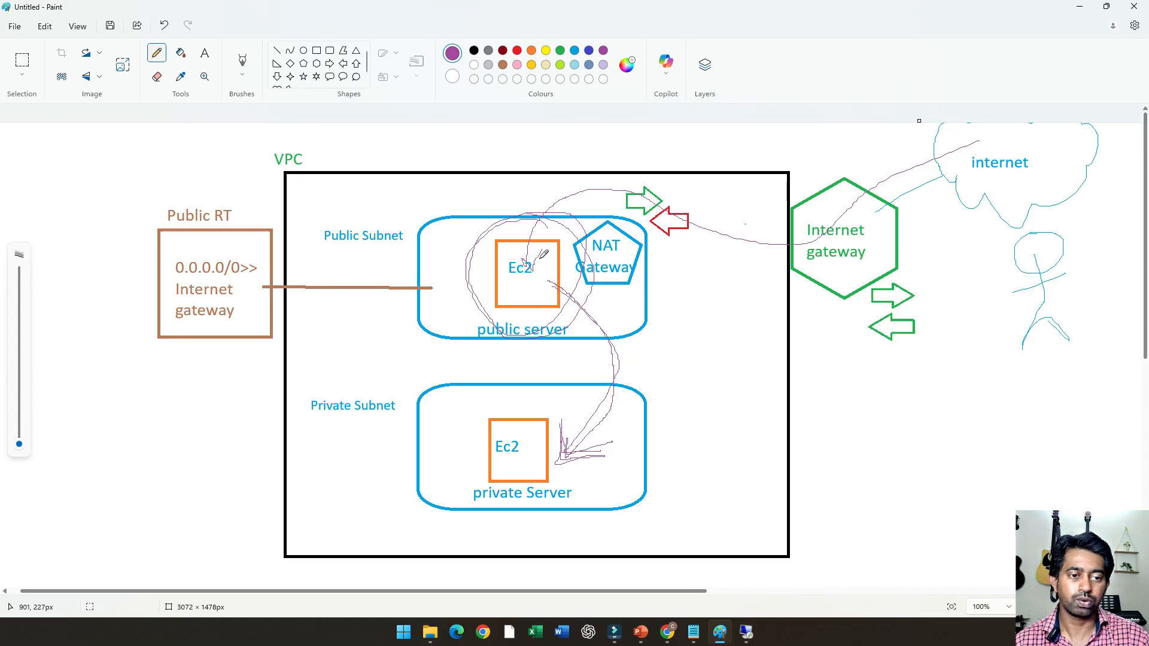
left_click(1080, 7)
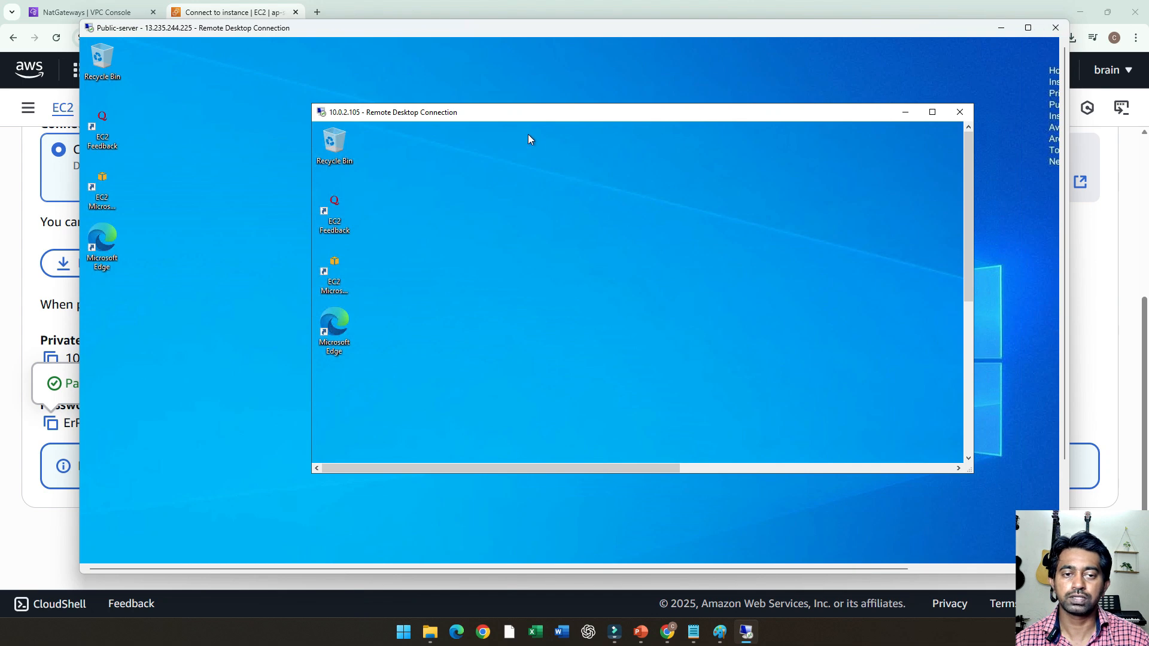
left_click(905, 112)
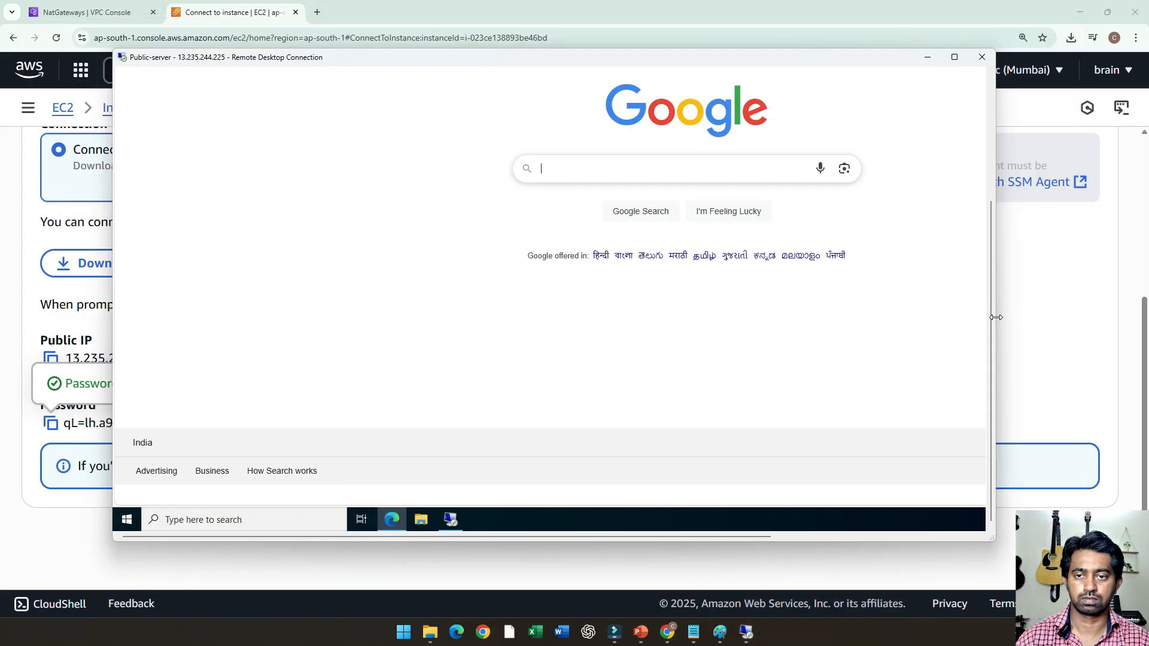
Open Google News from the Google apps list in the Public-server browser to test its internet access
left_click_drag(991, 295, 1043, 127)
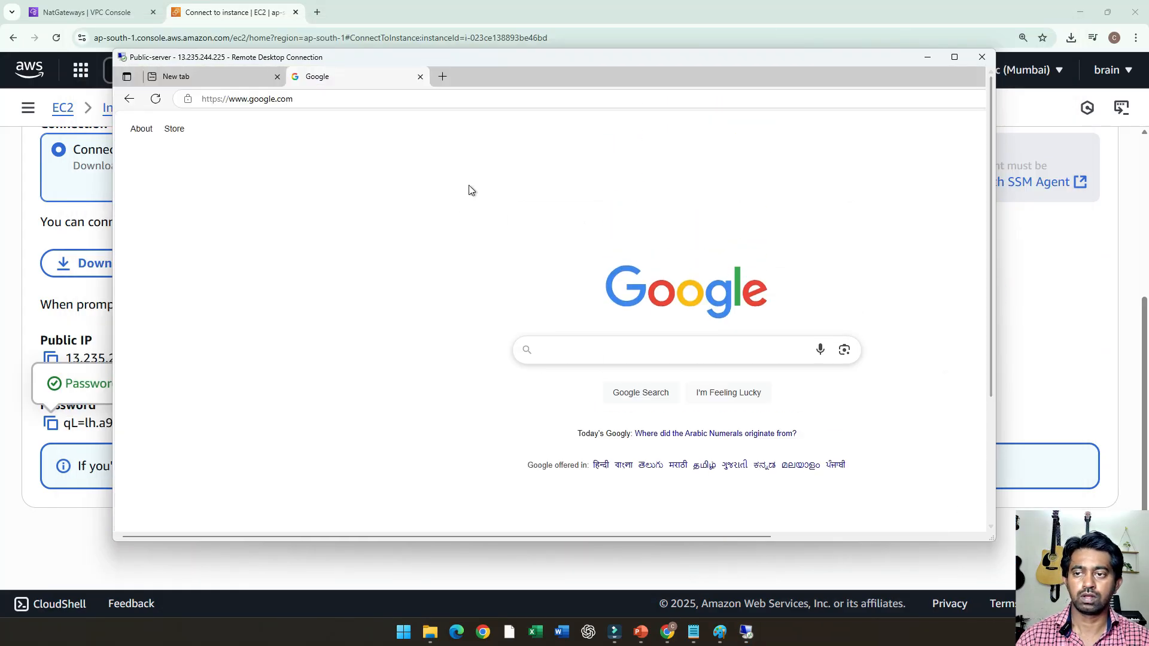
left_click_drag(581, 537, 787, 536)
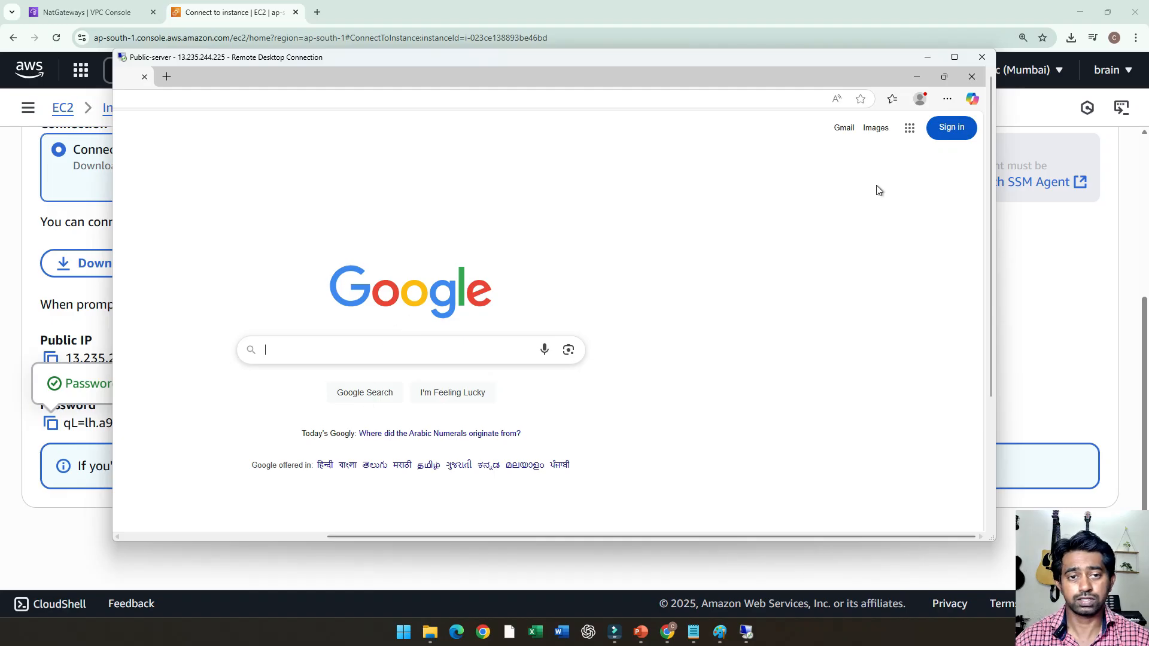
left_click(910, 129)
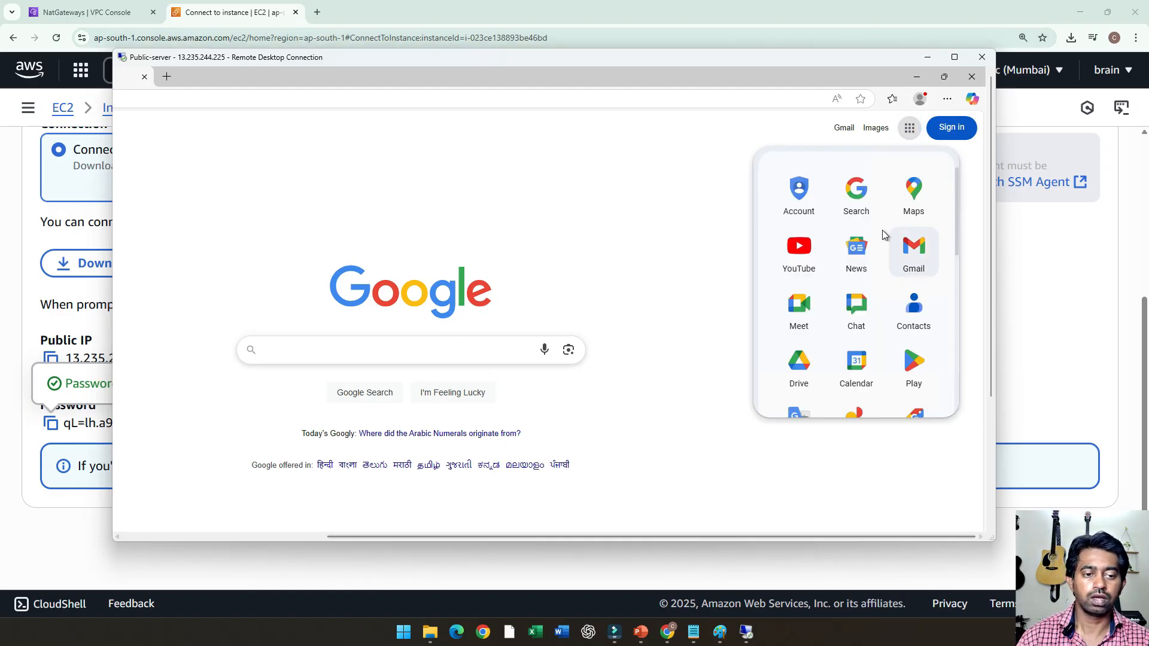
left_click(857, 251)
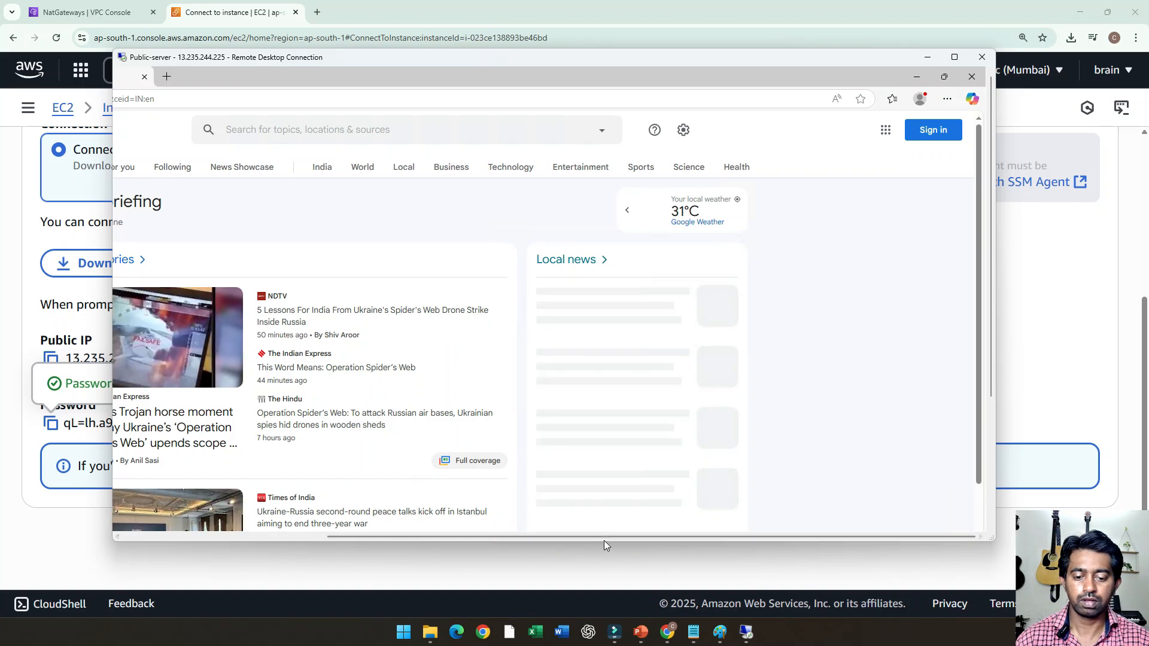
Bring the minimized nested 10.0.2.105 session back up over Google News in the Public-server window
left_click_drag(604, 537, 431, 537)
mouse_move(992, 105)
left_mouse_down()
mouse_move(1011, 240)
mouse_move(987, 89)
mouse_move(1001, 235)
mouse_move(999, 89)
left_mouse_up()
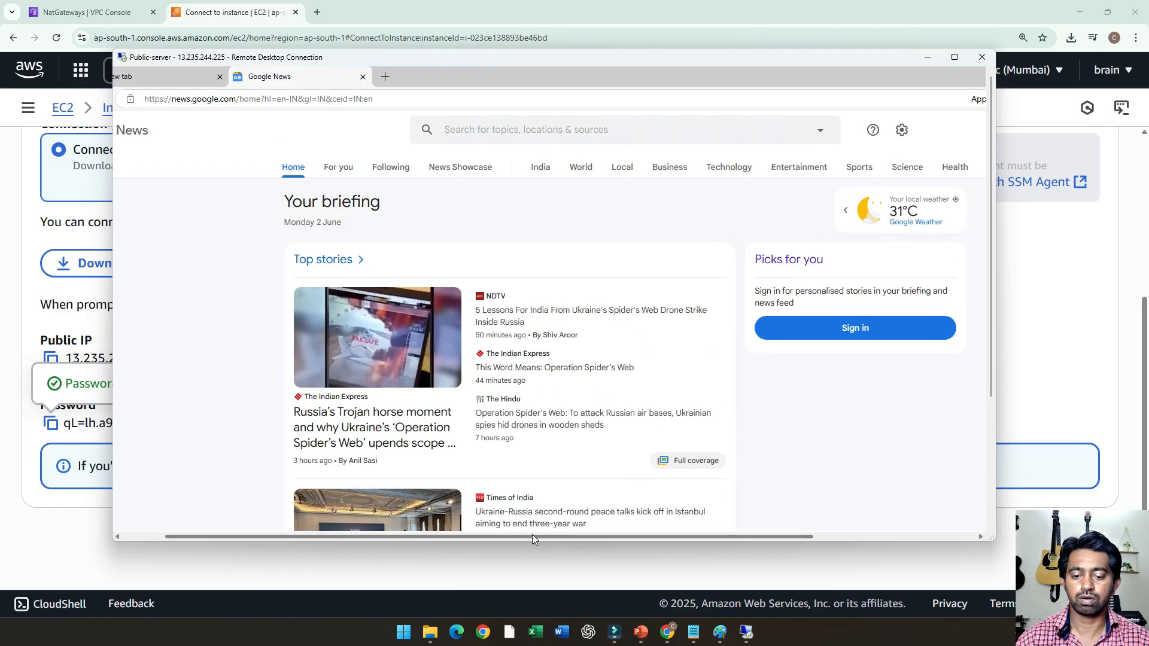
left_click_drag(533, 537, 489, 537)
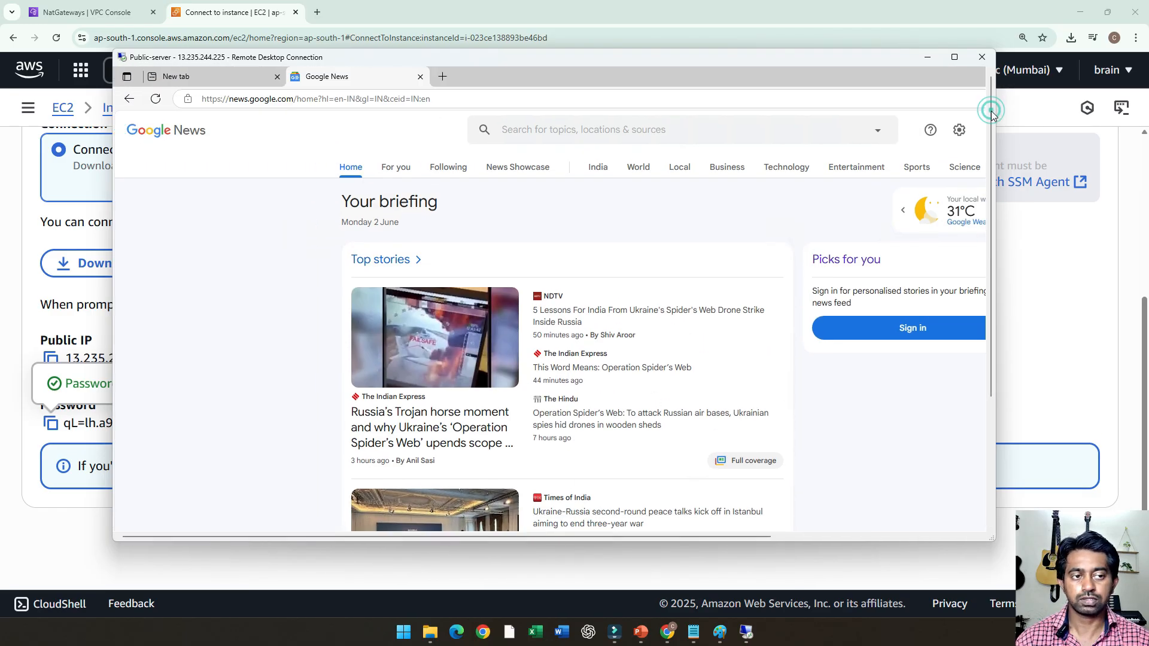
left_click_drag(991, 116, 925, 236)
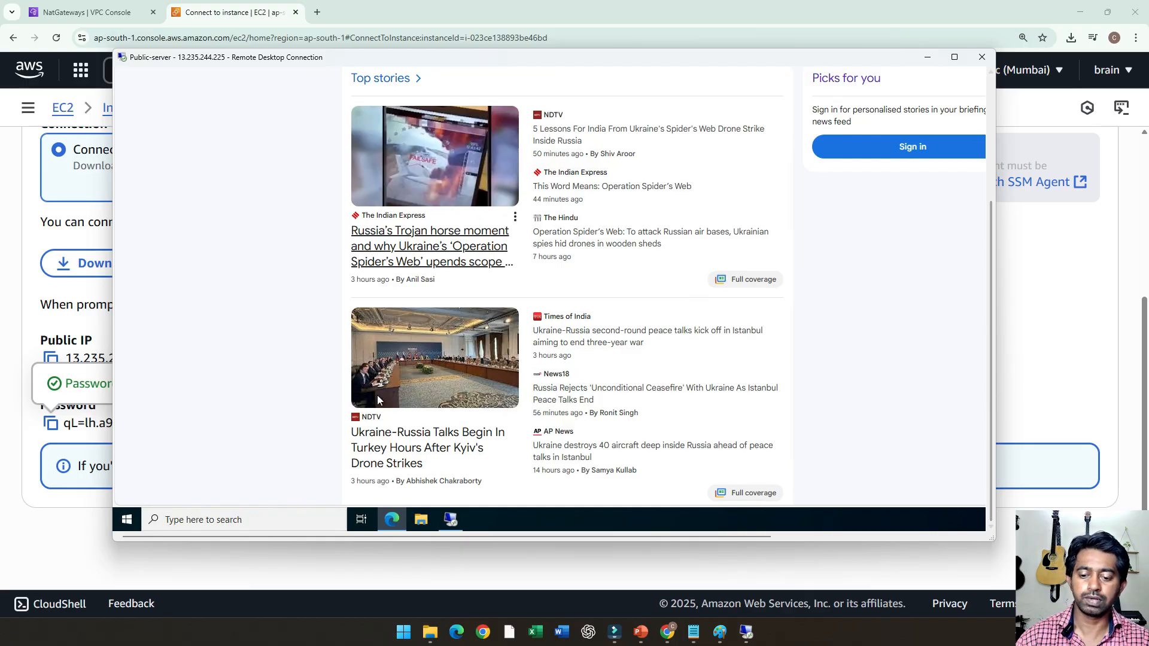
left_click(451, 519)
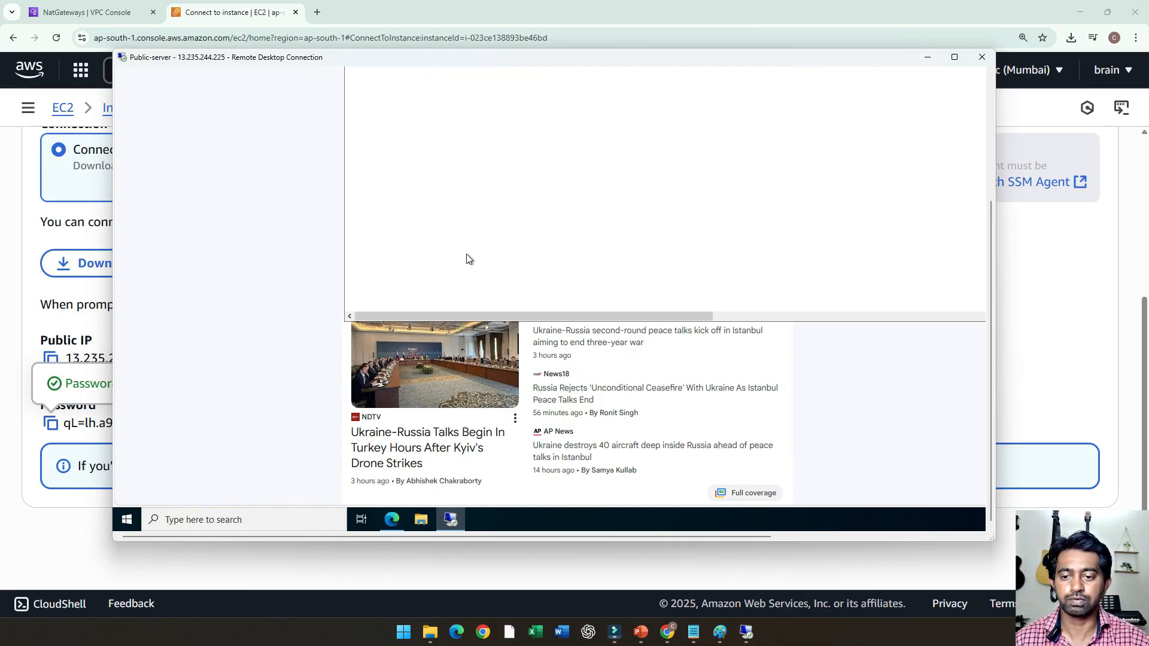
Enlarge the nested 10.0.2.105 session window by extending its left and lower edges inside the Public-server desktop
left_click_drag(991, 289, 983, 165)
left_click_drag(340, 272, 172, 272)
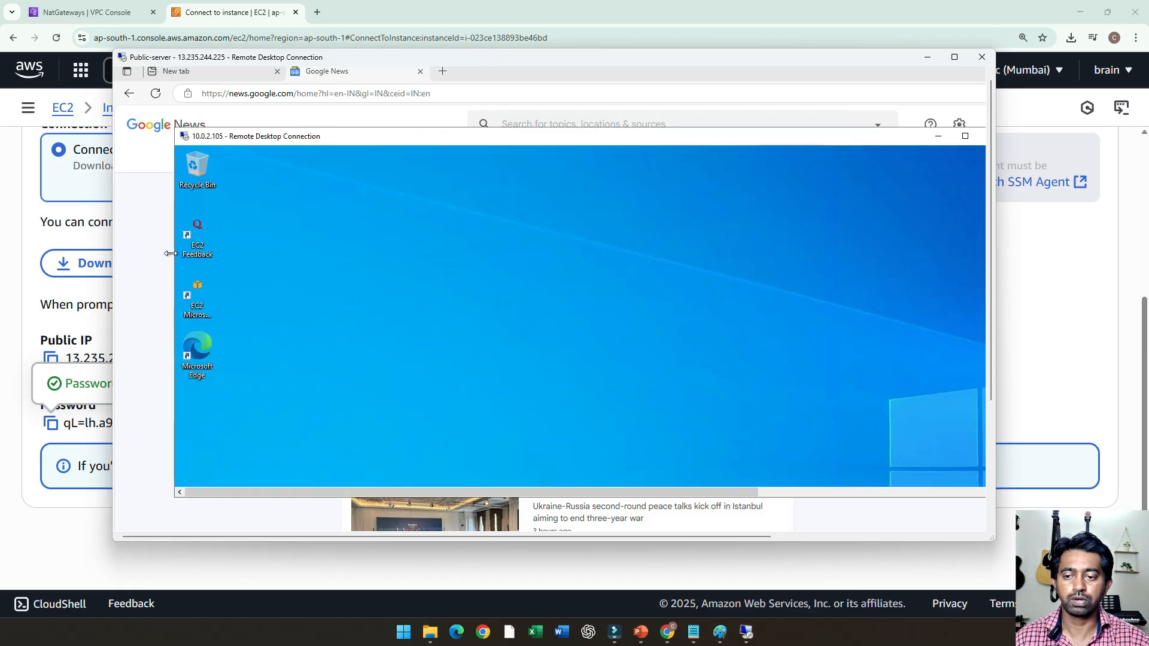
left_click_drag(659, 497, 659, 563)
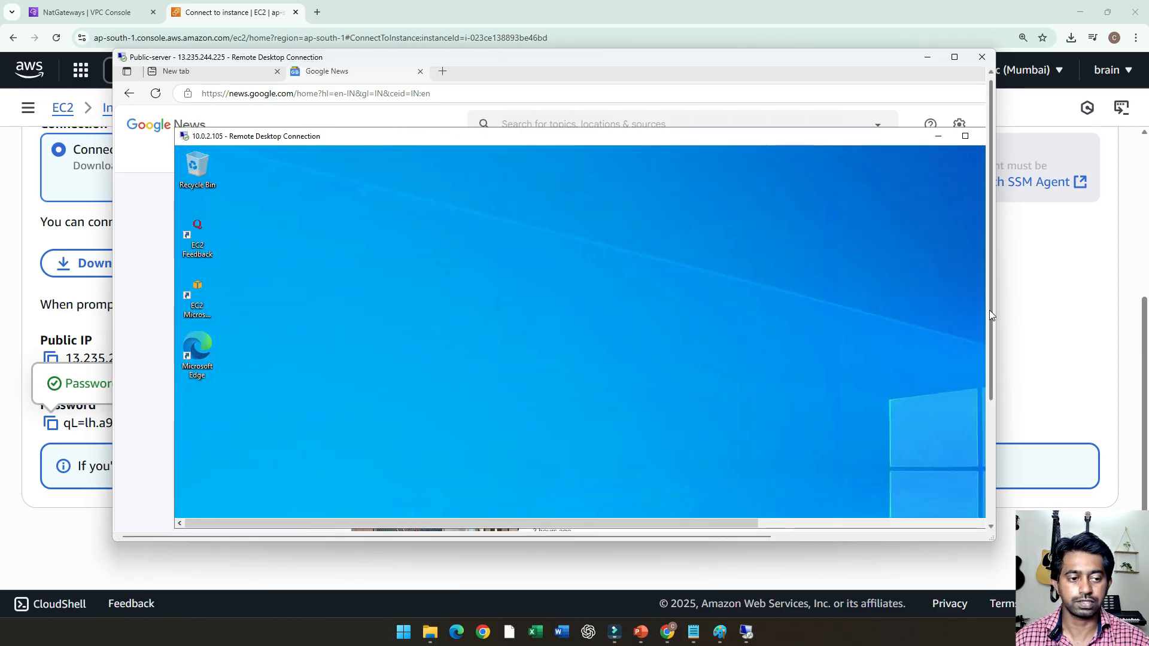
left_click_drag(990, 303, 999, 436)
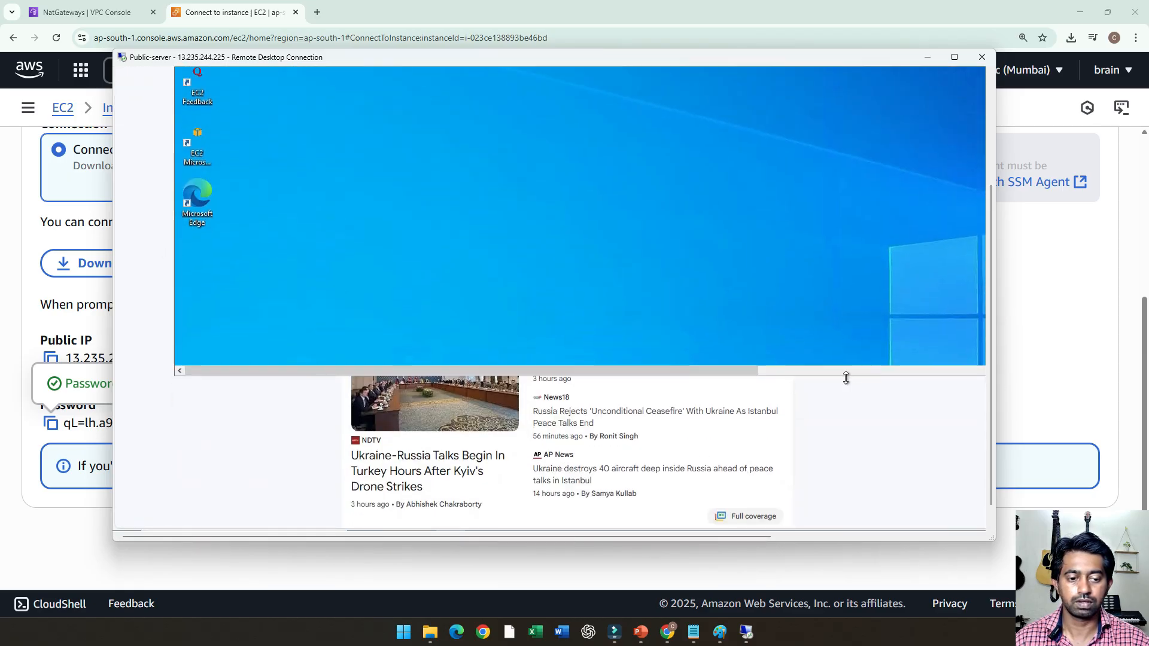
left_click_drag(848, 378, 854, 475)
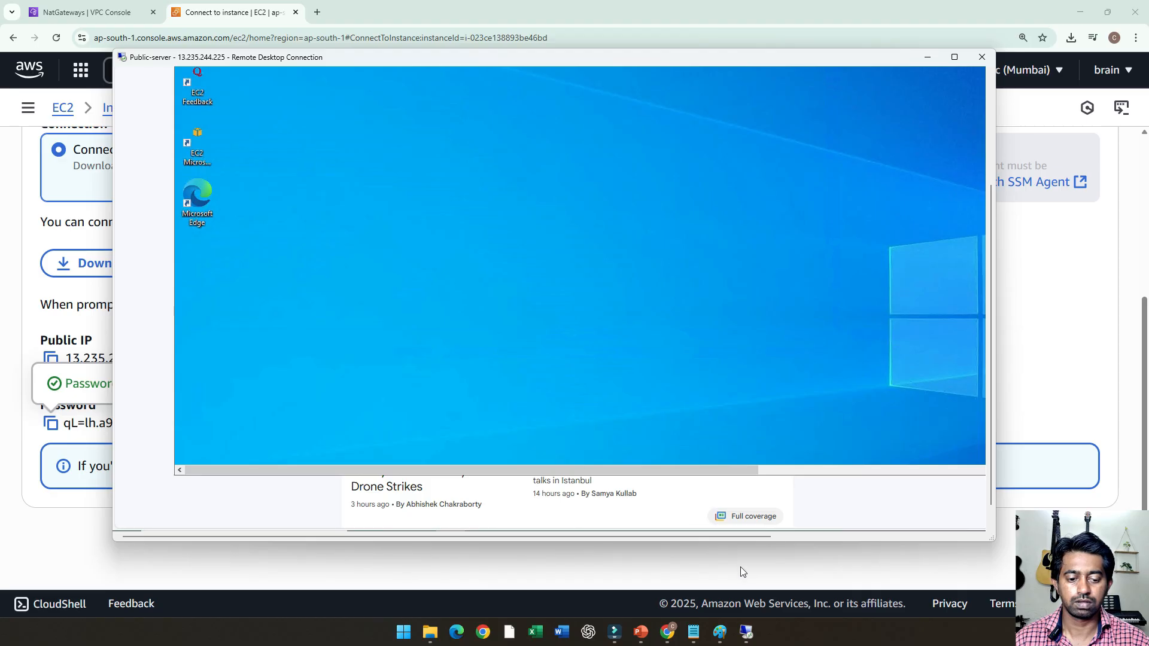
Launch Microsoft Edge on the private server inside the nested 10.0.2.105 session
left_click_drag(748, 537, 936, 505)
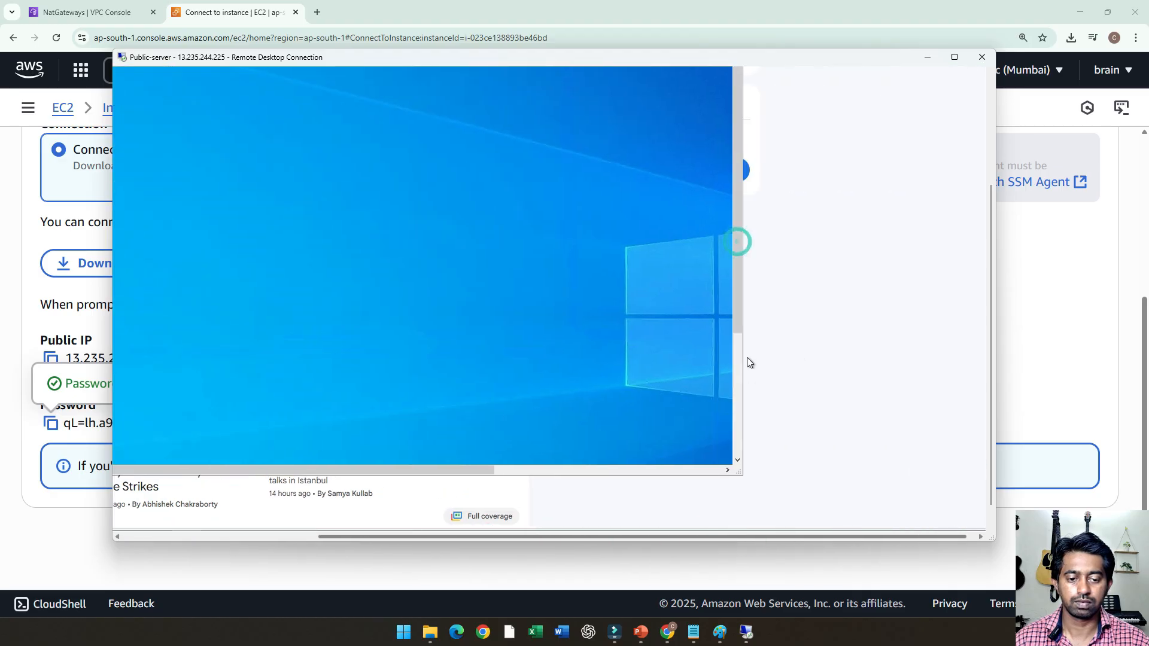
left_click_drag(738, 242, 747, 362)
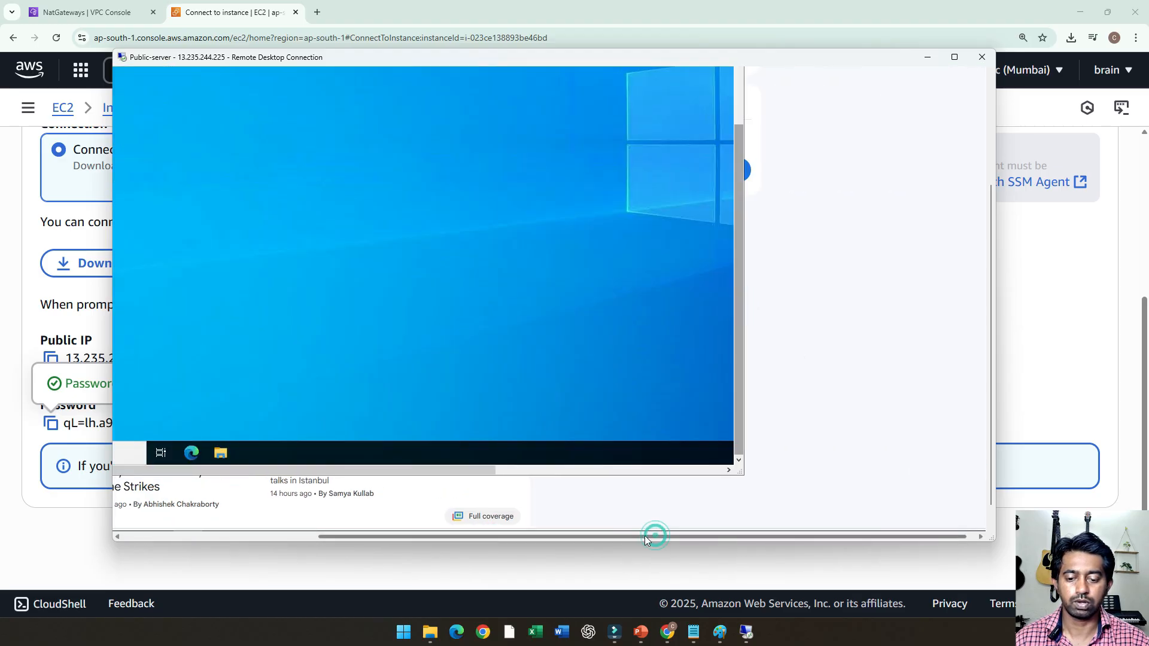
left_click_drag(647, 536, 436, 555)
left_click(462, 452)
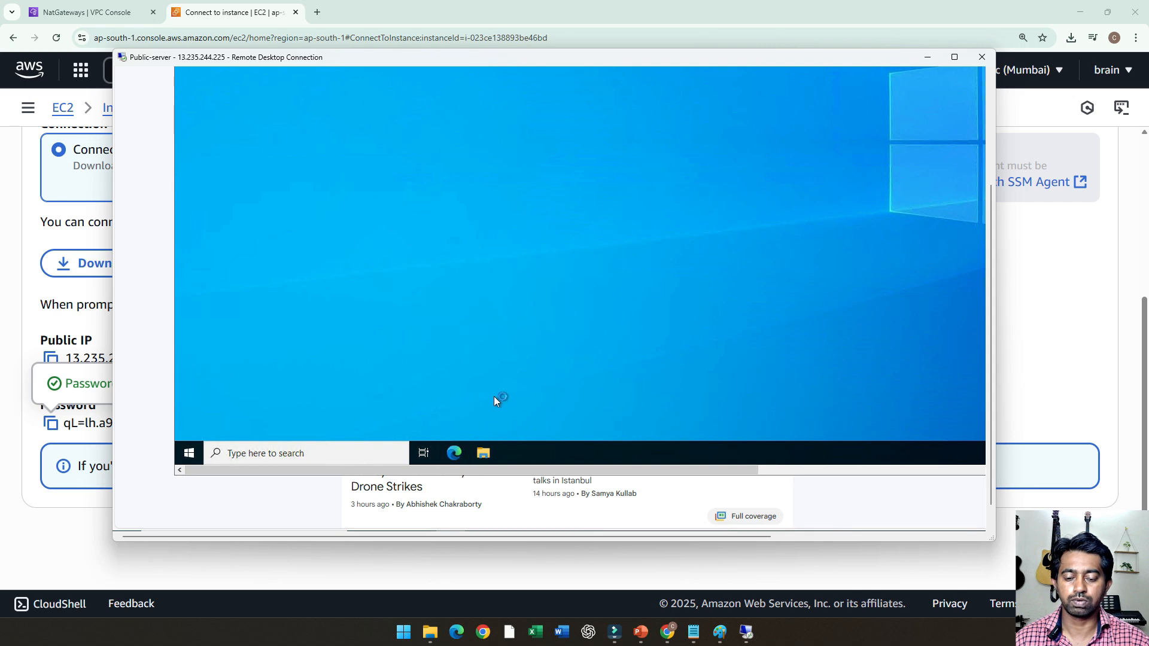
left_click_drag(992, 318, 984, 207)
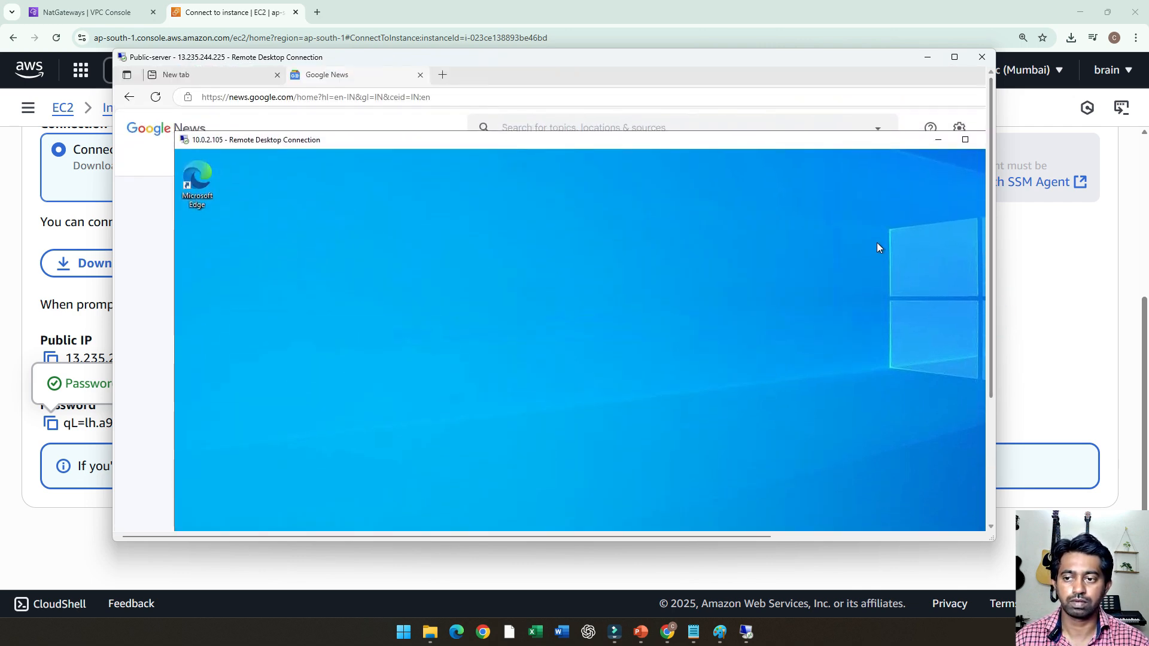
left_click_drag(774, 147, 744, 125)
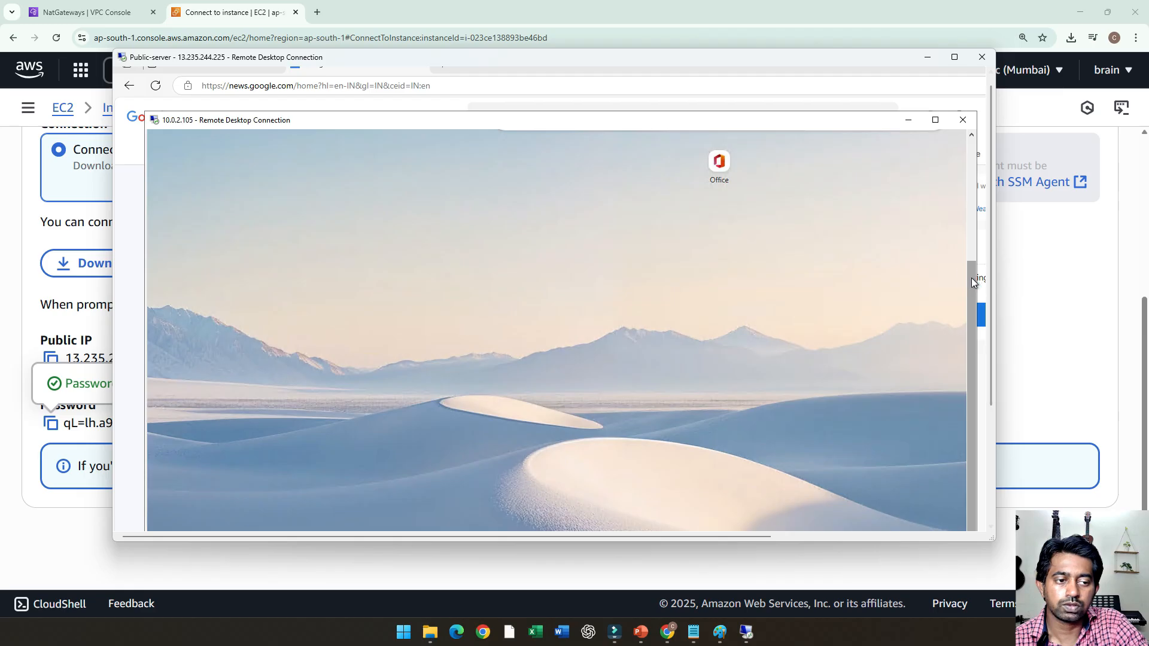
left_click_drag(972, 278, 965, 160)
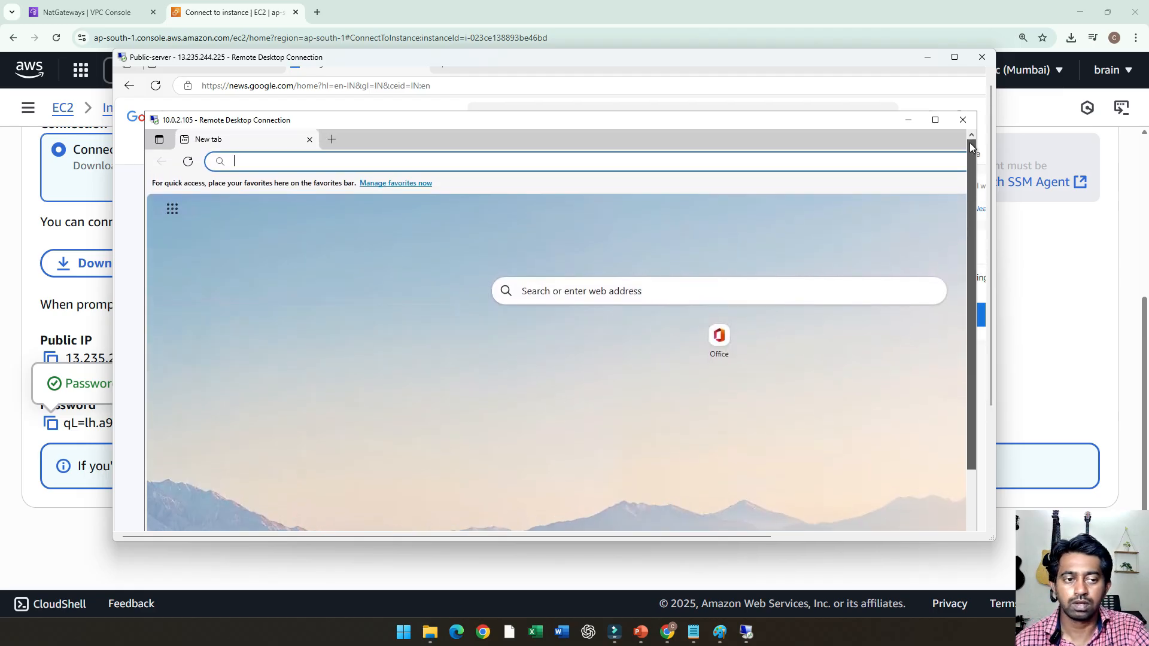
type("google")
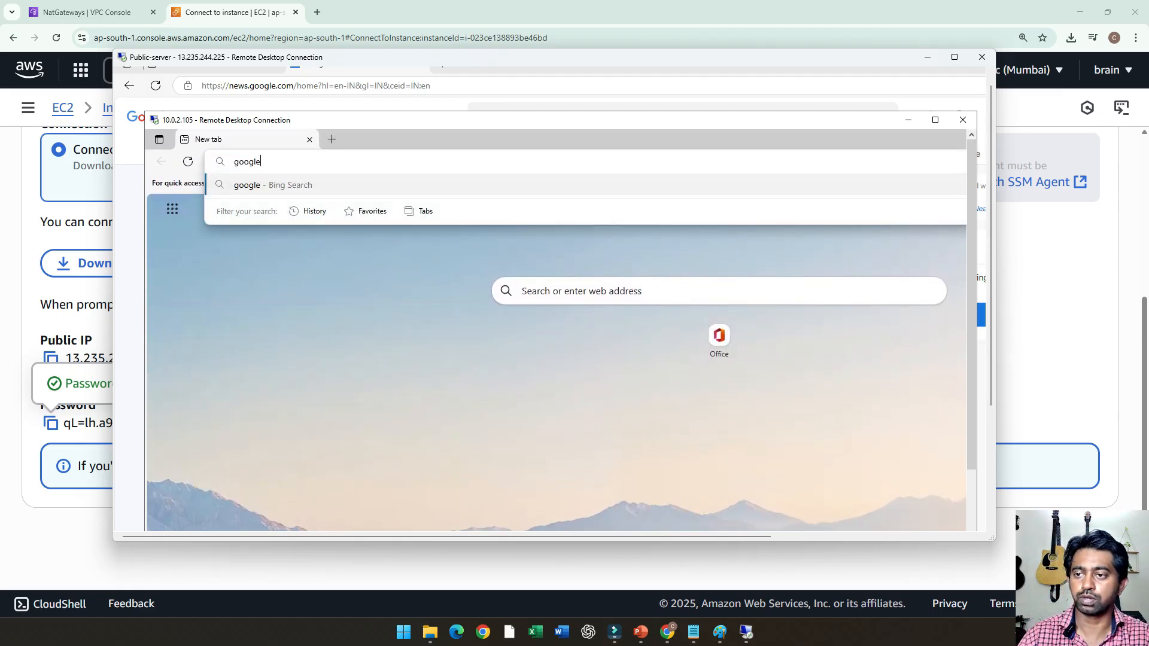
key("ctrl+Return")
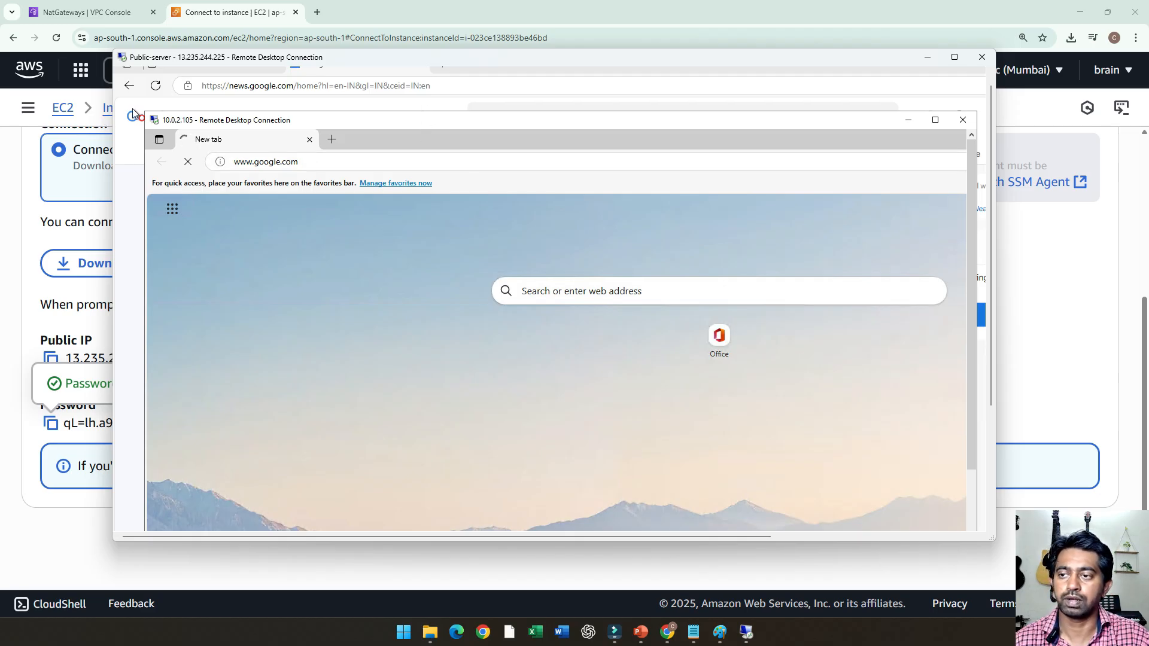
left_click_drag(189, 122, 294, 148)
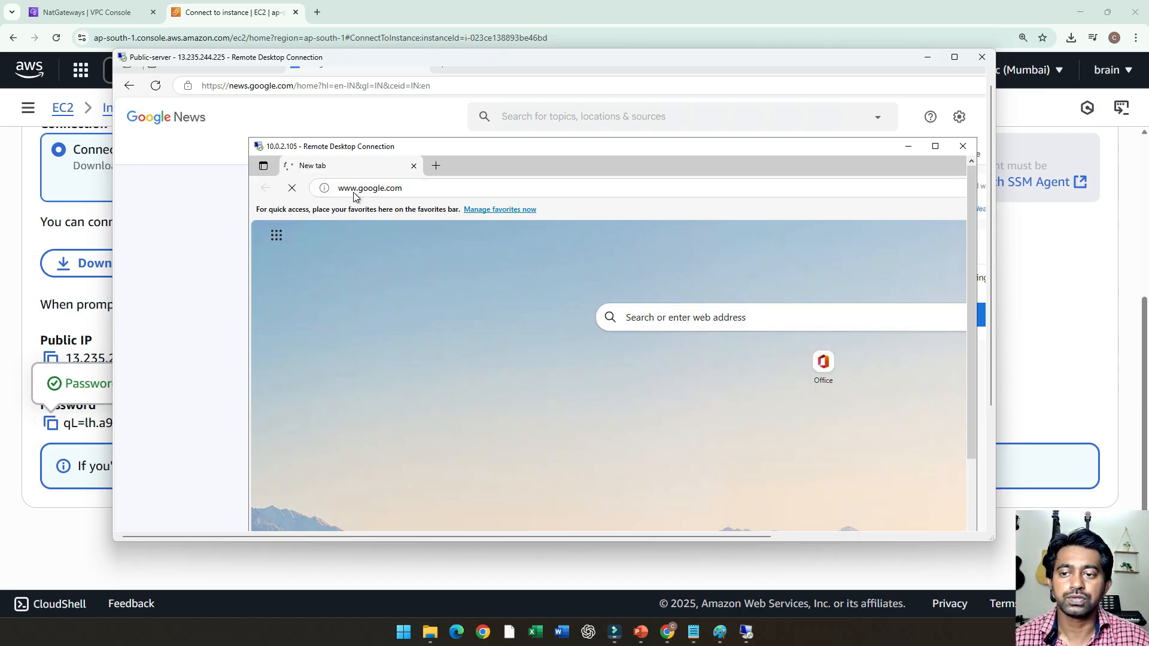
left_click_drag(473, 146, 441, 144)
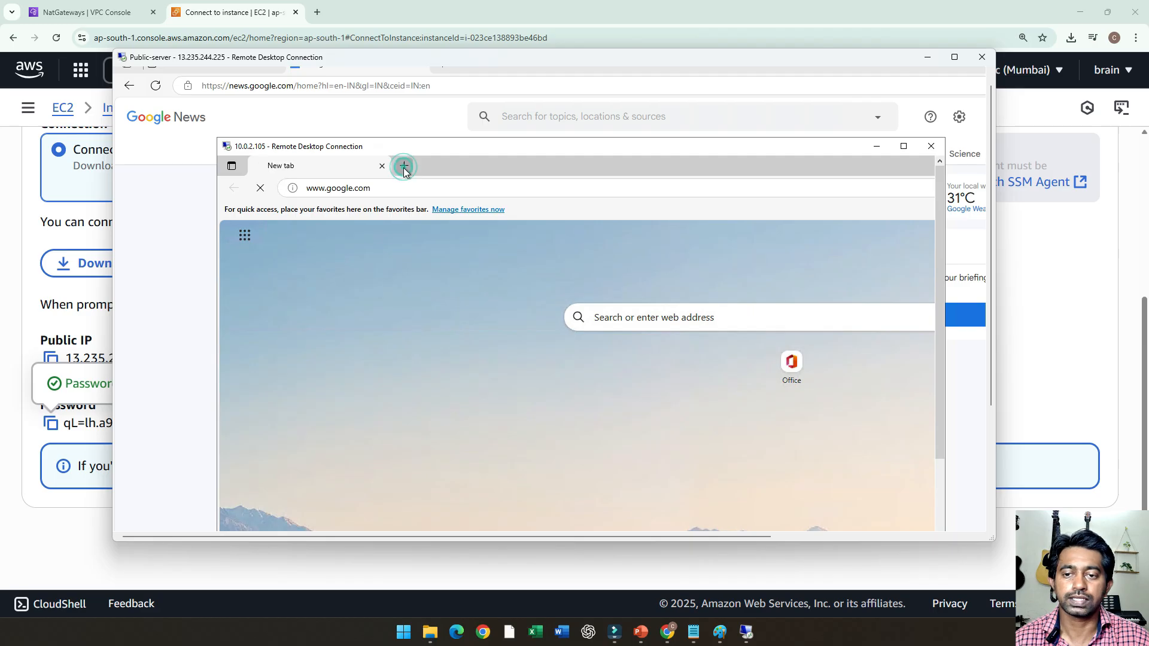
left_click(402, 168)
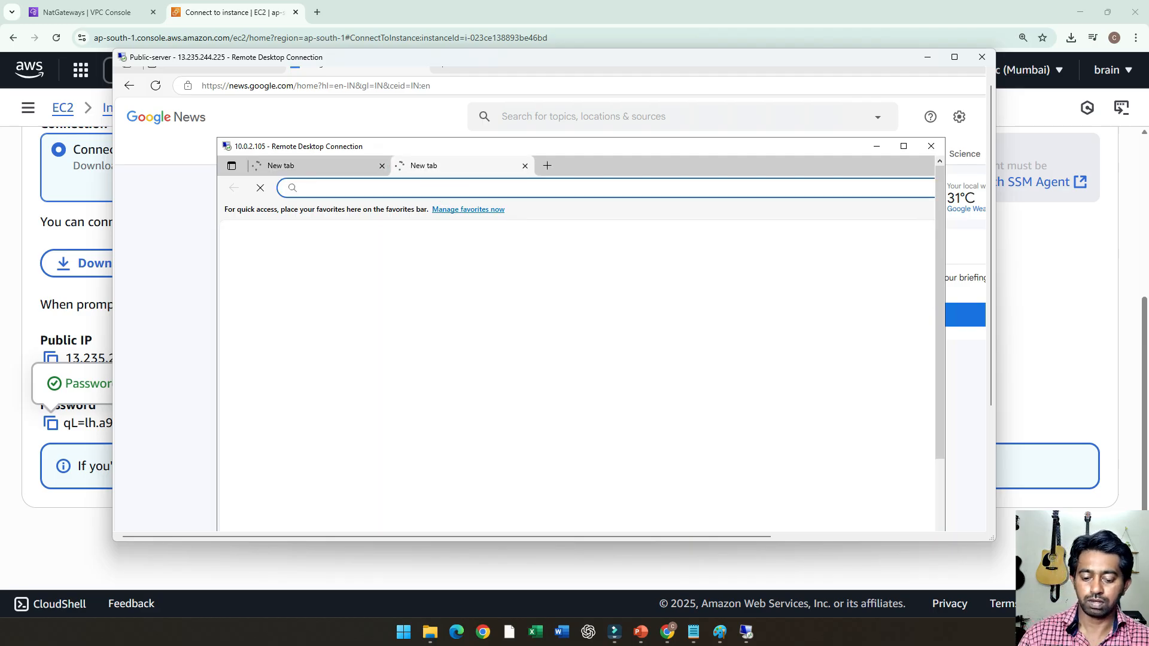
type("microsoft")
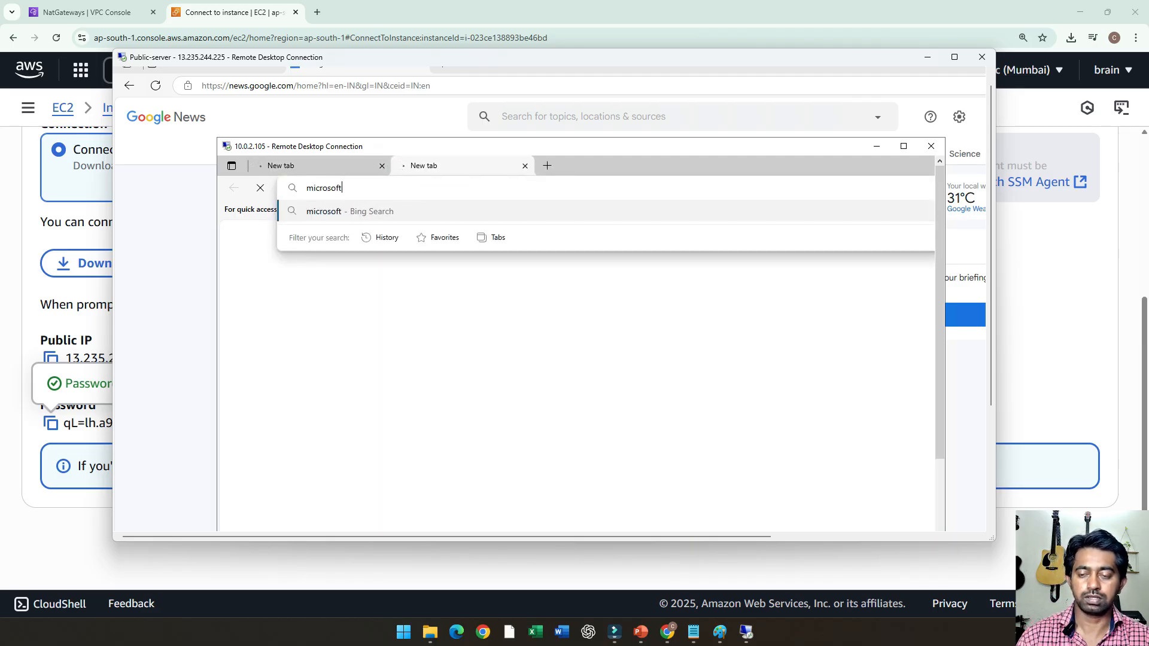
key("ctrl+Return")
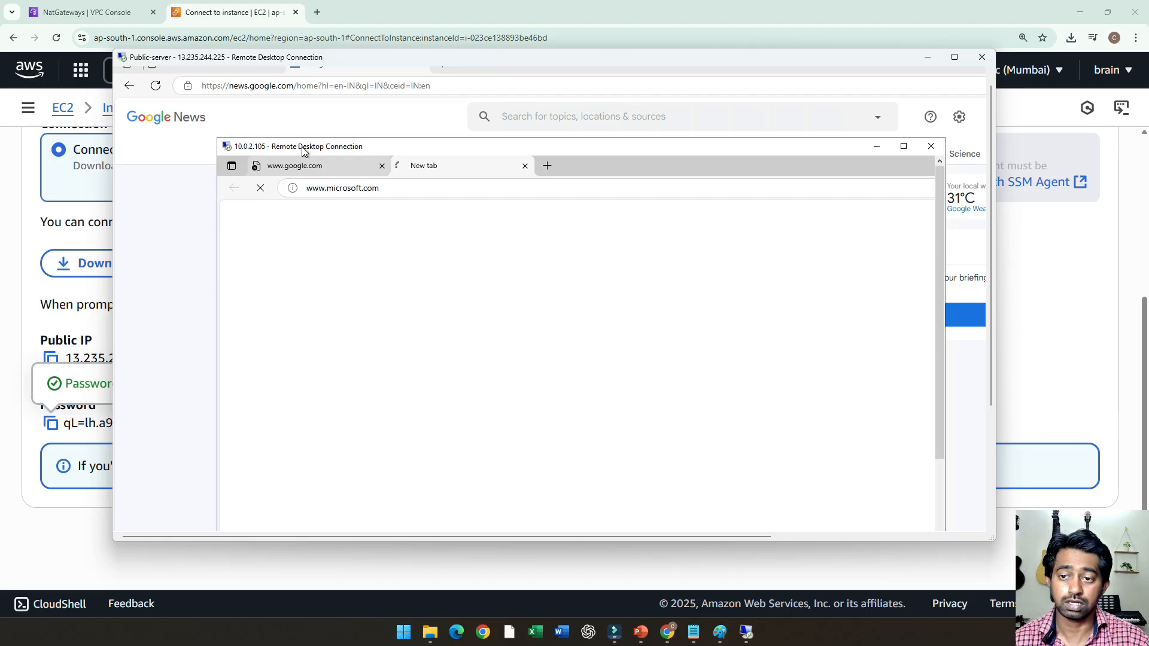
Return to Google News in the Public-server browser and open its Technology section to check internet access
left_click(267, 121)
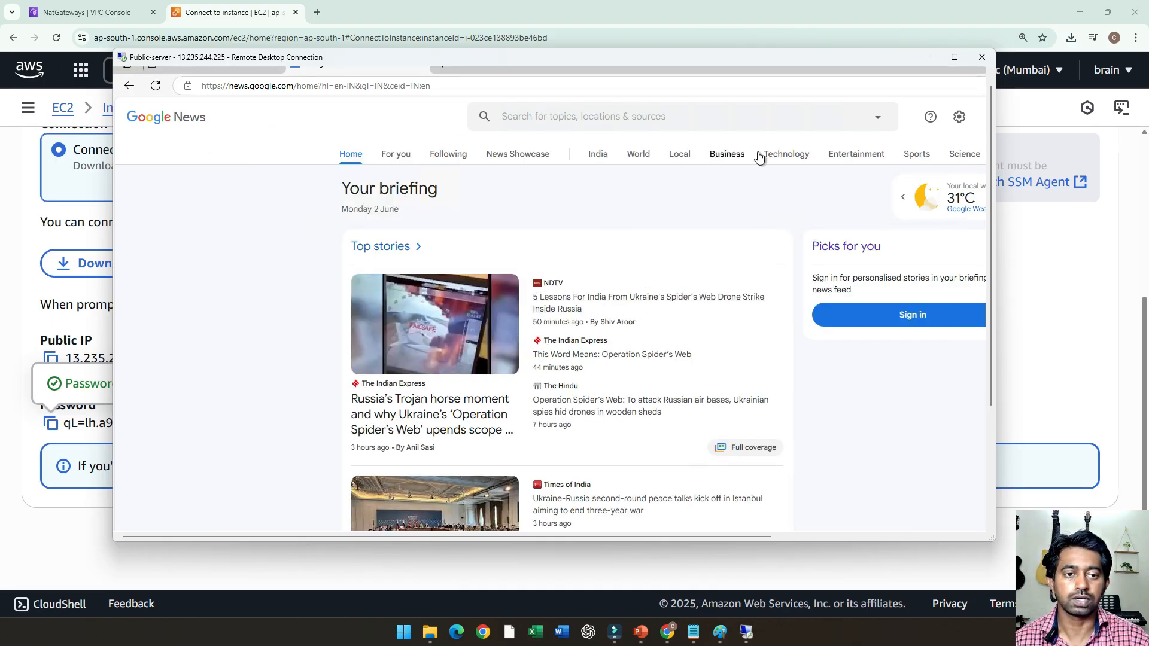
left_click(781, 154)
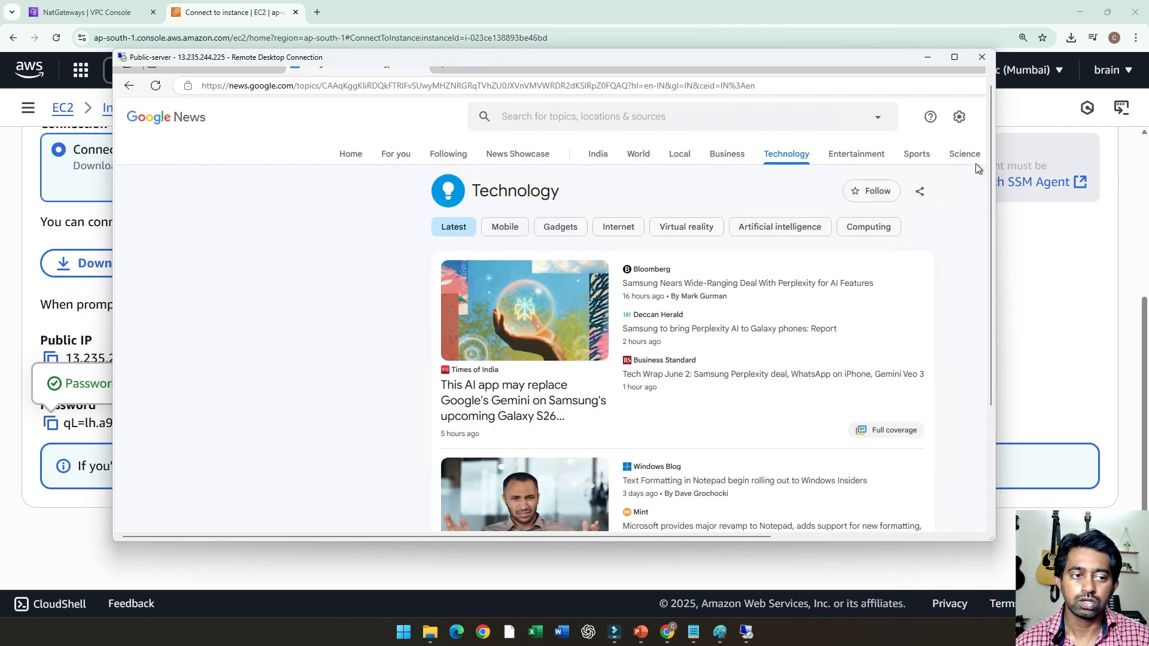
left_click_drag(992, 153, 991, 271)
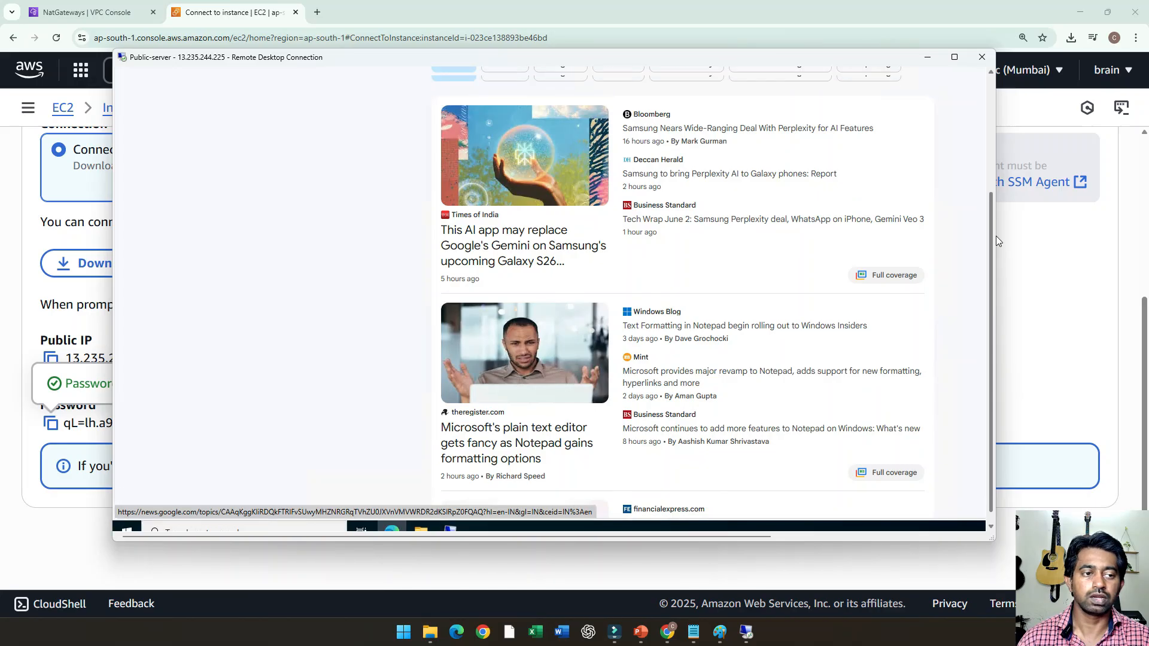
scroll(943, 206, "up", 3)
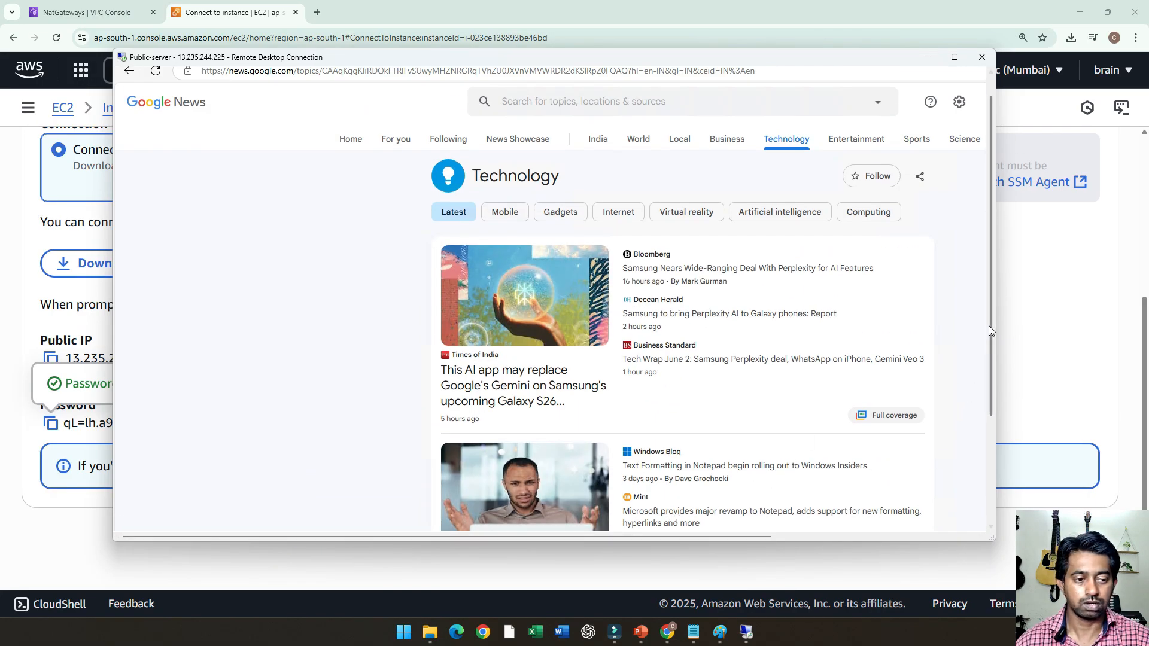
scroll(993, 324, "down", 3)
mouse_move(641, 519)
left_click(452, 520)
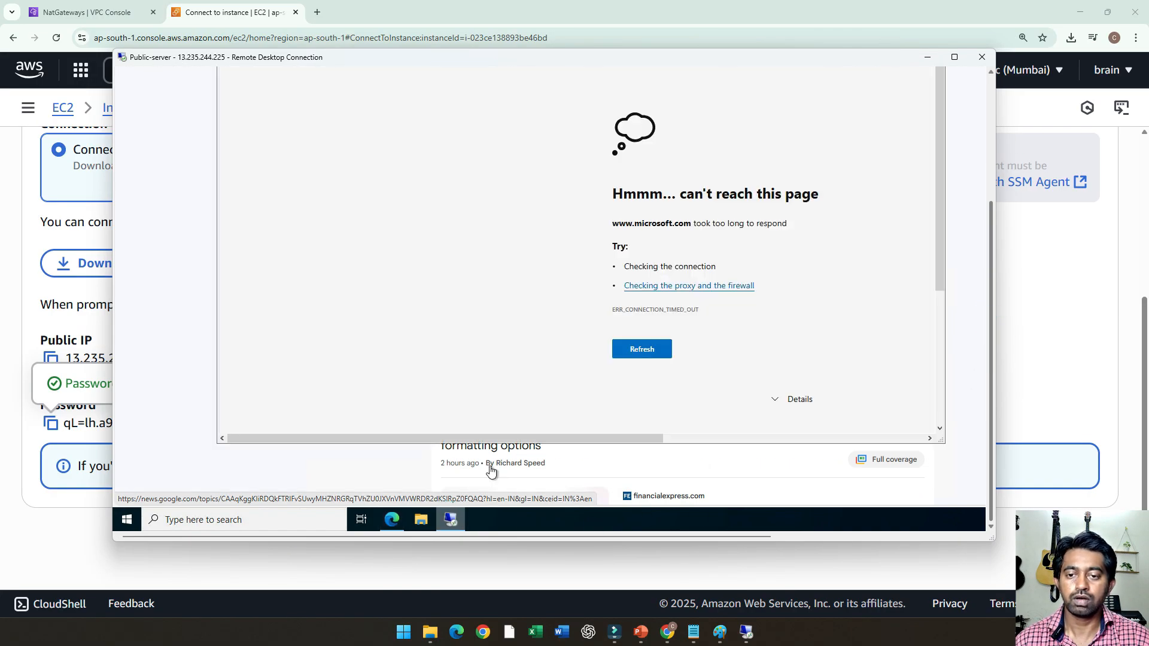
left_click(993, 264)
left_click_drag(992, 265, 990, 158)
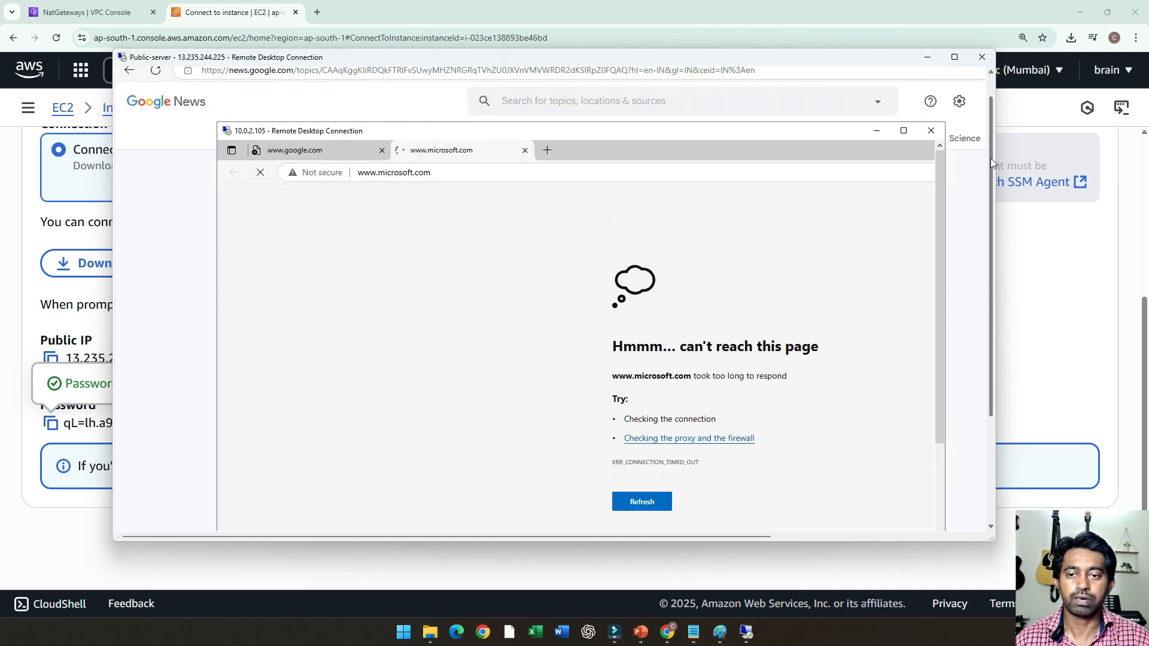
Restore the private server's Edge window from maximized size and reposition the nested 10.0.2.105 session
left_click(404, 131)
left_click_drag(509, 144, 407, 127)
double_click(639, 149)
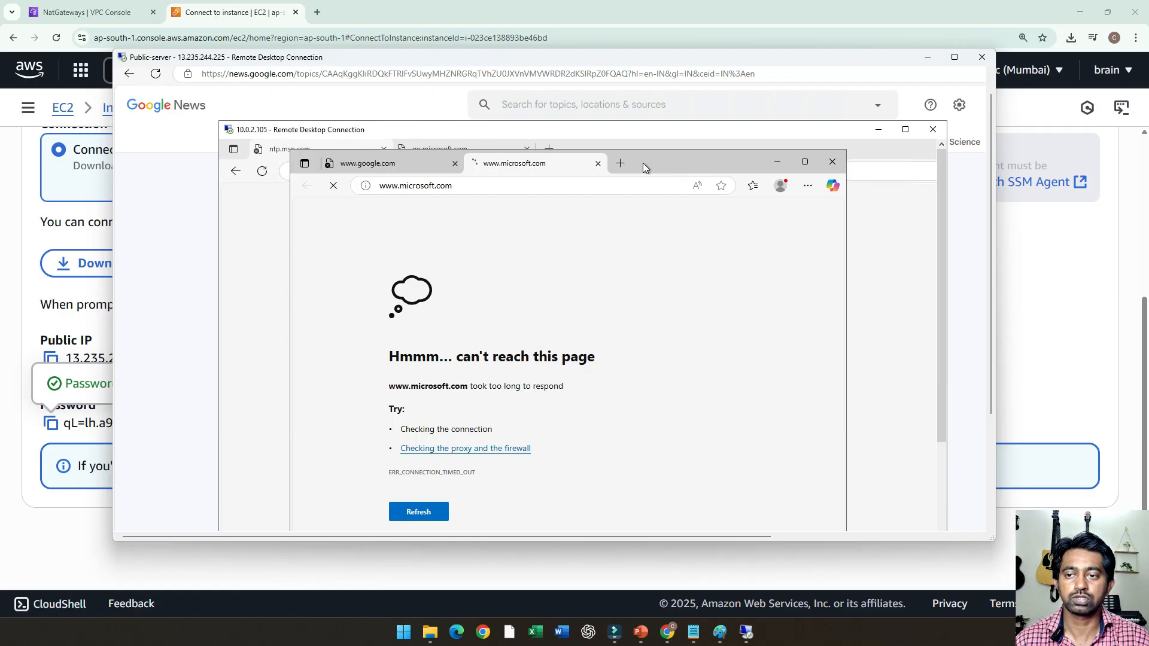
mouse_move(633, 131)
left_mouse_down()
mouse_move(660, 133)
mouse_move(616, 120)
mouse_move(637, 139)
left_mouse_up()
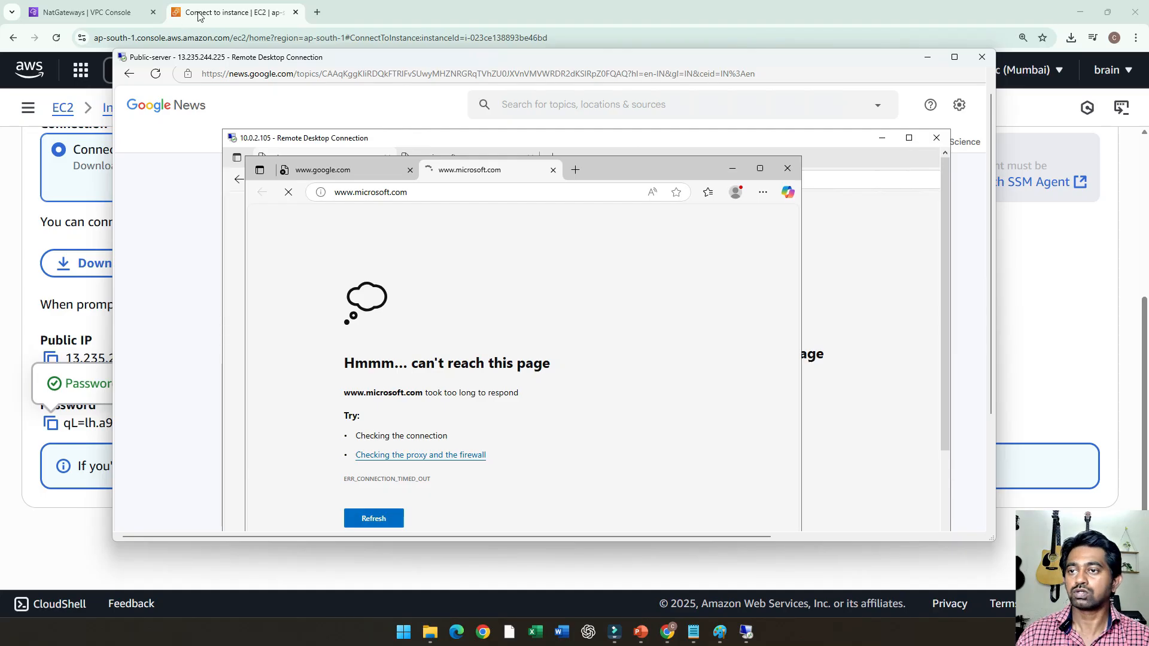
Switch to the VPC Console, refresh the NAT gateways list, and select Mumbai-NAT to check its state
left_click(78, 12)
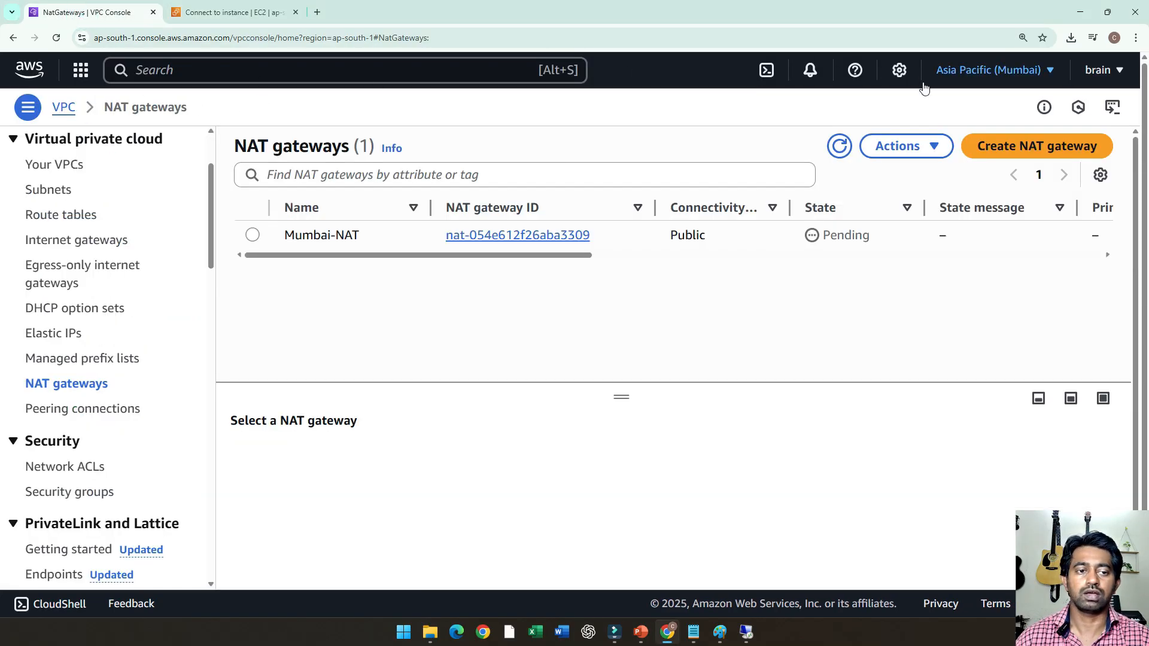
left_click(841, 148)
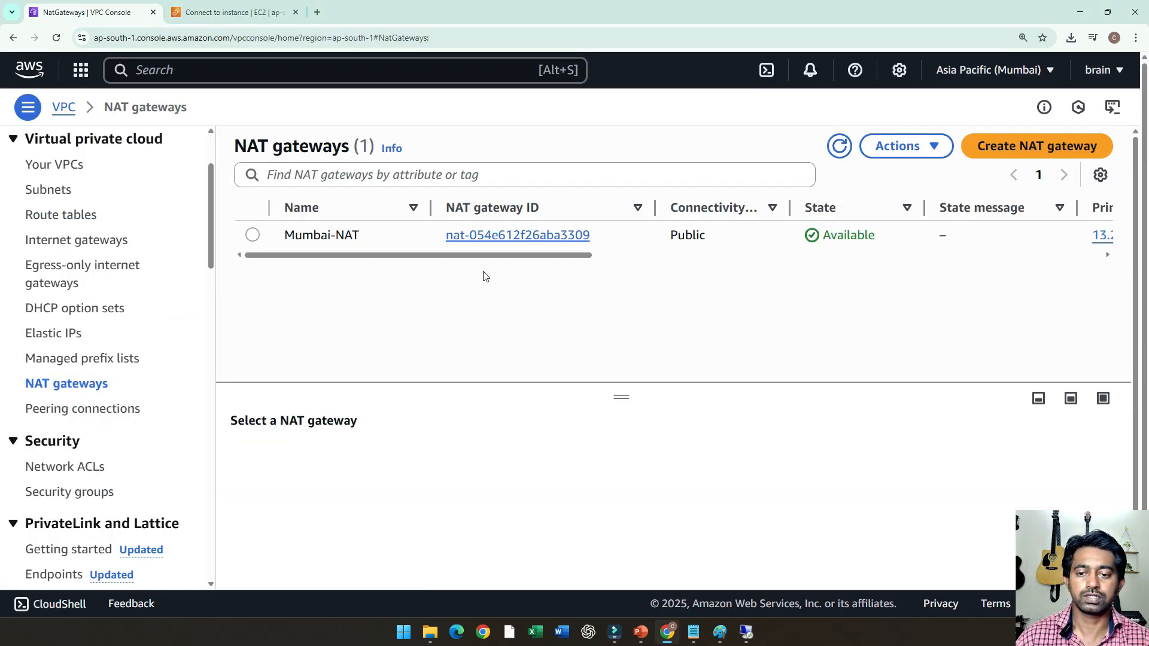
left_click_drag(897, 227, 831, 234)
left_click(831, 234)
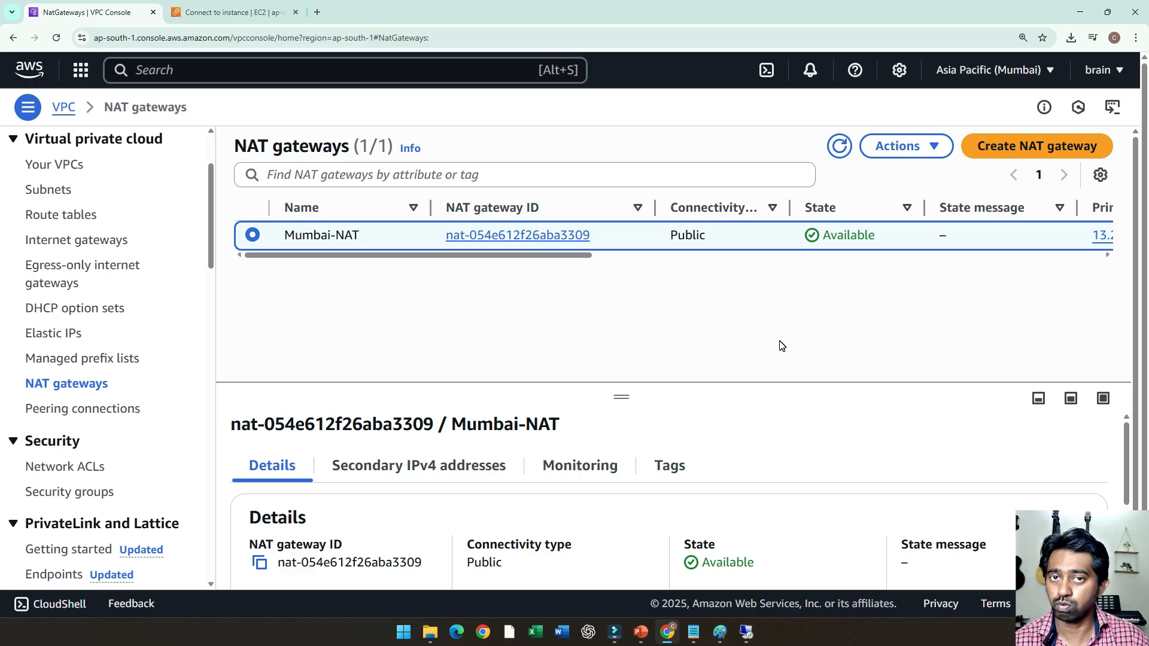
Switch to the Paint diagram and undo the purple freehand strokes around the Ec2 boxes and internet gateway
left_click(722, 637)
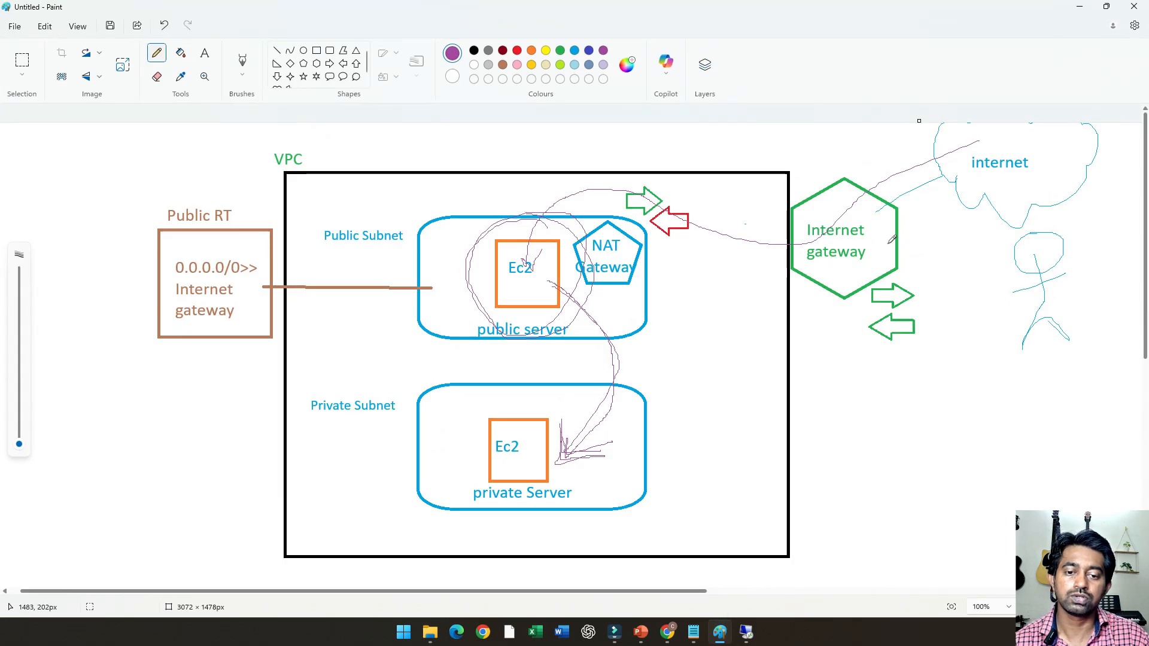
key("ctrl+z")
key("ctrl+z")
key("ctrl+z")
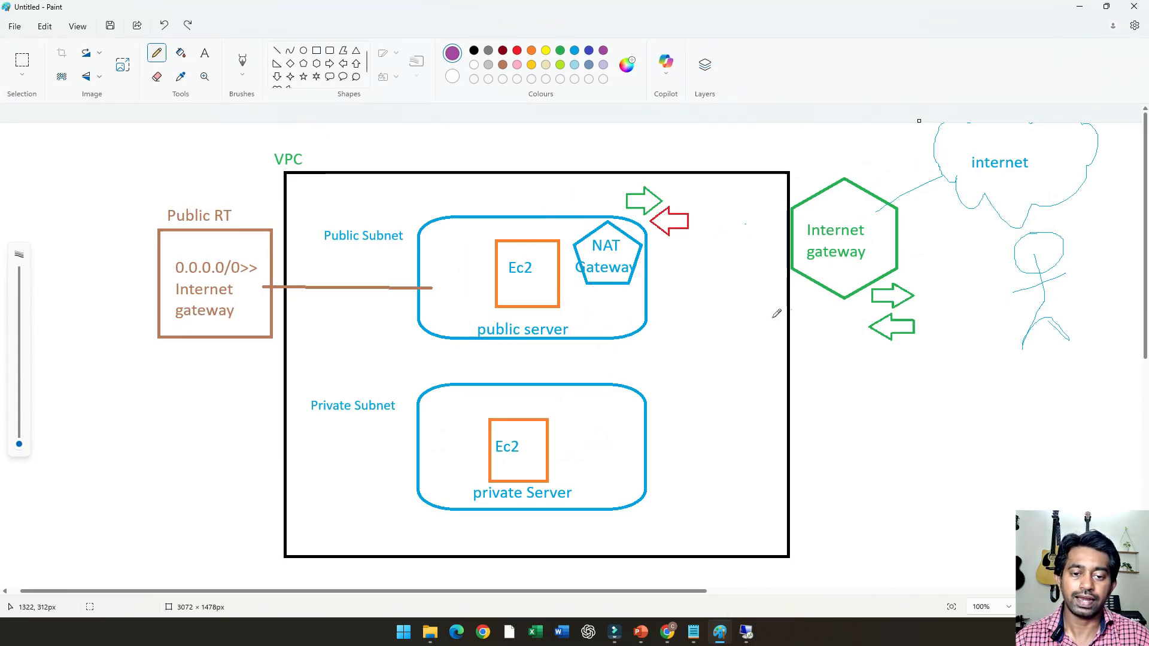
Draw a purple freehand arrow from the private Server's Ec2 box to the NAT Gateway, undoing the extra strokes toward the internet
mouse_move(532, 437)
left_mouse_down()
mouse_move(566, 312)
mouse_move(602, 259)
left_mouse_up()
mouse_move(537, 437)
left_mouse_down()
mouse_move(533, 356)
mouse_move(620, 234)
mouse_move(875, 149)
mouse_move(871, 169)
left_mouse_up()
mouse_move(952, 158)
left_mouse_down()
mouse_move(710, 231)
mouse_move(730, 238)
left_mouse_up()
key("ctrl+z")
key("ctrl+z")
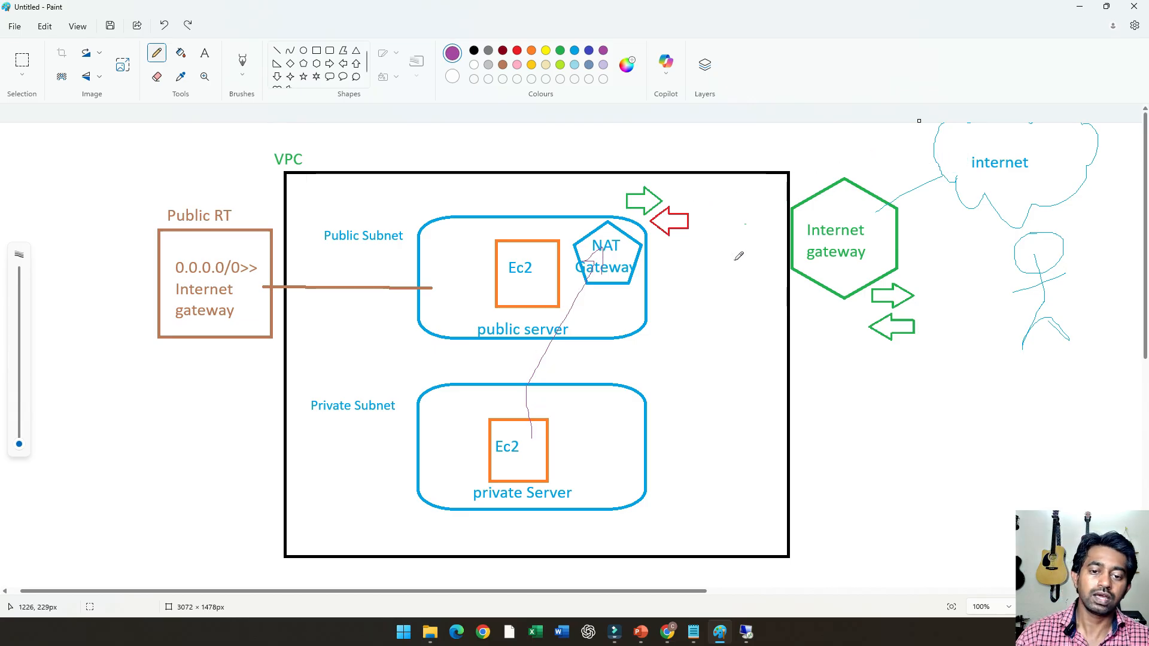
Undo the purple arrow to the NAT Gateway and draw a brown rectangle of about 231 × 173 px beside the Private Subnet
key("ctrl+z")
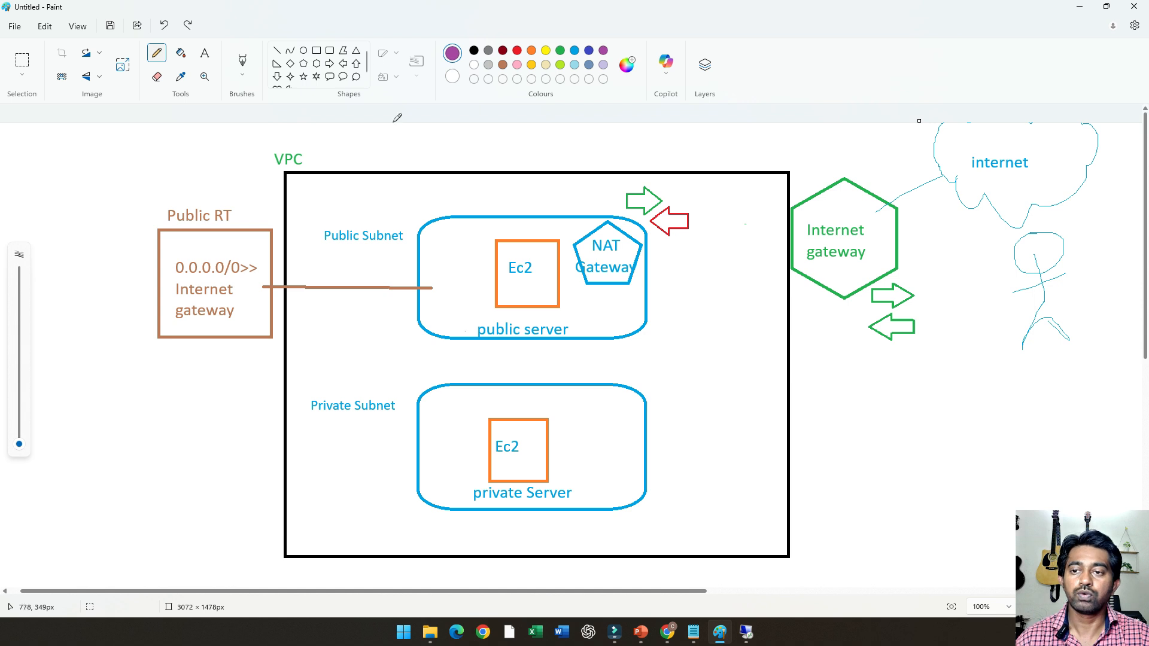
left_click(317, 52)
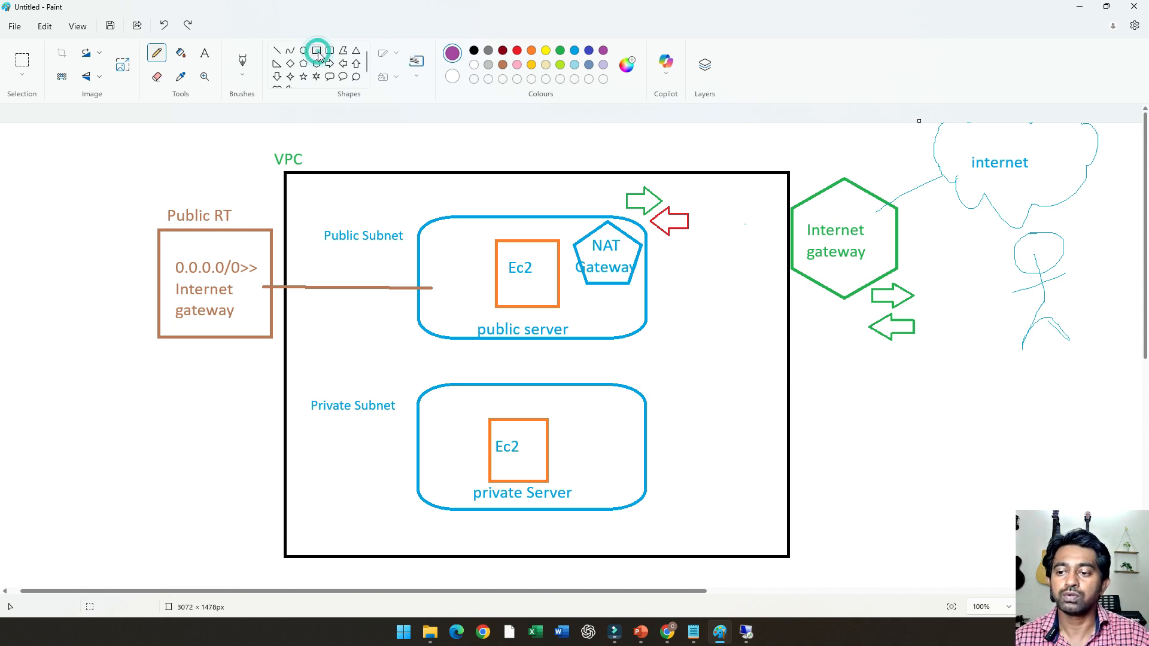
left_click(503, 65)
left_click_drag(131, 413, 271, 516)
Add the text label "Private RT" and position it just above the new brown rectangle
left_click(204, 53)
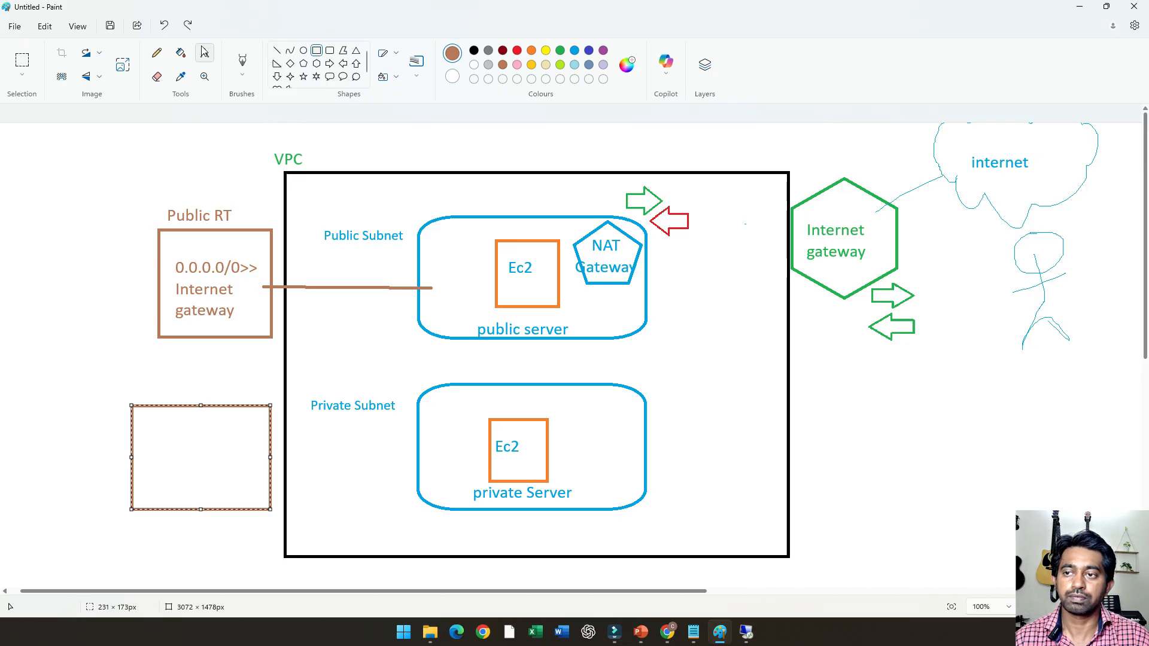
left_click_drag(140, 387, 273, 392)
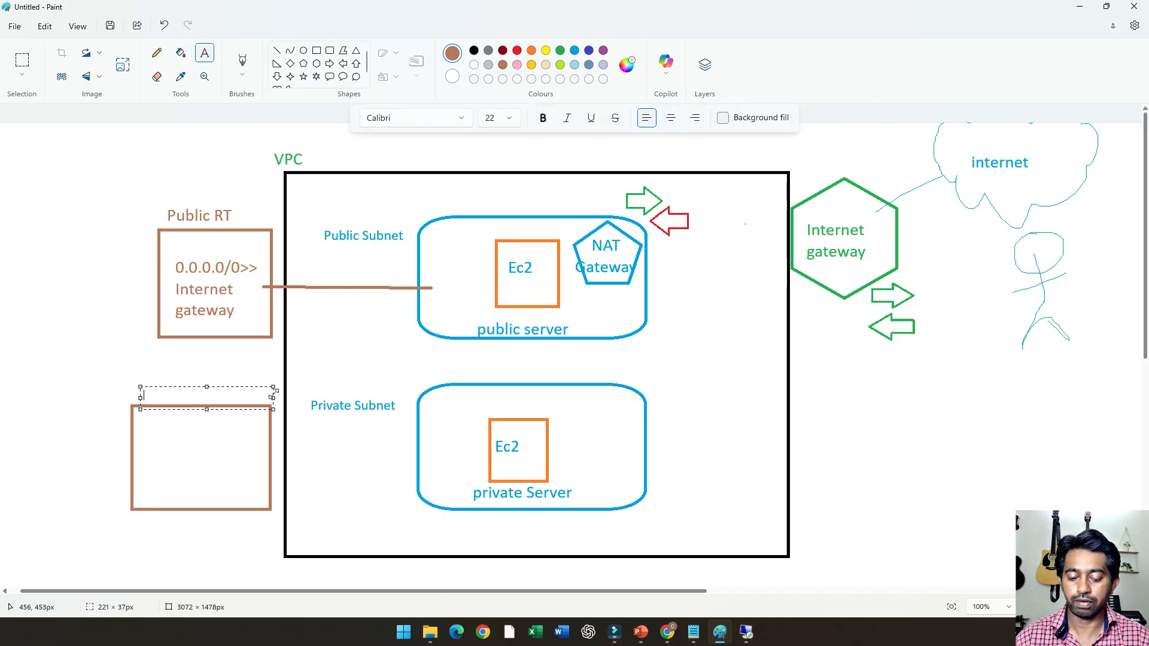
type("Private ")
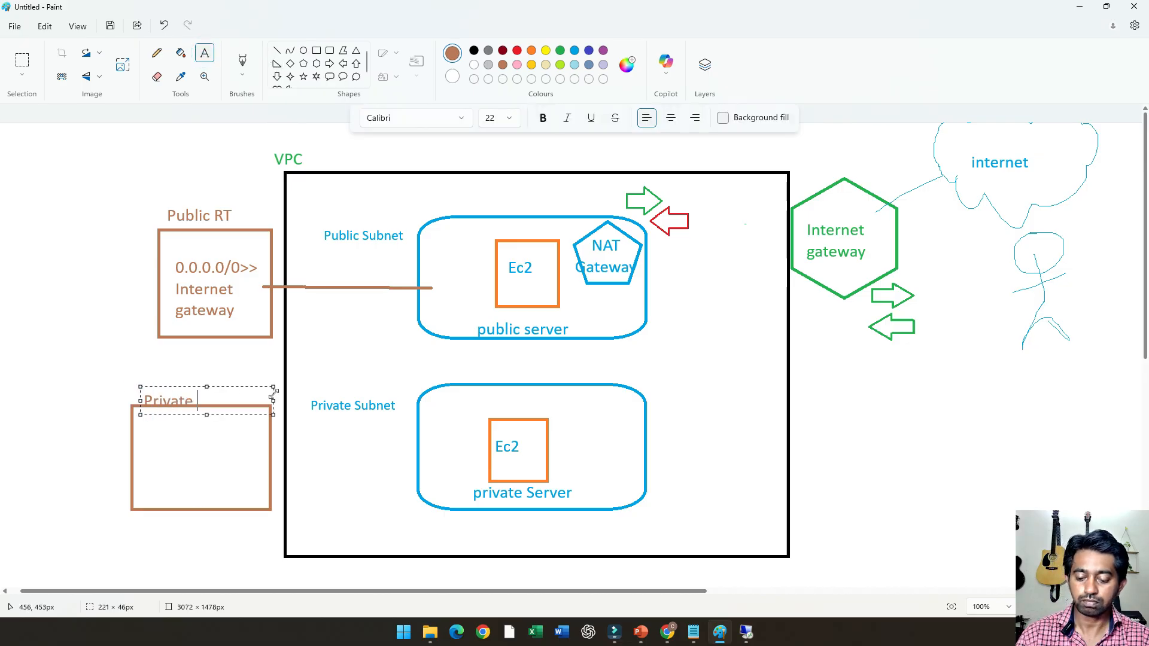
type("RT")
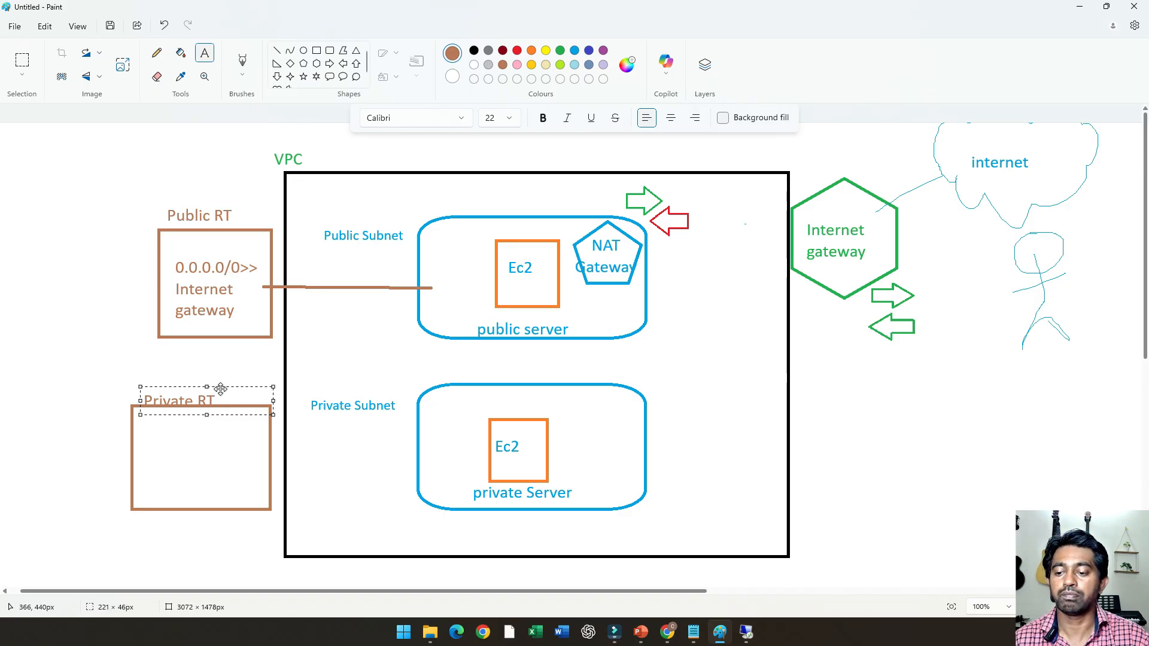
left_click_drag(221, 388, 223, 373)
left_click(171, 437)
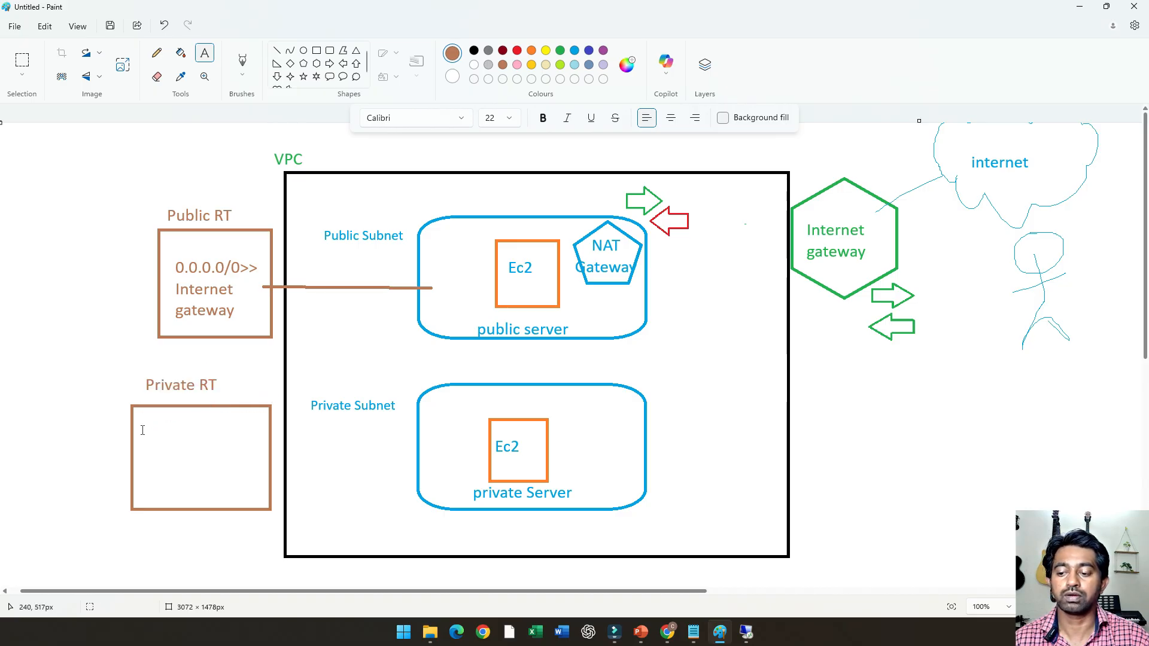
Add the route text "0.0.0.0/0 >>" with "NAT Gateway" two lines below it inside the Private RT box
left_click(142, 426)
type("0.")
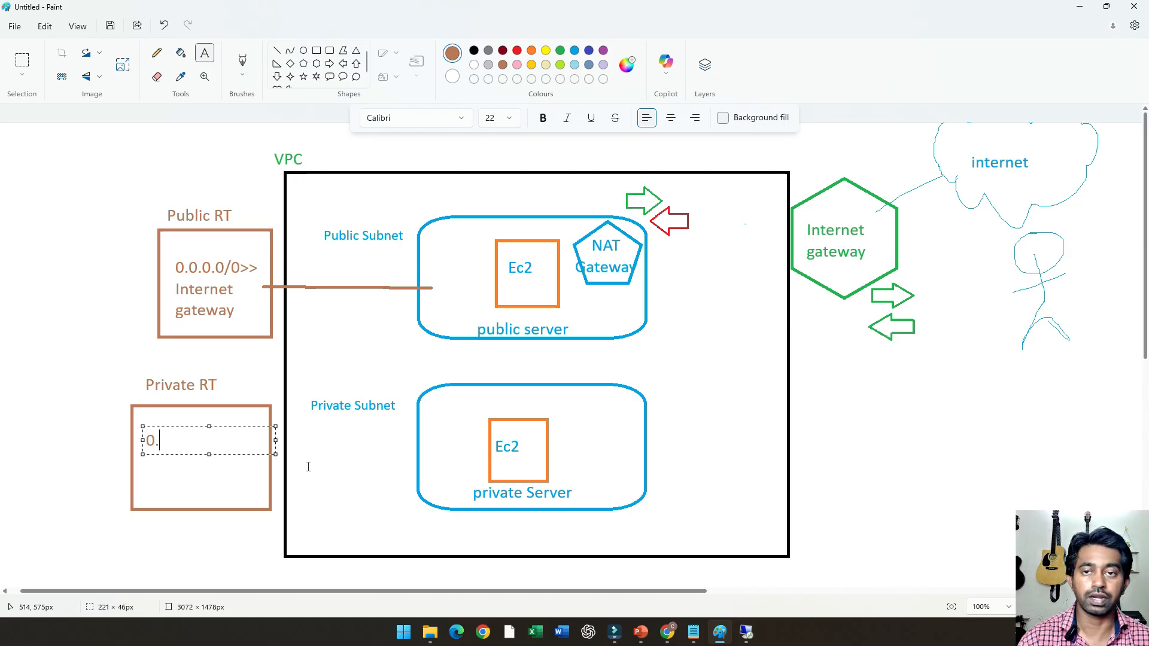
type("0.0.0")
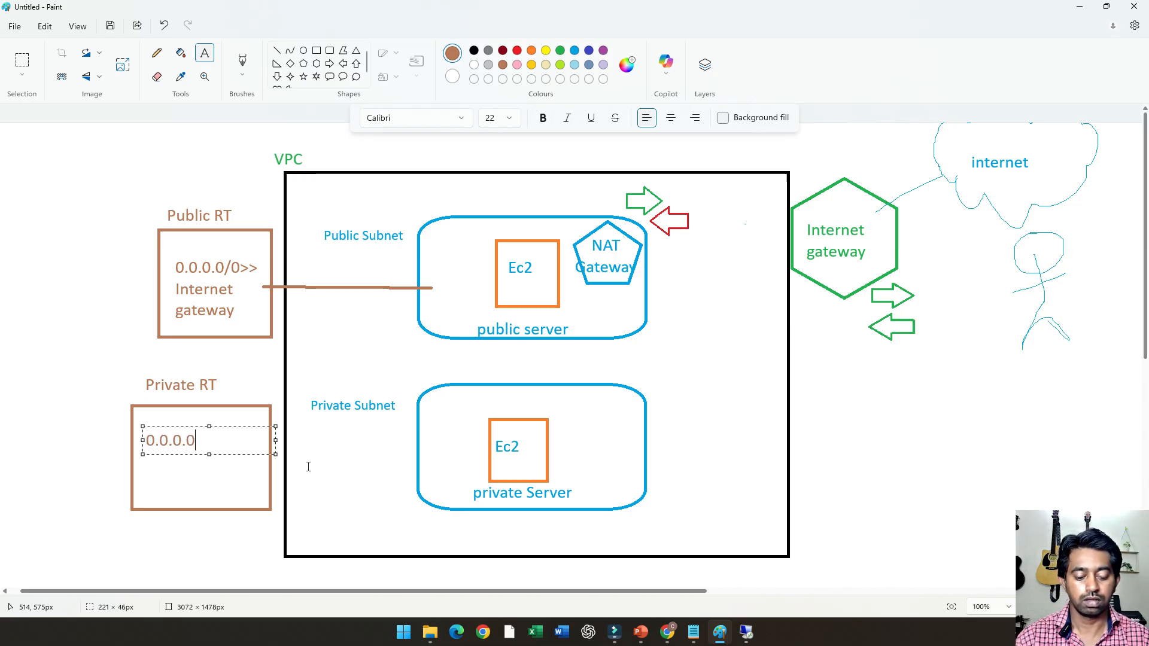
type("/0 >>")
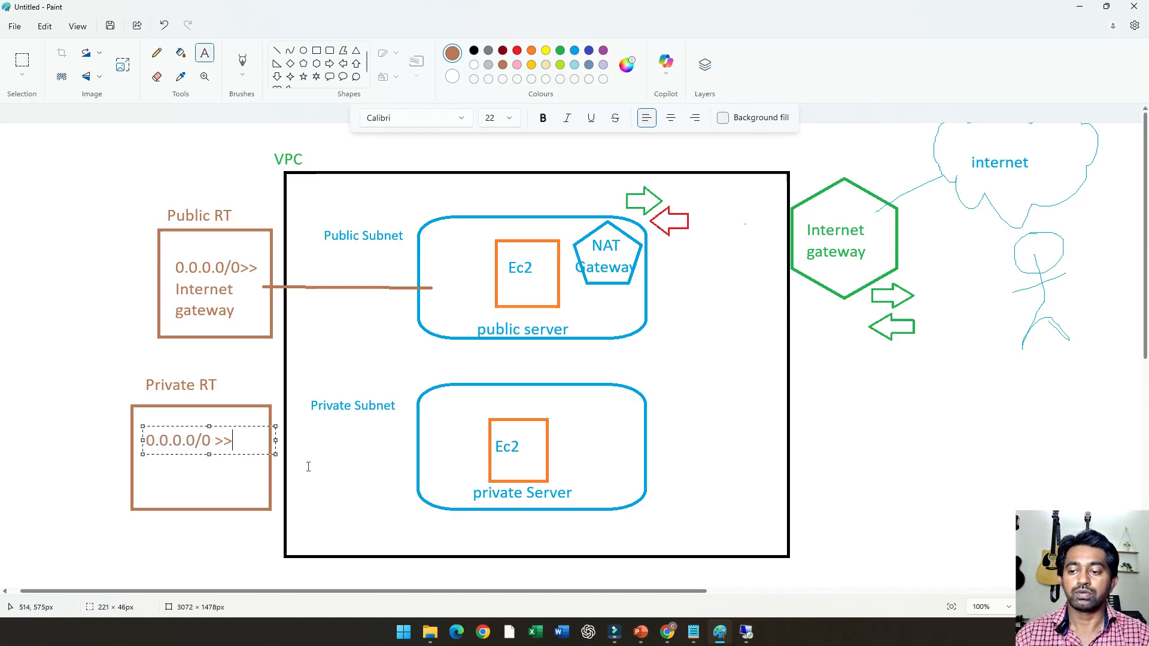
key("Return")
key("Return")
type("NAT")
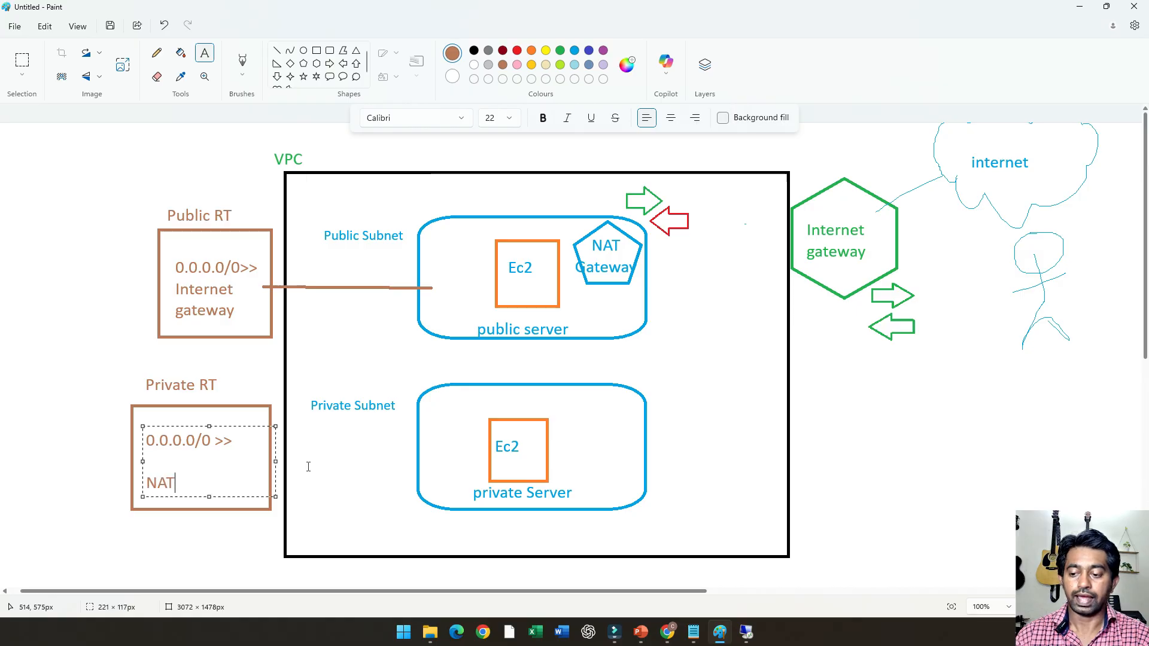
type(" GAteway")
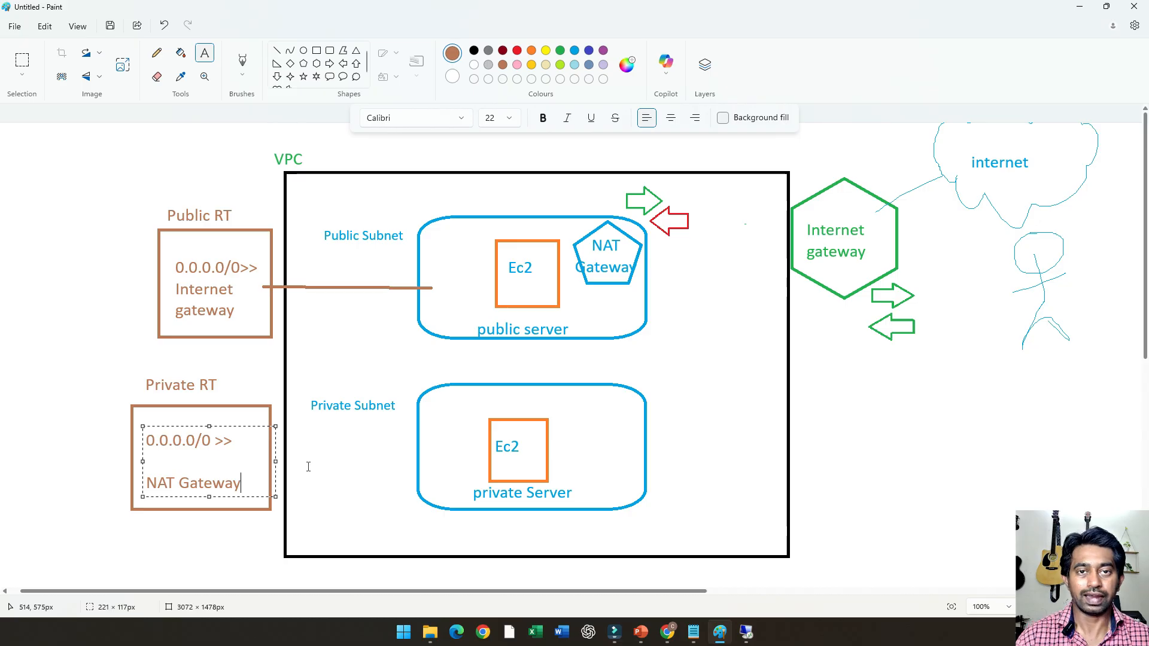
left_click(742, 383)
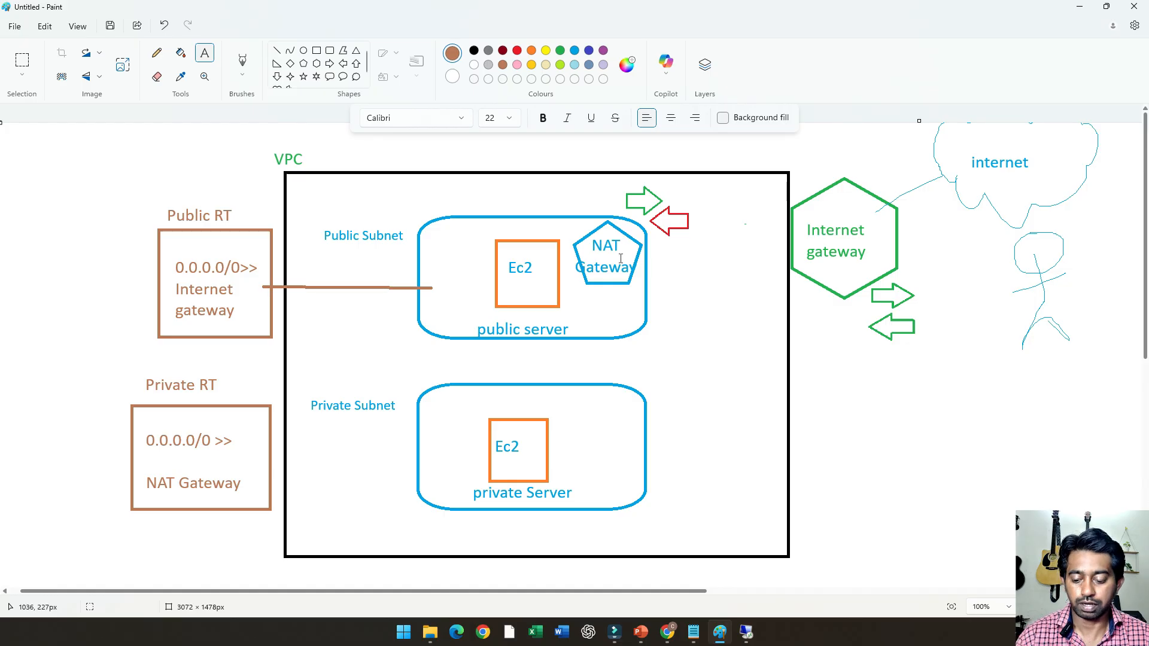
Switch to the VPC Console and open the Mumbai-NAT details to check its primary public IPv4 address
key("alt+Tab")
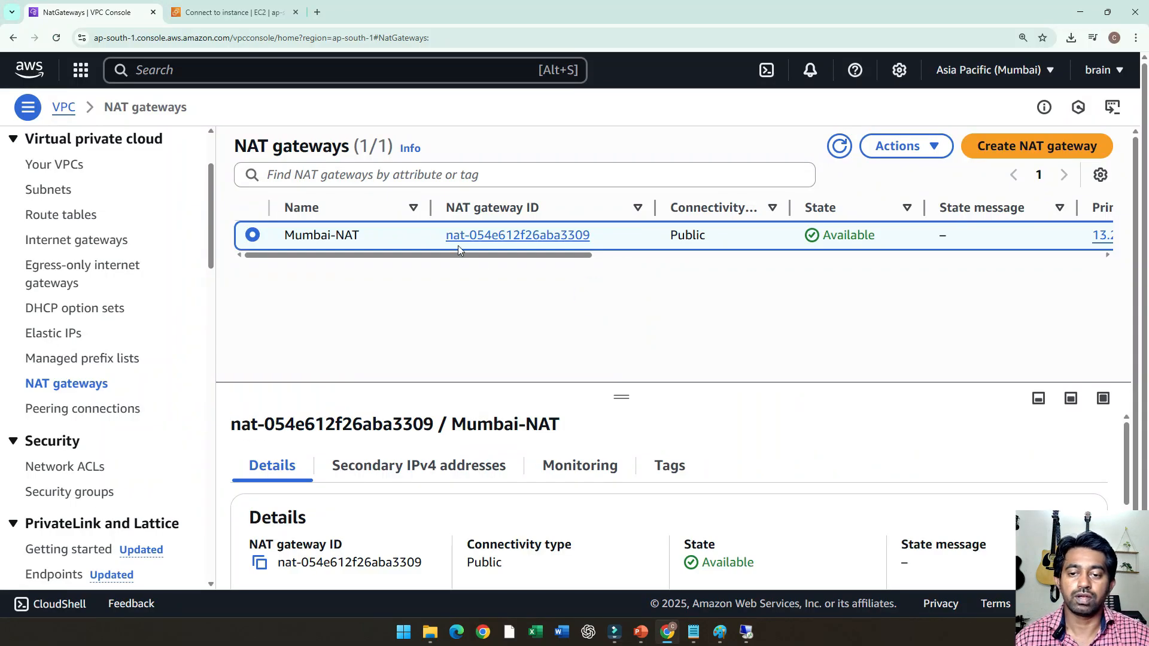
left_click_drag(429, 217, 396, 216)
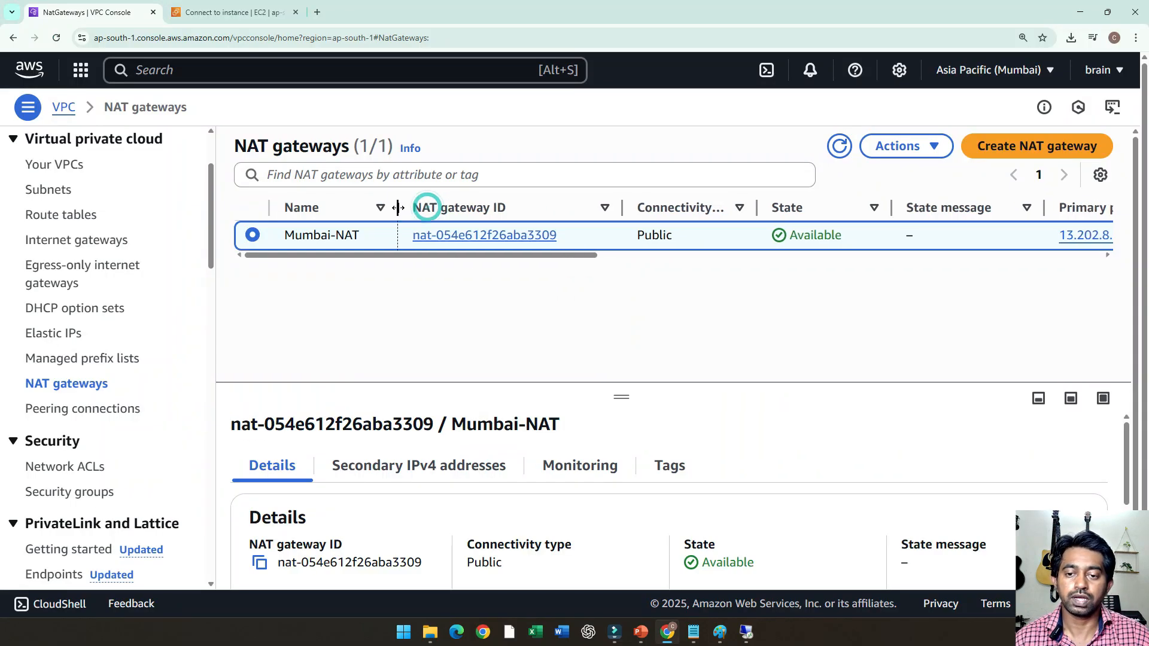
left_click(469, 235)
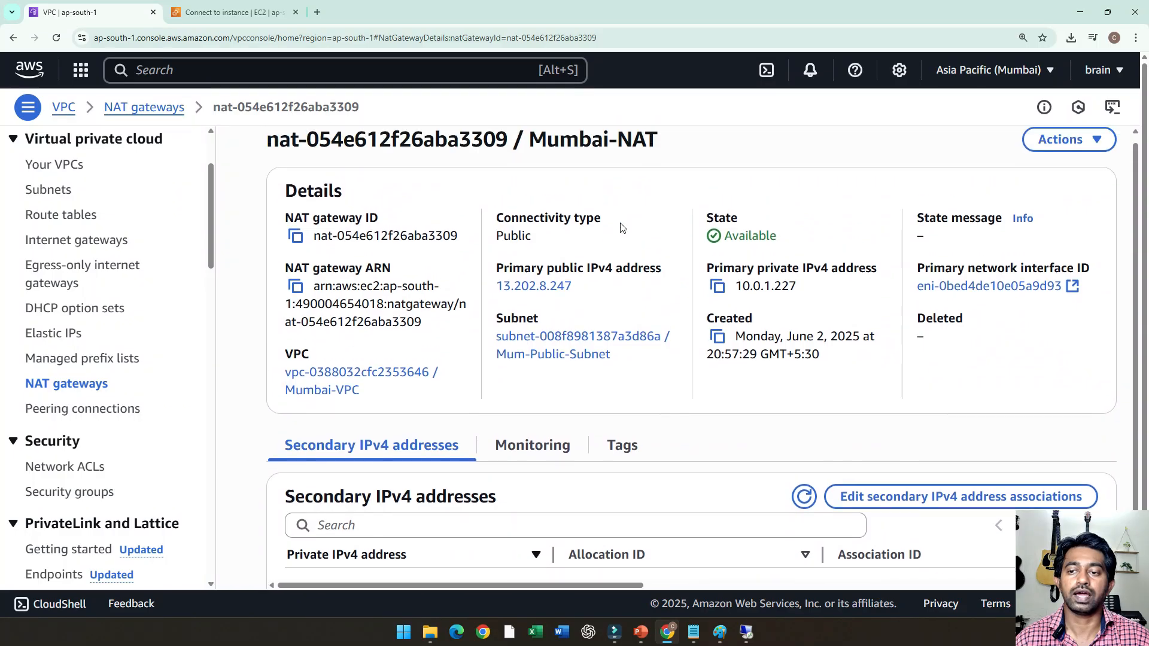
triple_click(284, 149)
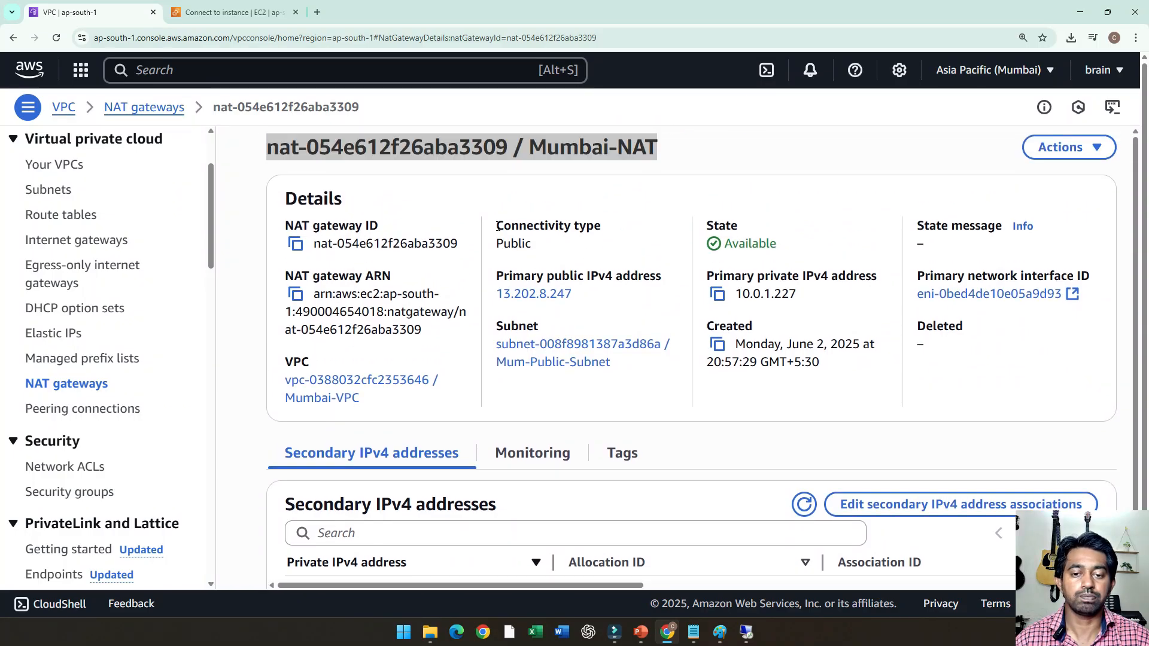
left_click_drag(602, 301, 496, 306)
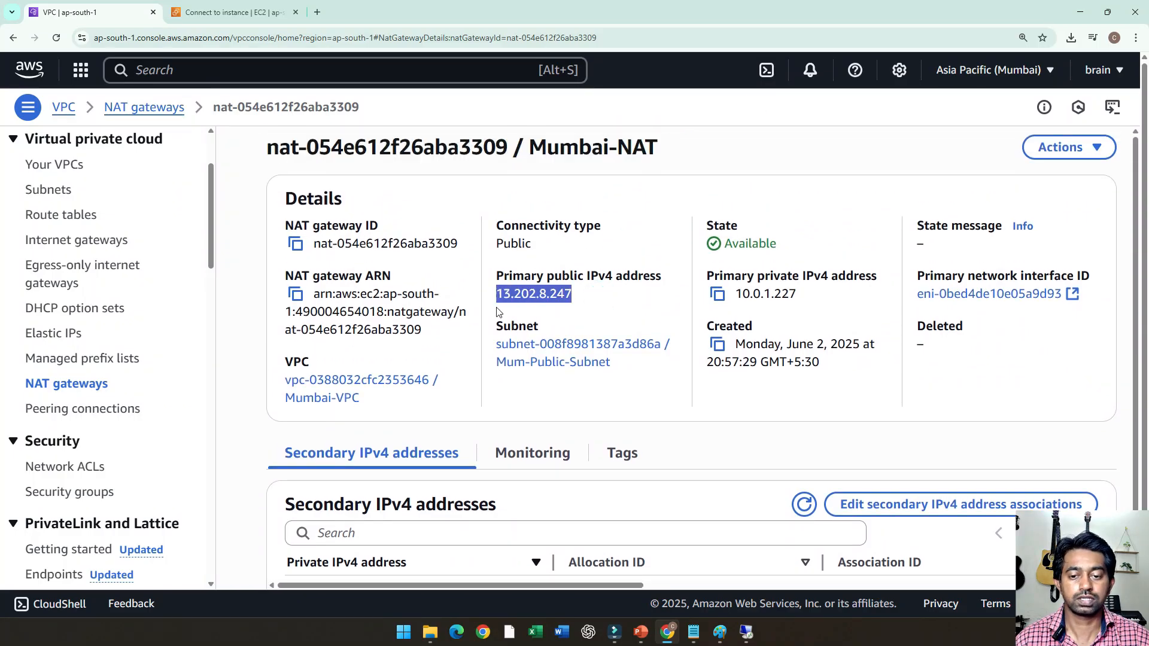
left_click(617, 307)
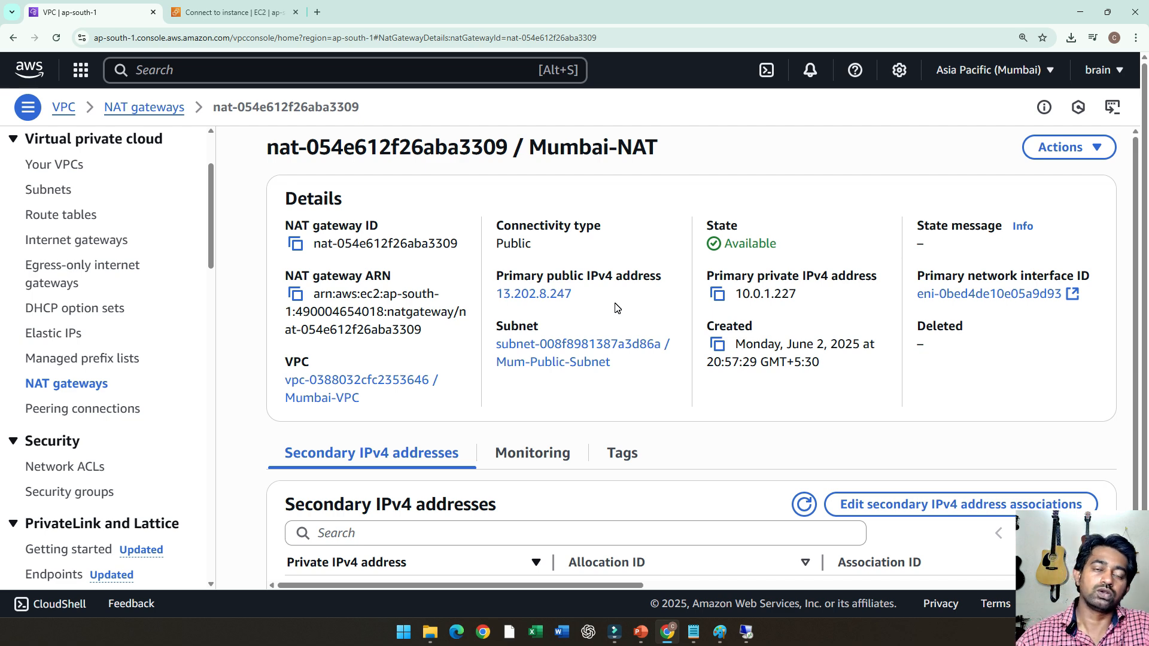
left_click_drag(588, 296, 495, 297)
left_click(588, 303)
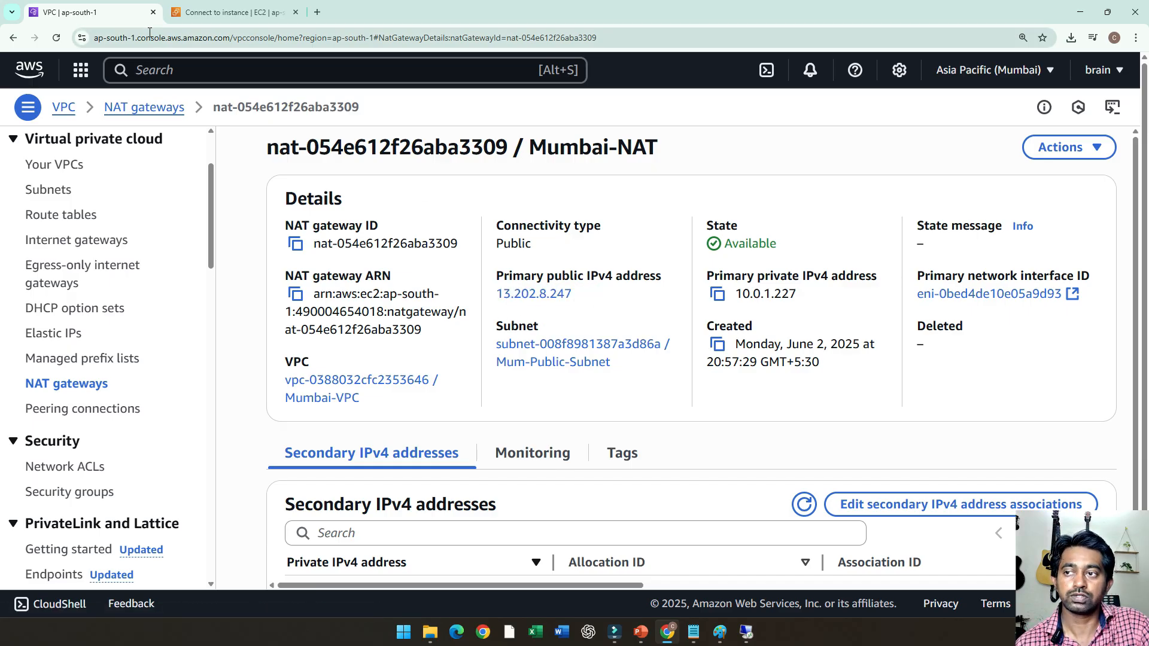
Switch to the EC2 console and open the Private-server instance summary to check its private and public IPv4 addresses
left_click(205, 17)
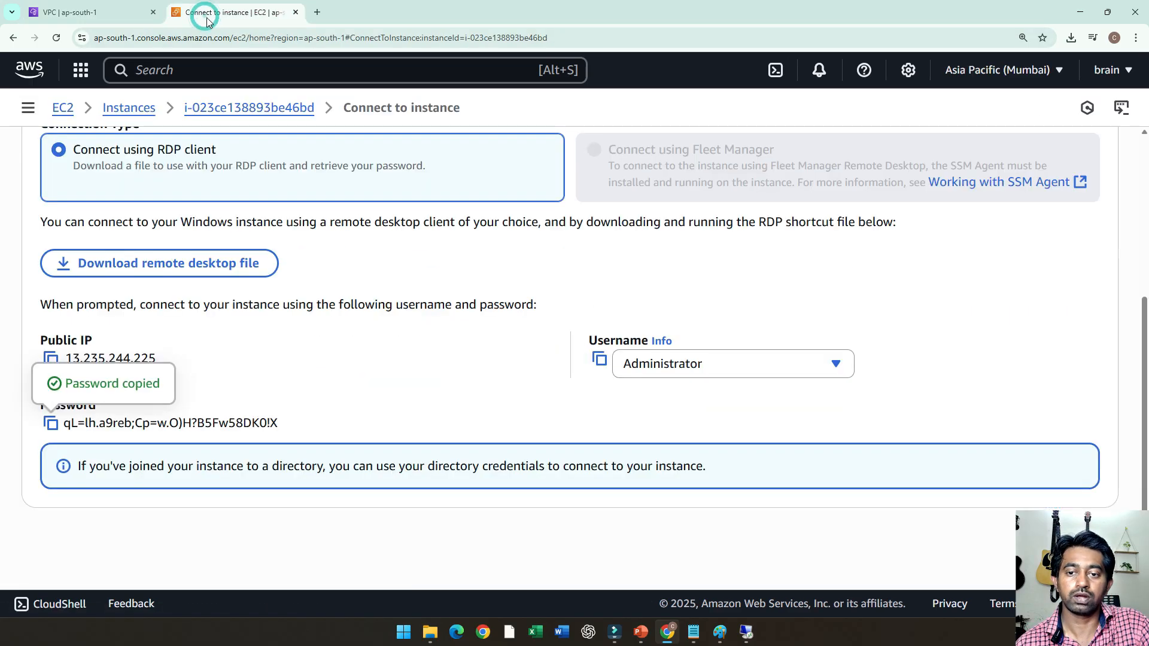
left_click(126, 109)
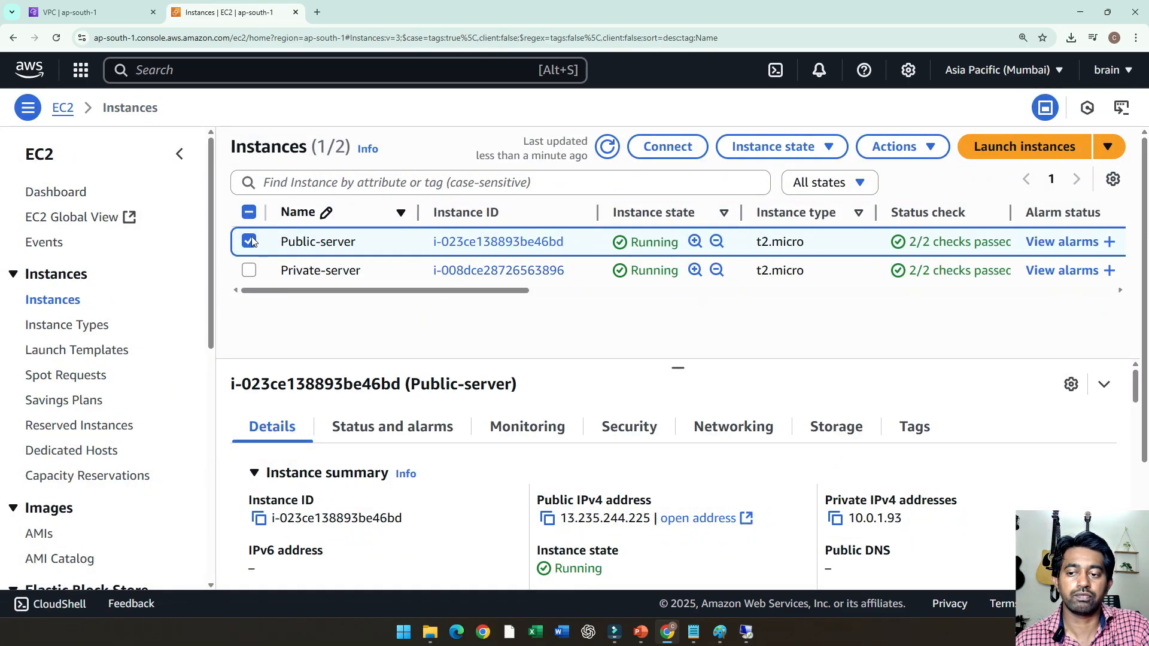
left_click(249, 242)
left_click(540, 270)
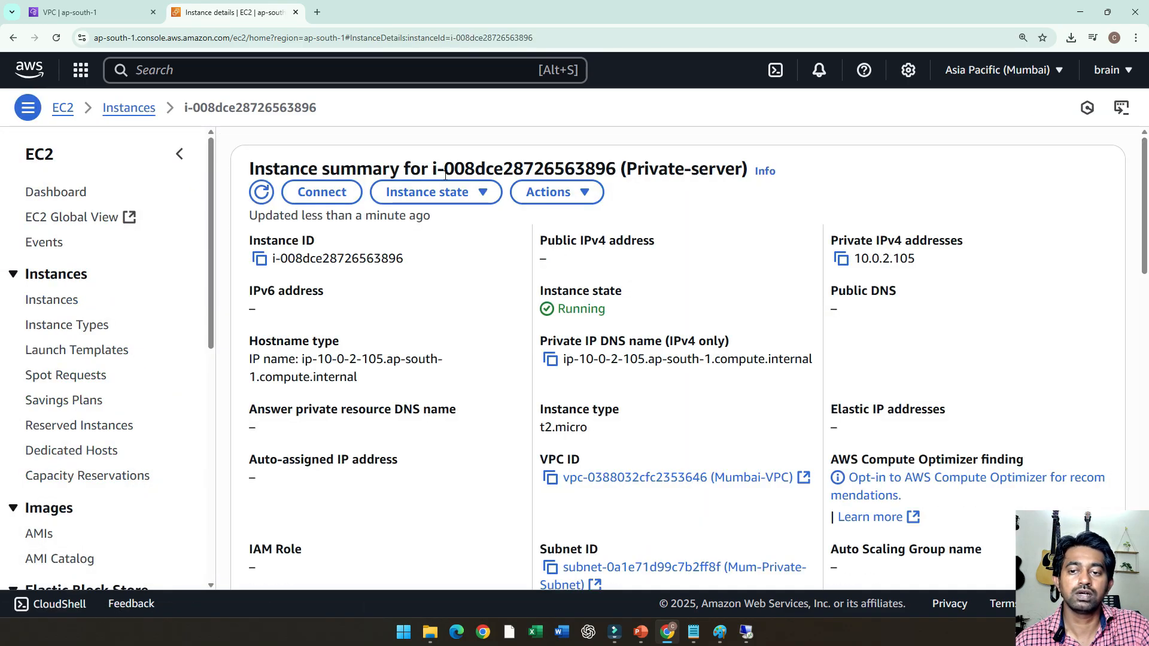
left_click_drag(937, 264, 855, 263)
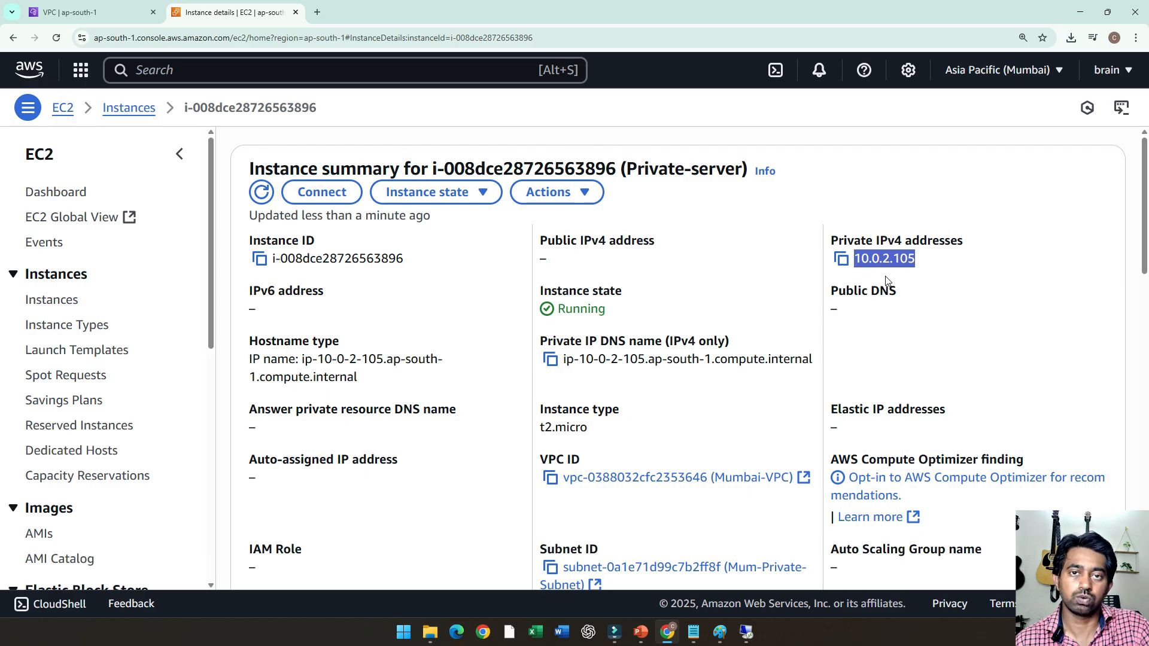
left_click(722, 271)
triple_click(538, 241)
left_click(704, 261)
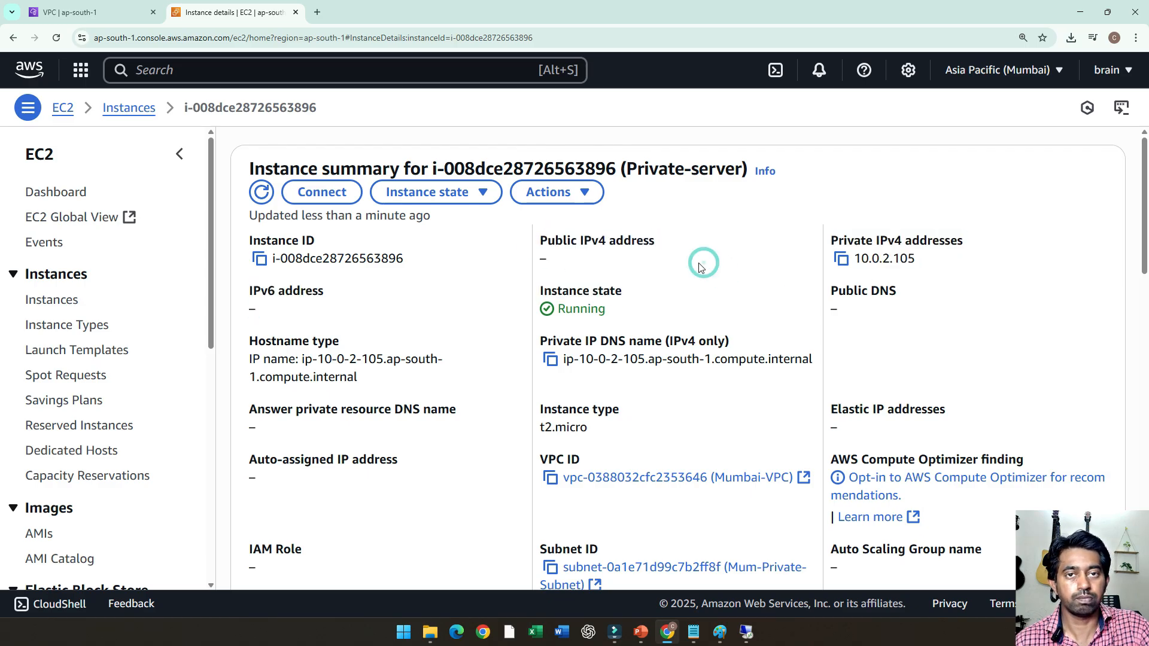
Return to the Instances list and open the Public-server summary to check its public IPv4 address
left_click(68, 302)
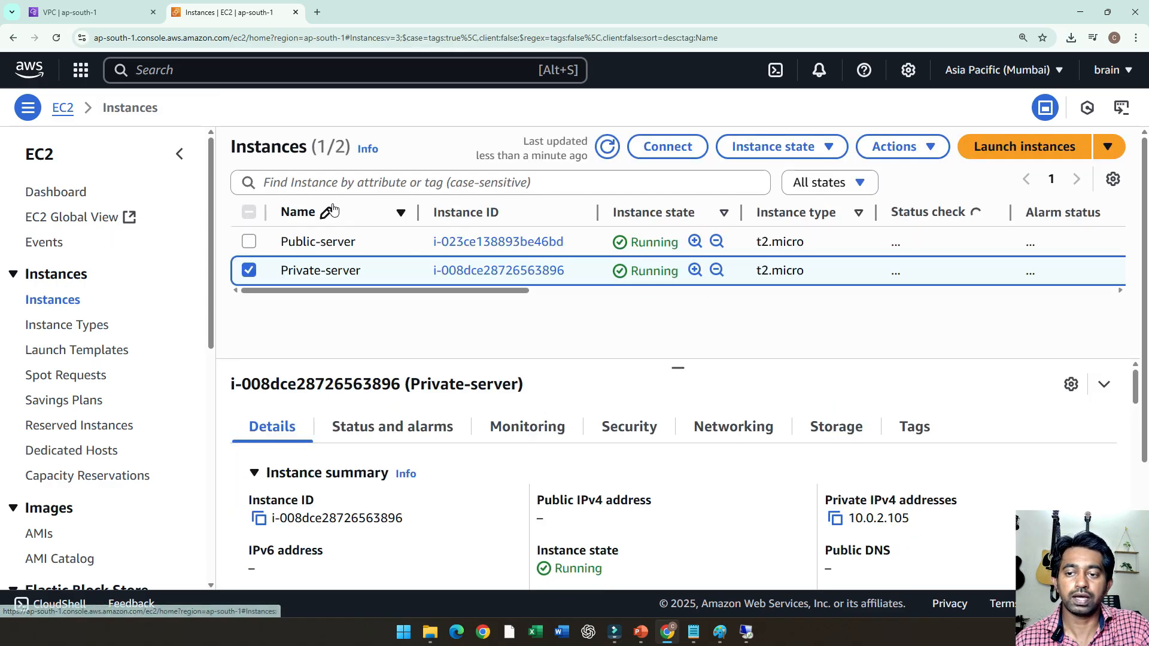
left_click(462, 241)
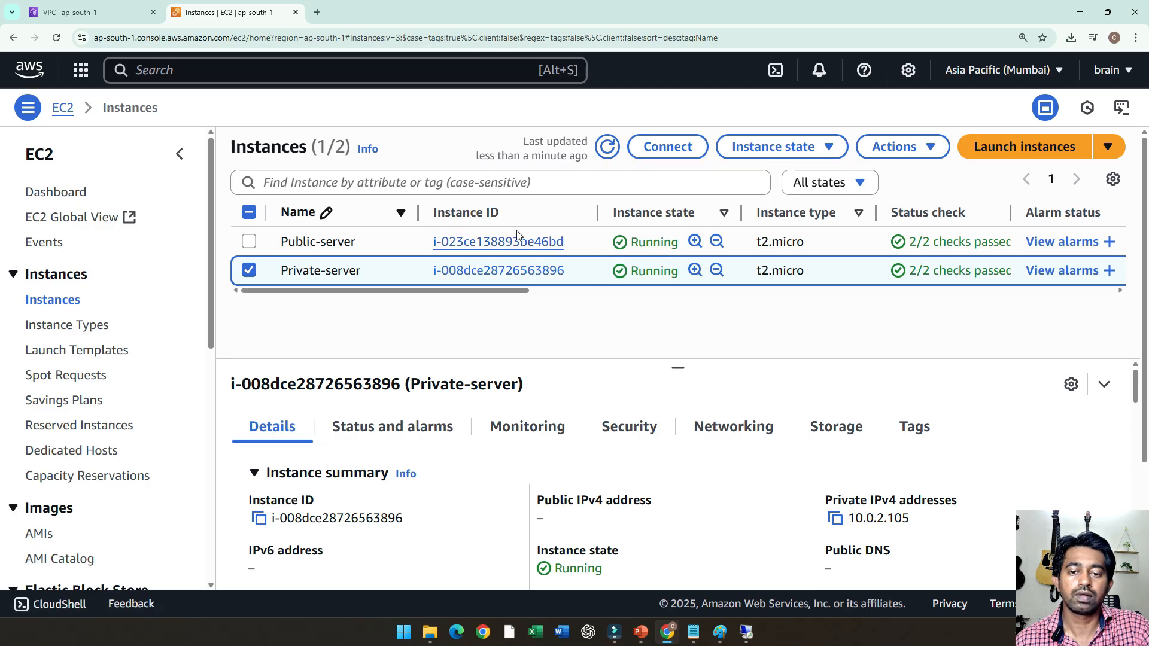
left_click(513, 241)
left_click_drag(571, 259, 625, 270)
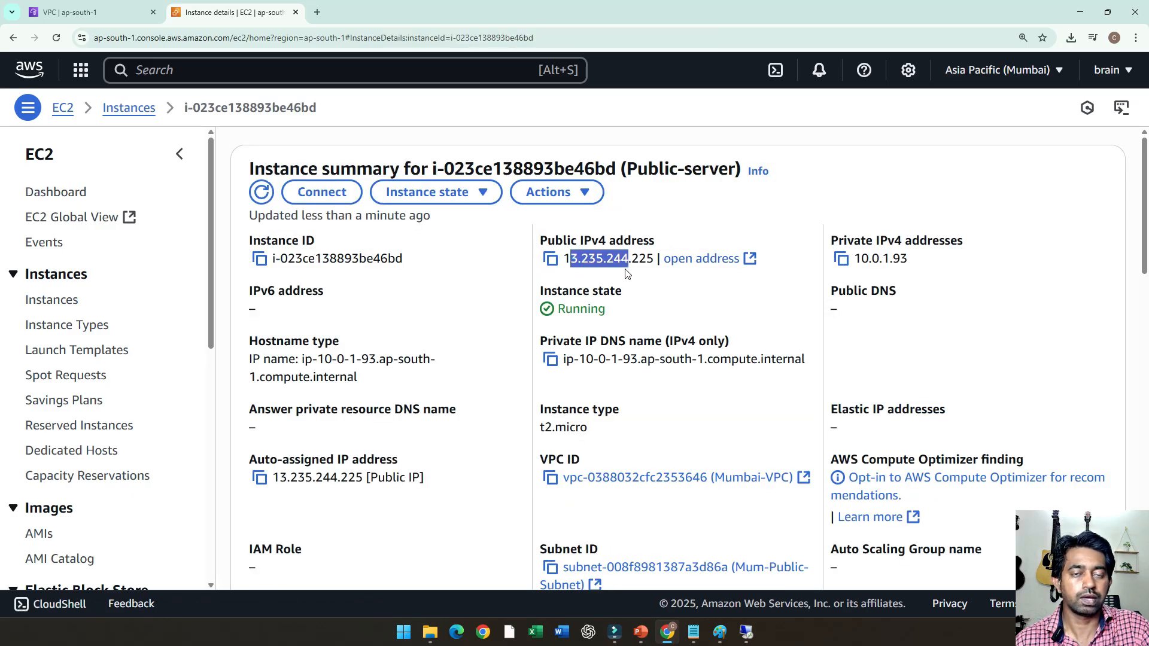
left_click(625, 269)
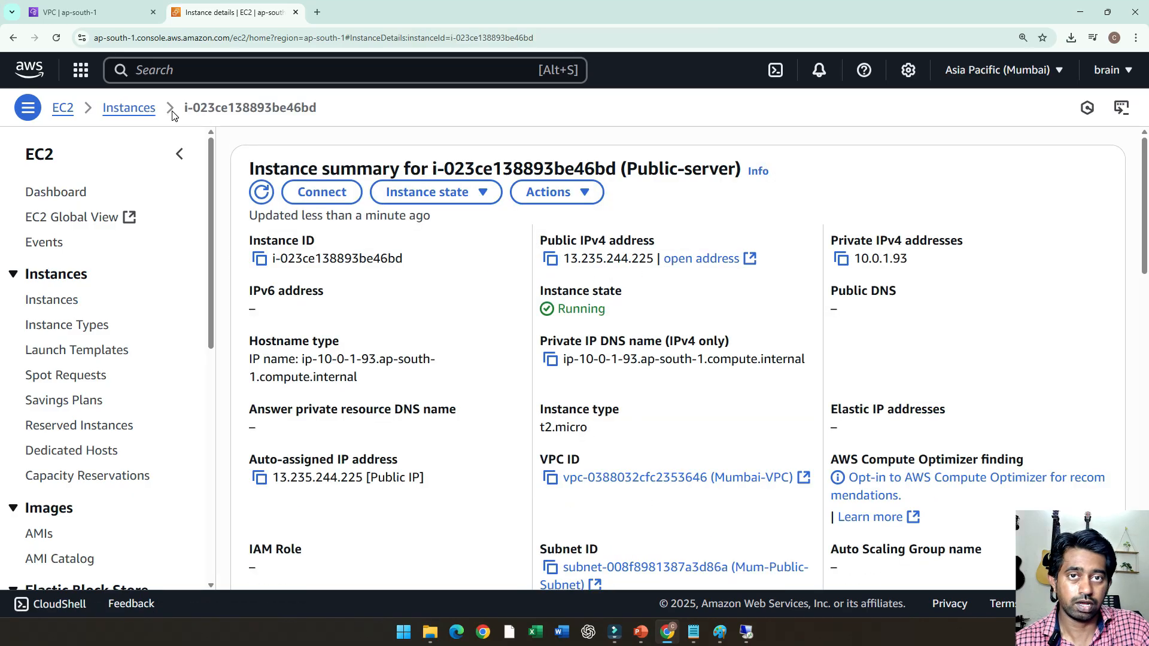
Return to the Mumbai-NAT details in the VPC Console and review the gateway's name and primary public IPv4 address
left_click(118, 17)
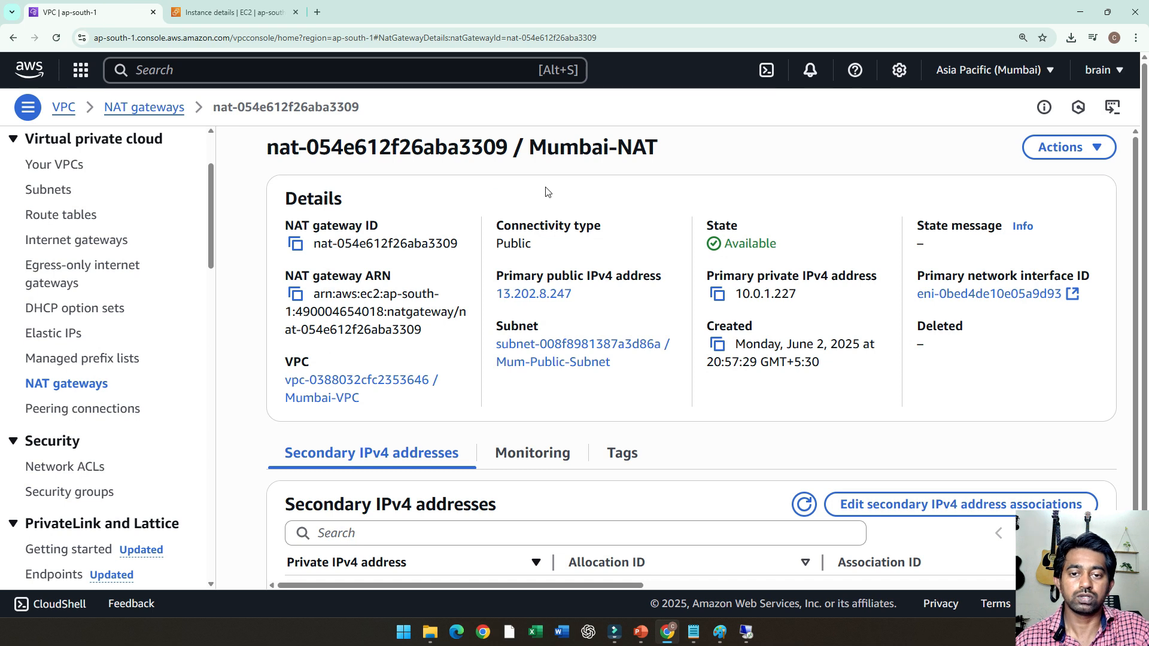
left_click_drag(529, 146, 679, 156)
left_click(683, 188)
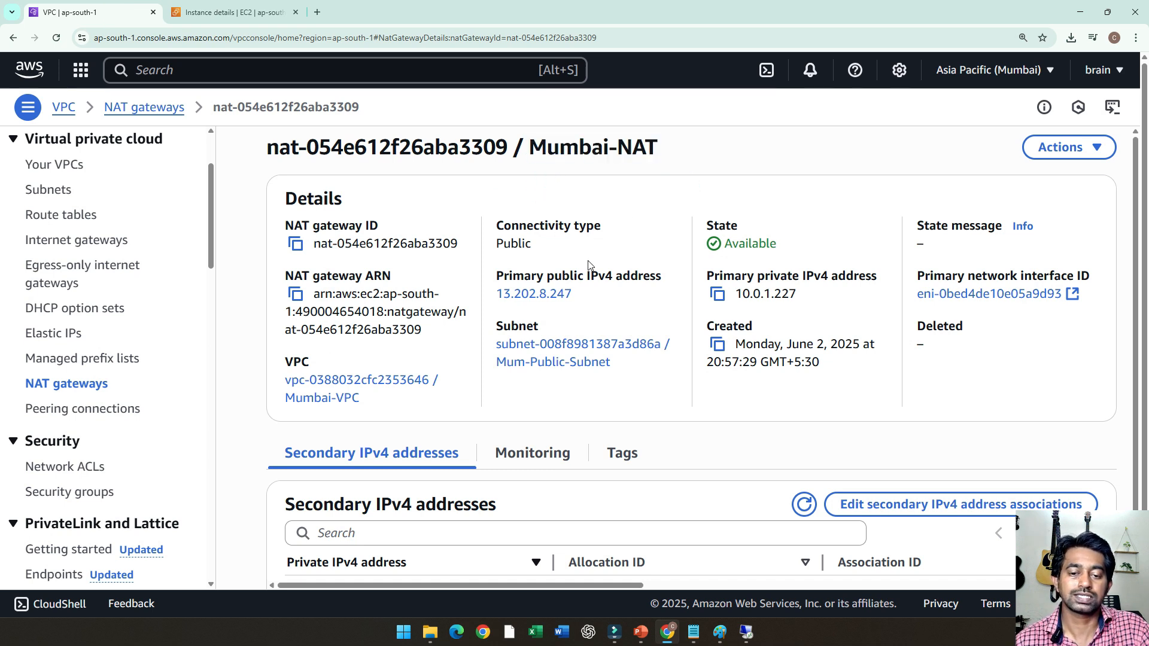
left_click_drag(589, 295, 495, 299)
left_click(643, 303)
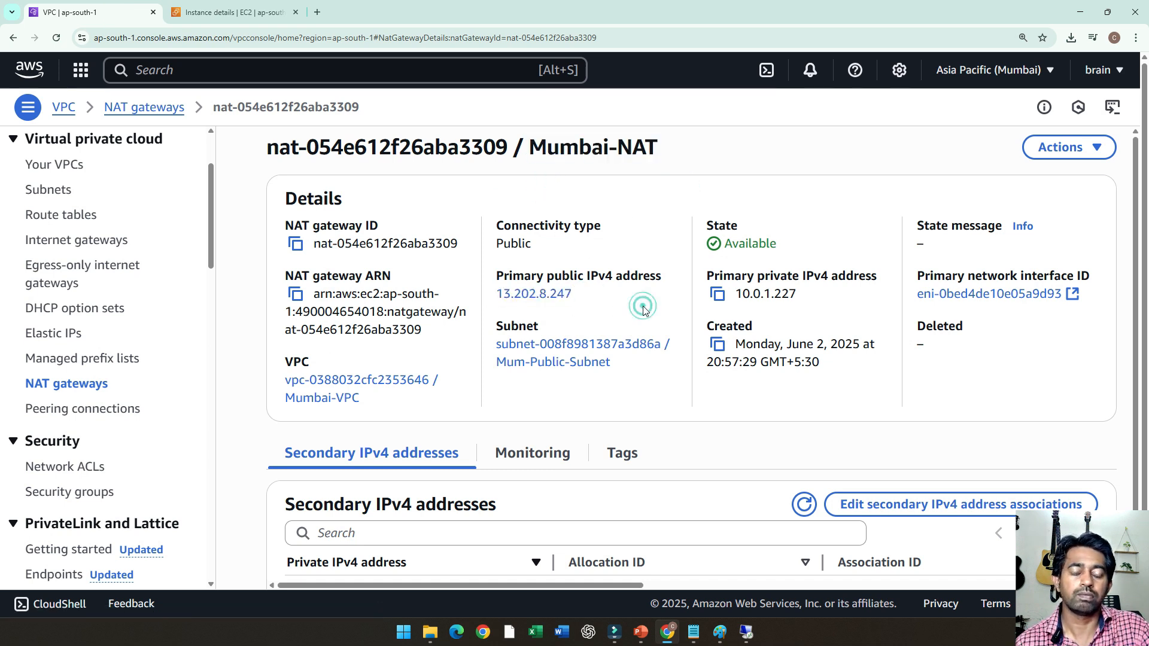
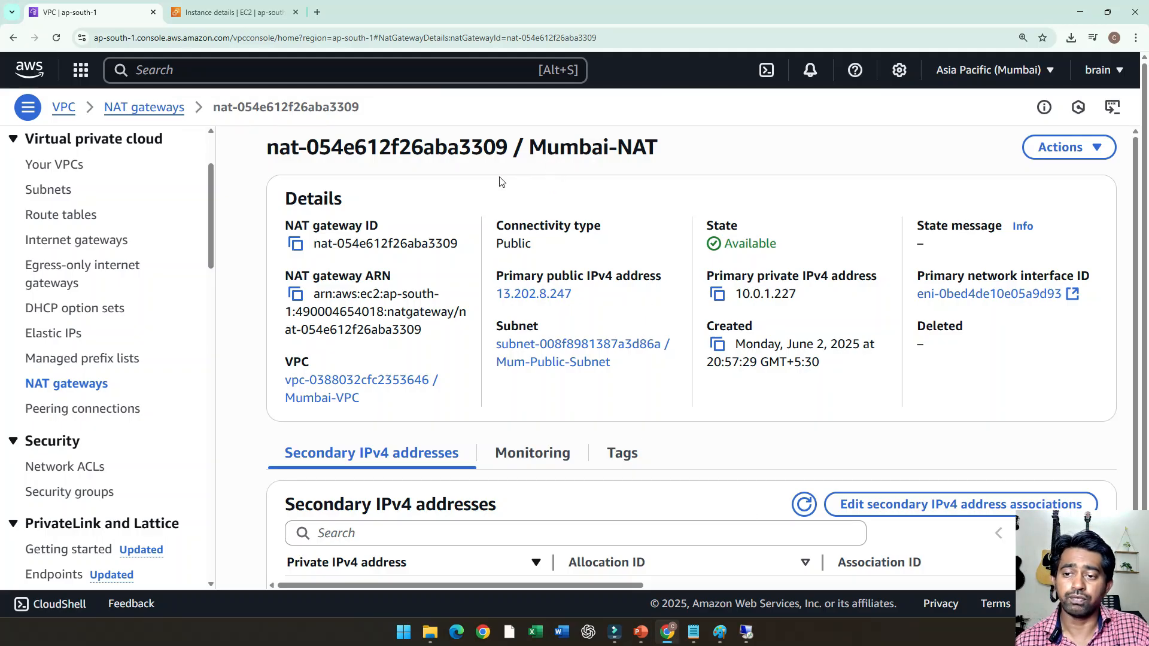
Open the VPC route tables list, and in the Paint diagram draw a brown line from the Private RT box to the Private Subnet
left_click(60, 214)
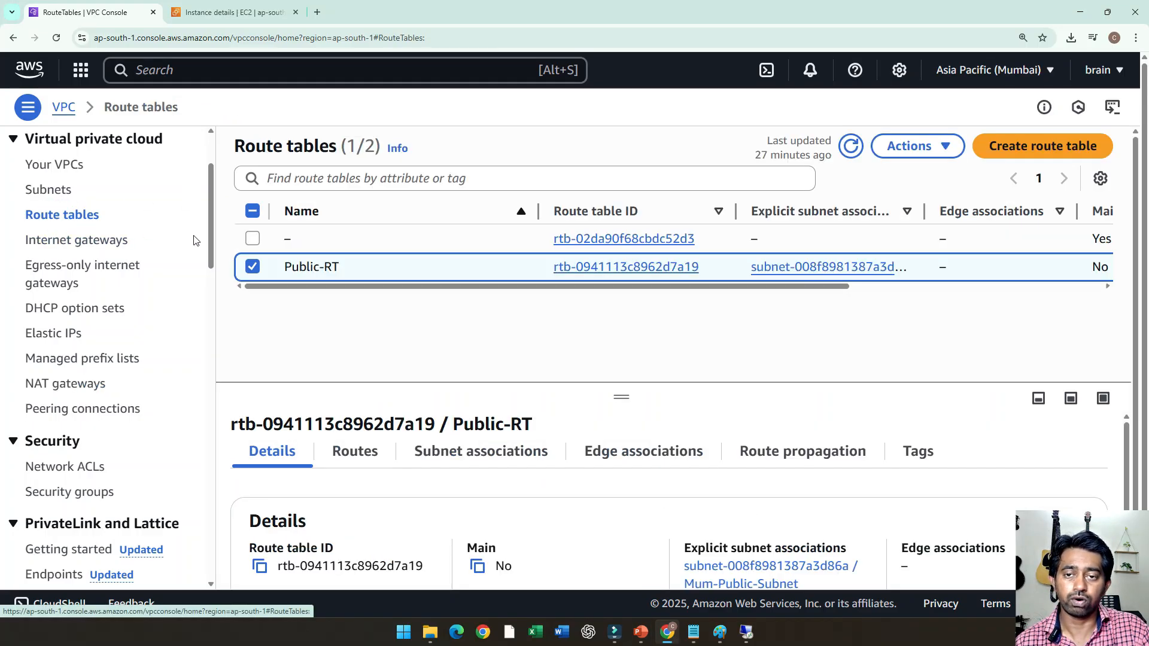
left_click(720, 632)
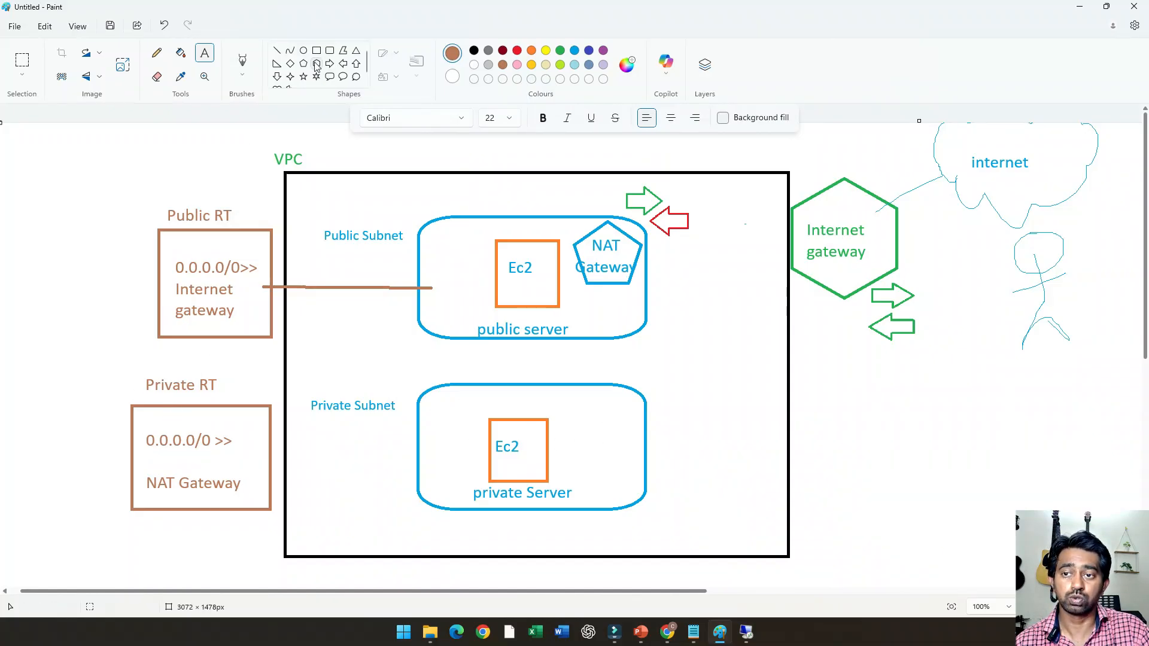
left_click(275, 51)
left_click_drag(254, 460, 427, 456)
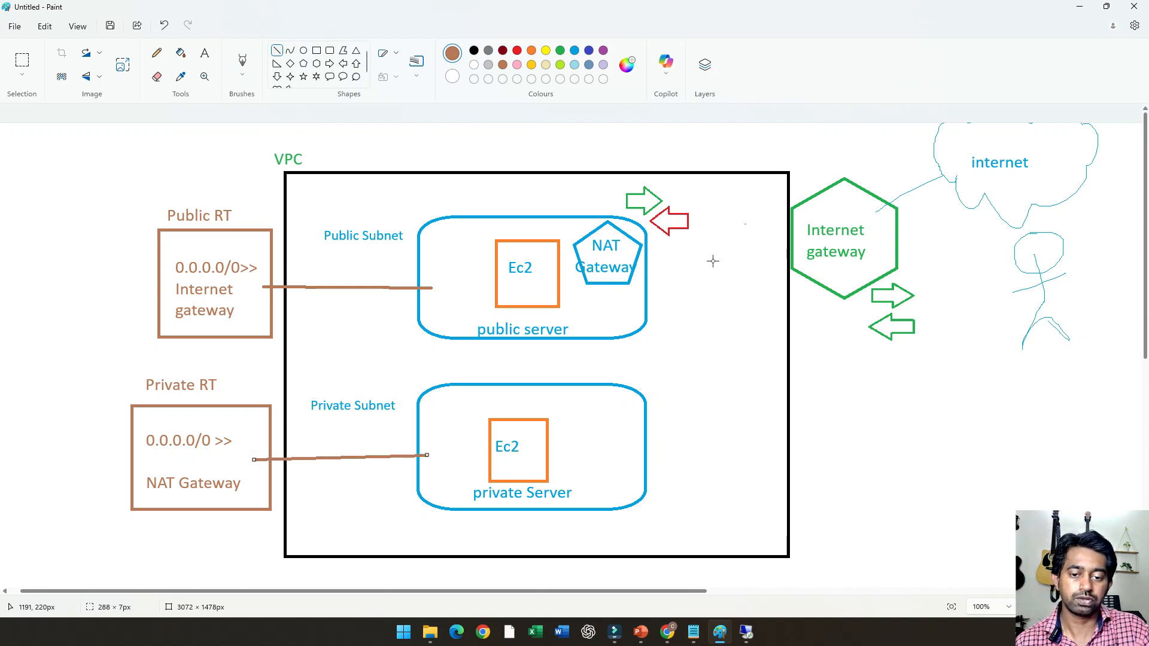
Switch to the VPC Console and create a route table named Private0-RT in Mumbai-VPC
key("alt+Tab")
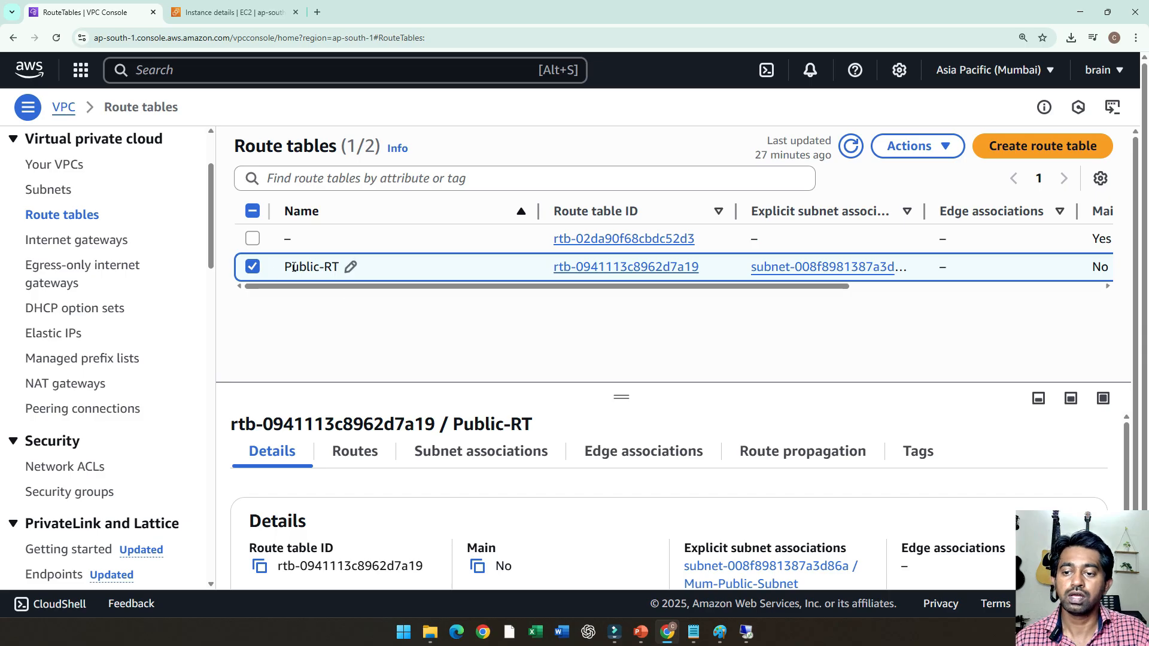
left_click(252, 266)
left_click_drag(246, 146, 354, 136)
left_click(353, 138)
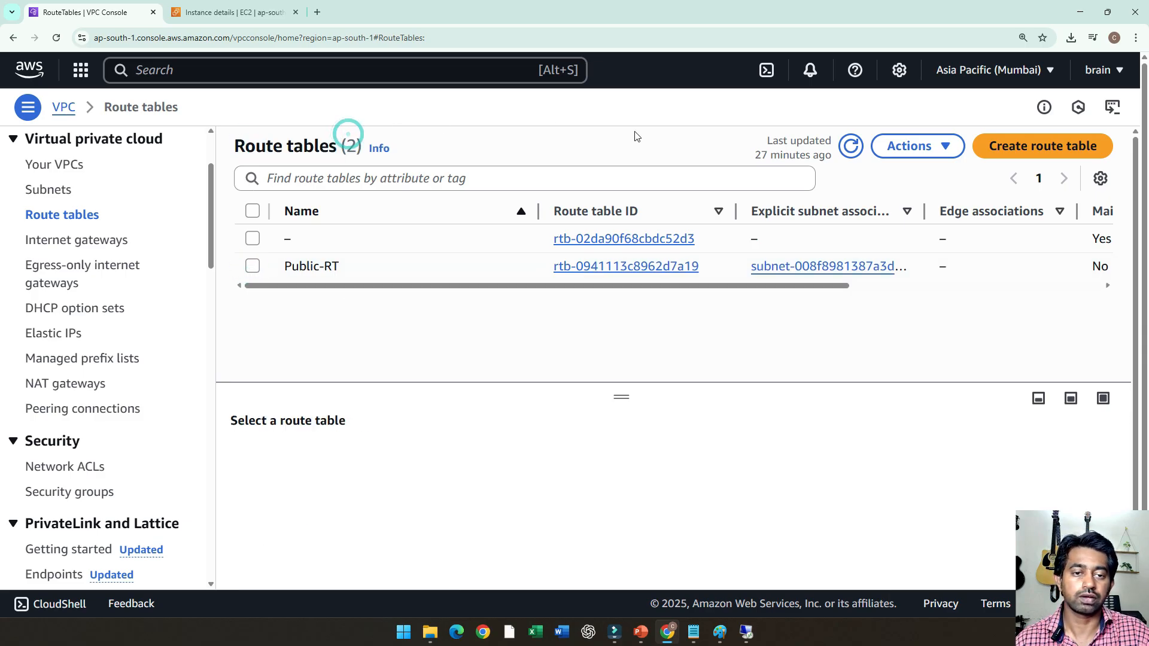
left_click(1023, 148)
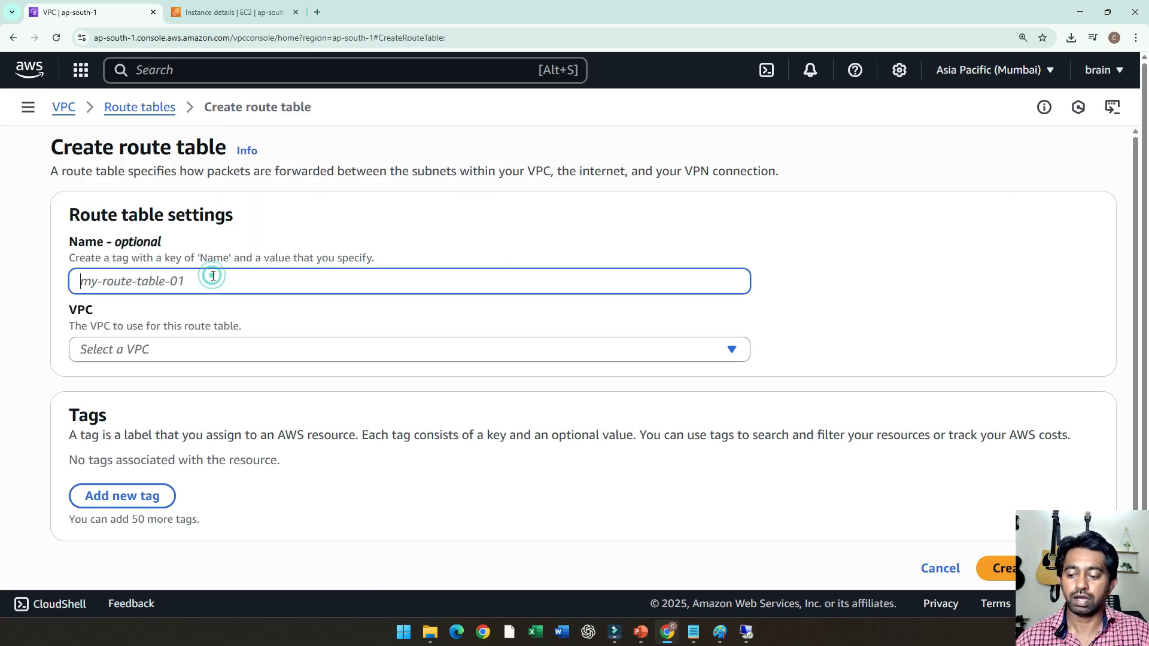
type("Priv")
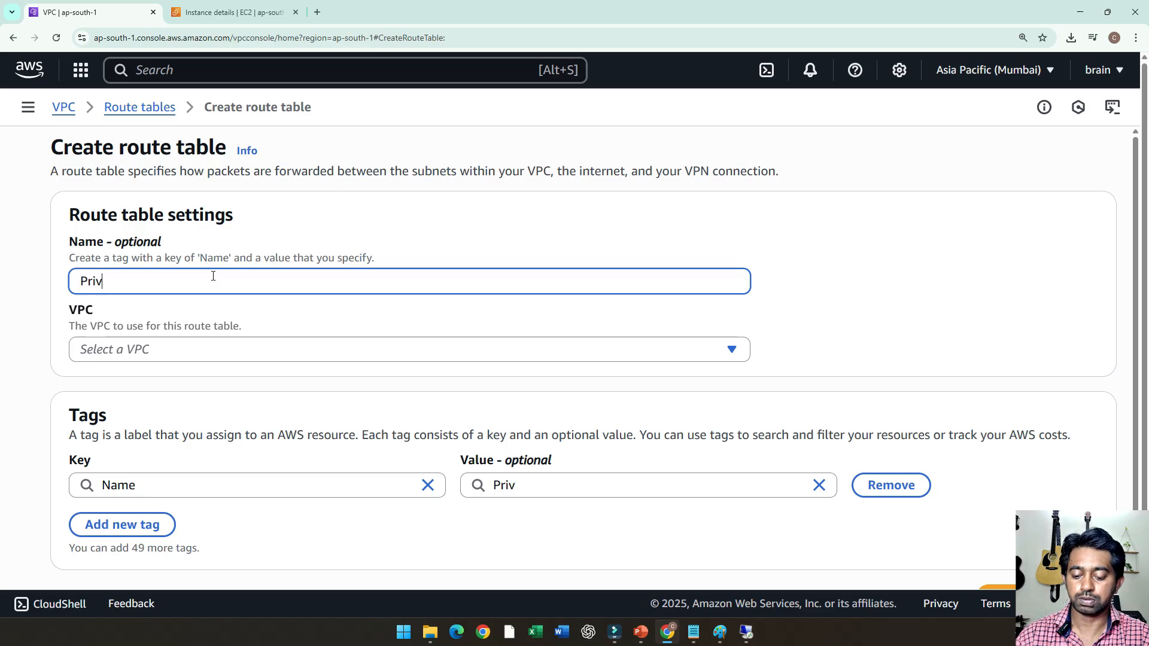
type("ate0-RT")
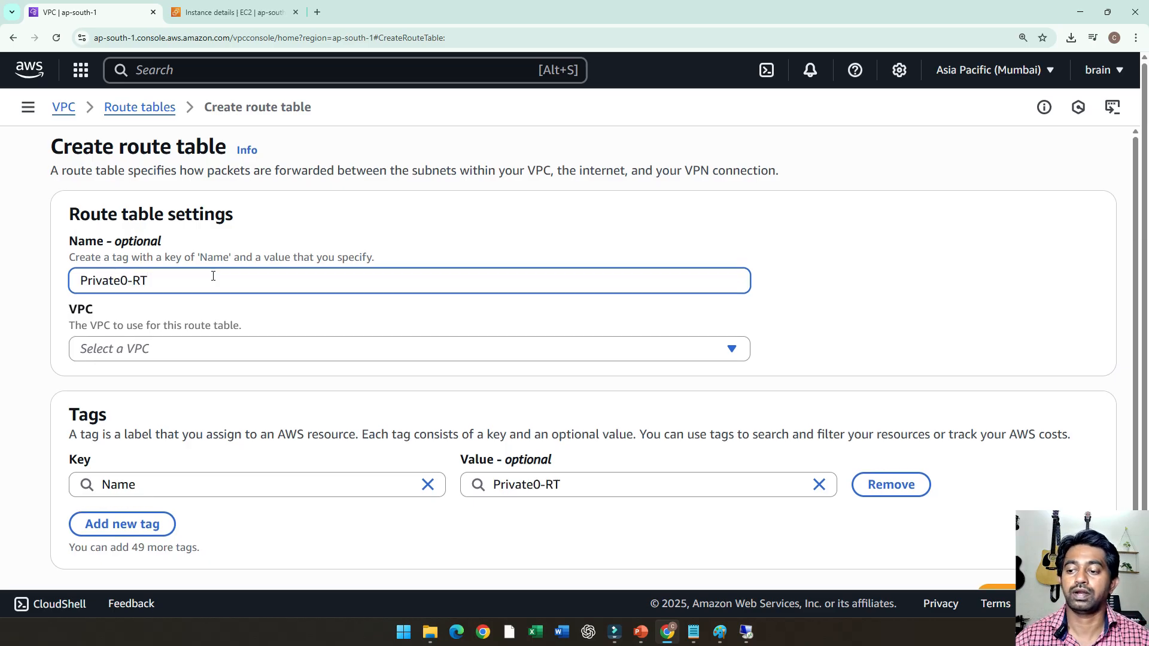
scroll(216, 281, "down", 1)
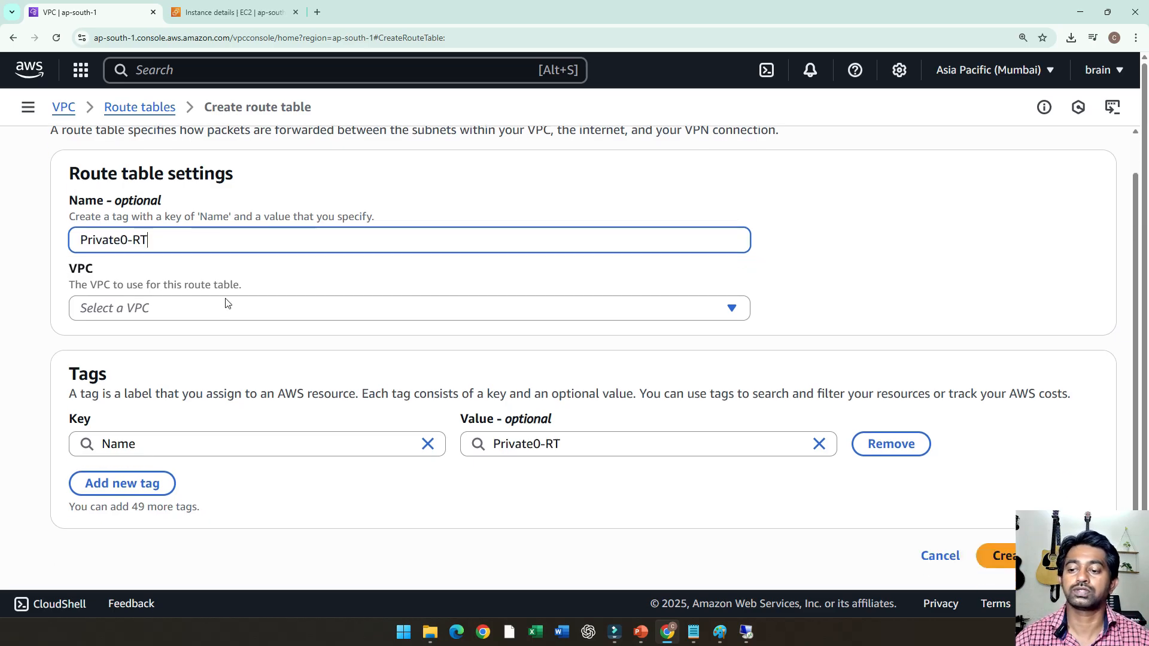
left_click(230, 311)
left_click(228, 369)
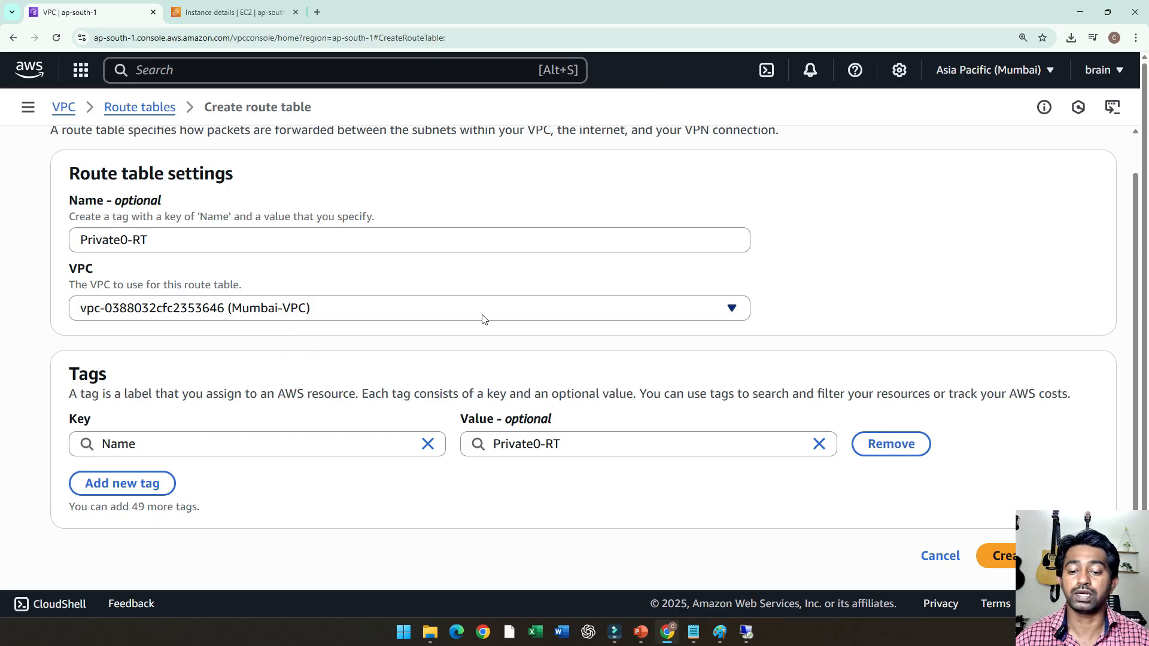
left_click(996, 556)
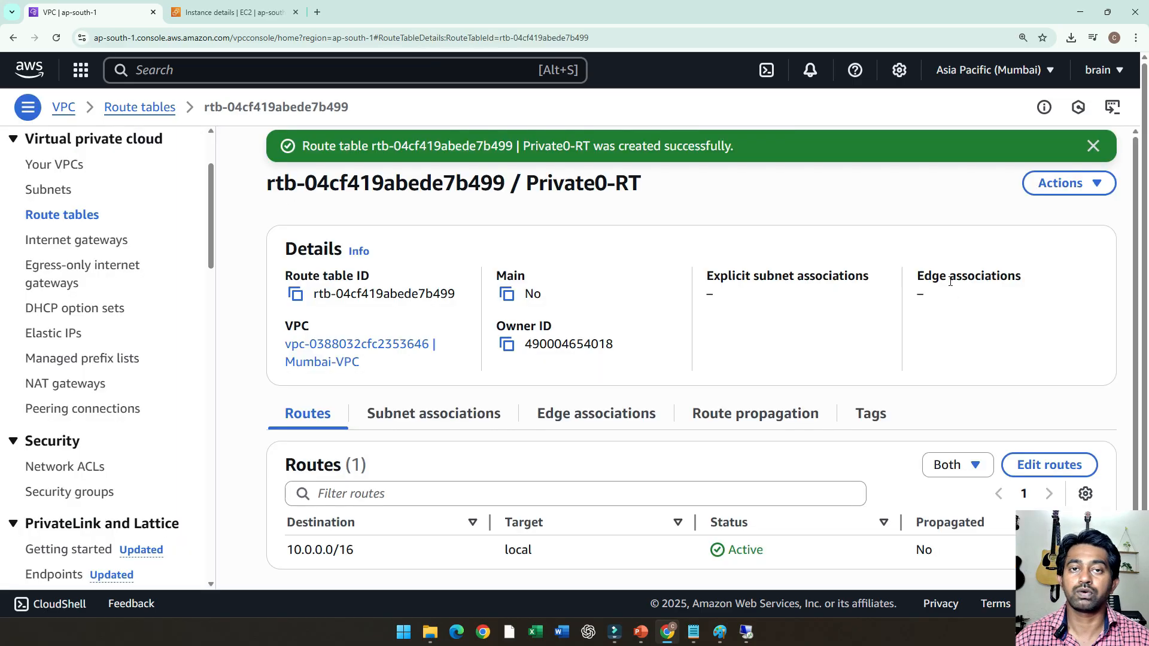
left_click(1093, 146)
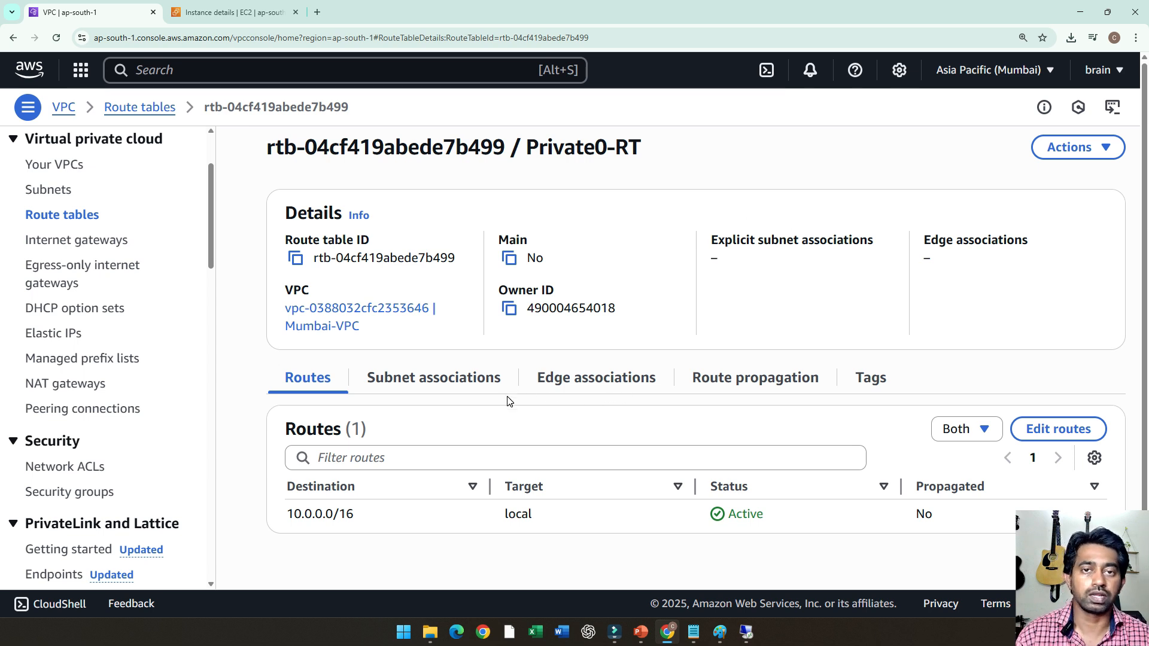
Associate Mum-Private-Subnet with the Private0-RT route table and review its explicit subnet associations
left_click(411, 389)
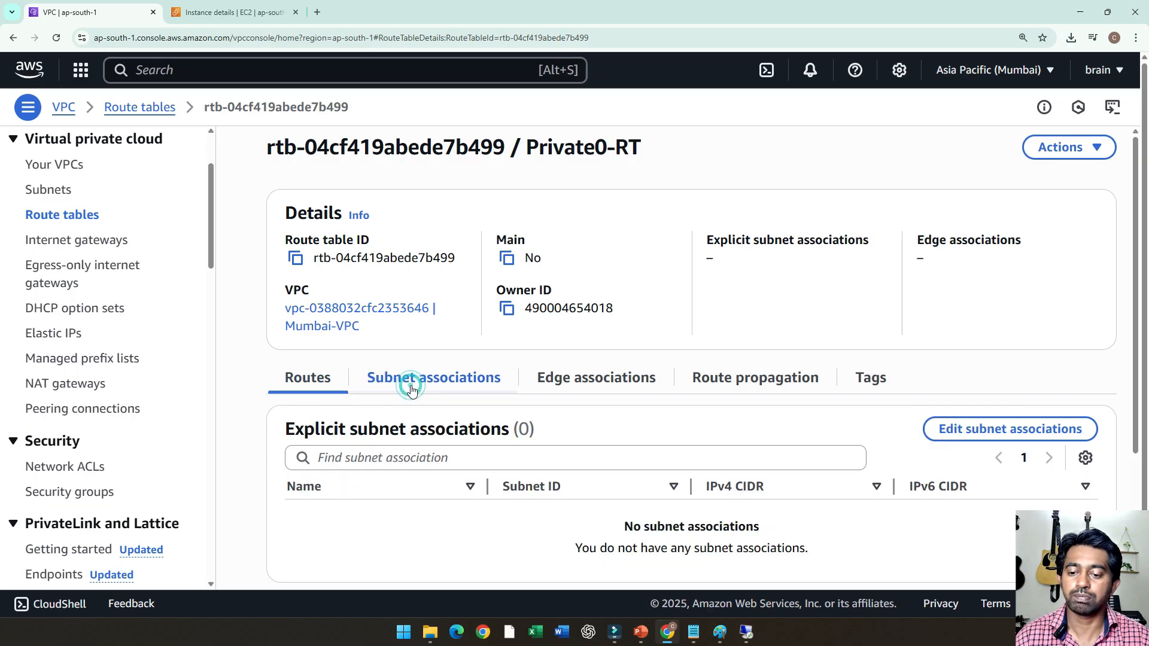
scroll(557, 327, "down", 2)
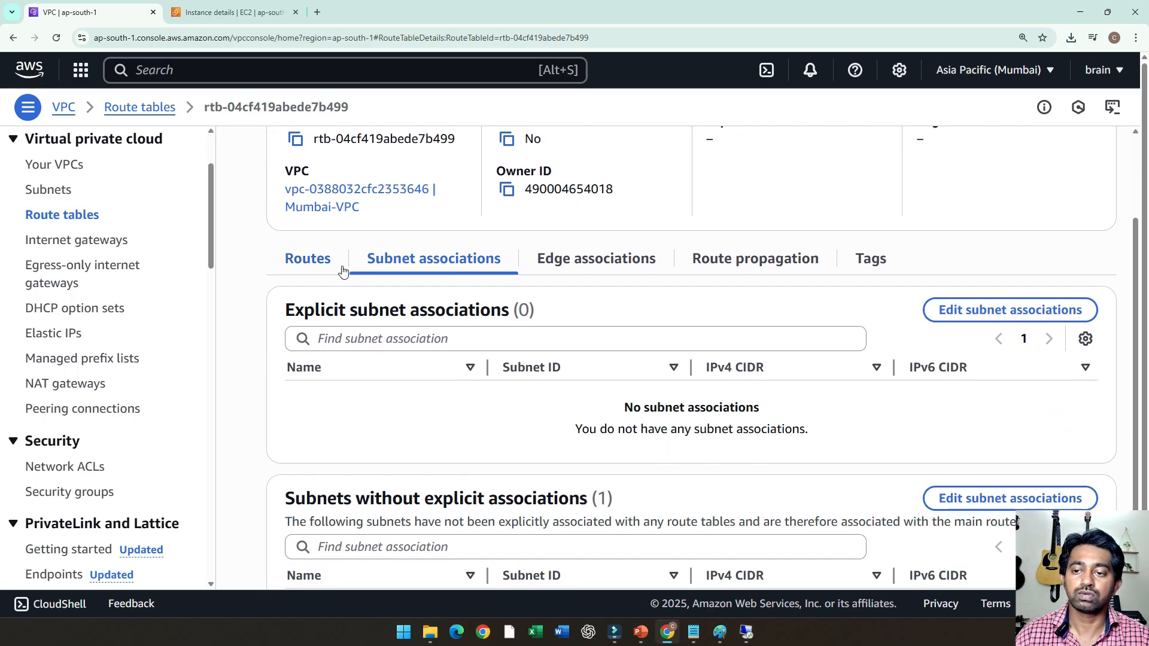
scroll(353, 240, "up", 2)
scroll(529, 311, "down", 2)
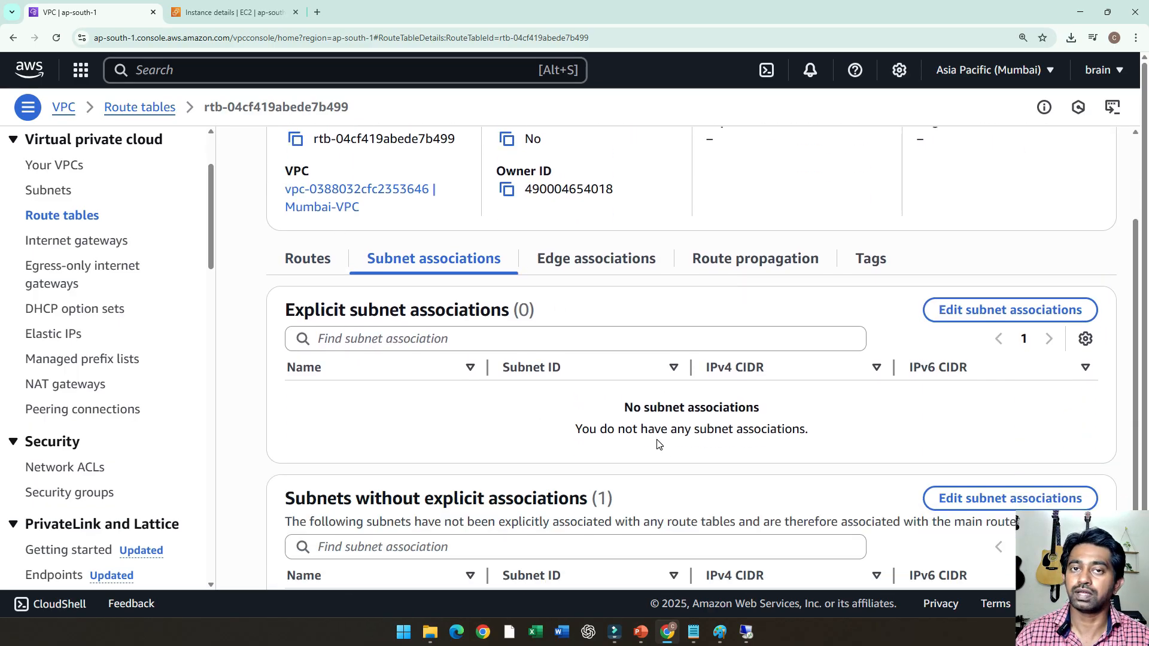
left_click(1012, 311)
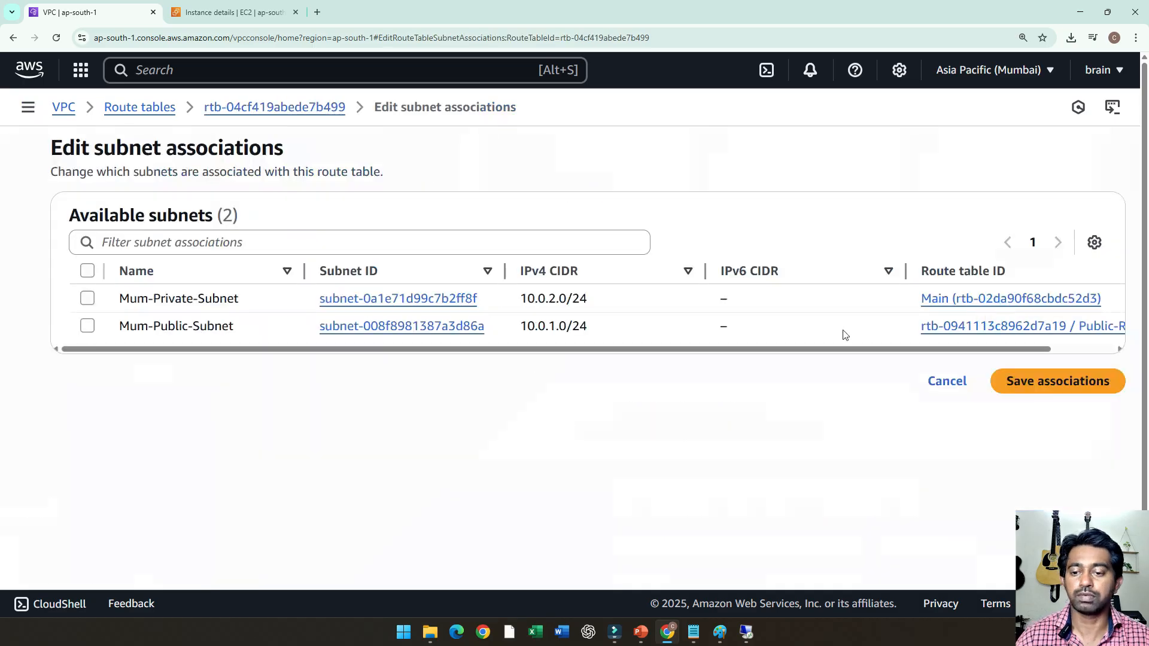
left_click(87, 299)
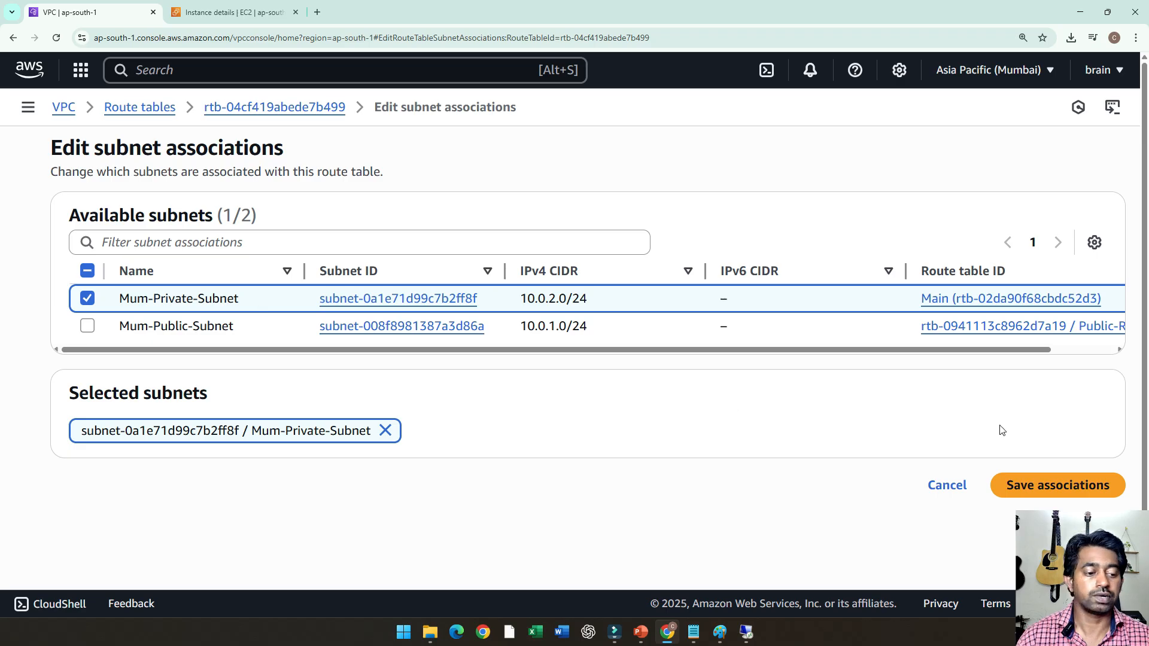
left_click(1017, 483)
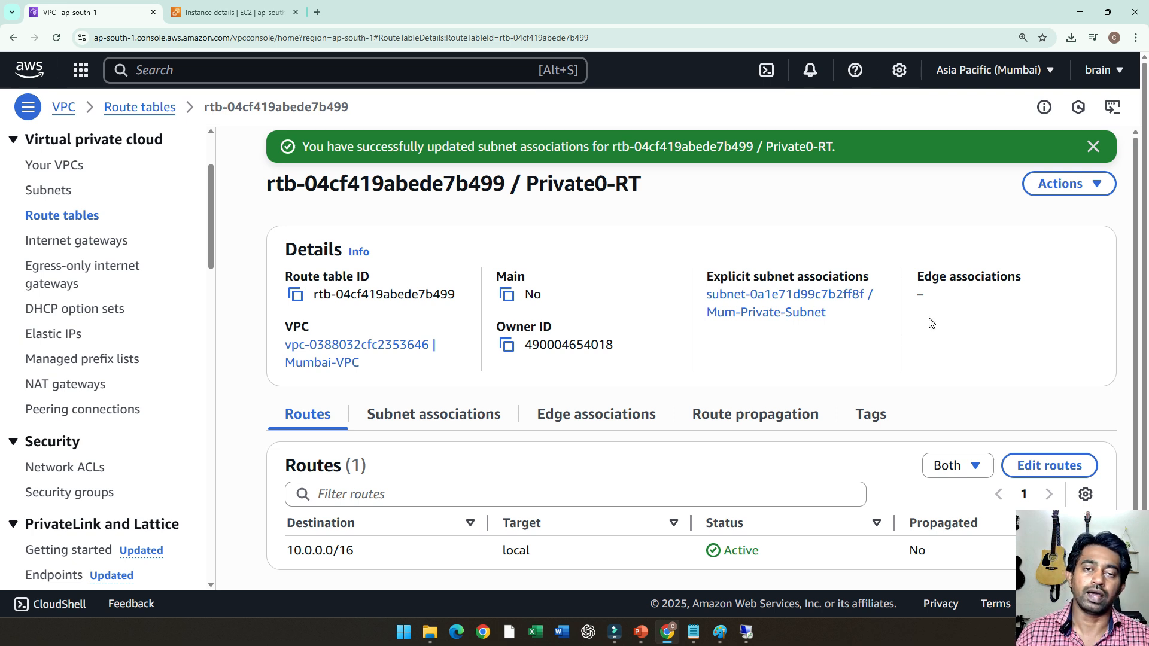
scroll(695, 334, "down", 1)
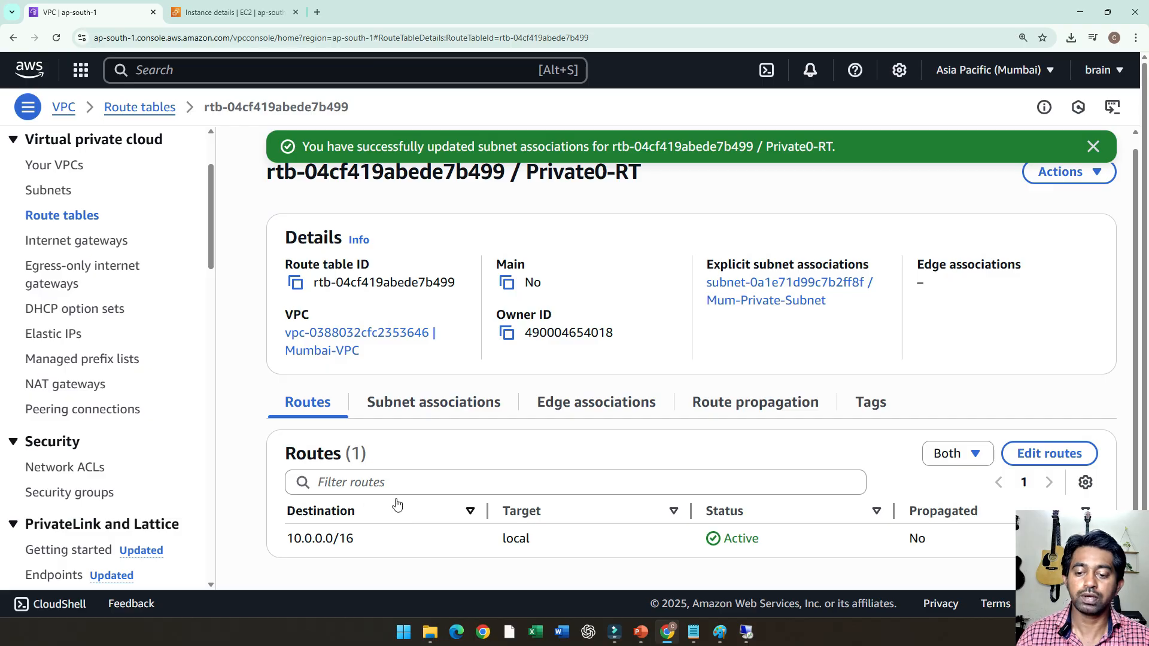
left_click(426, 416)
scroll(419, 407, "down", 3)
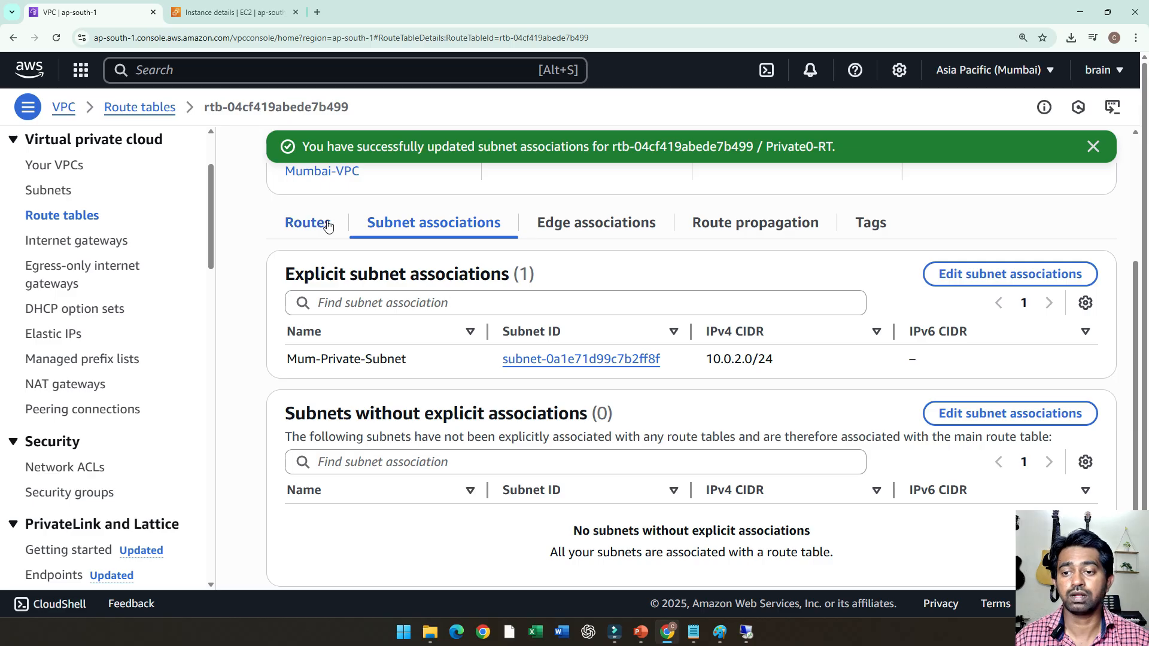
Add a route to Private0-RT with destination 0.0.0.0/0 and the Mumbai-NAT NAT gateway as target, and save it
left_click(308, 223)
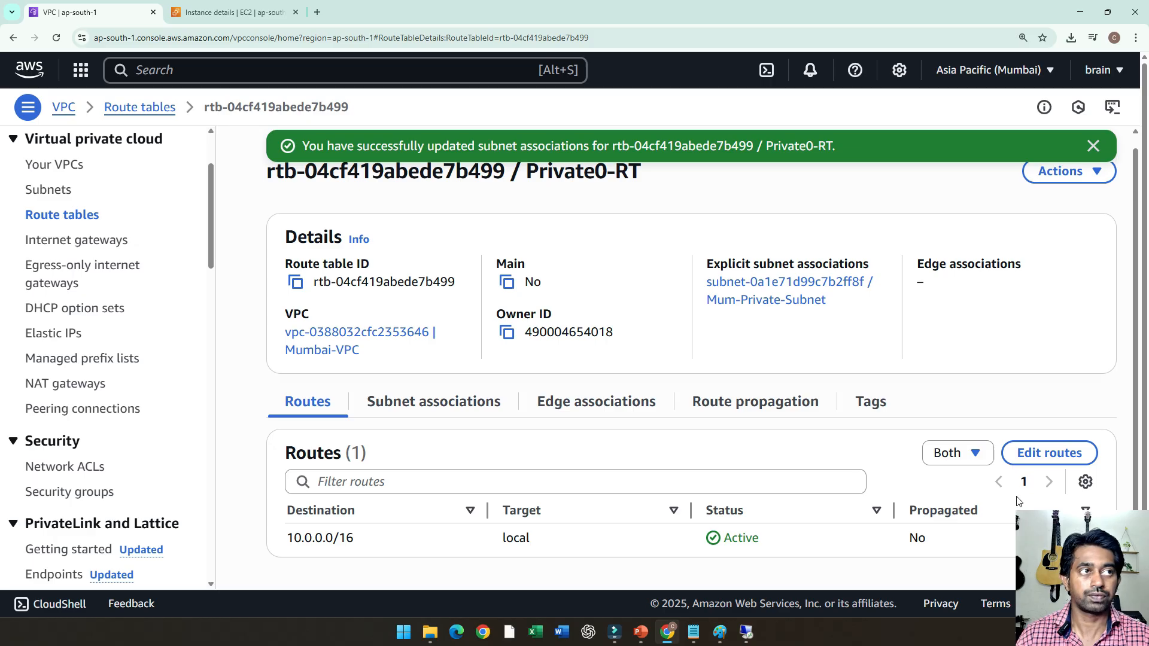
left_click(1050, 453)
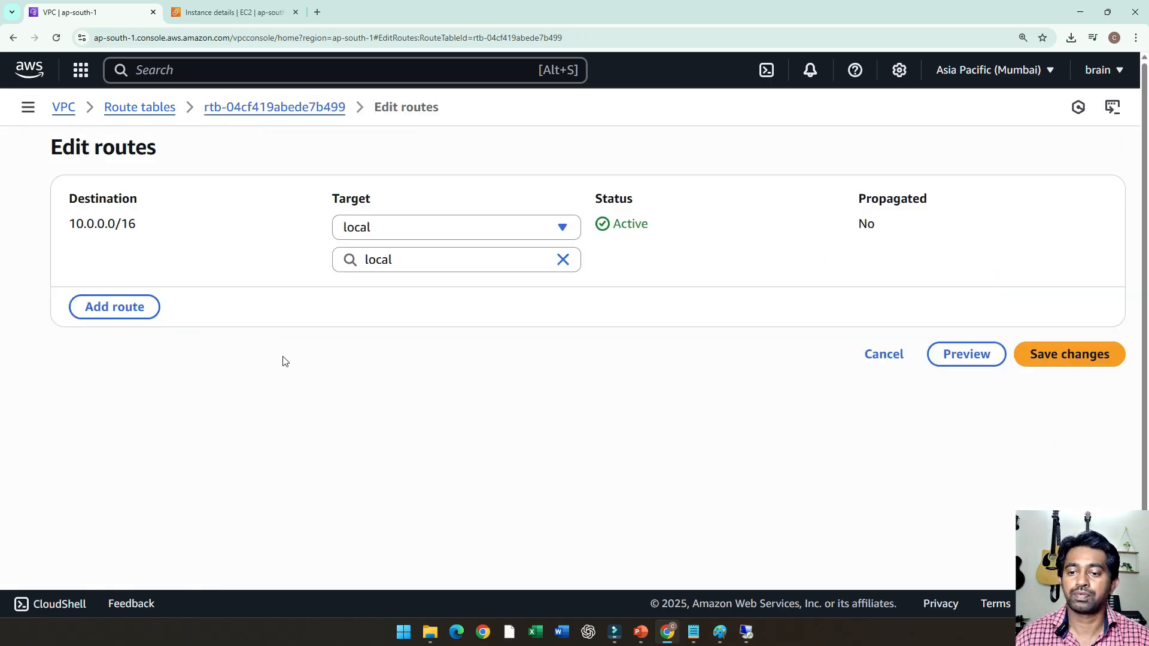
left_click(136, 307)
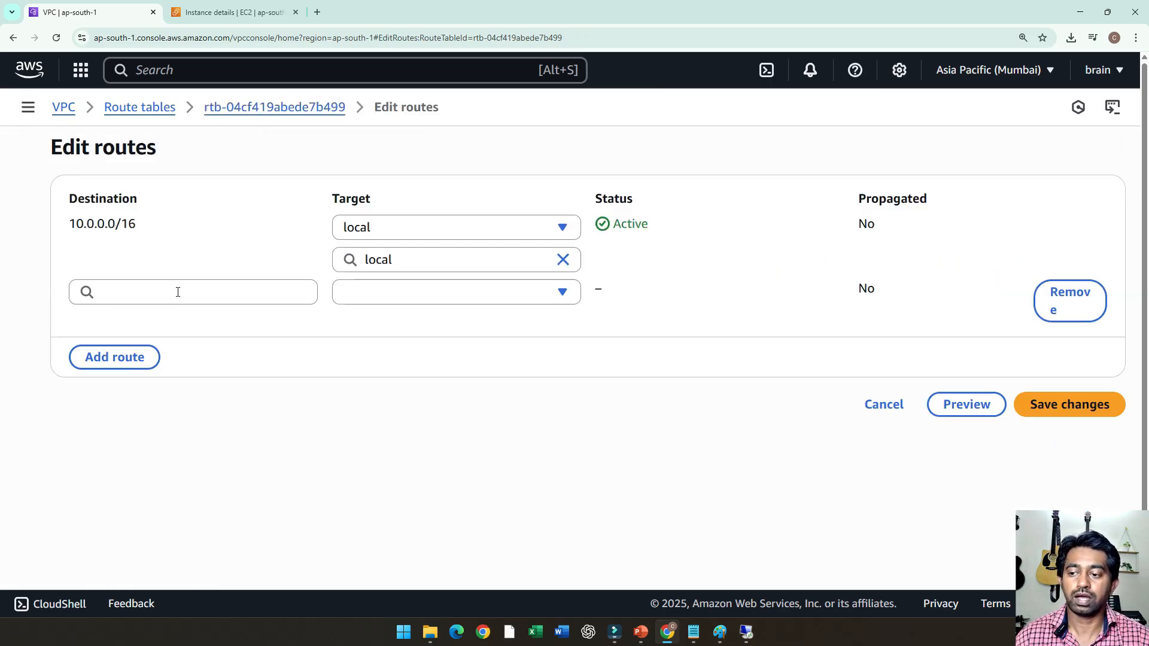
left_click(178, 292)
left_click(123, 323)
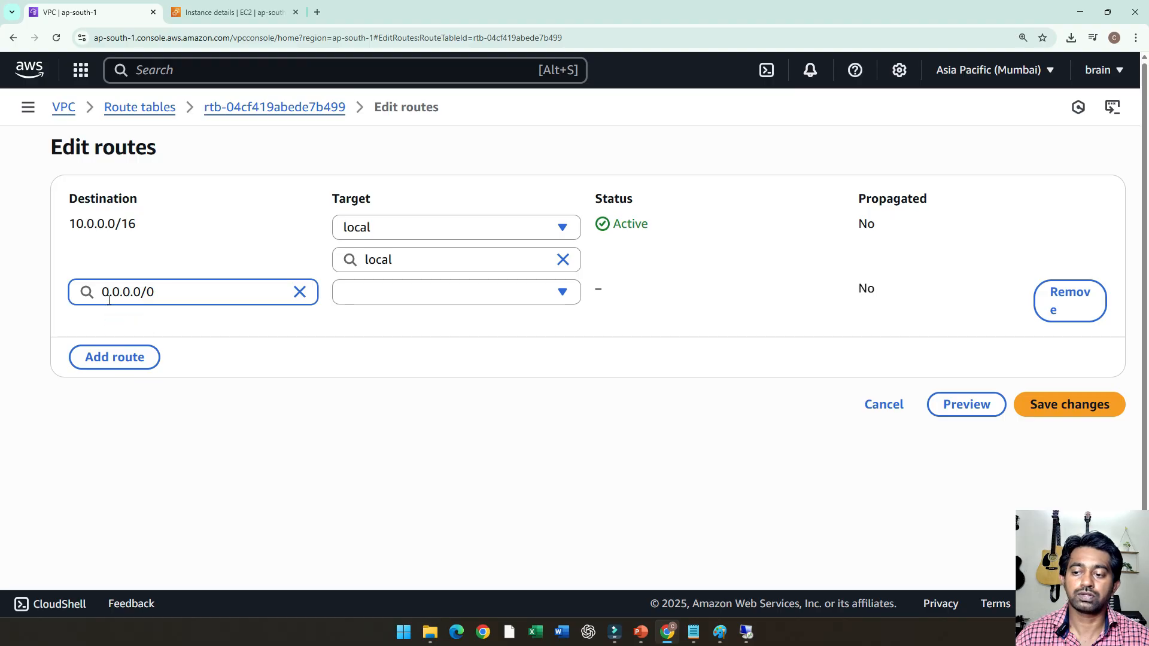
left_click(398, 291)
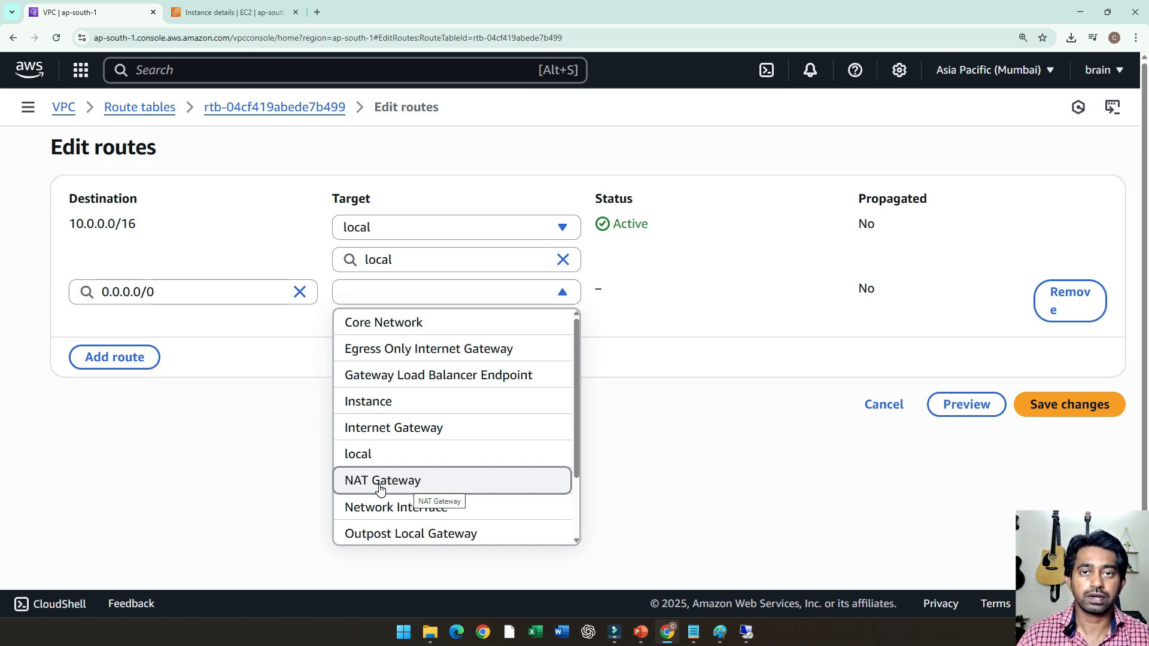
left_click(379, 483)
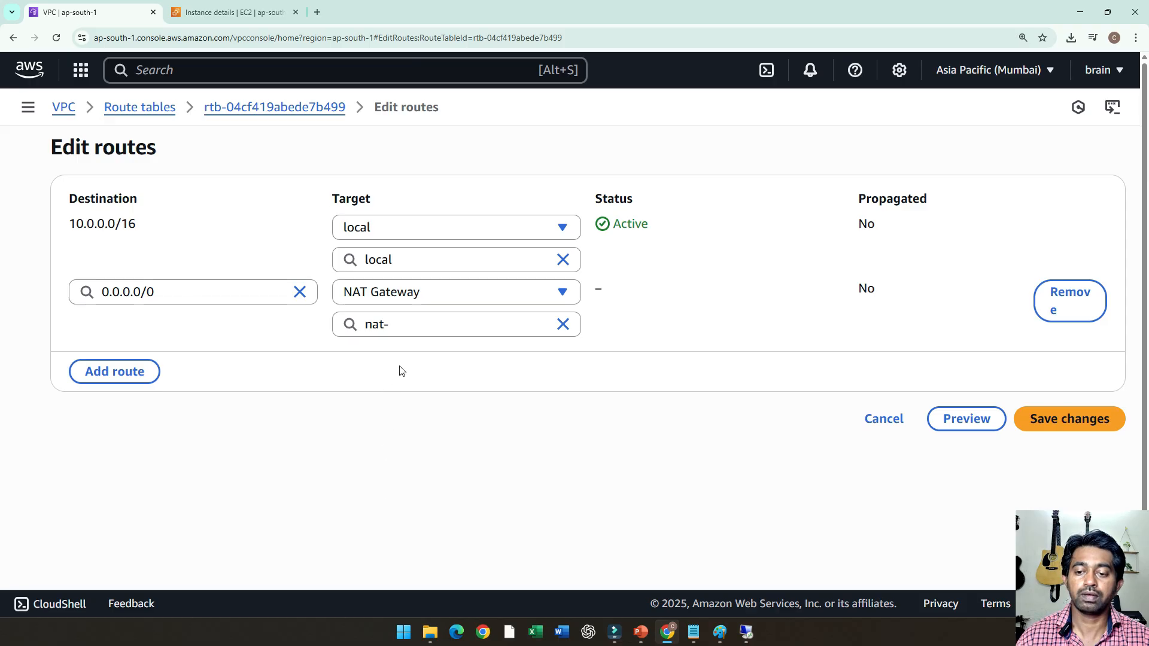
left_click(422, 323)
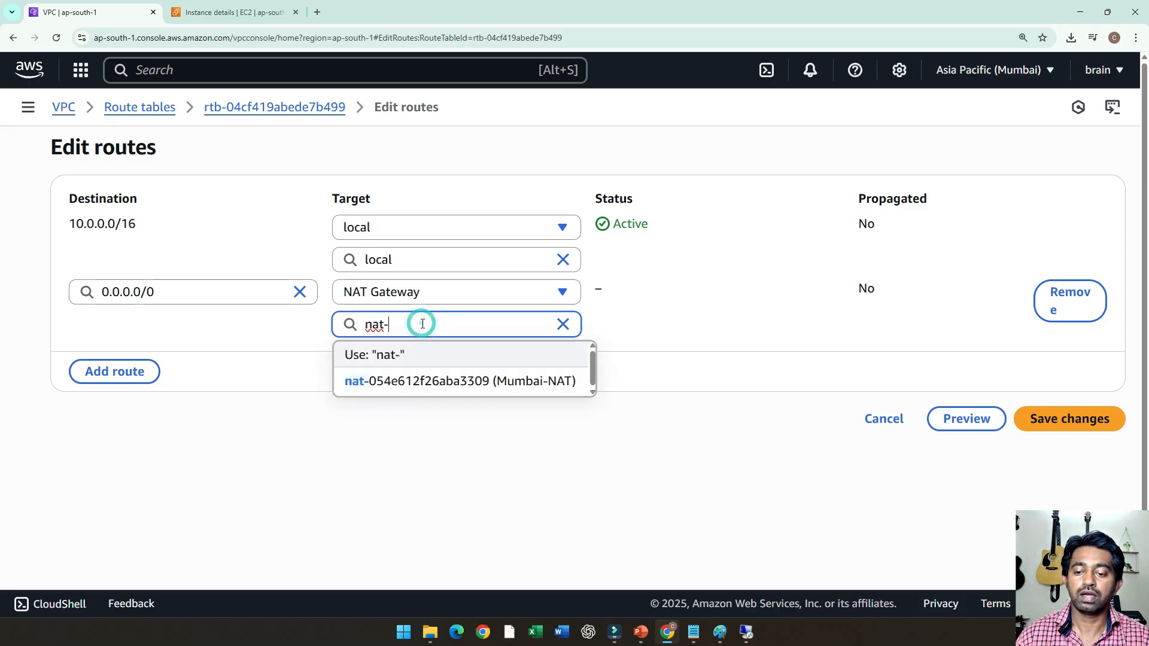
left_click(462, 388)
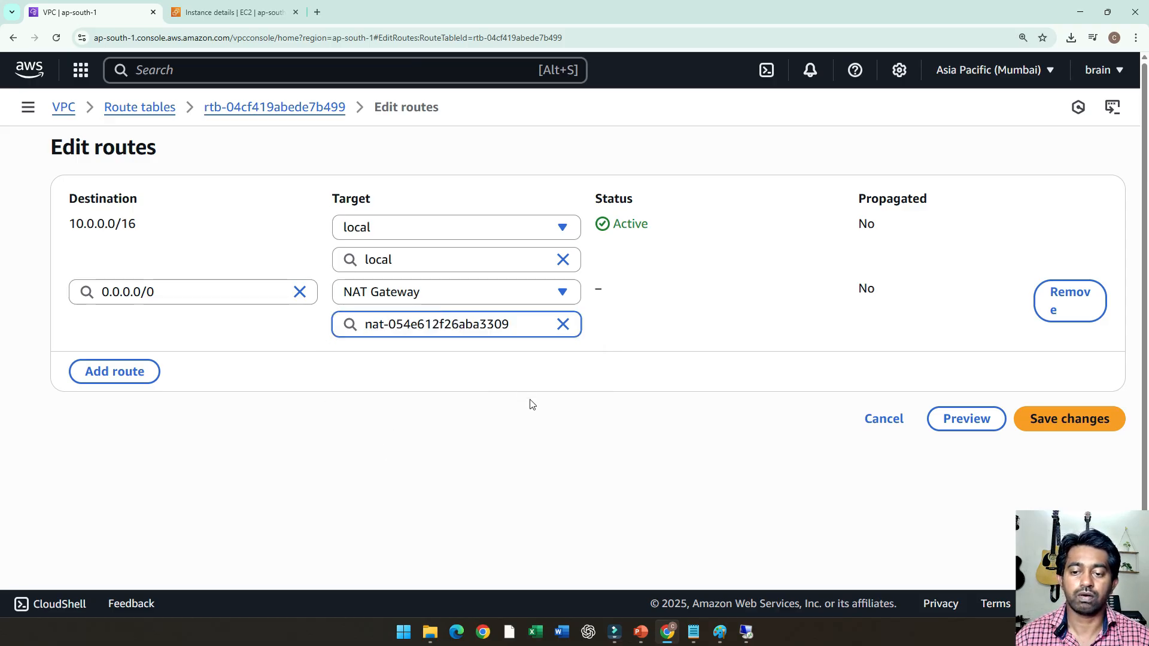
left_click(1048, 424)
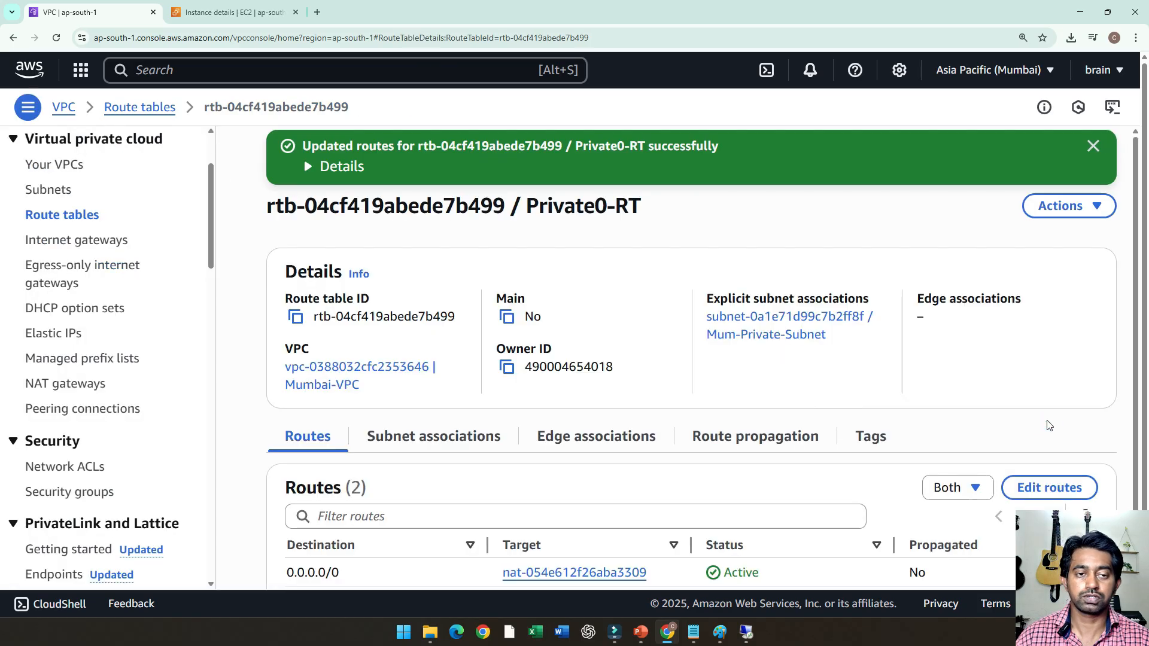
scroll(745, 399, "down", 1)
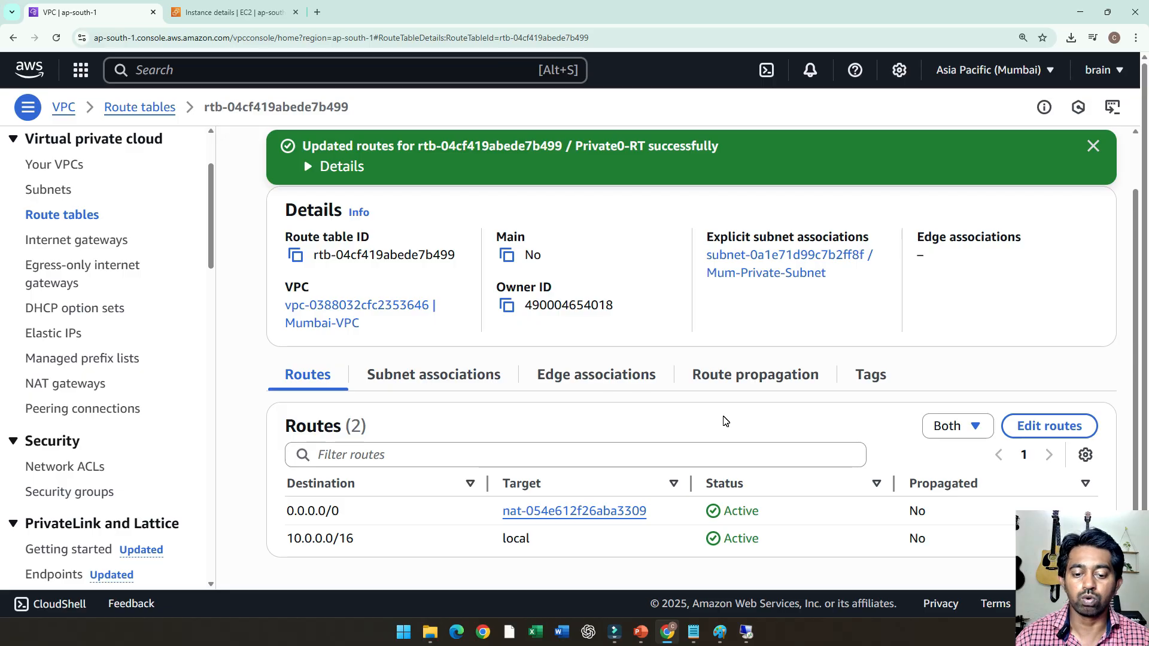
Switch to the Paint diagram and draw an indigo line from the Private Subnet up to the NAT Gateway pentagon
left_click(720, 633)
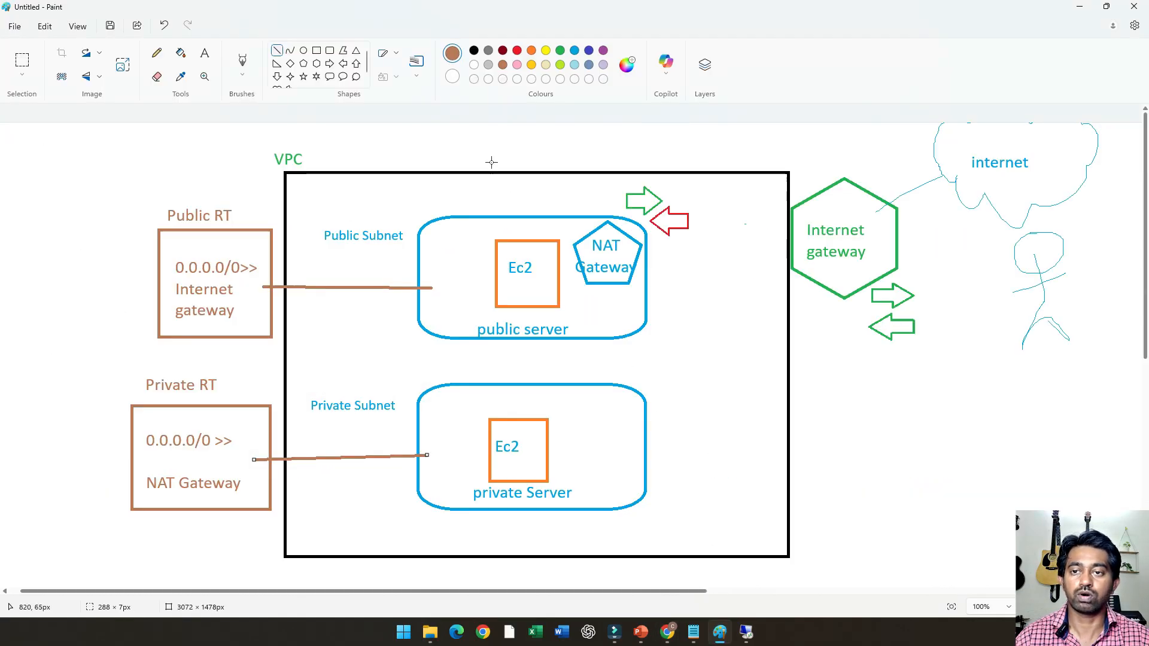
left_click(277, 51)
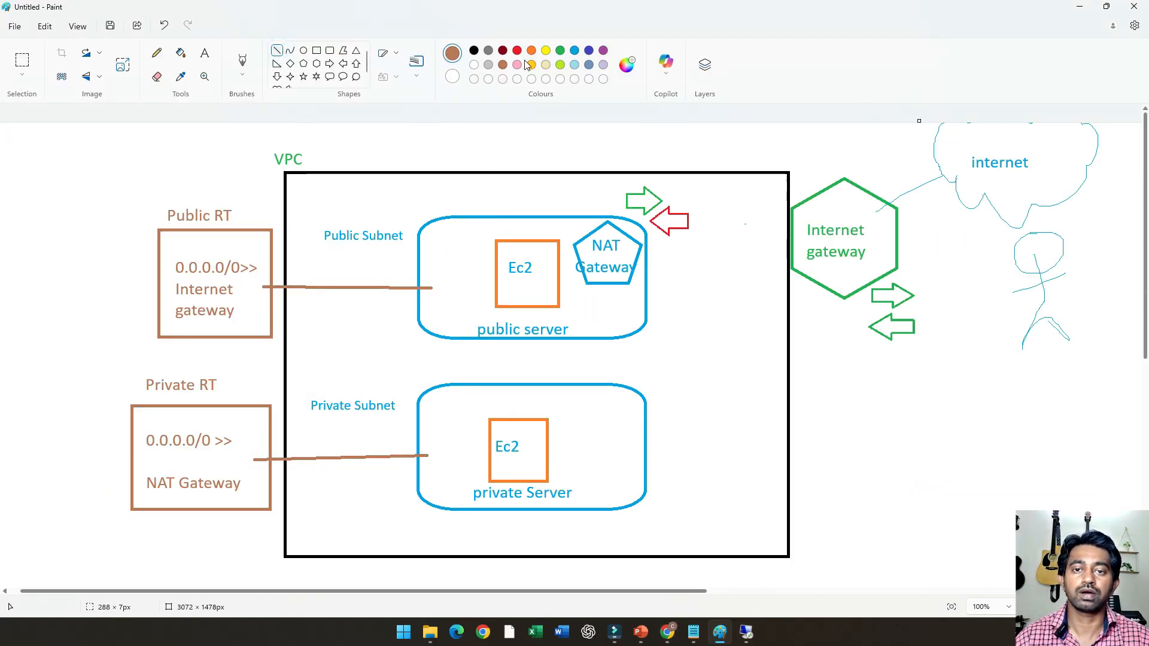
left_click(590, 53)
left_click_drag(535, 439, 550, 352)
key("ctrl+z")
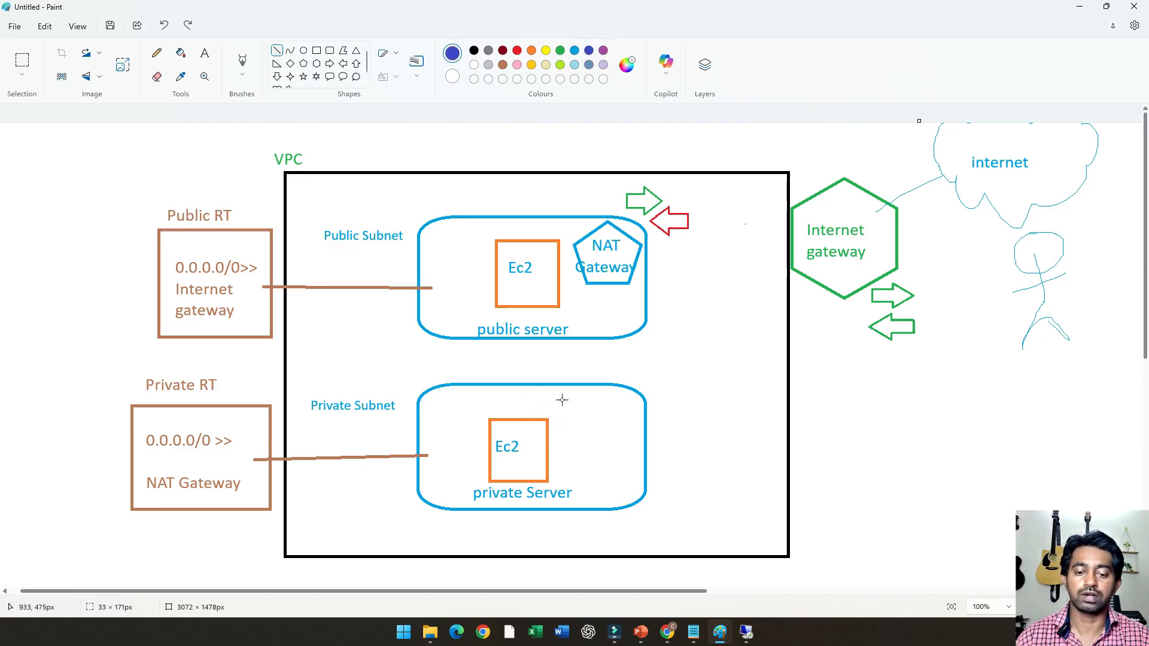
left_click_drag(563, 395, 594, 276)
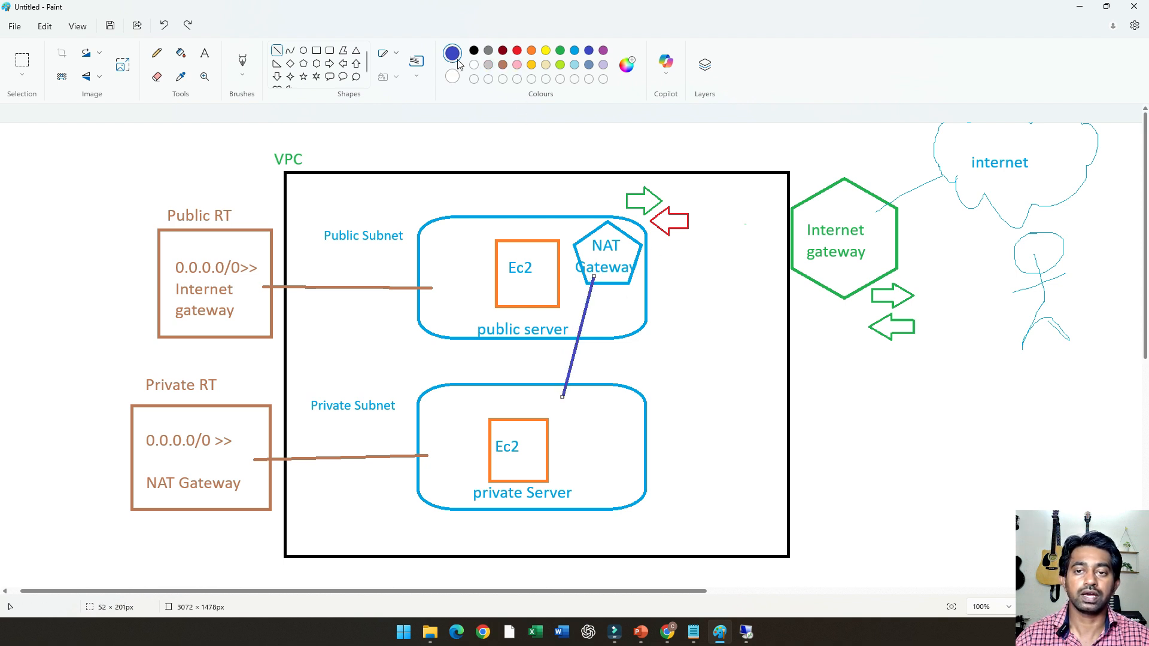
left_click(827, 385)
Draw a light grey straight line from the NAT Gateway pentagon to the Internet gateway hexagon in the diagram
left_click(489, 65)
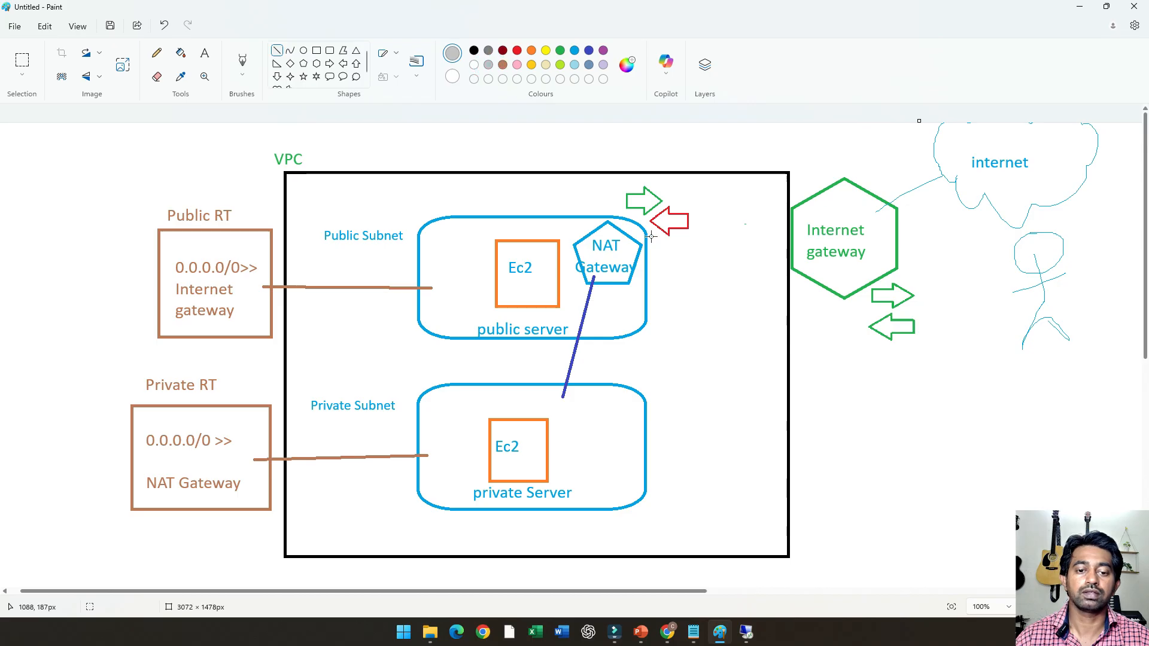
left_click_drag(634, 249, 802, 241)
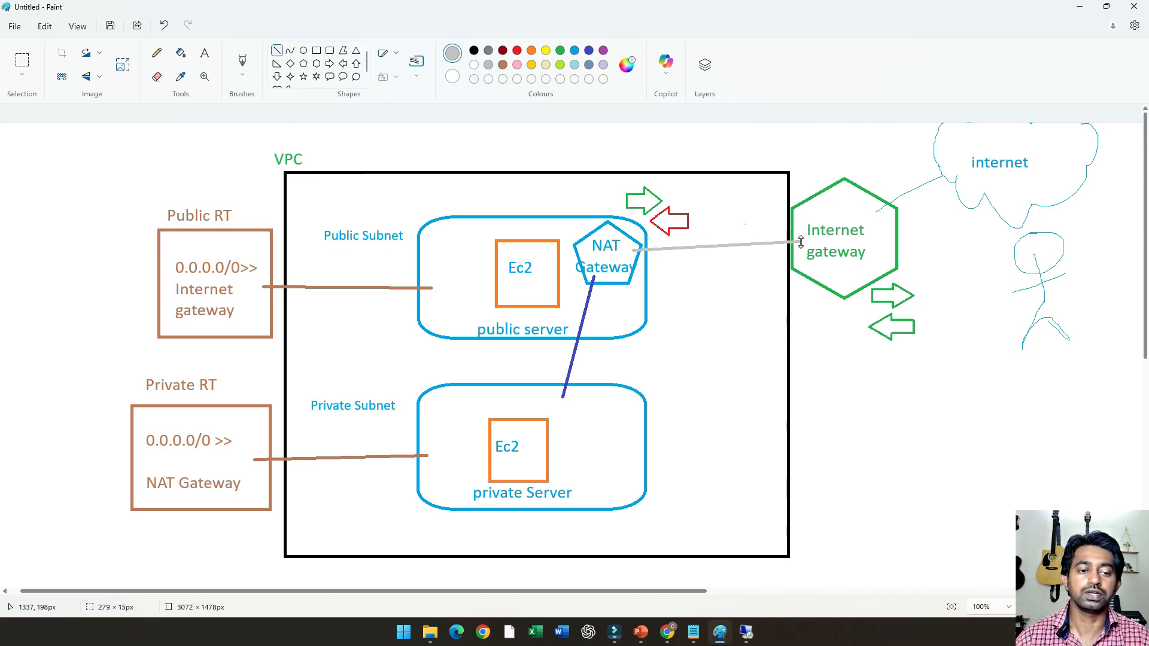
left_click(852, 394)
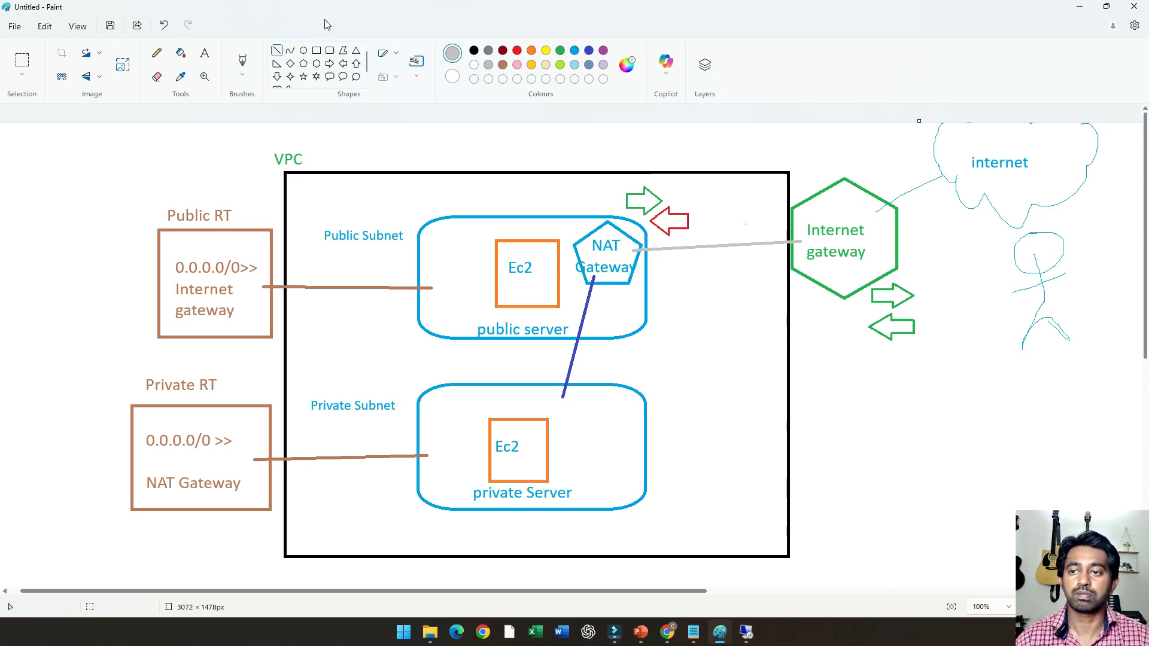
Trace a freehand pencil path from the private Ec2 through the NAT and Internet gateways to the internet cloud, and undo it
left_click(156, 53)
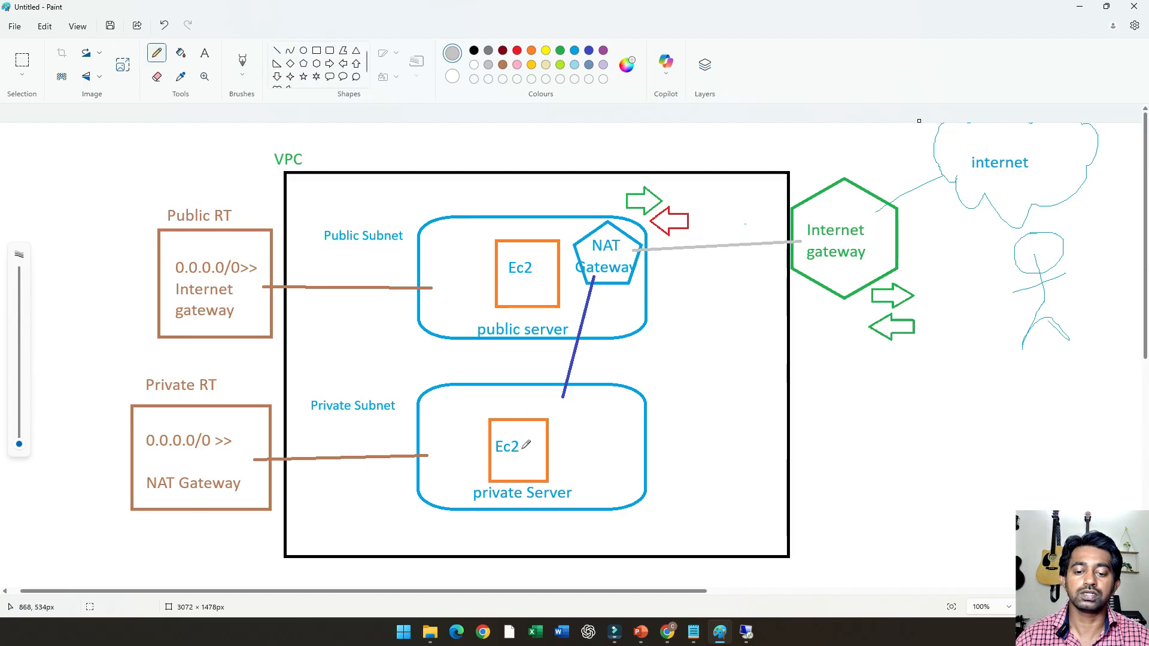
mouse_move(524, 452)
left_mouse_down()
mouse_move(528, 405)
mouse_move(584, 251)
mouse_move(871, 198)
mouse_move(997, 142)
mouse_move(1007, 150)
left_mouse_up()
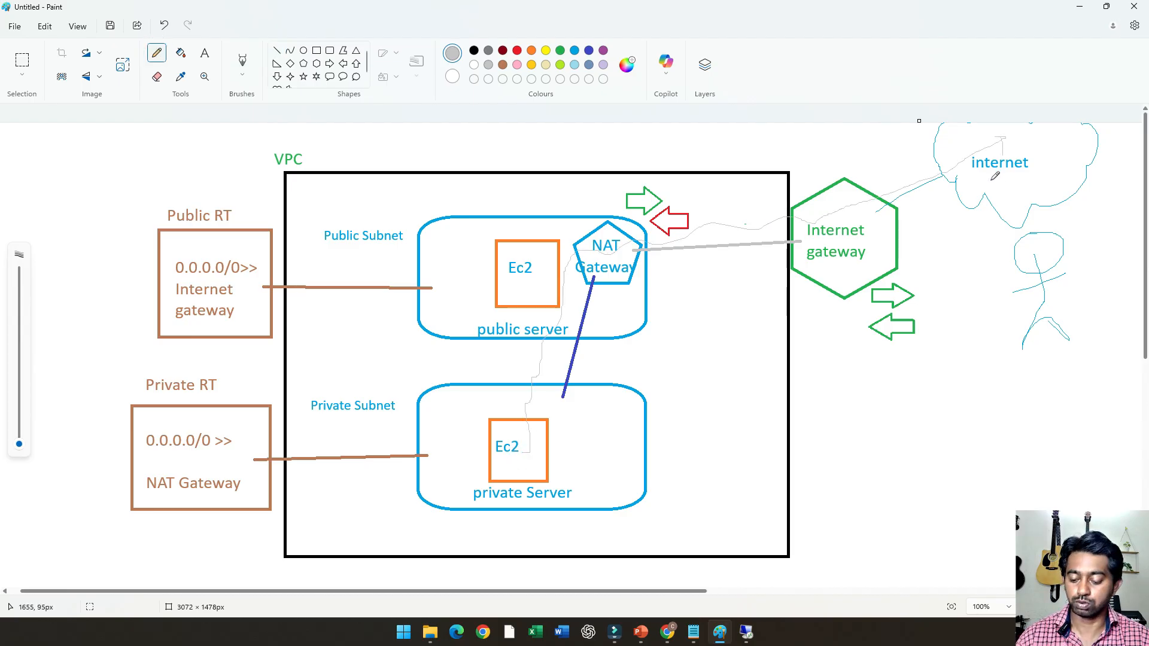
key("ctrl+z")
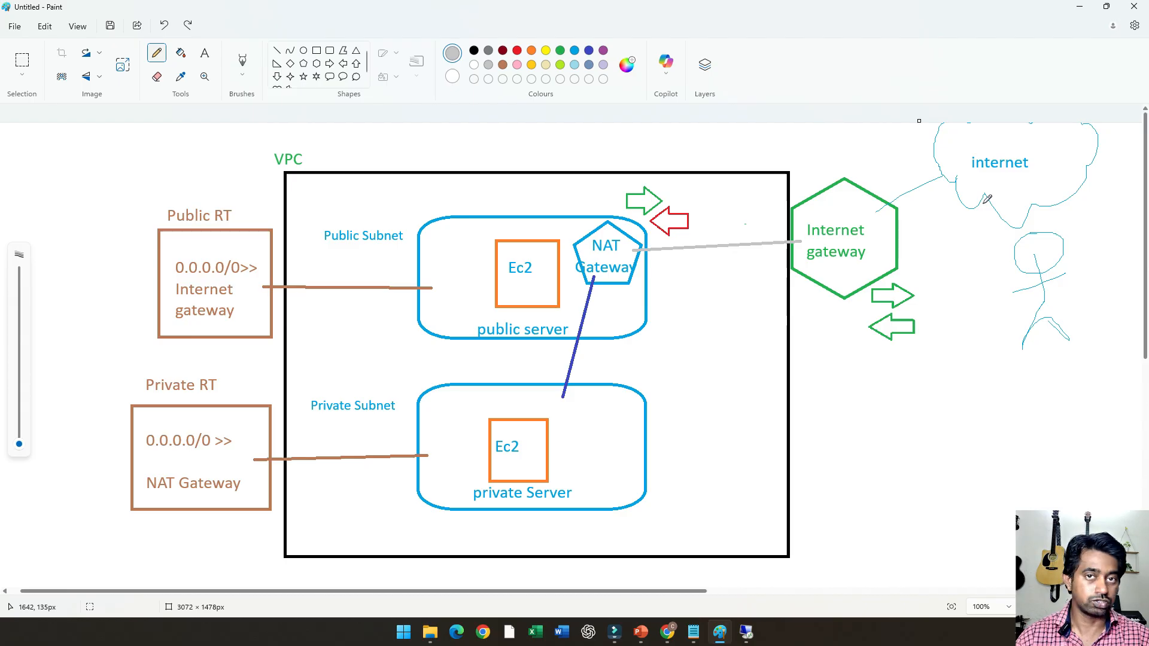
Switch to the Public-server Remote Desktop session and reposition the nested 10.0.2.105 session and its browser window
key("alt+Tab")
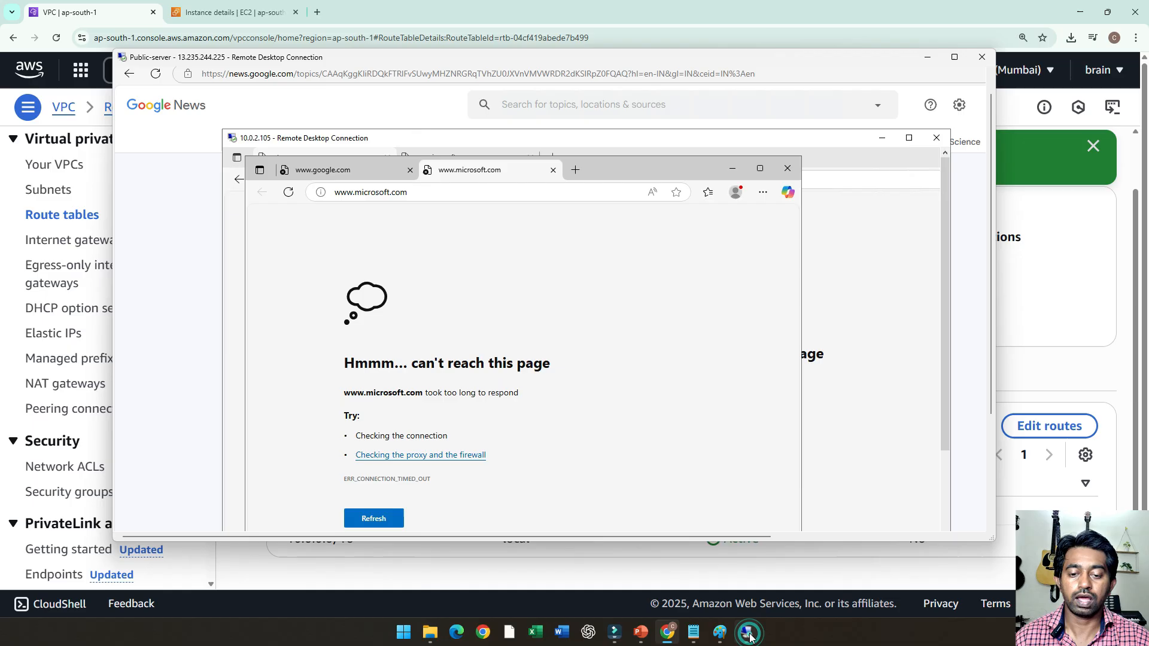
left_click(747, 633)
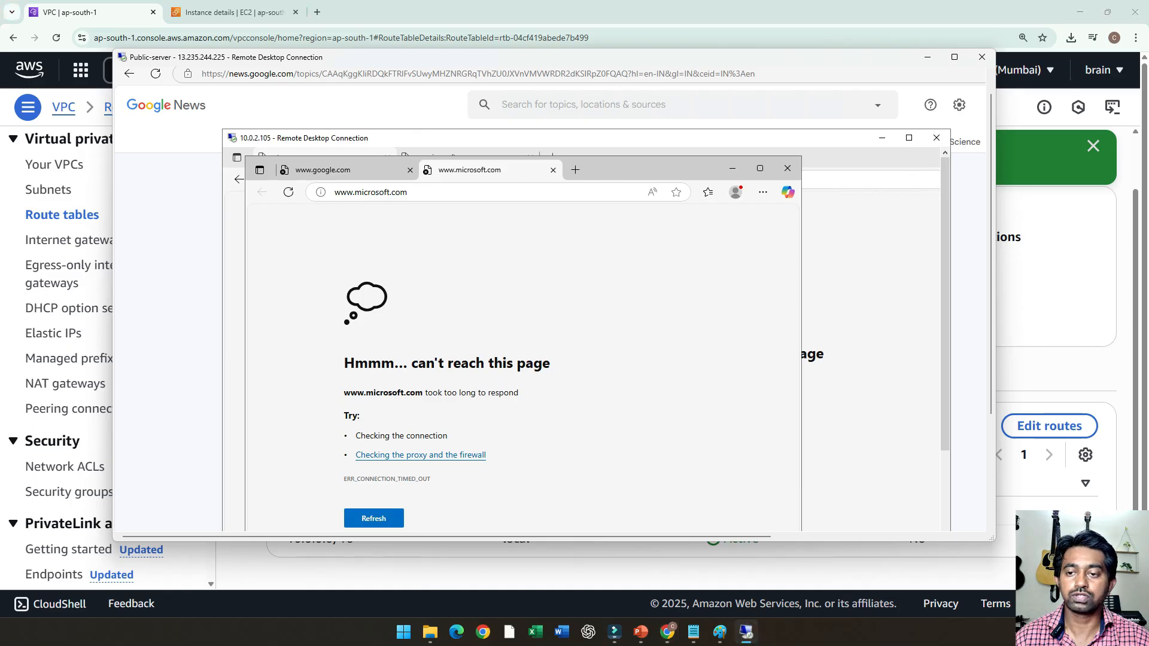
left_click_drag(601, 168, 669, 174)
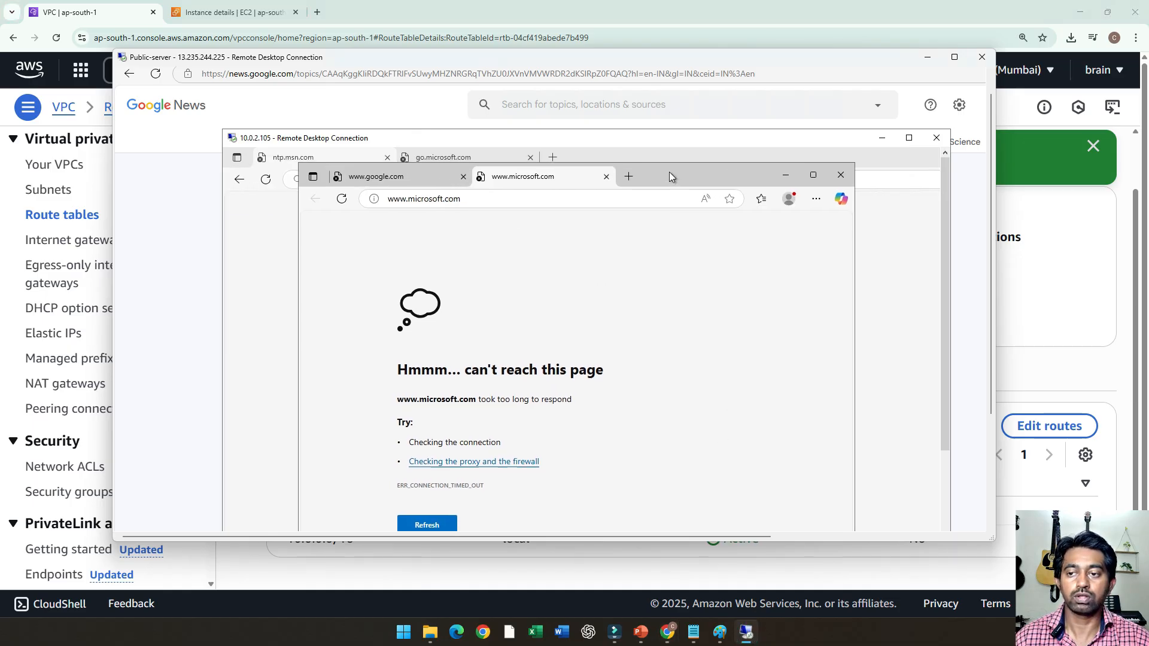
left_click_drag(375, 138, 353, 135)
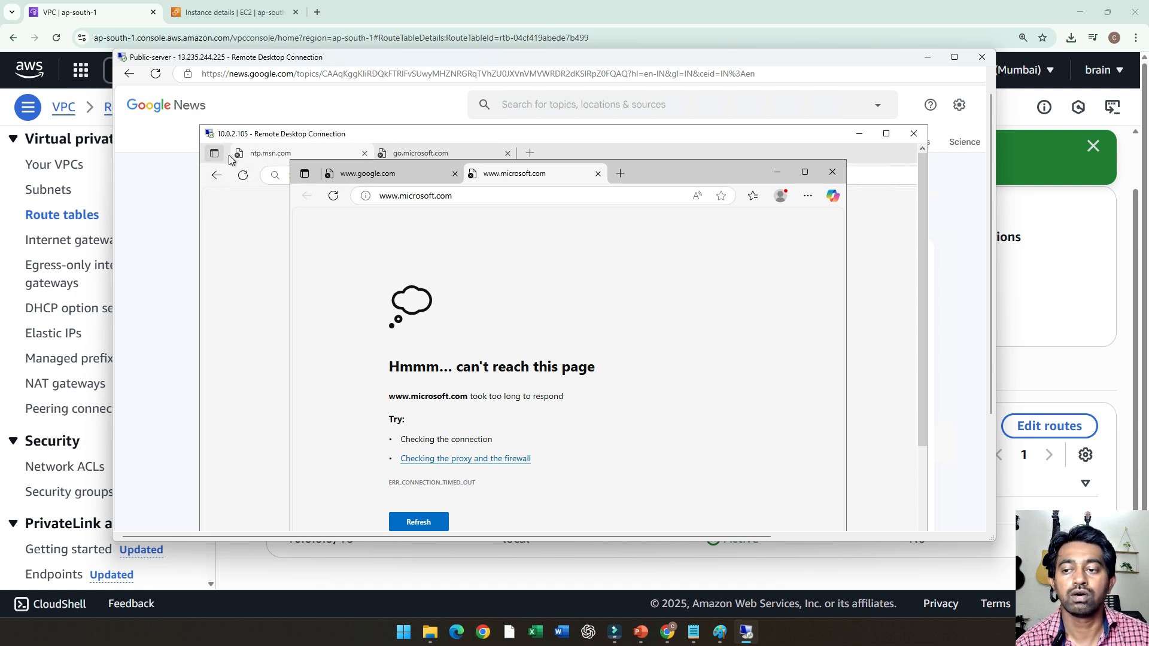
left_click_drag(297, 135, 322, 128)
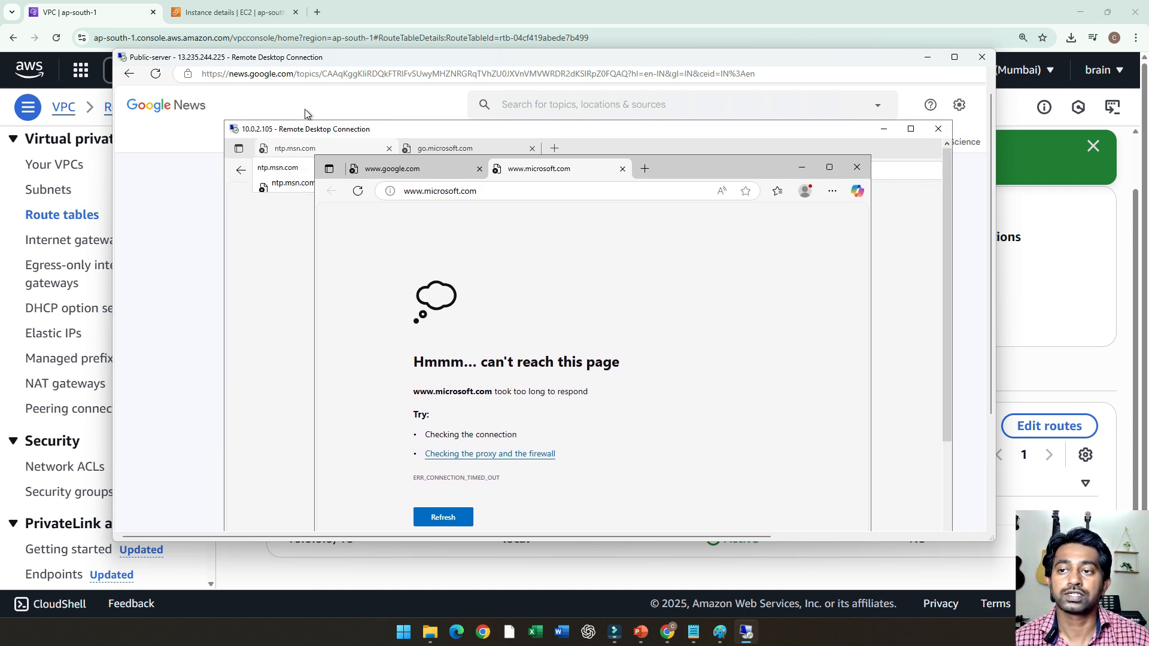
left_click_drag(283, 56, 286, 54)
mouse_move(319, 137)
left_mouse_down()
mouse_move(318, 123)
mouse_move(317, 137)
left_mouse_up()
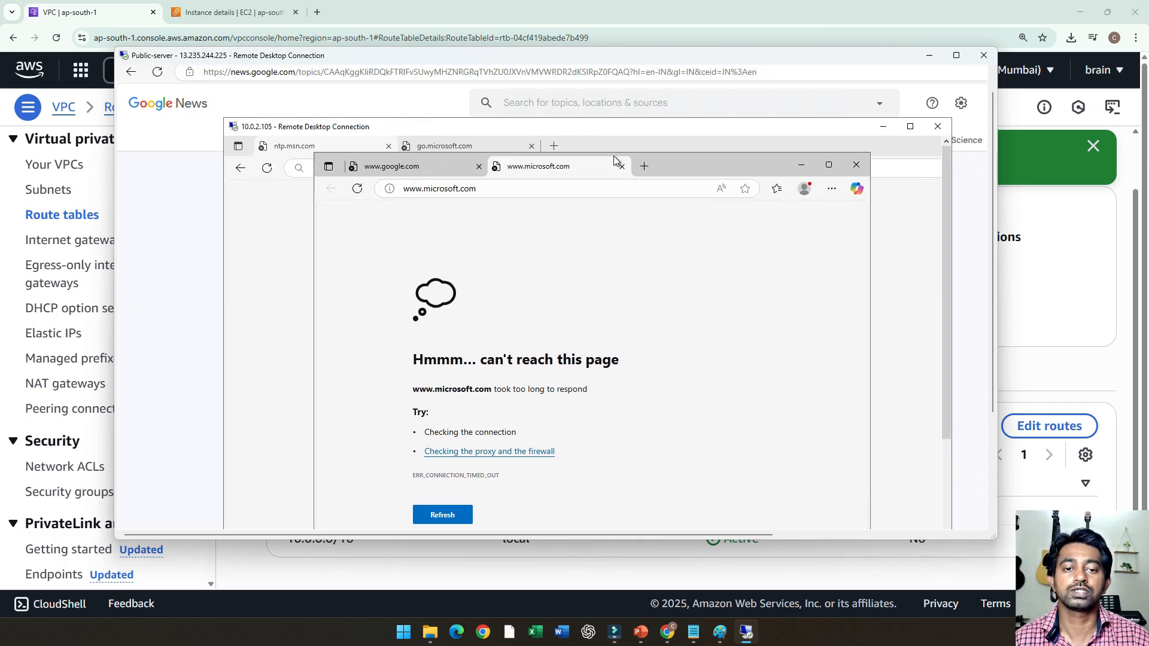
left_click(381, 169)
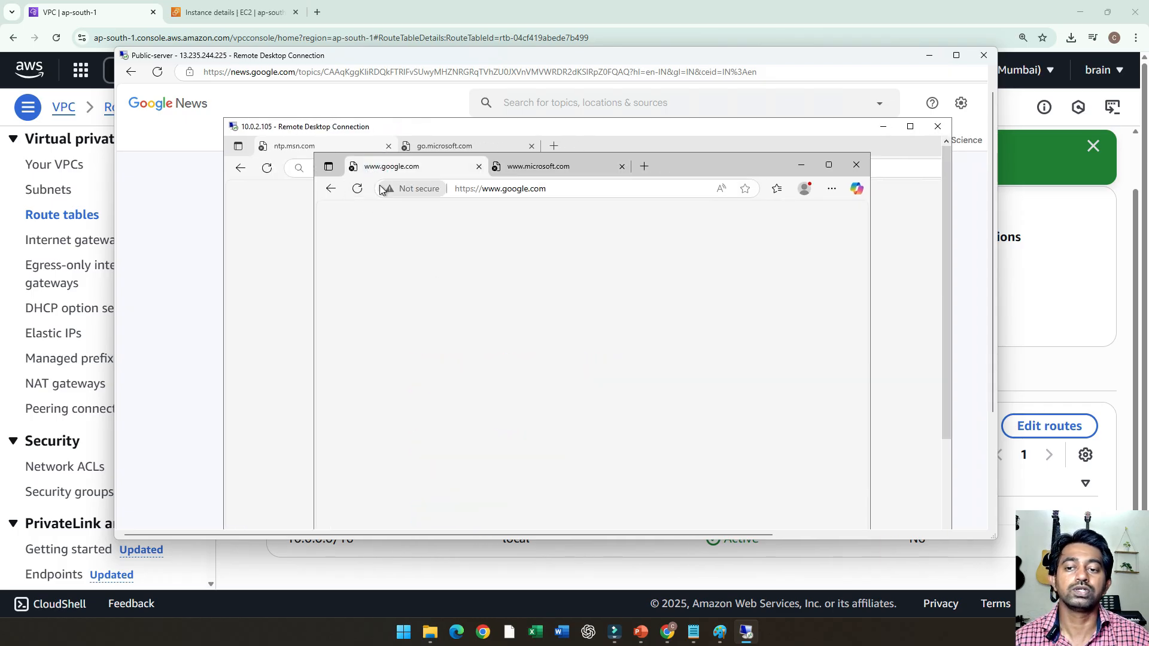
left_click(357, 189)
left_click(357, 190)
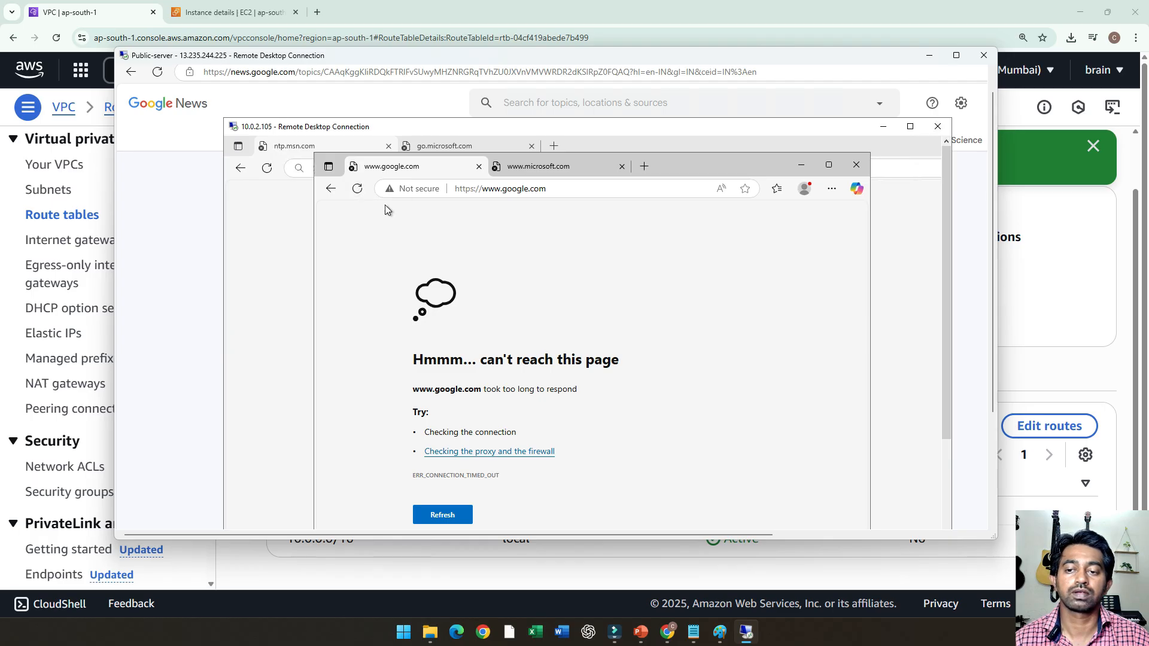
left_click(357, 189)
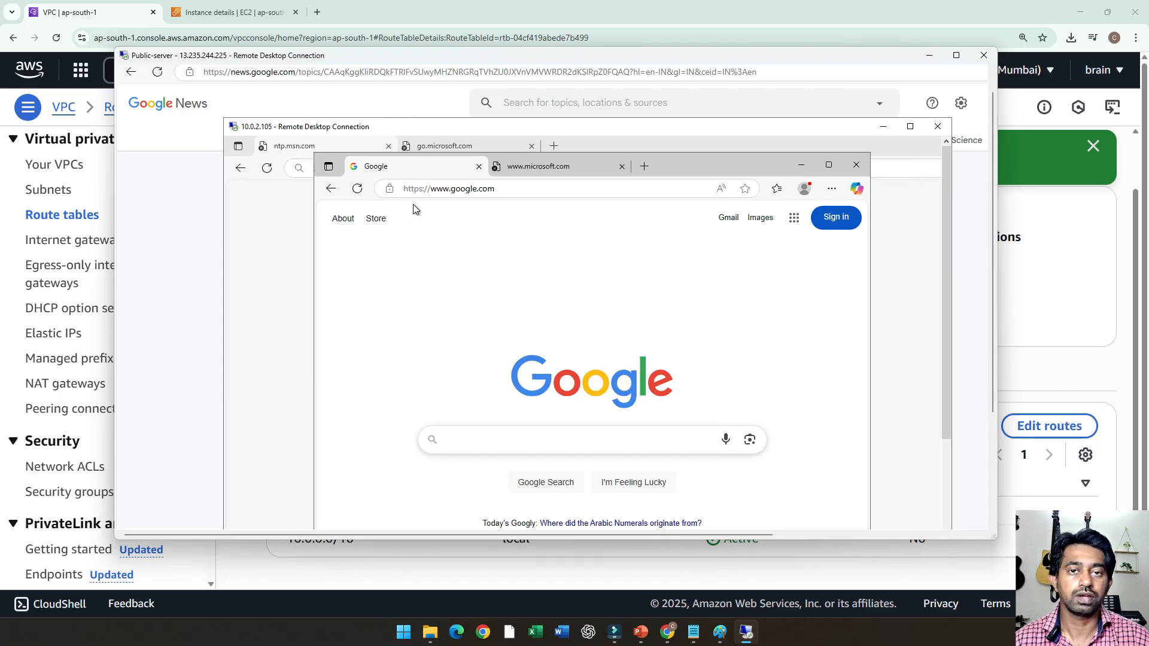
left_click(795, 219)
left_click(752, 351)
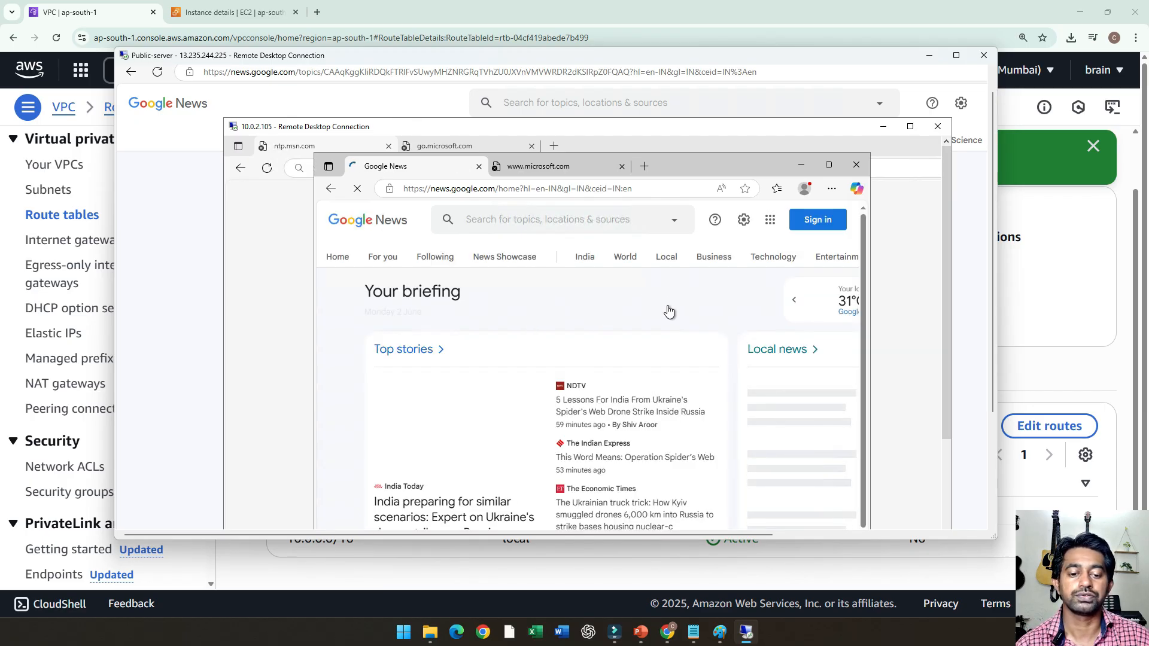
Reload the ntp.msn.com page in the private server's rear browser window and bring the 10.0.2.105 session back to the front
left_click(266, 167)
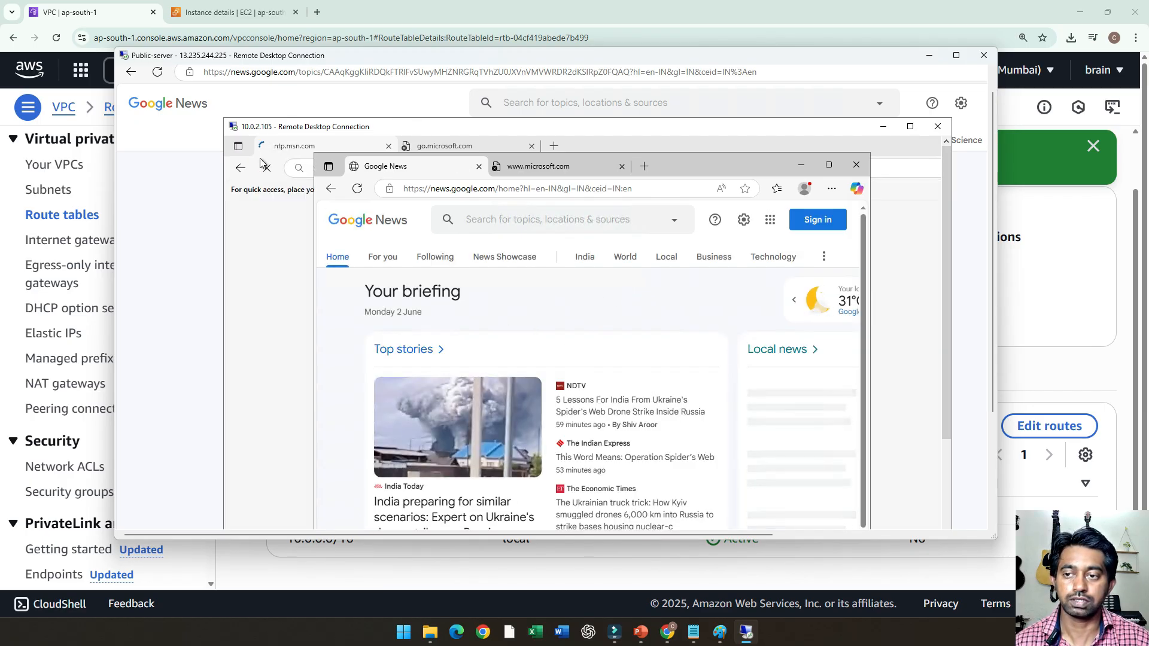
left_click(243, 98)
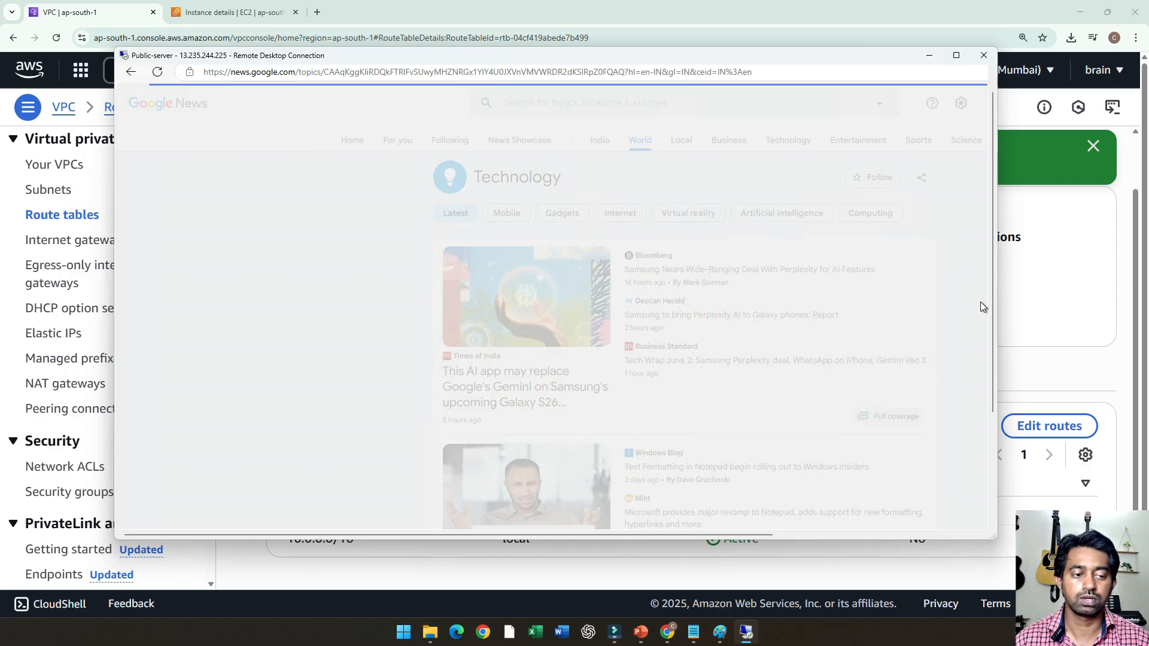
left_click_drag(994, 299, 994, 437)
left_click(457, 520)
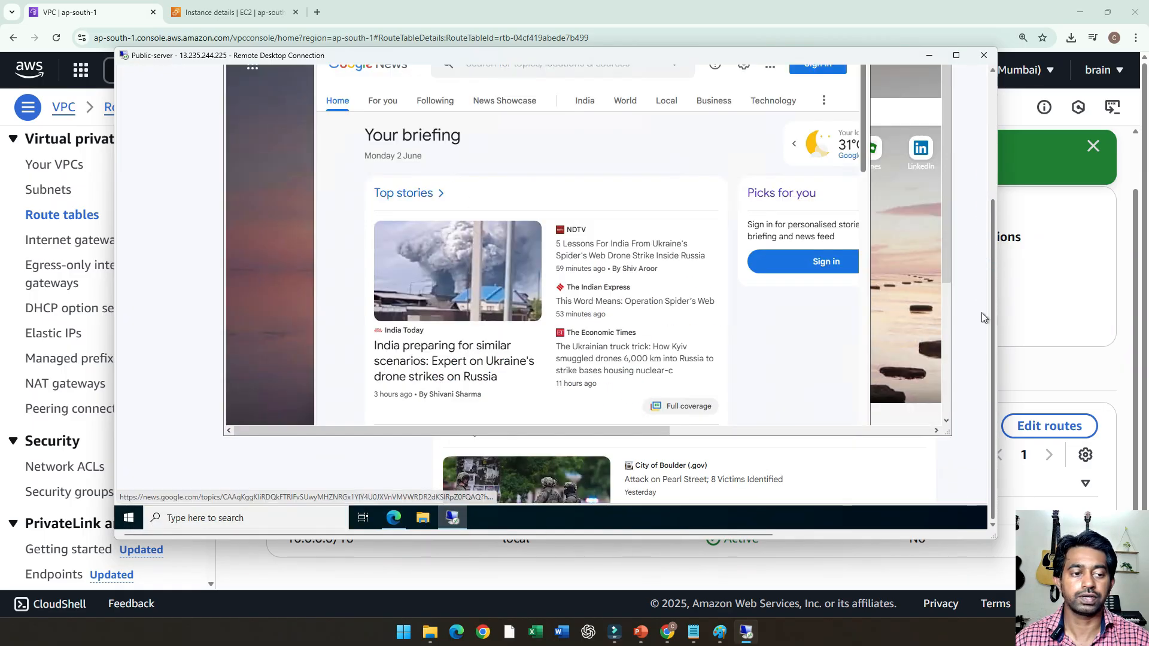
left_click_drag(993, 312, 993, 180)
Browse the Business and World sections of Google News on the private server to test its internet access
left_click(727, 269)
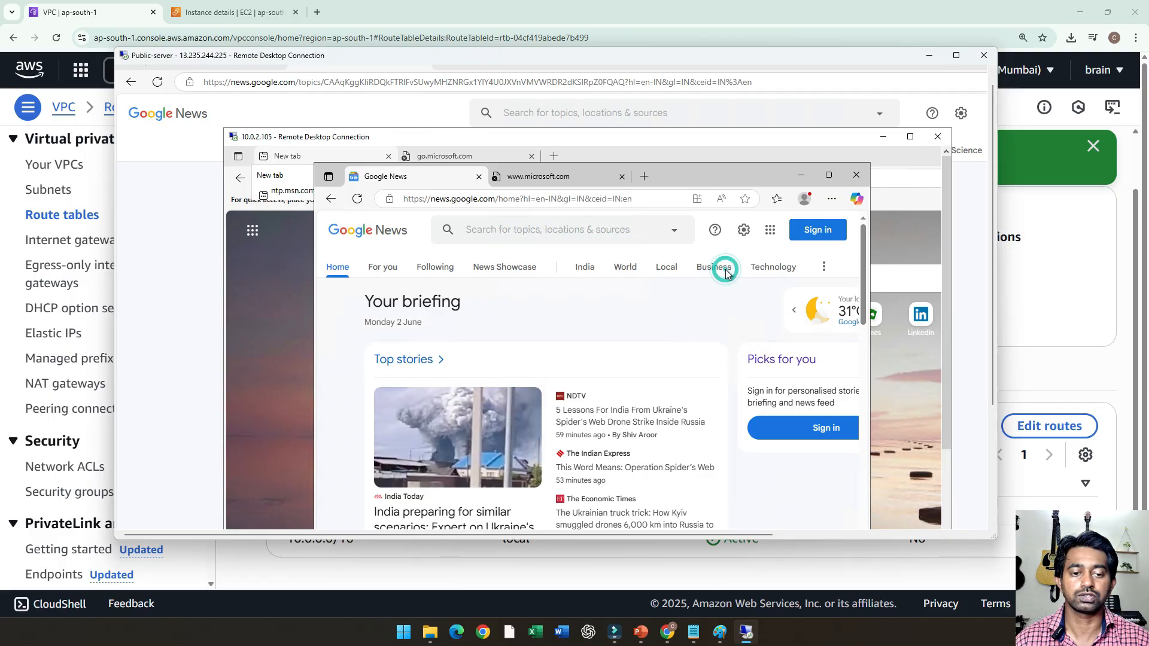
left_click(713, 271)
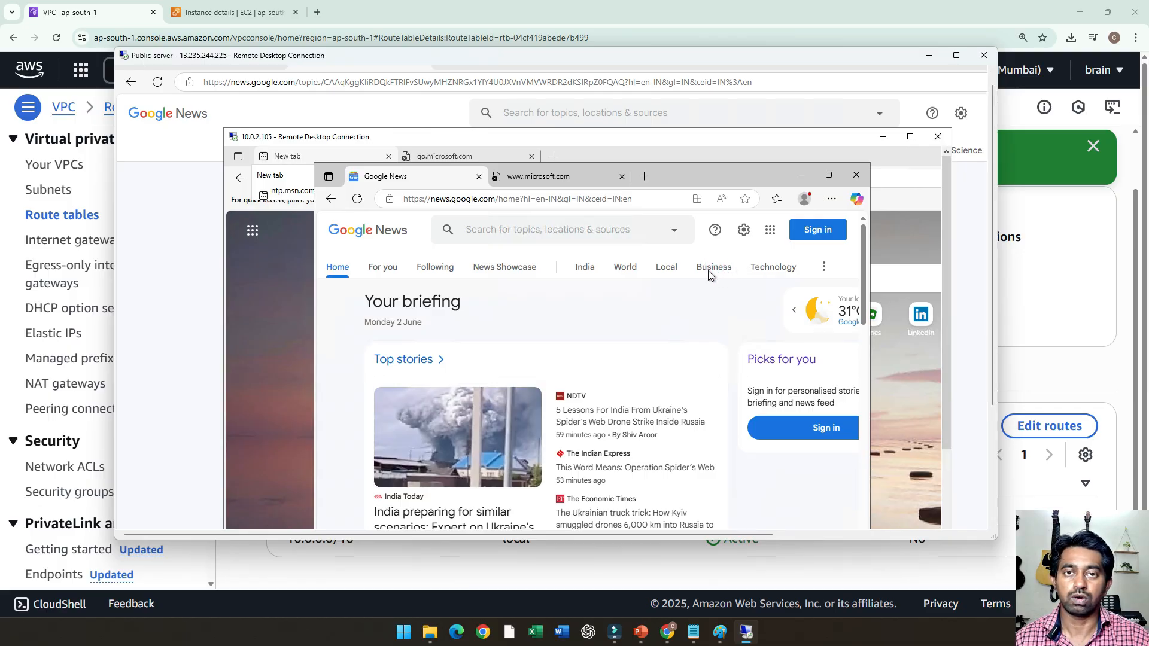
left_click(706, 273)
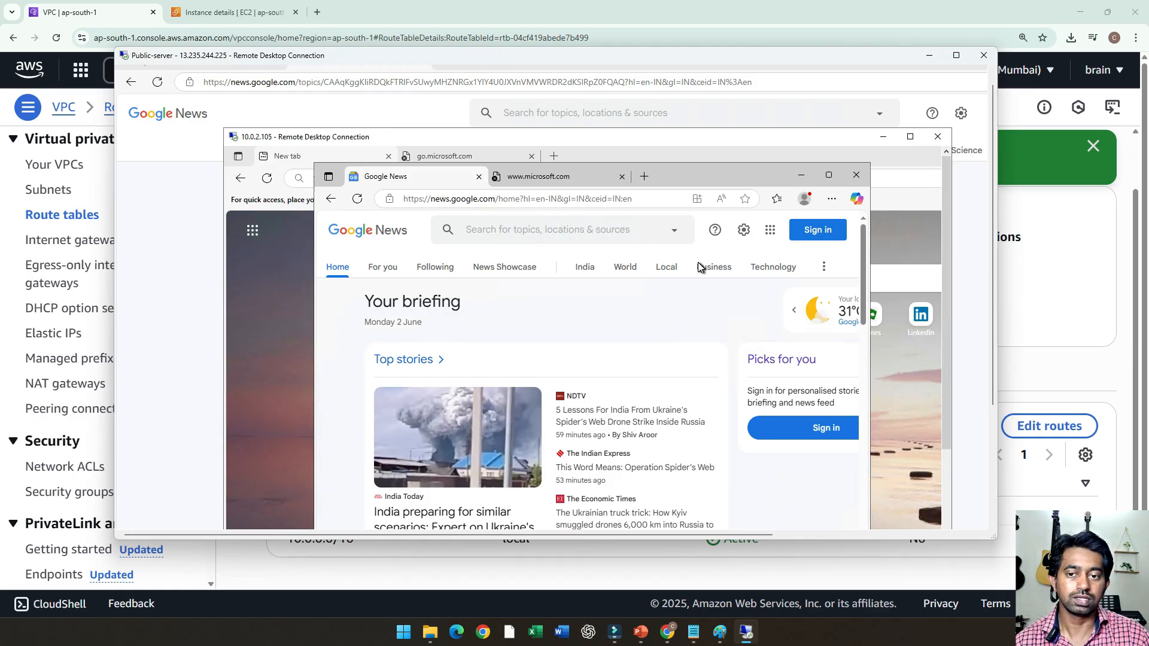
left_click(516, 141)
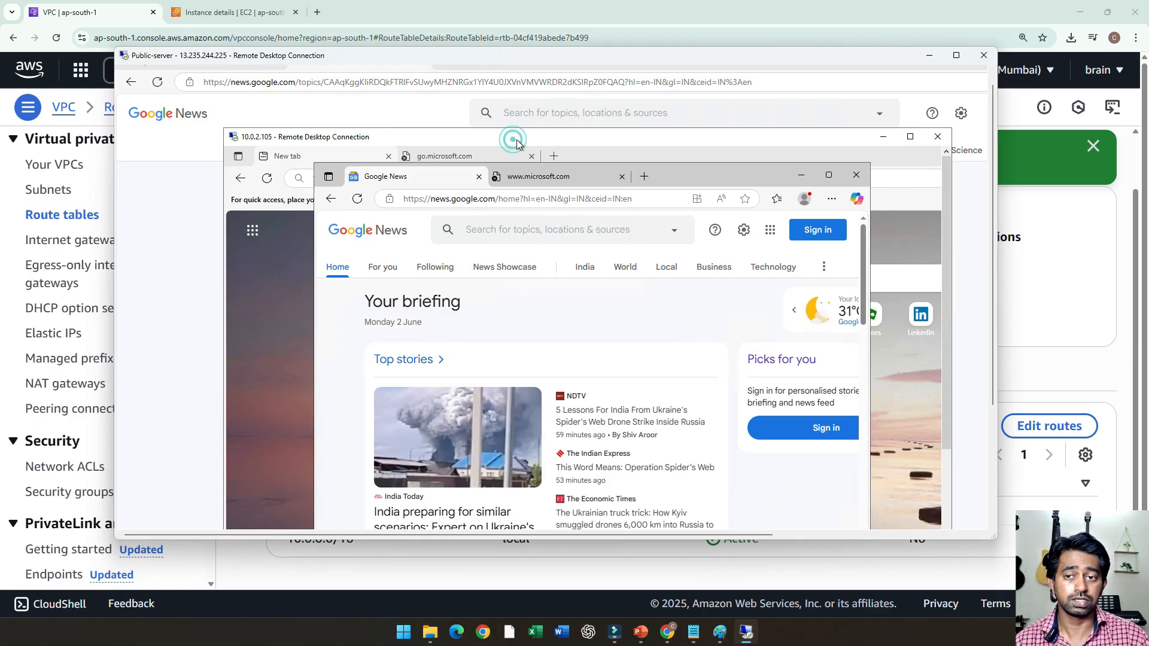
mouse_move(517, 142)
left_mouse_down()
mouse_move(530, 125)
mouse_move(519, 124)
left_mouse_up()
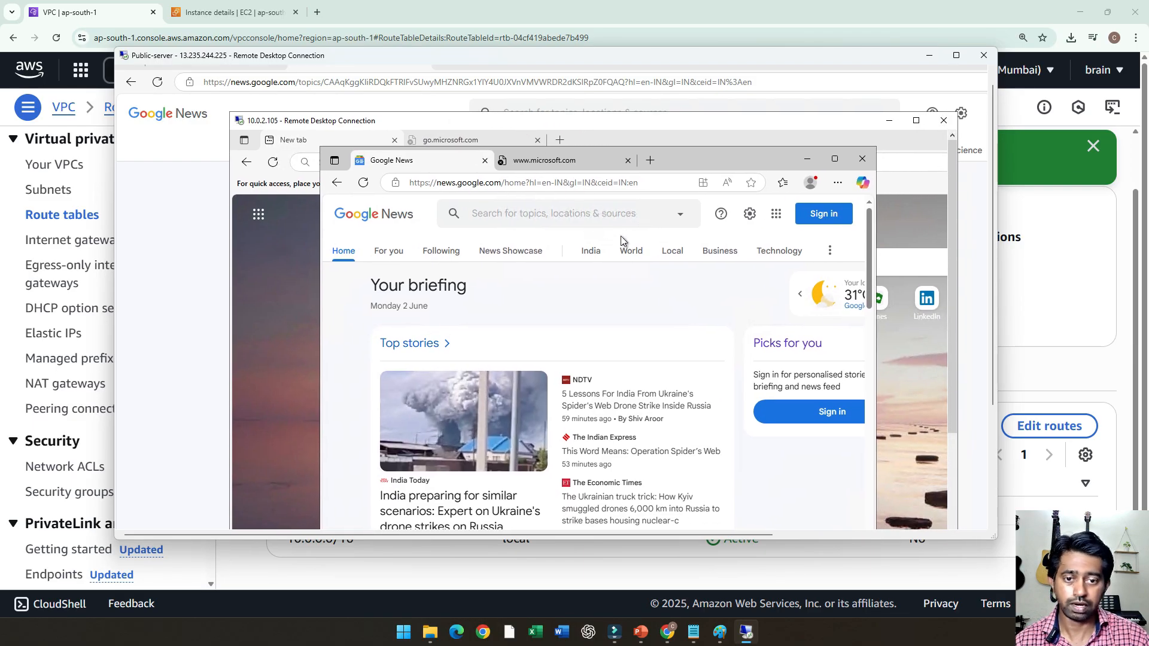
left_click(623, 254)
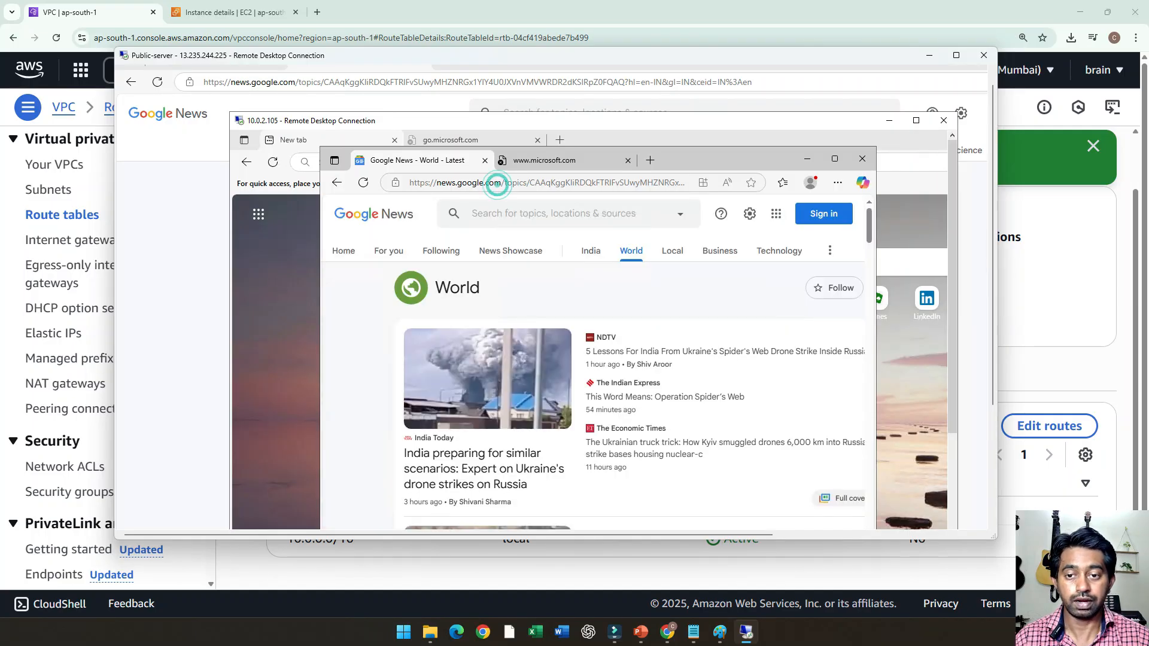
left_click(470, 187)
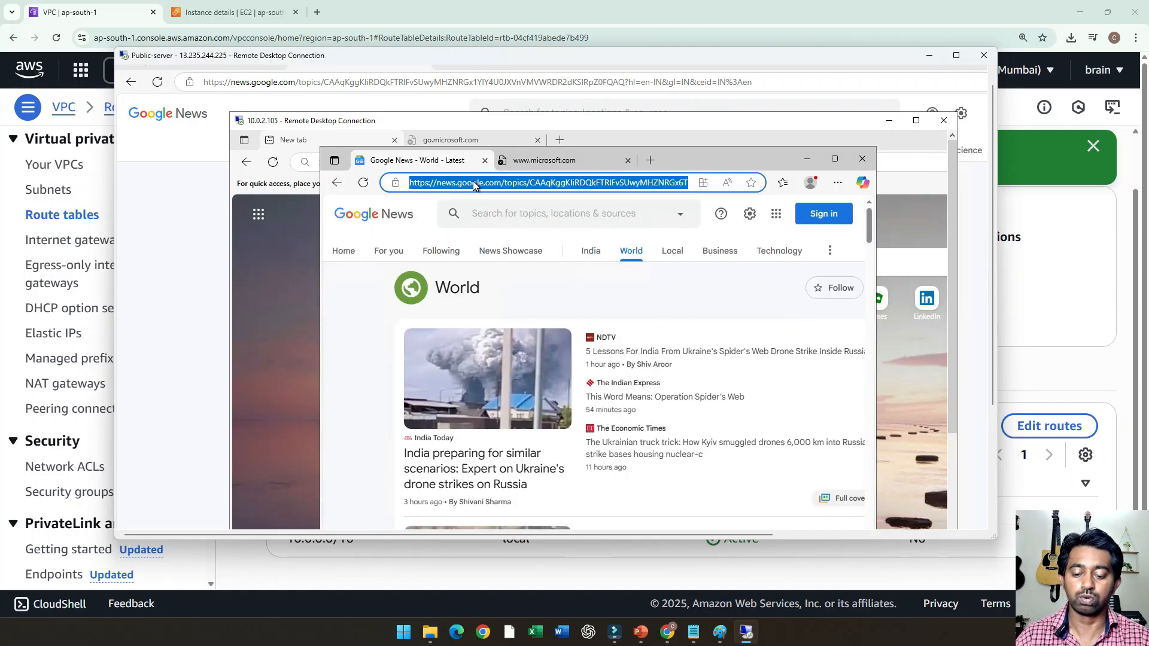
type("g")
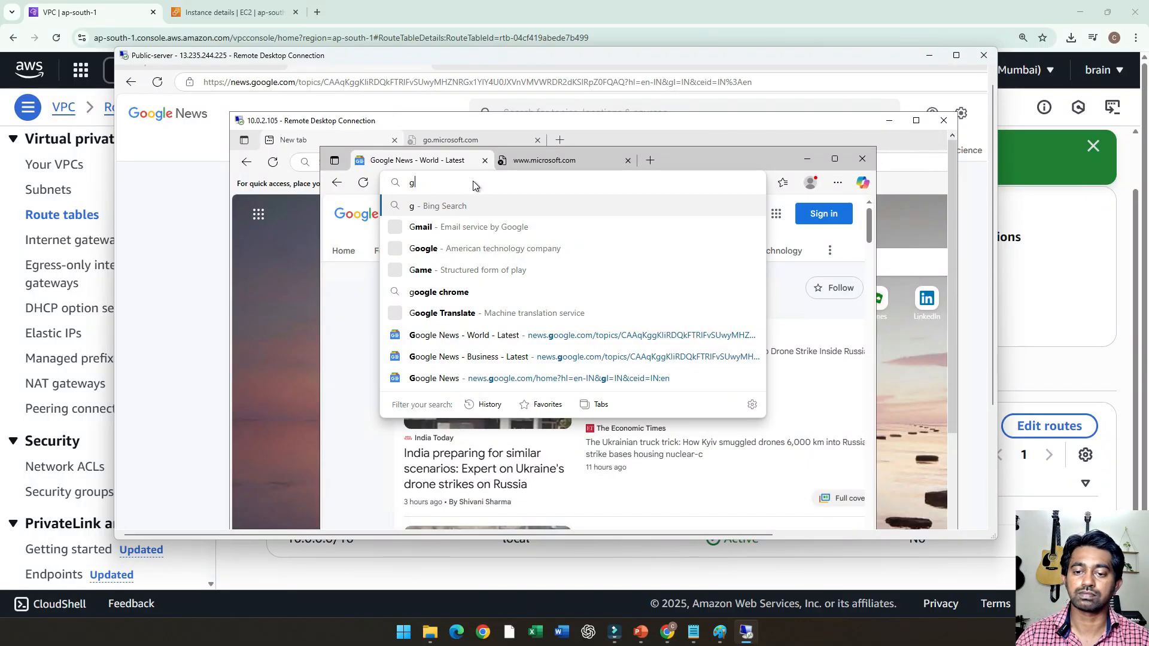
type("oogle")
key("ctrl+Return")
left_click(461, 182)
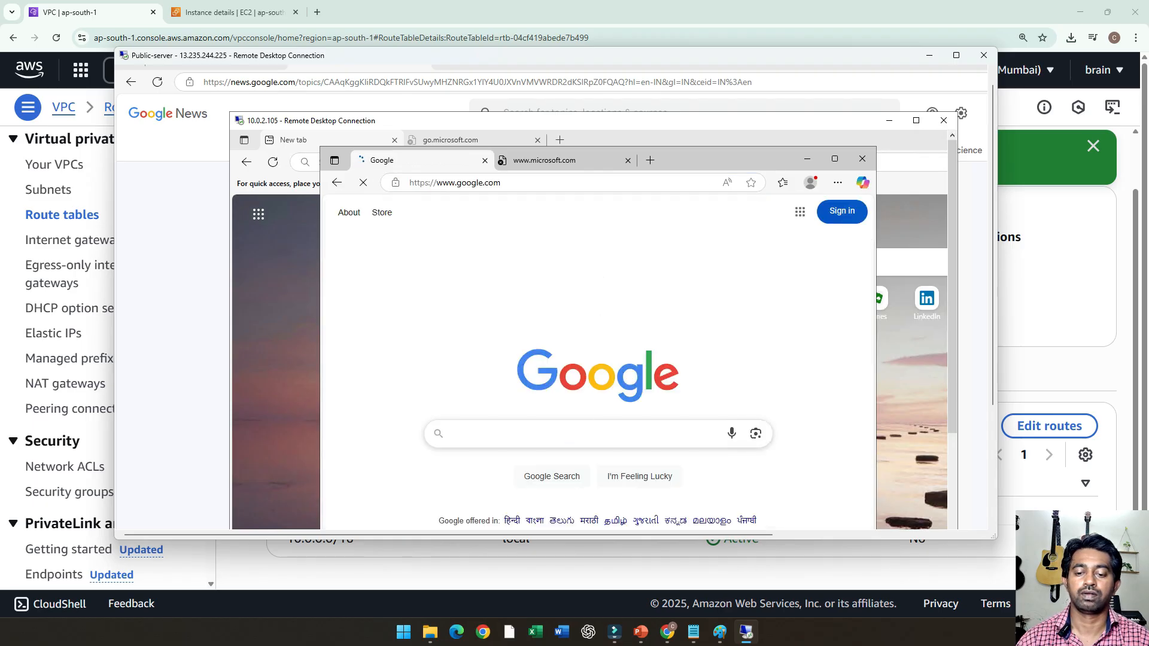
Search Google for whatismyipaddress in the private server's browser, using the matching suggestion for "whatsmyip"
left_click(574, 432)
type("wh")
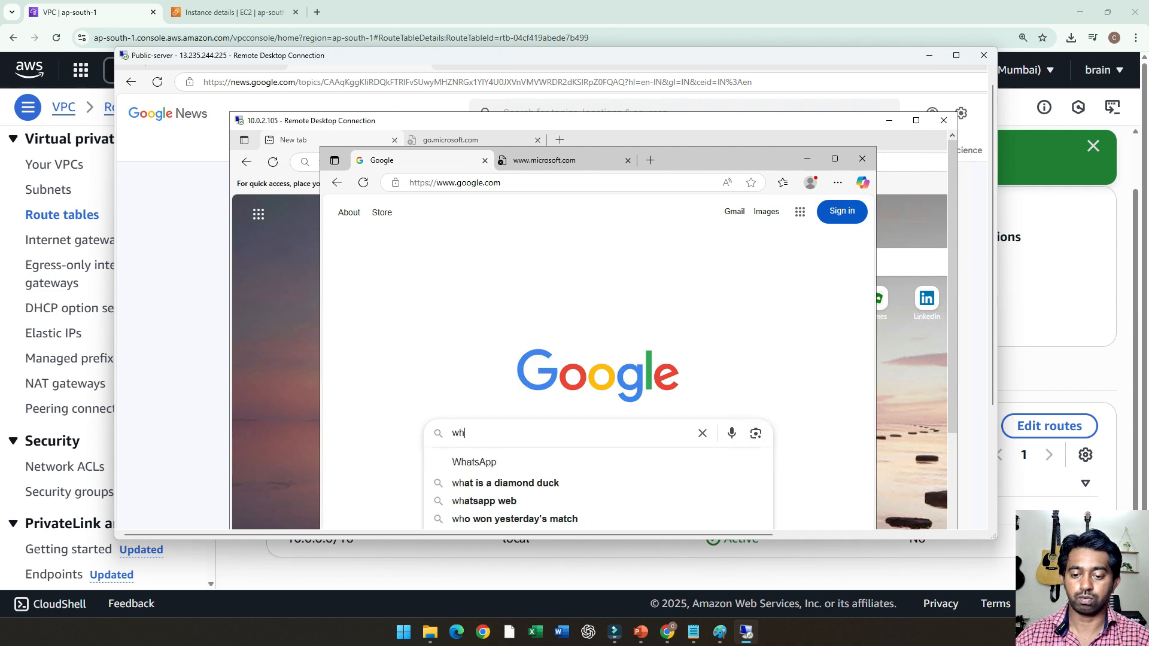
type("atsm")
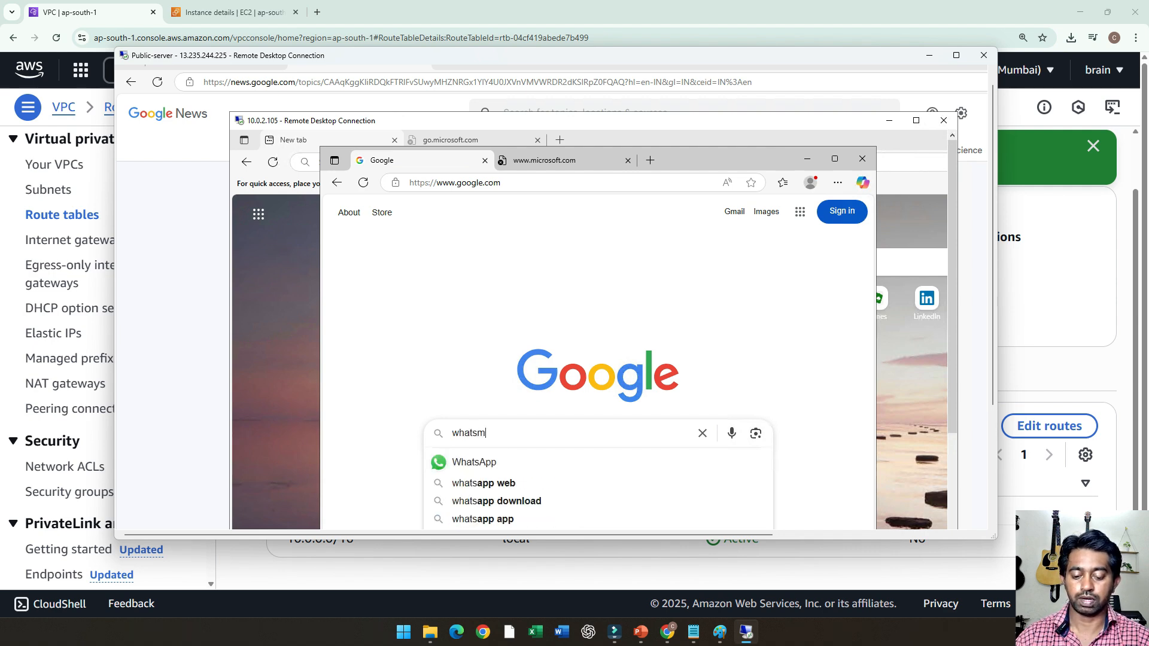
type("yip")
key("Down")
key("Down")
key("Down")
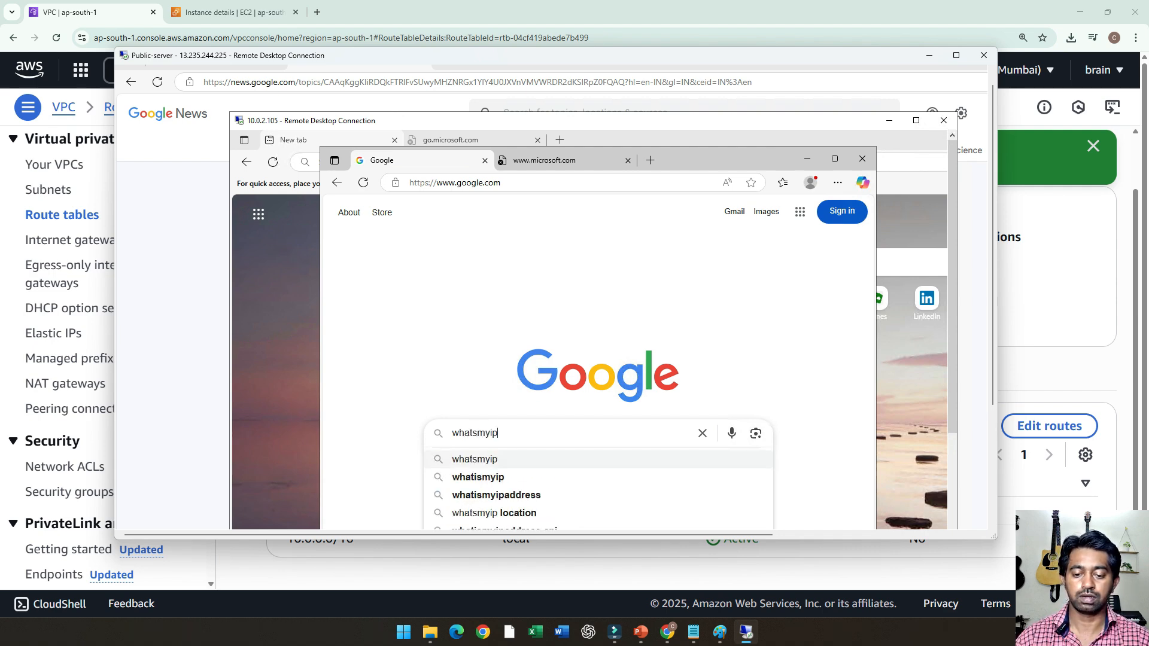
key("Return")
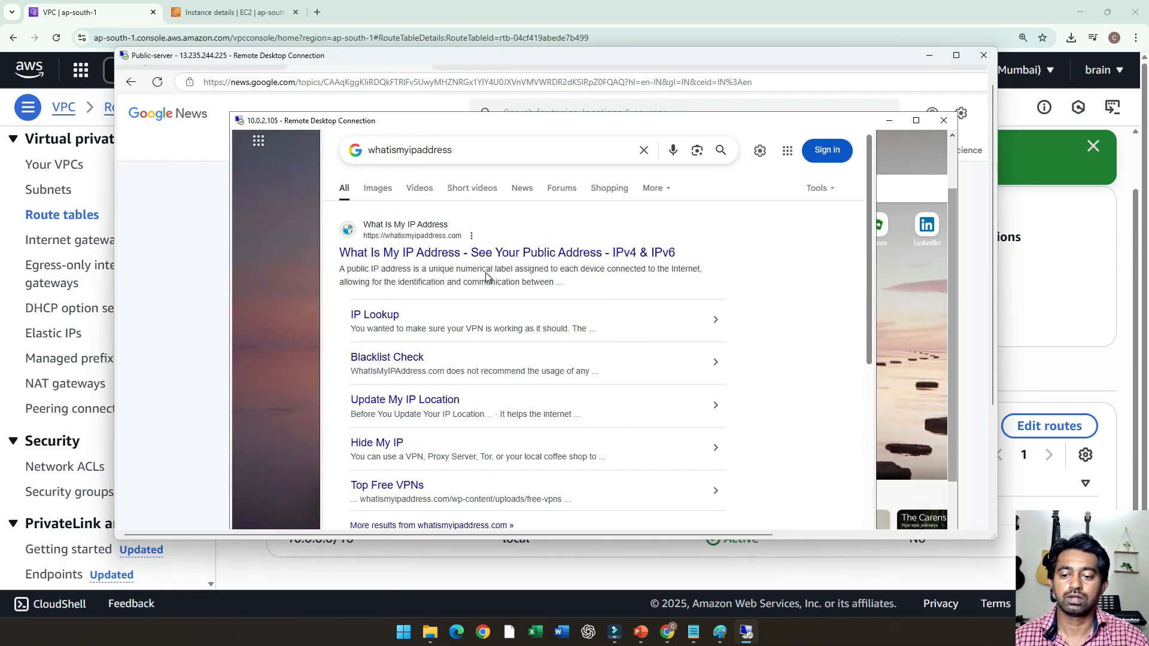
Open the whatismyipaddress.com result and check the public IPv4 address used by the private server
left_click(647, 253)
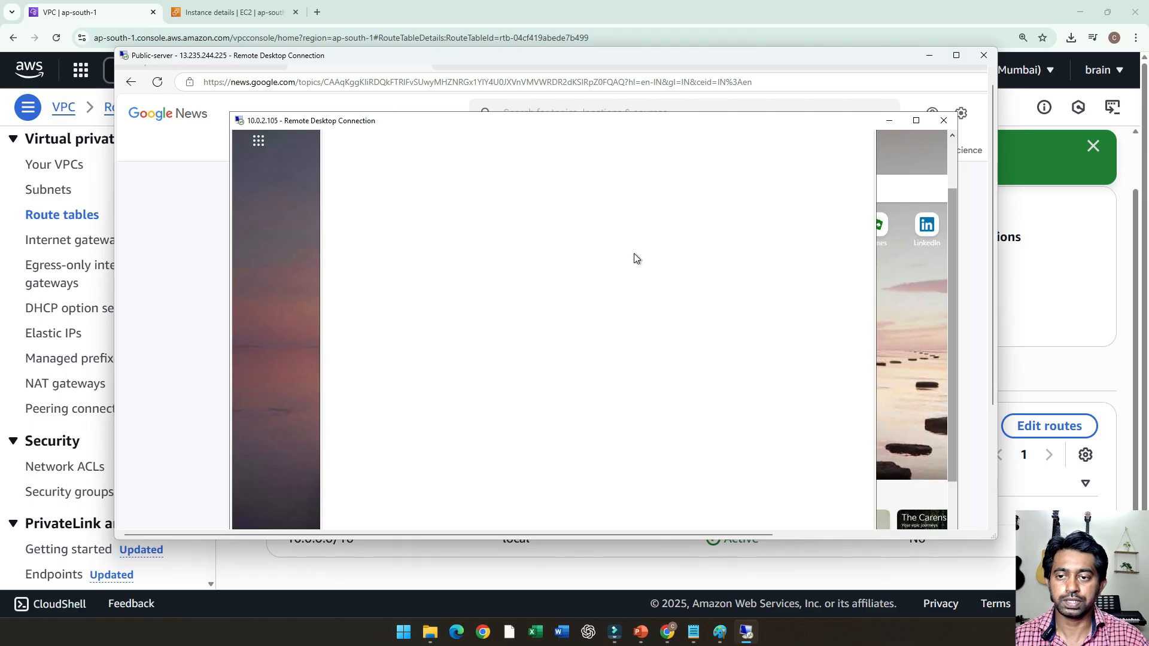
left_click_drag(950, 324, 947, 281)
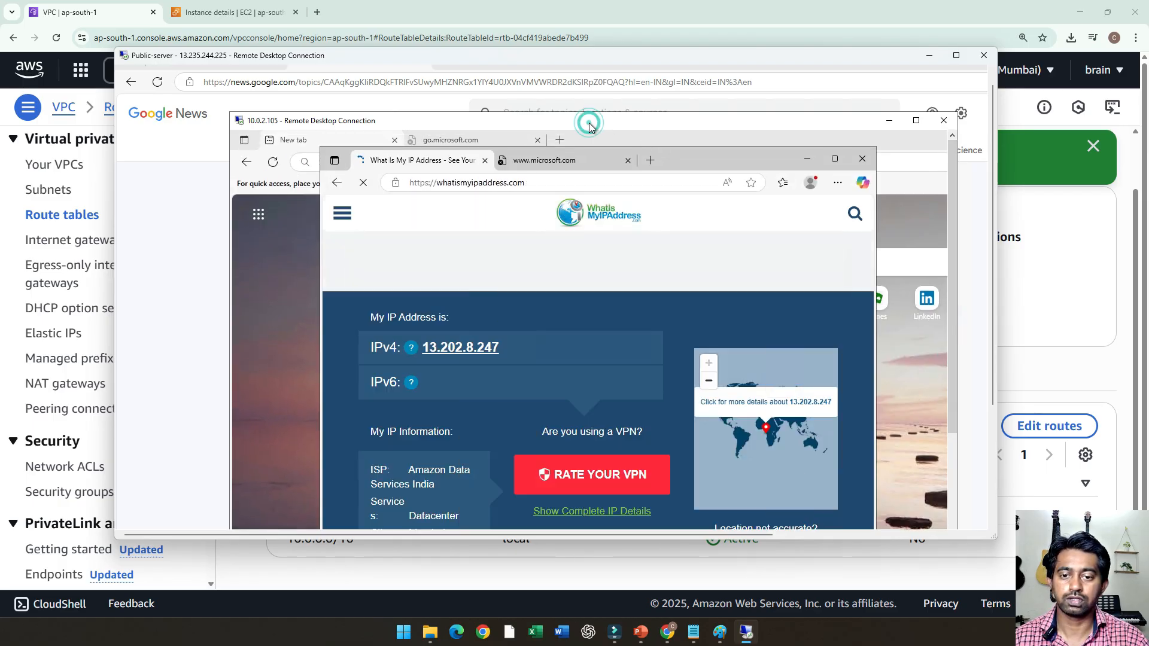
mouse_move(589, 123)
left_mouse_down()
mouse_move(602, 128)
mouse_move(586, 129)
left_mouse_up()
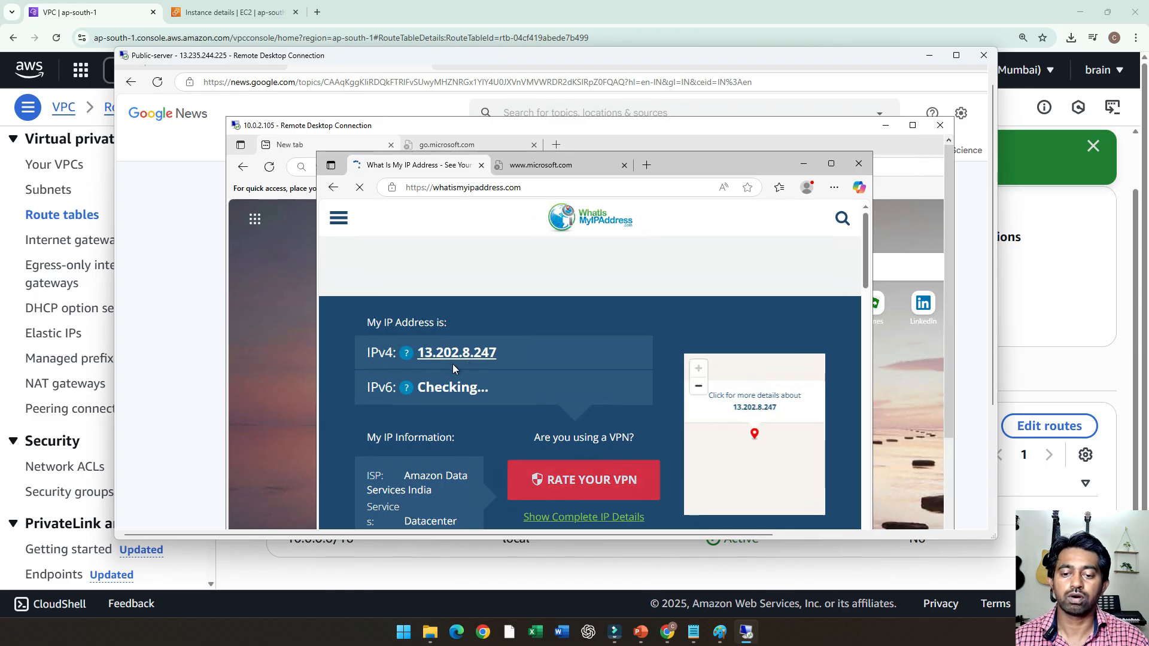
Open the details of the Mumbai-NAT gateway in the VPC console and check its primary public IPv4 address
left_click(207, 14)
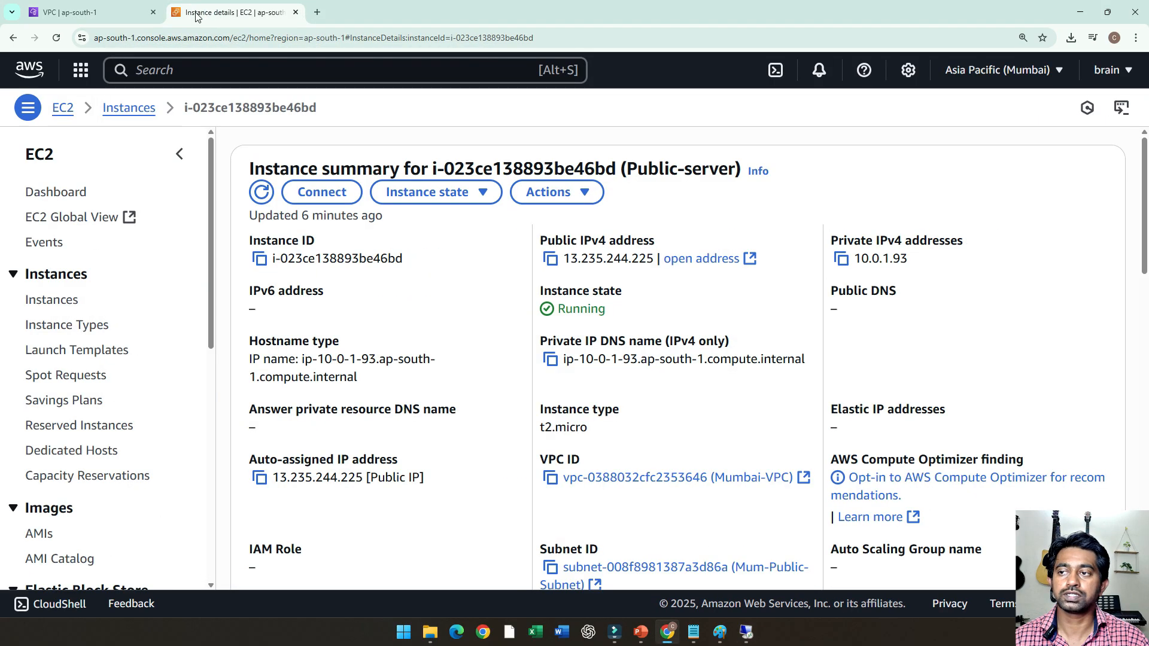
left_click(84, 15)
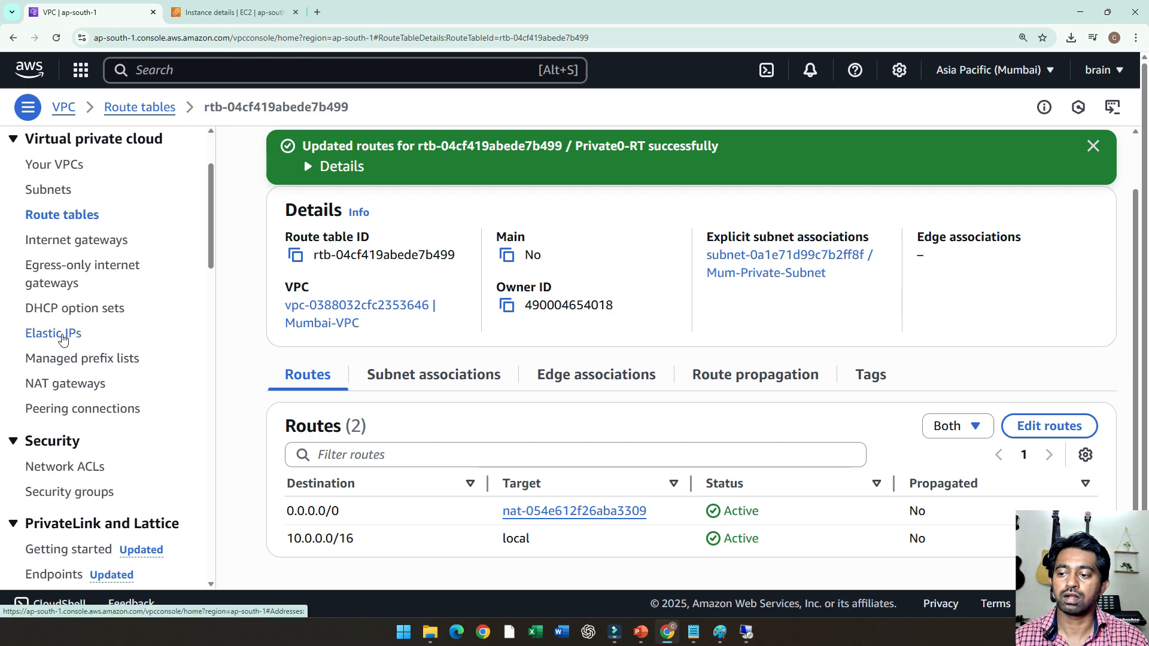
left_click(59, 384)
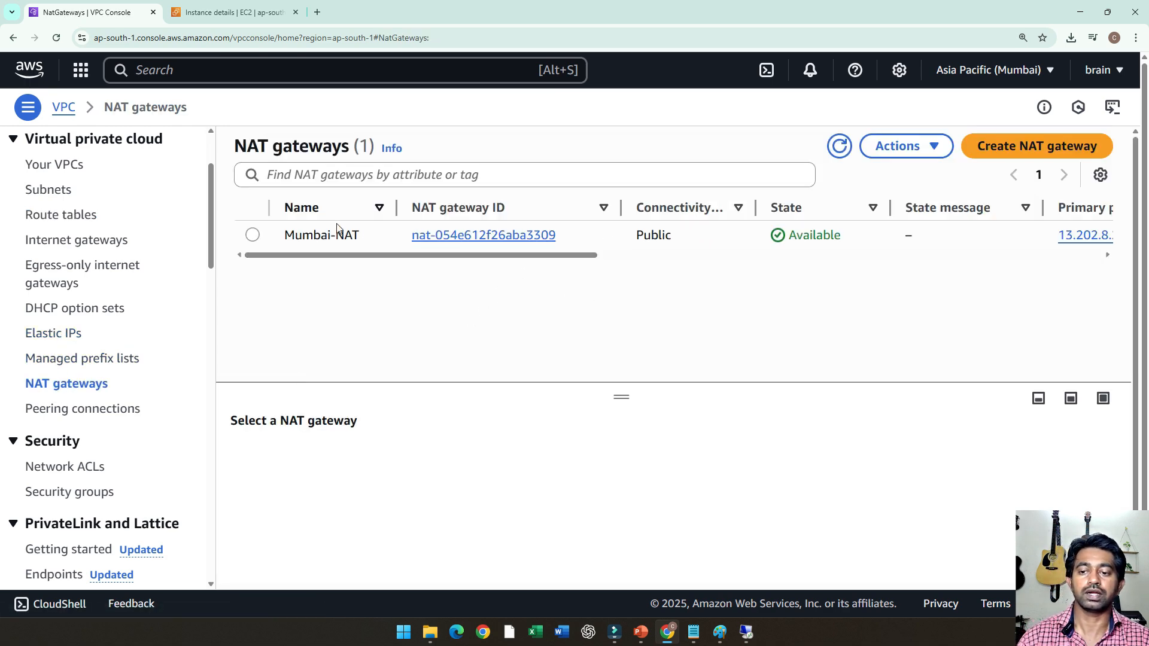
left_click(549, 259)
left_click(526, 234)
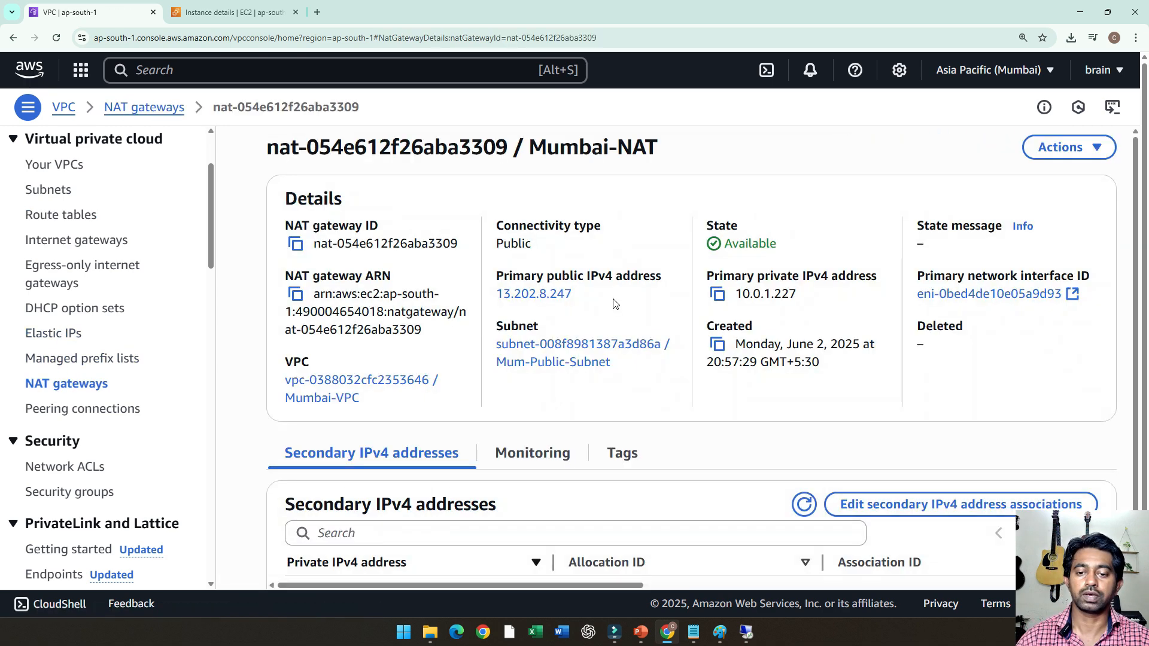
left_click_drag(501, 306, 574, 313)
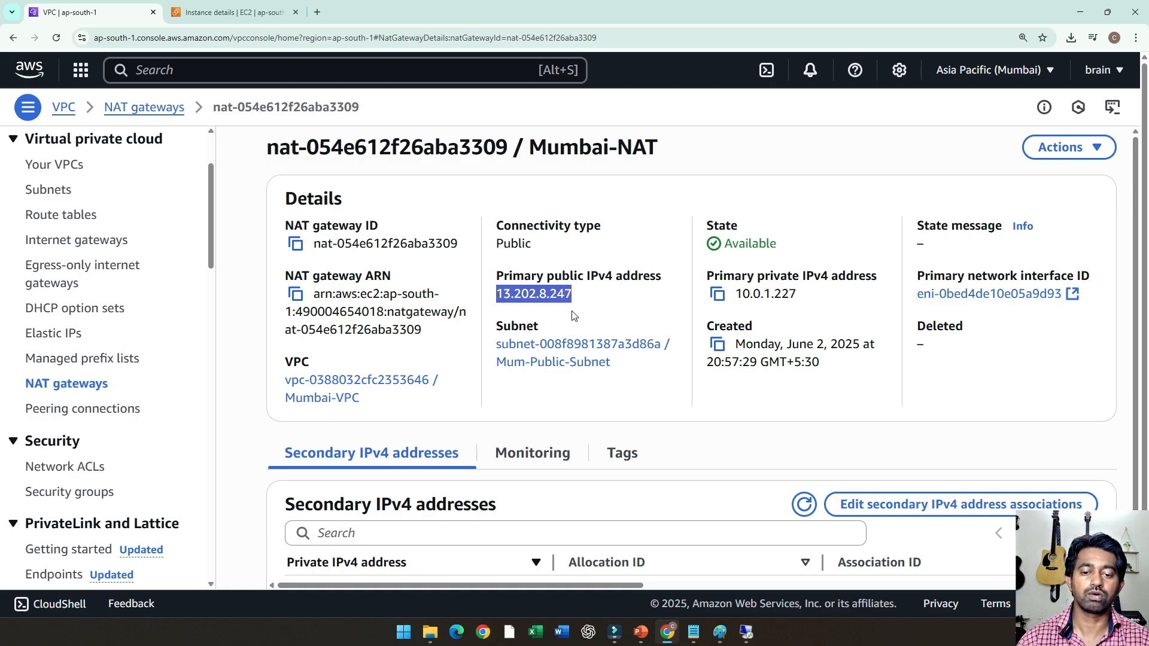
Return to the private server's remote session and rearrange its windows to compare the reported public IPv4 address with the NAT gateway's
key("alt+Tab")
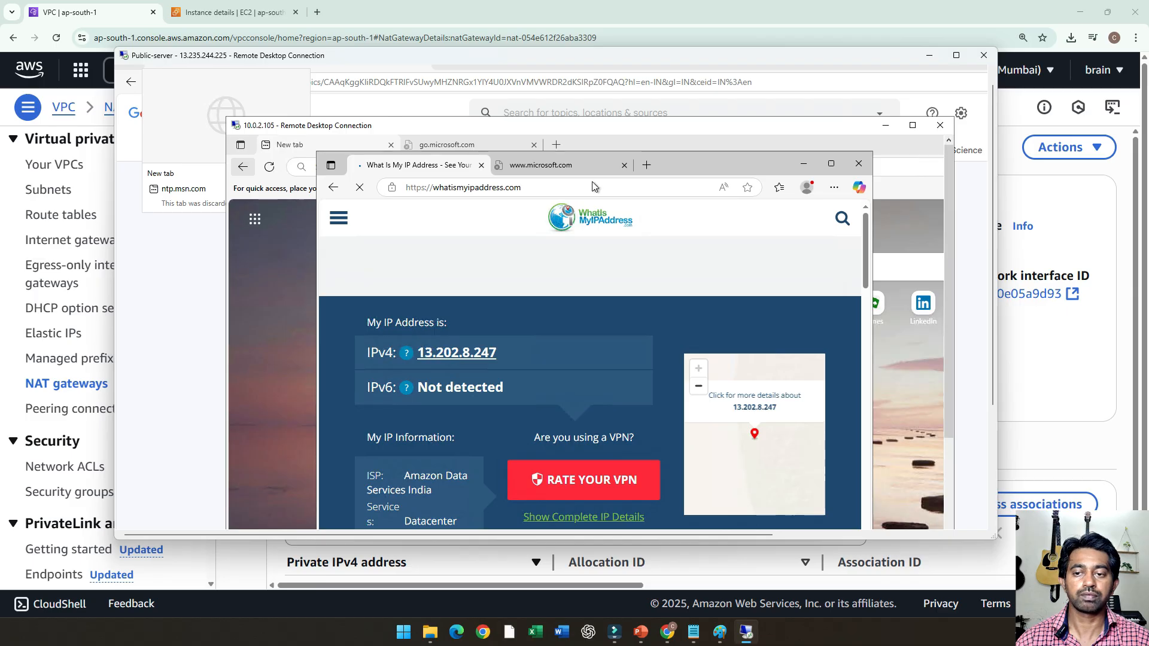
left_click_drag(283, 131, 366, 134)
left_click_drag(454, 134, 435, 129)
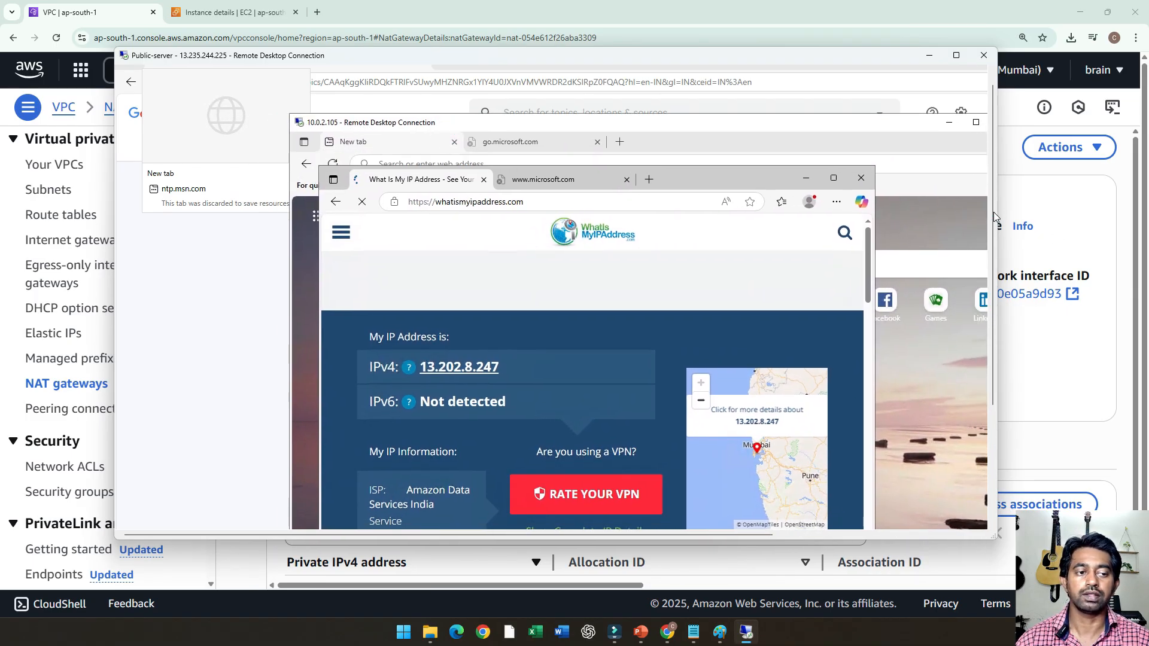
left_click_drag(994, 215, 994, 198)
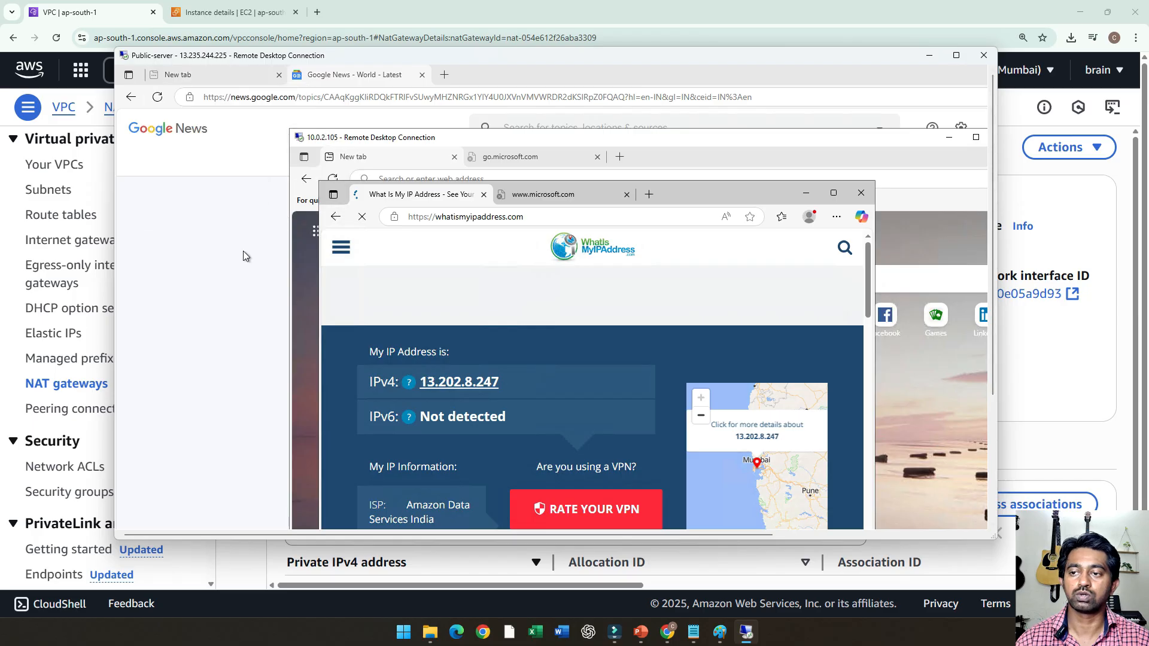
left_click_drag(442, 139, 396, 139)
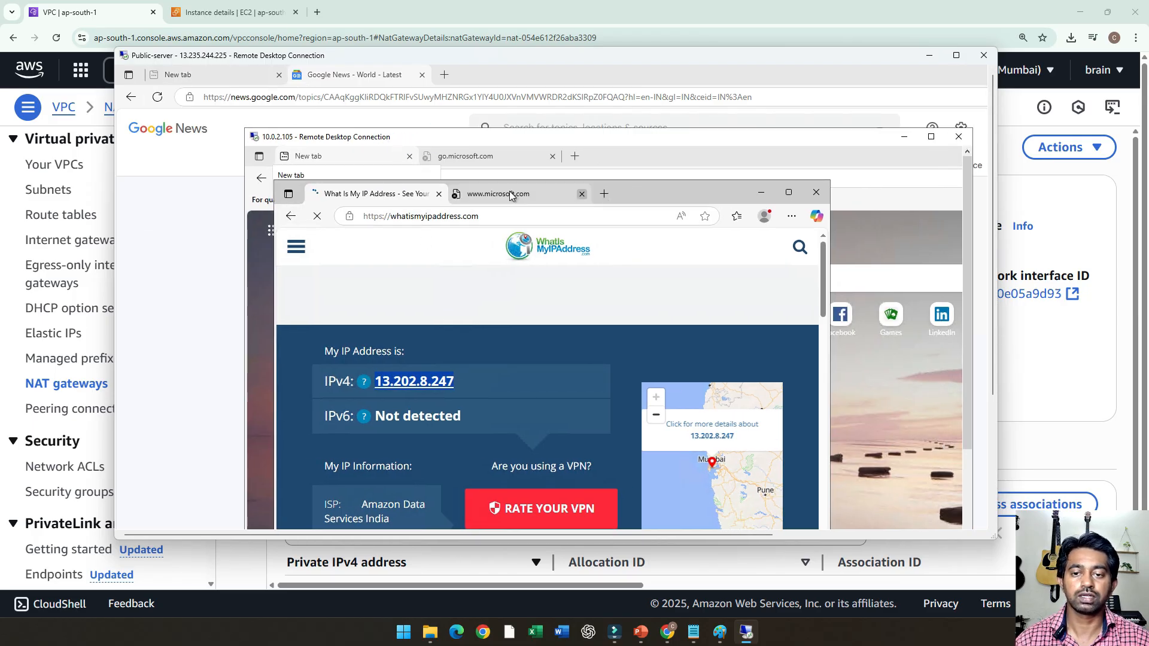
left_click_drag(660, 188, 667, 187)
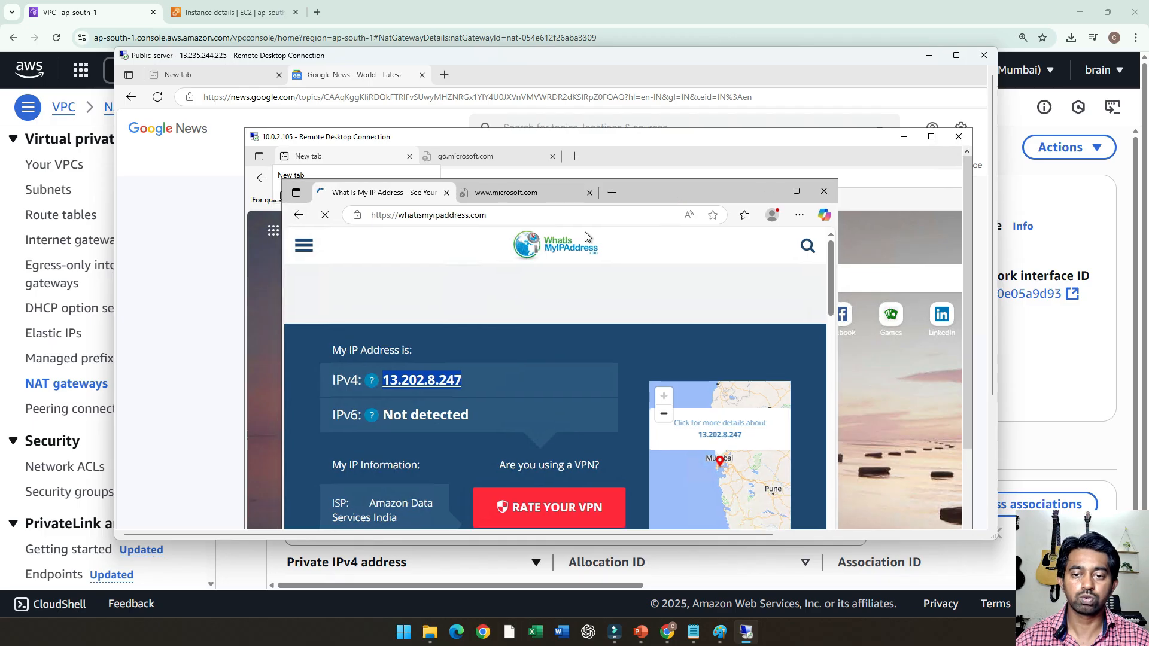
Remove the 0.0.0.0/0 route to the NAT gateway from the Private0-RT route table and save the changes
left_click(1091, 198)
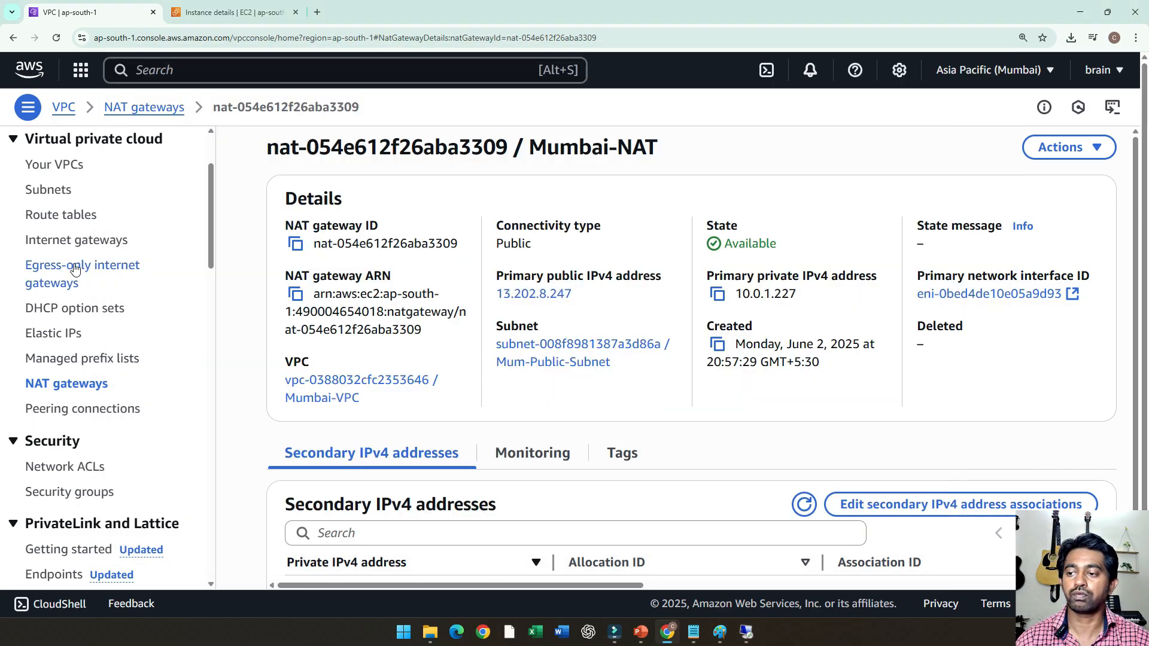
left_click(253, 15)
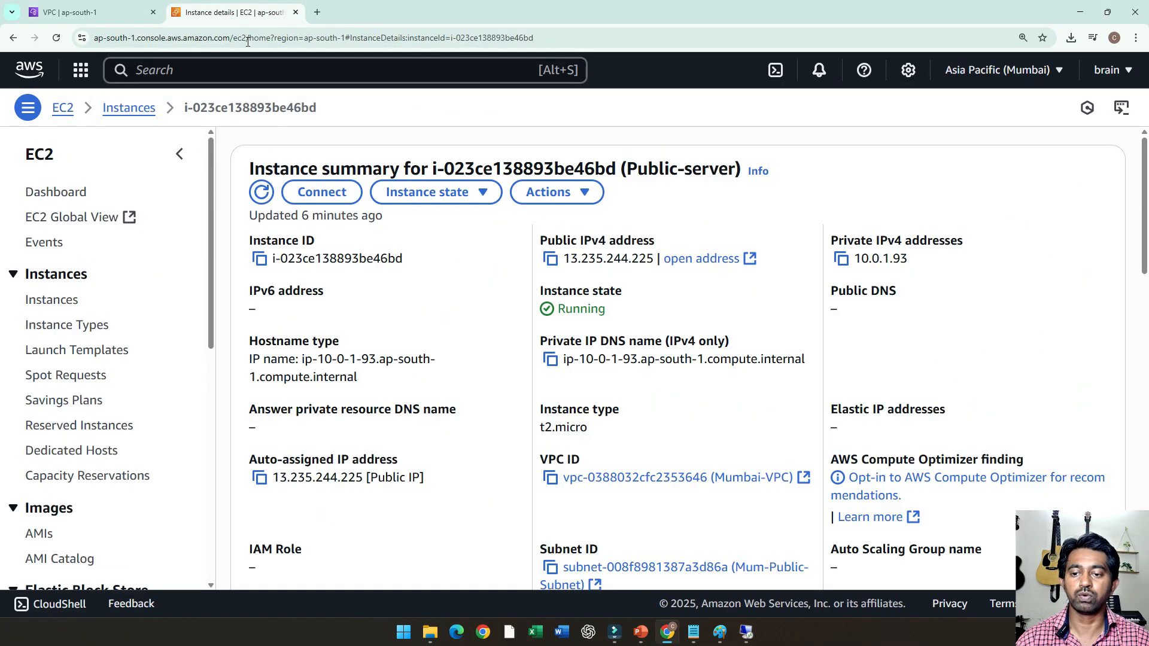
left_click(112, 16)
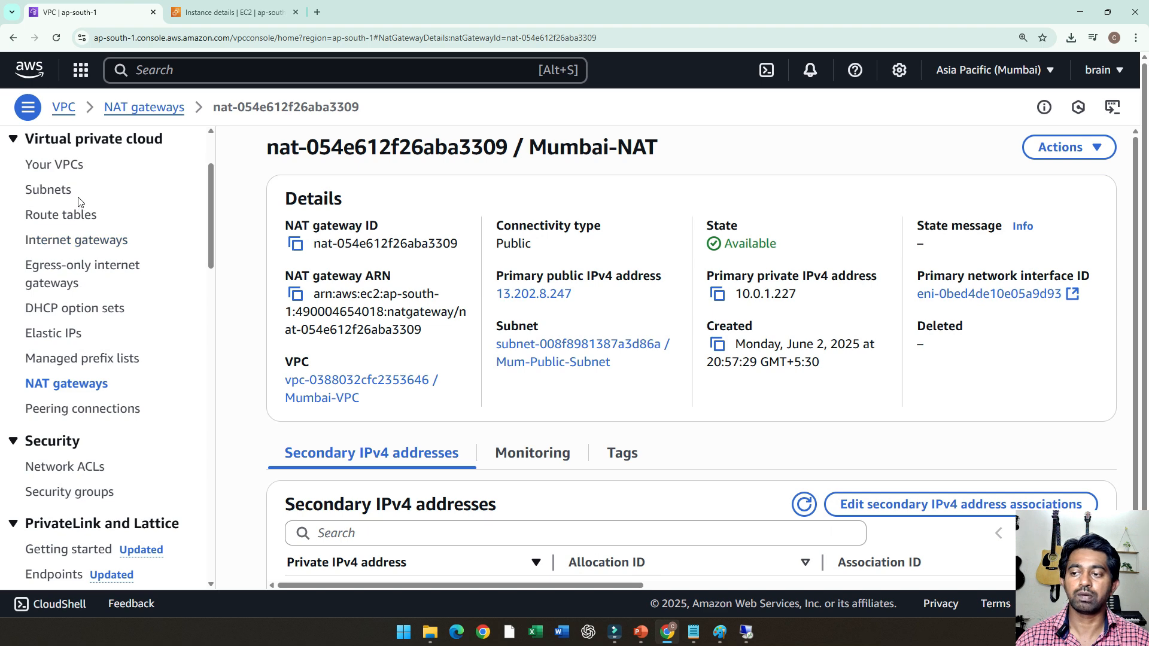
left_click(61, 215)
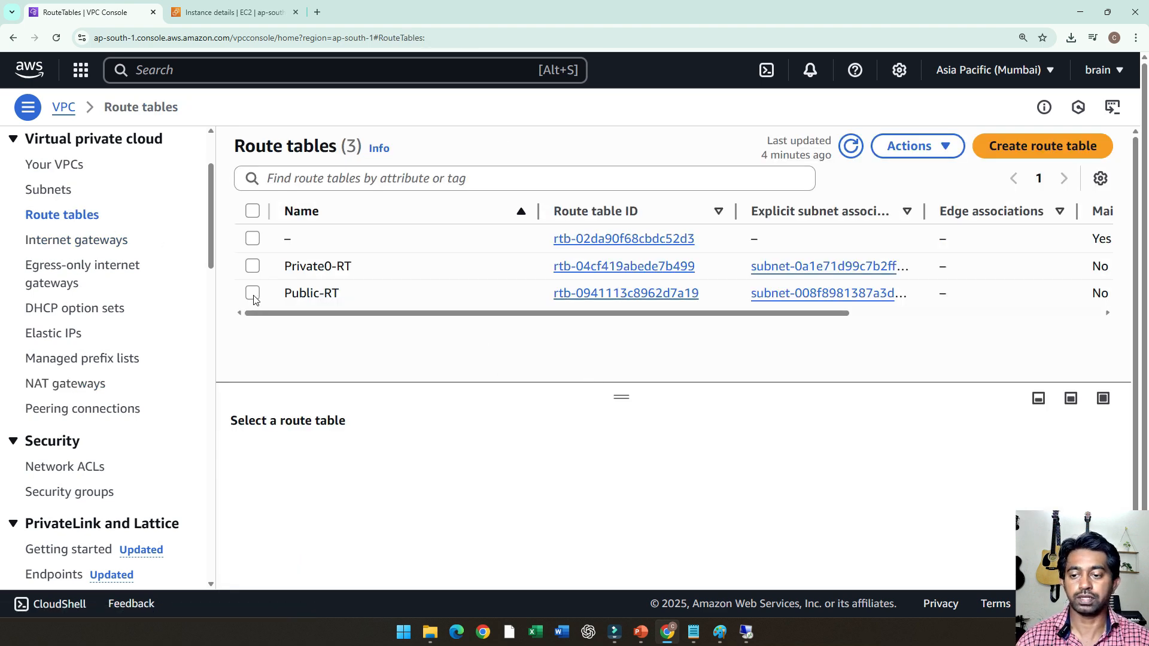
left_click(599, 266)
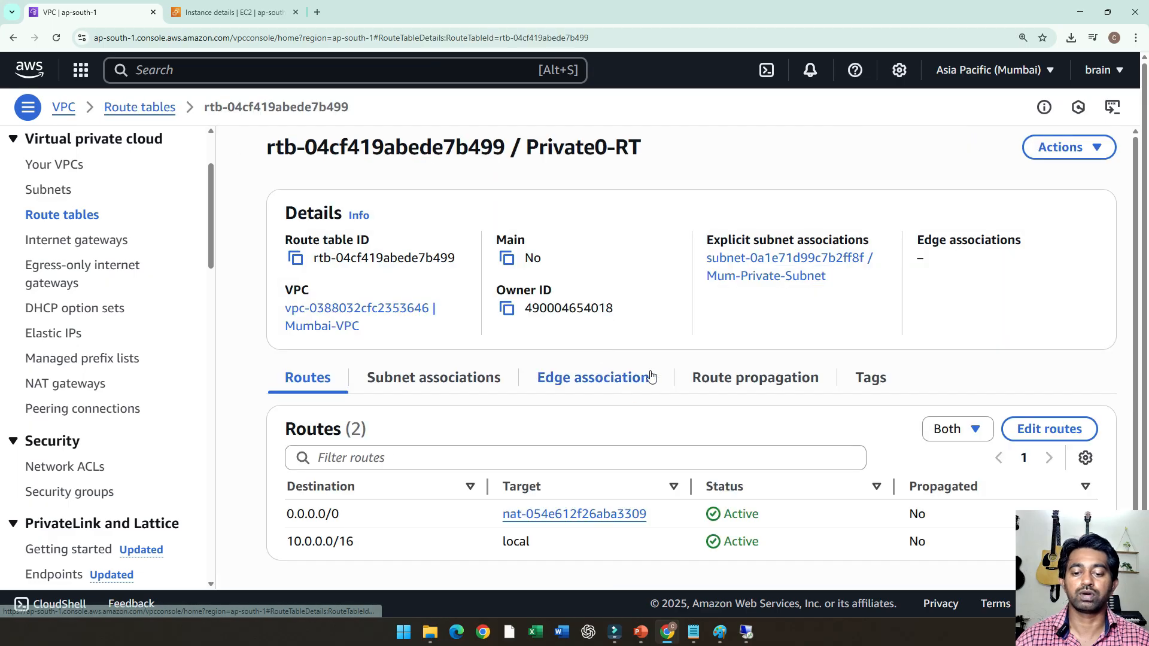
left_click(1049, 425)
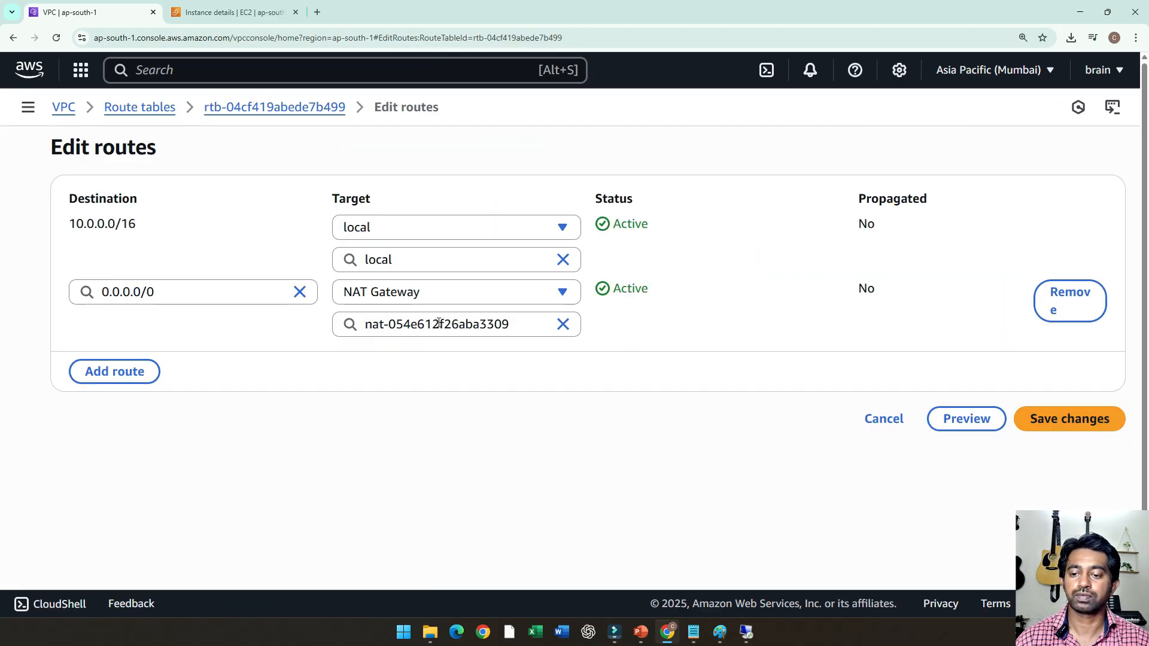
left_click(300, 292)
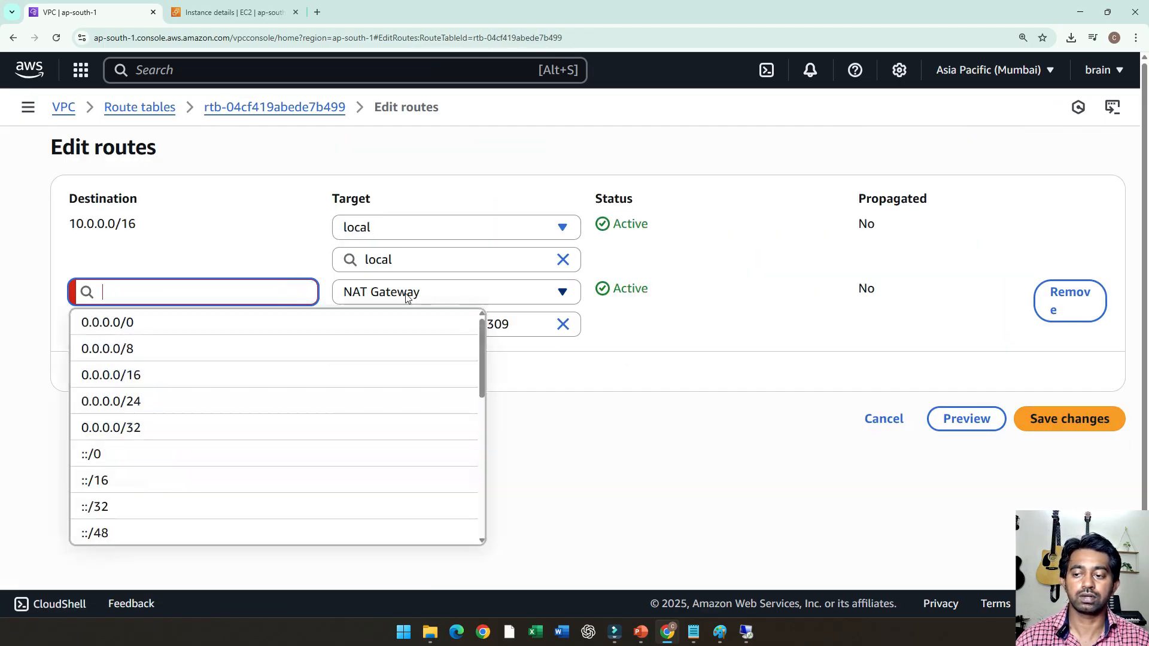
left_click(606, 343)
left_click(1069, 302)
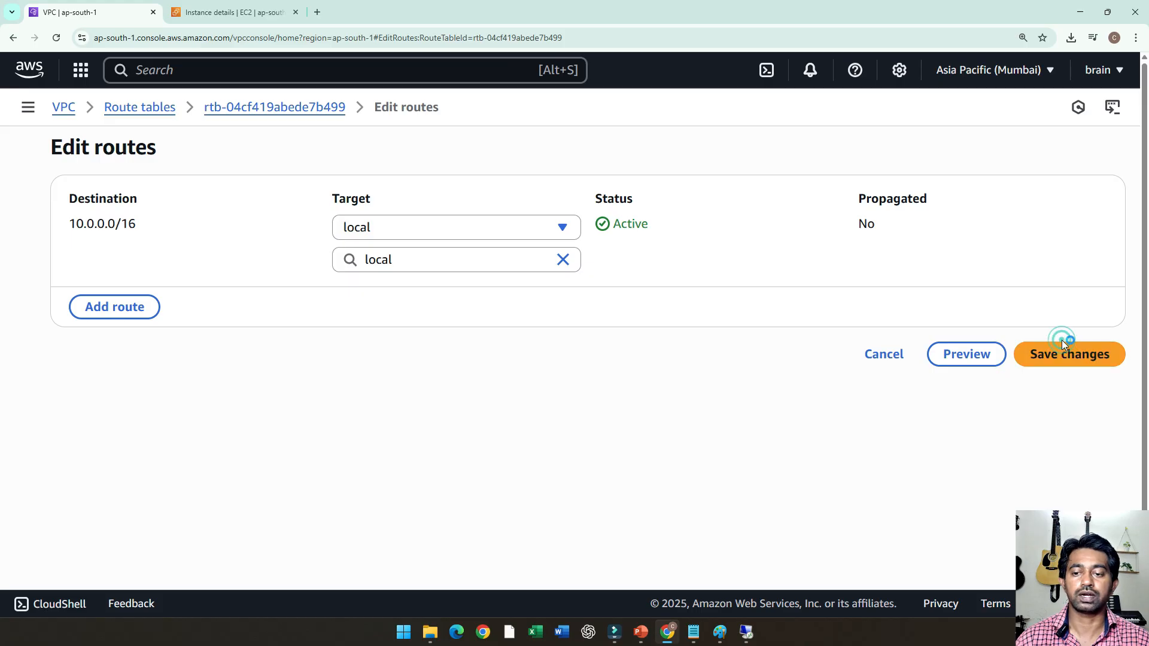
left_click(1070, 355)
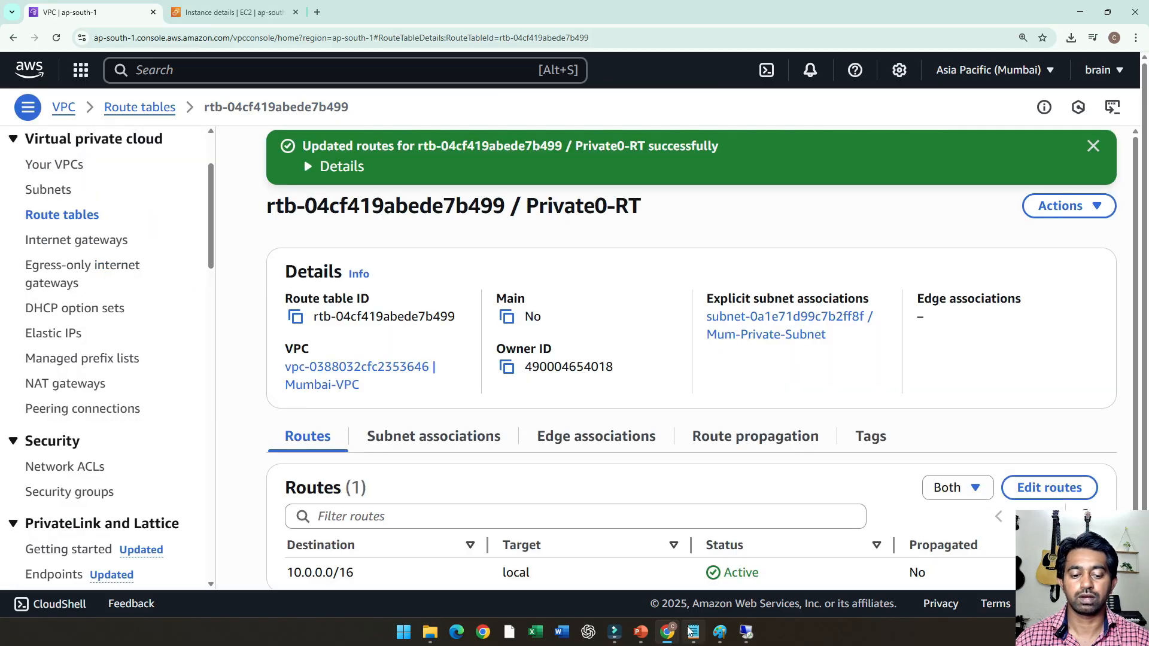
left_click(757, 637)
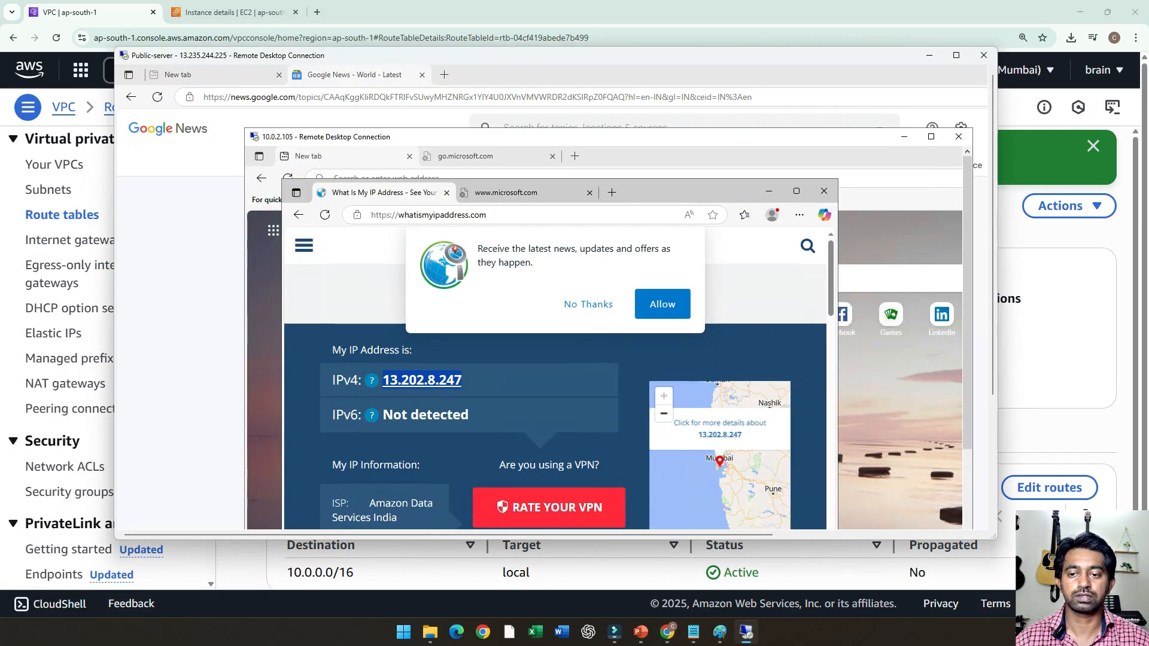
left_click(326, 216)
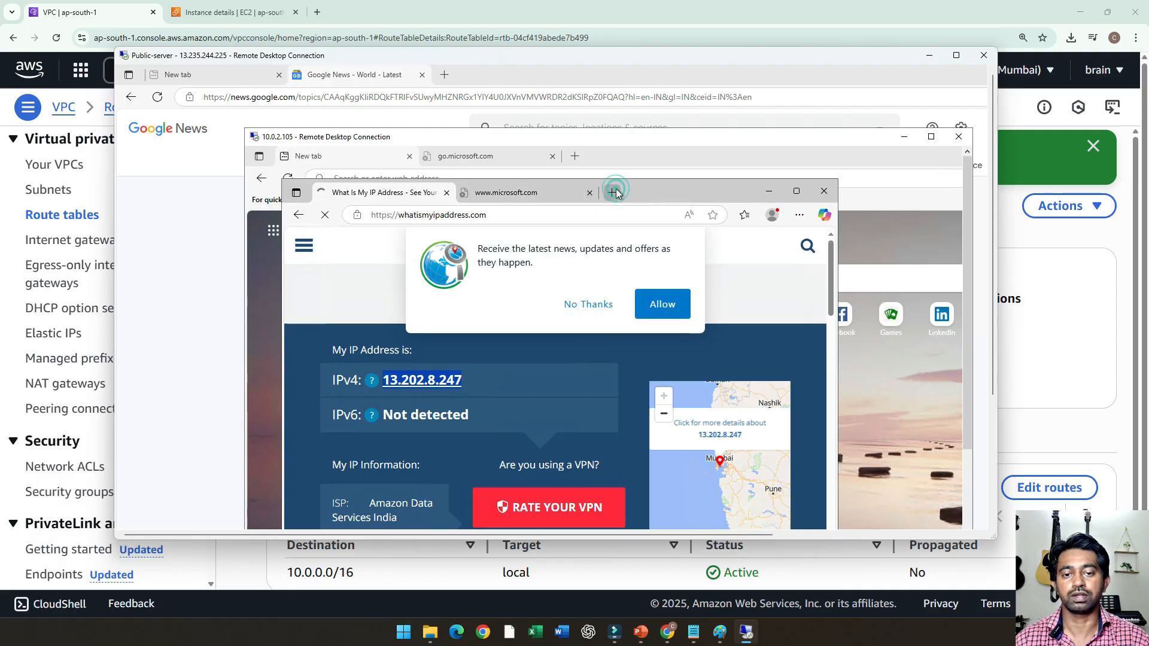
key("ctrl+t")
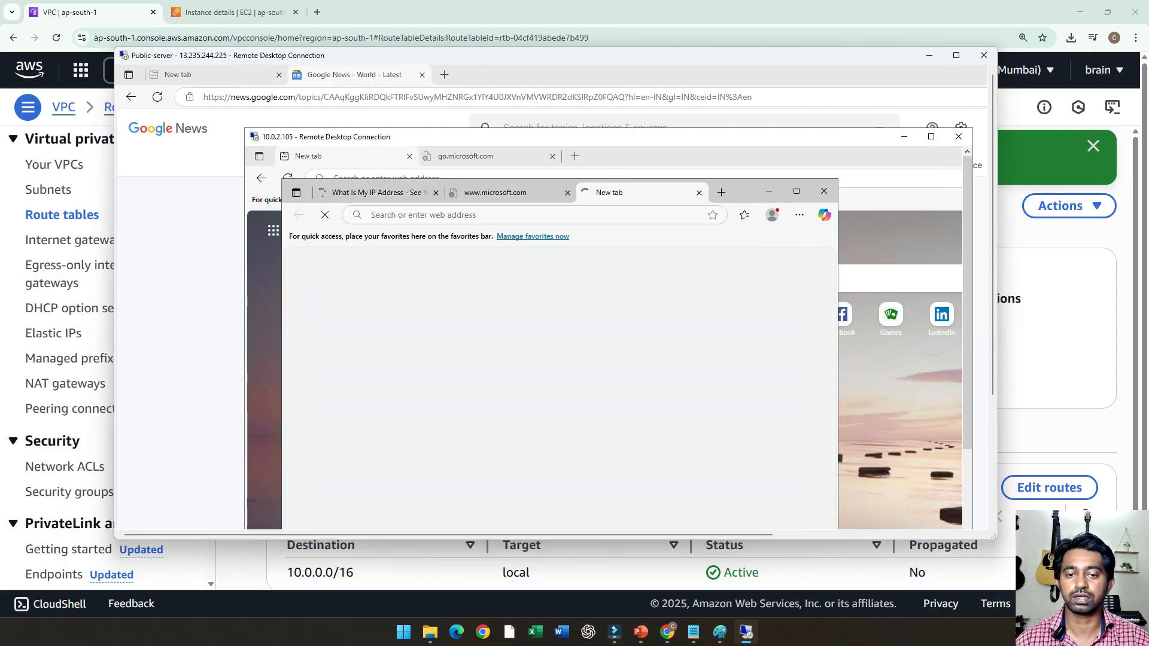
type("google")
key("Return")
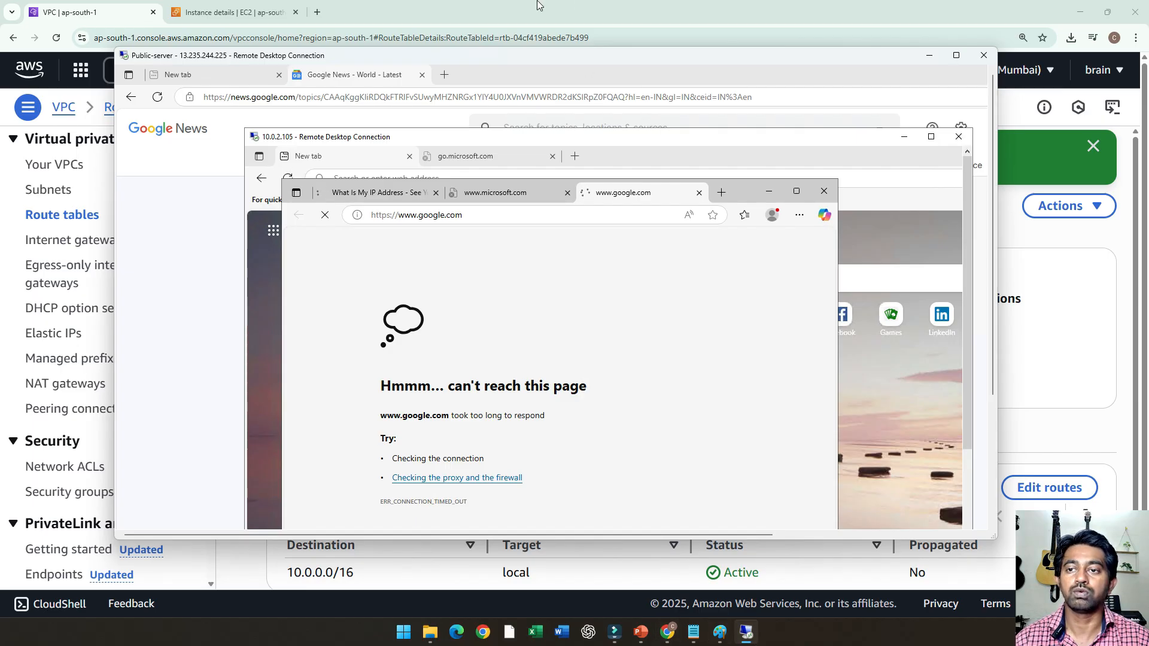
Add a 0.0.0.0/0 route targeting the NAT gateway Mumbai-NAT to the Private0-RT route table and save the changes
left_click(242, 17)
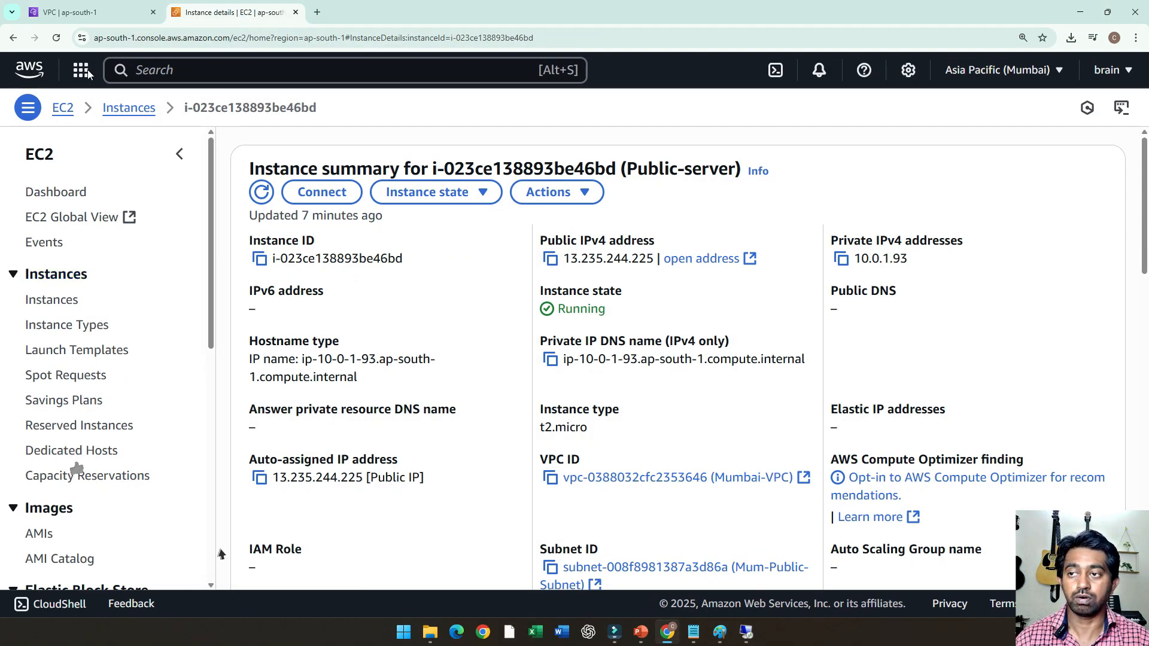
left_click(104, 13)
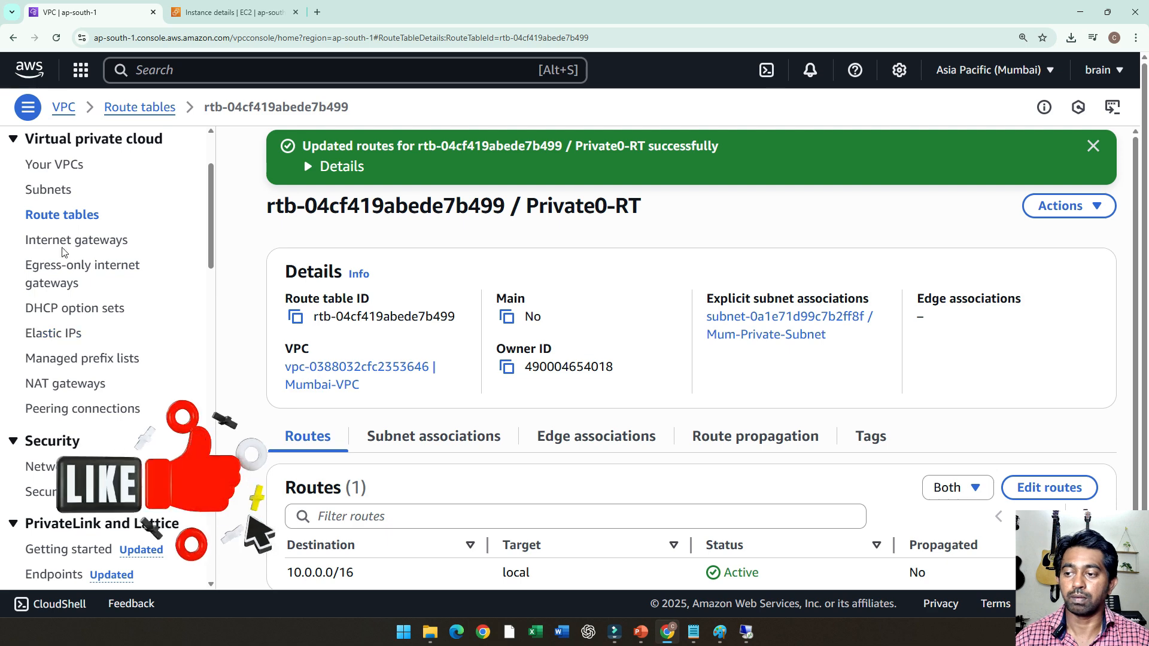
scroll(614, 361, "down", 1)
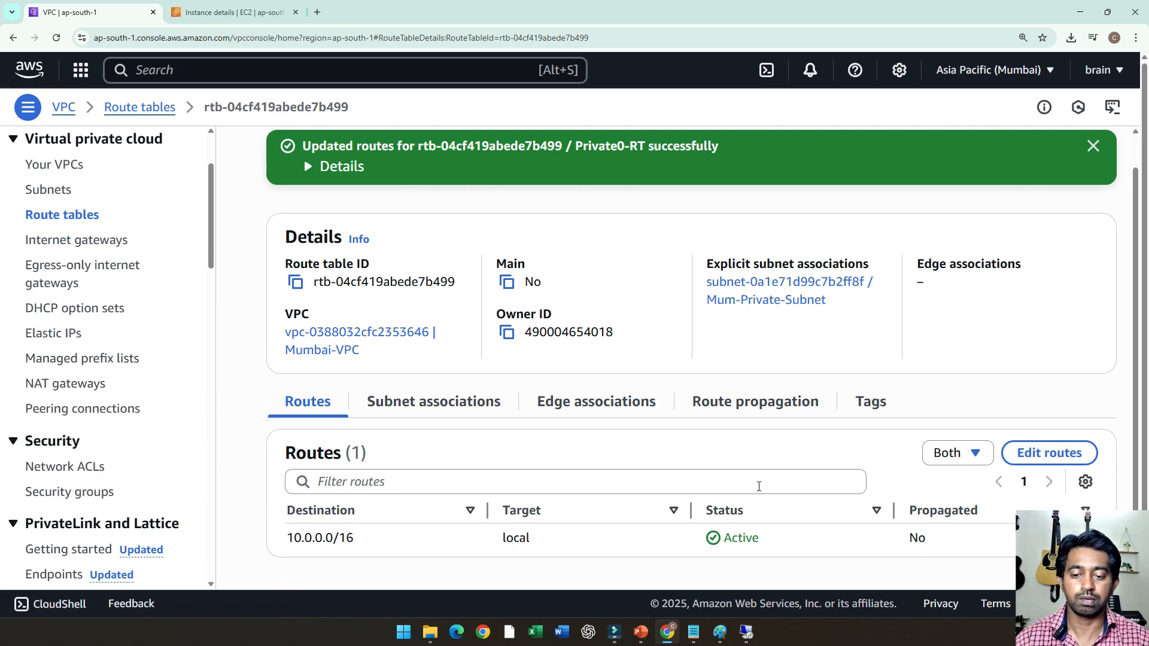
left_click(1050, 453)
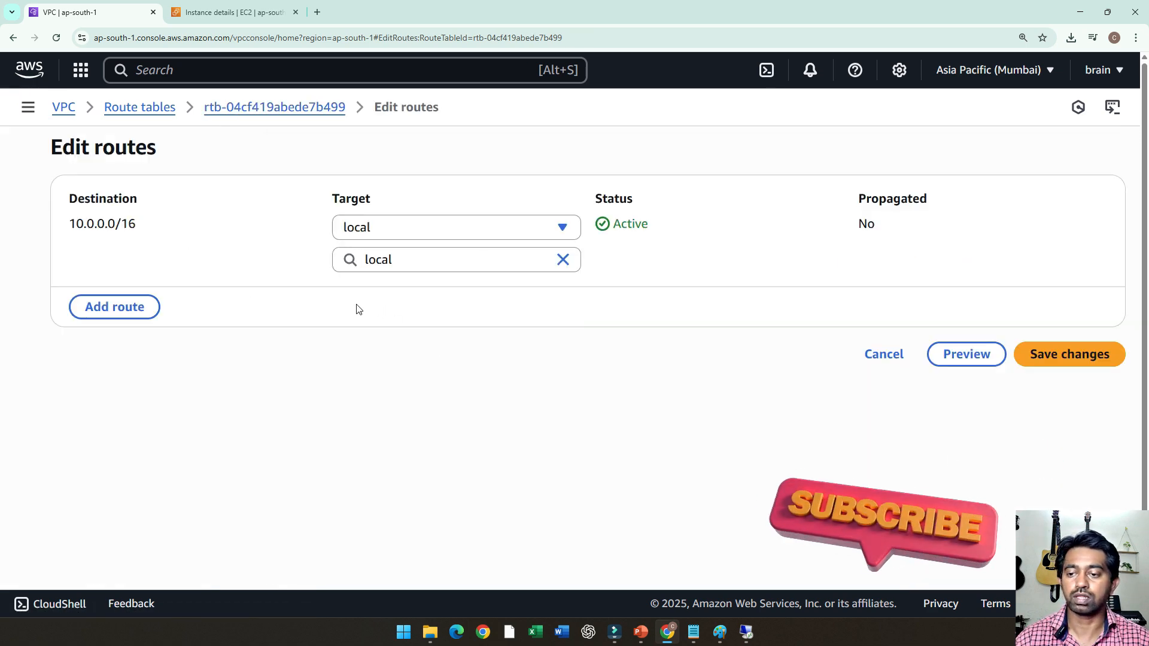
left_click(157, 305)
left_click(166, 291)
left_click(159, 323)
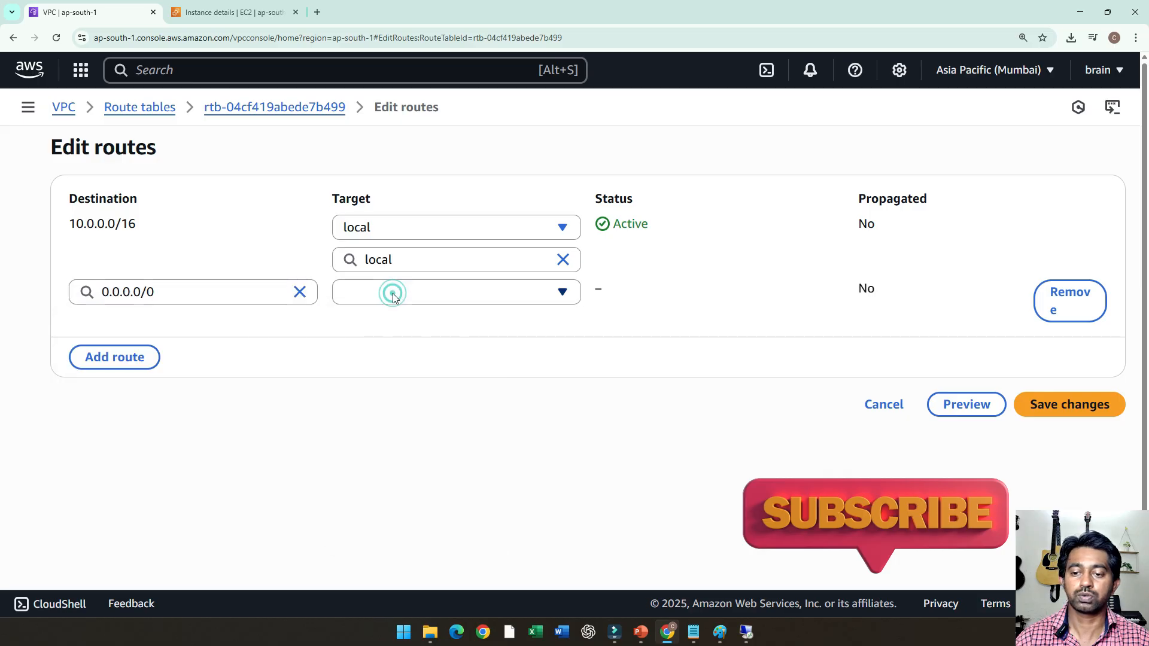
left_click(392, 292)
left_click(383, 481)
left_click(503, 323)
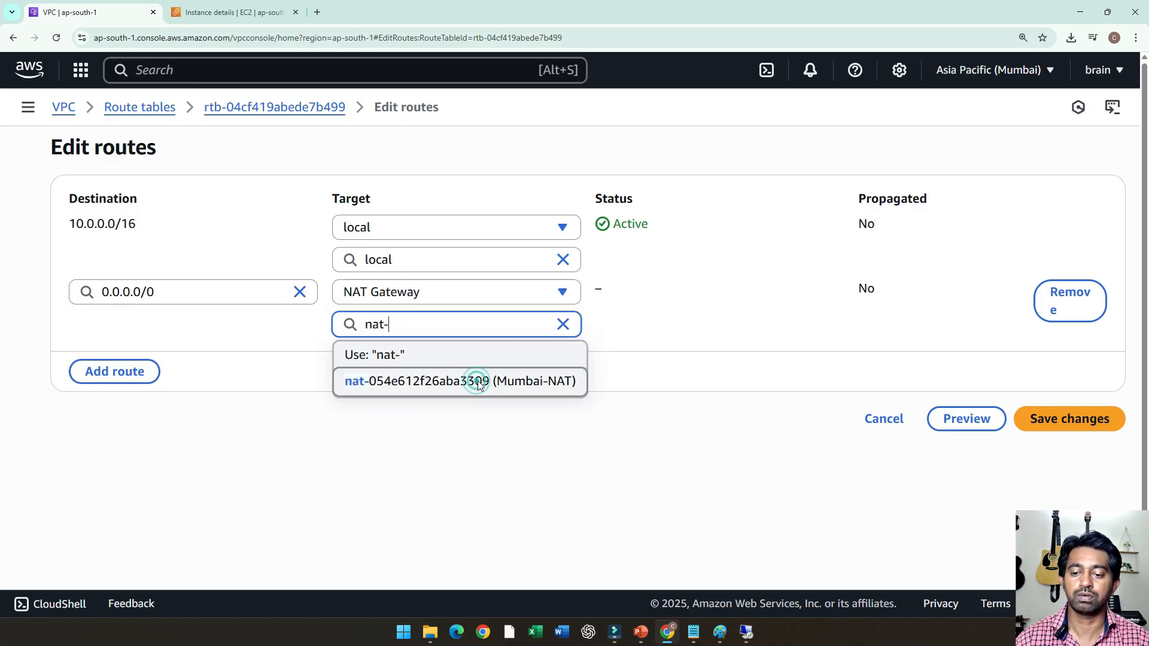
left_click(475, 380)
left_click(1079, 429)
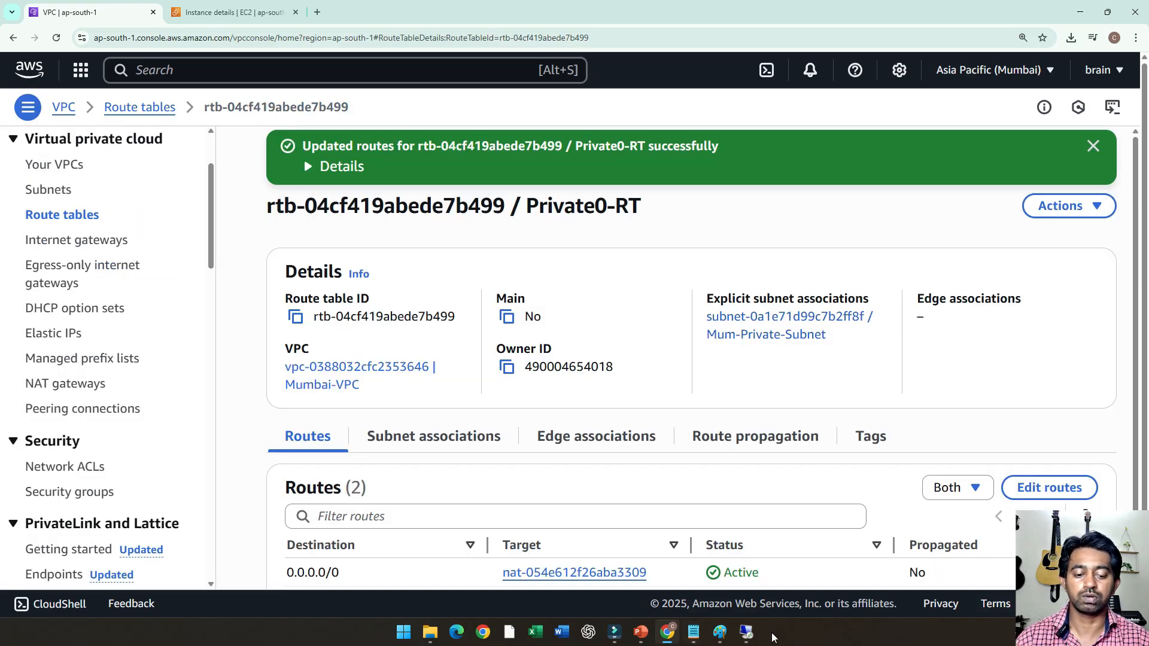
left_click(751, 637)
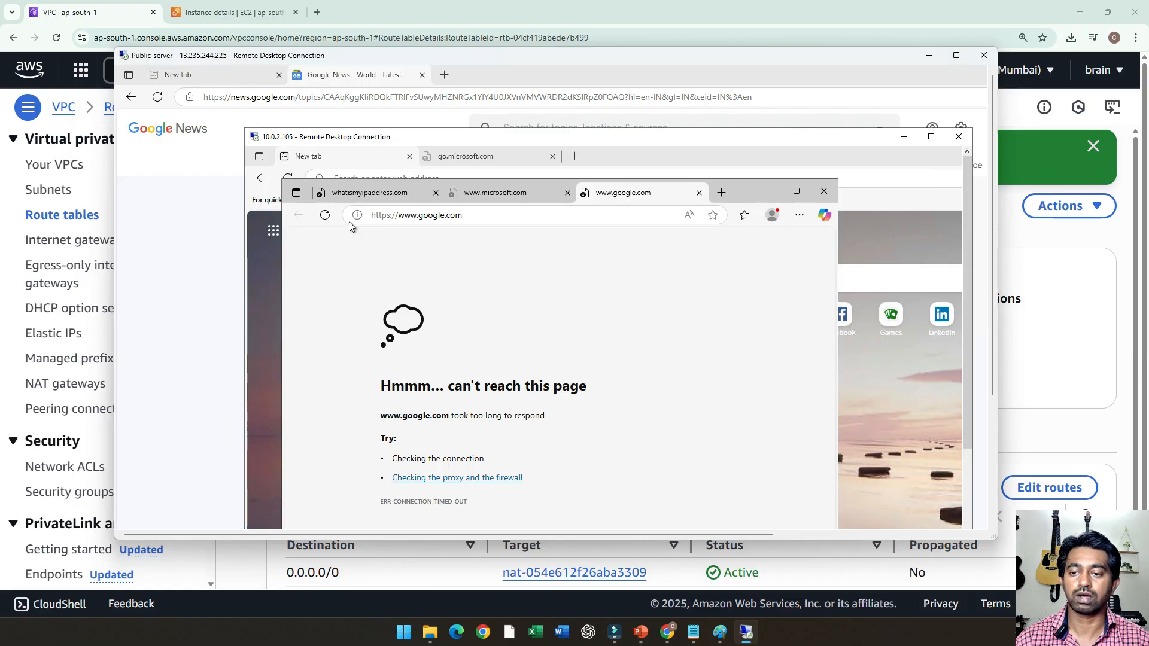
left_click(325, 216)
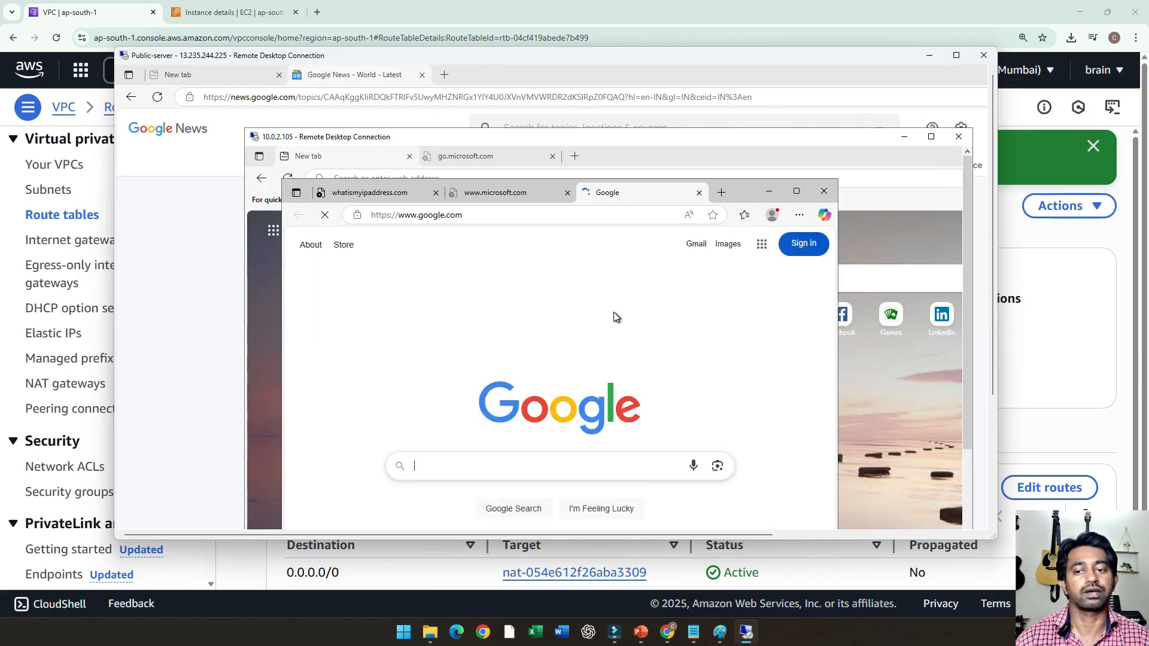
left_click(765, 242)
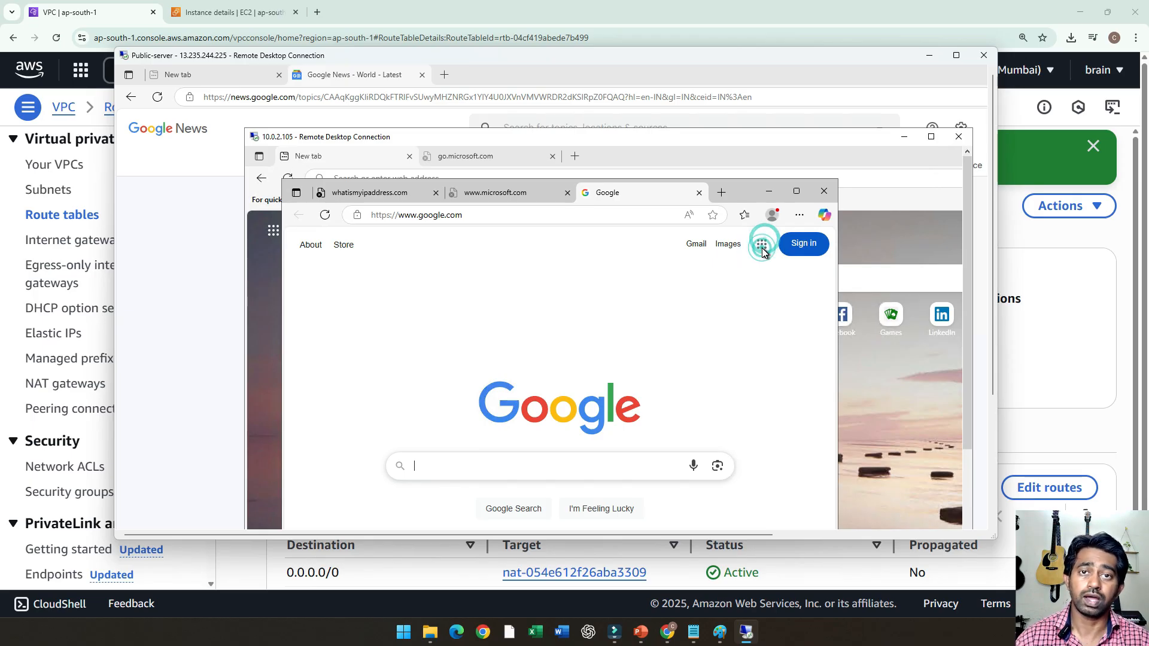